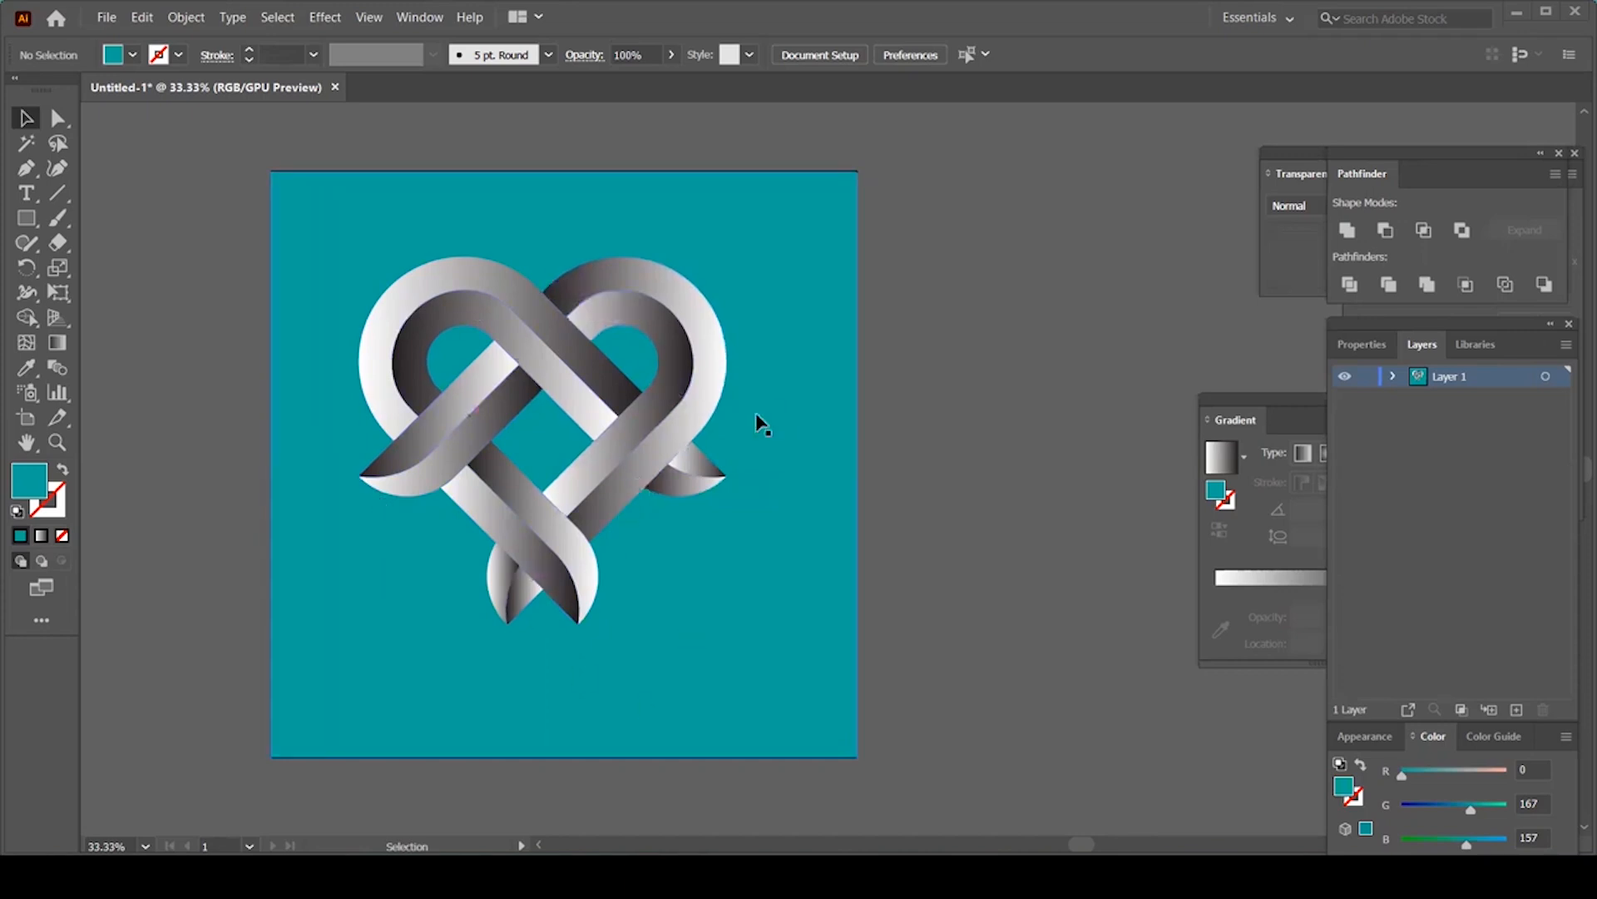
# Step: Create a new blank document, Untitled-4, with a white square artboard via File > New
pyautogui.press('space')
pyautogui.moveTo(960, 471); pyautogui.dragTo(913, 471)
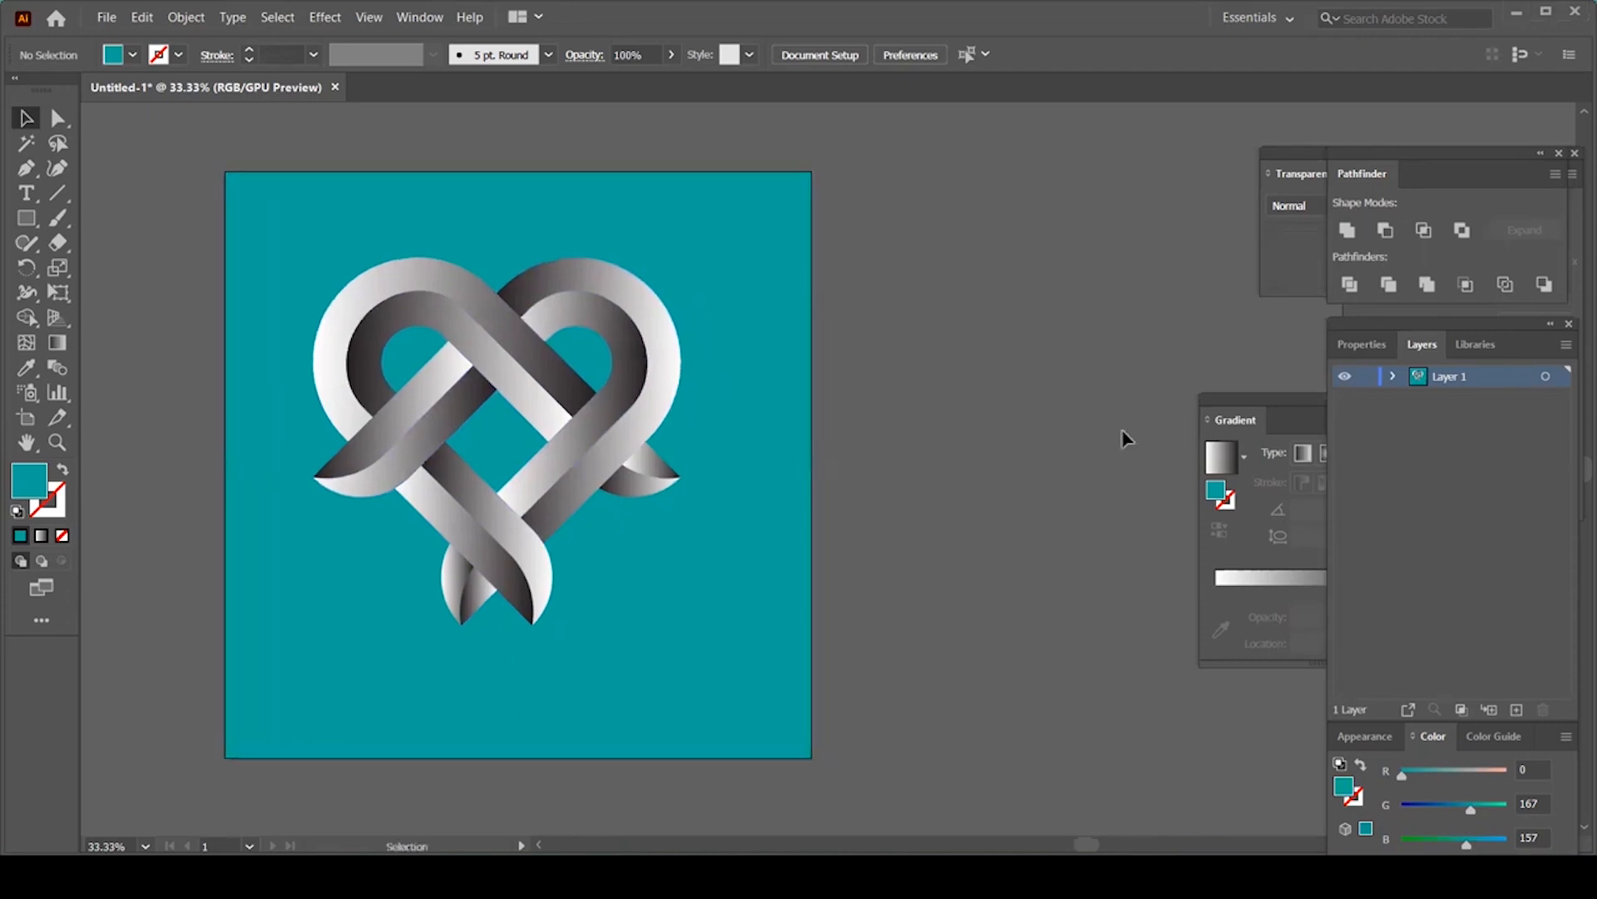
pyautogui.click(116, 21)
pyautogui.click(131, 38)
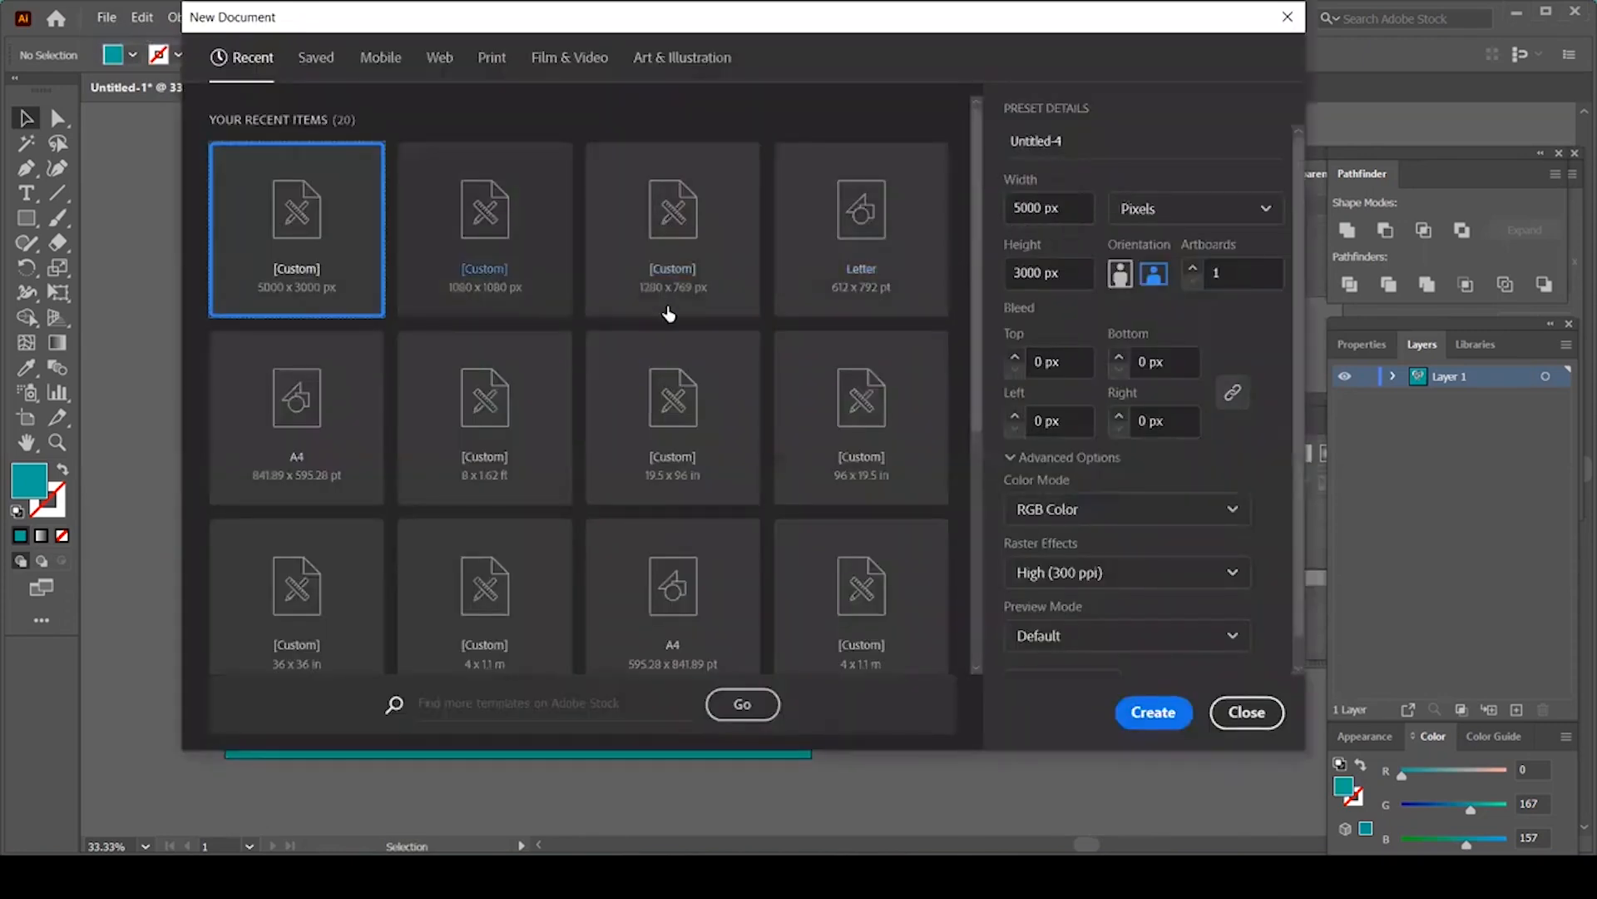
pyautogui.click(502, 260)
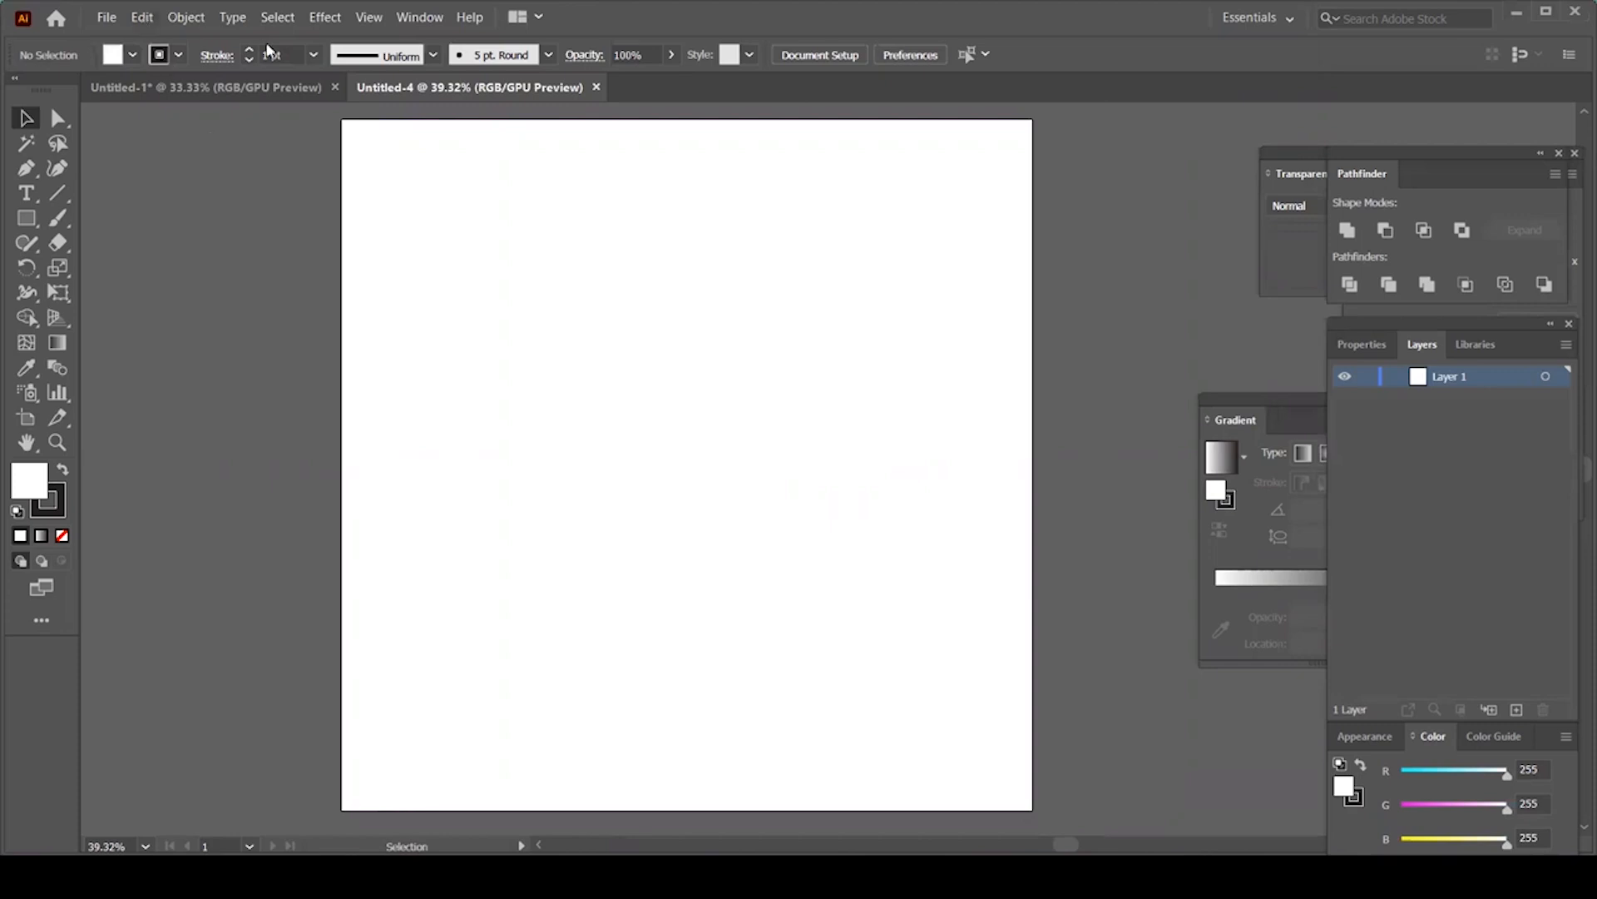
# Step: Set the Guides & Grid preferences to a gridline every 60 px with 2 subdivisions
pyautogui.click(142, 20)
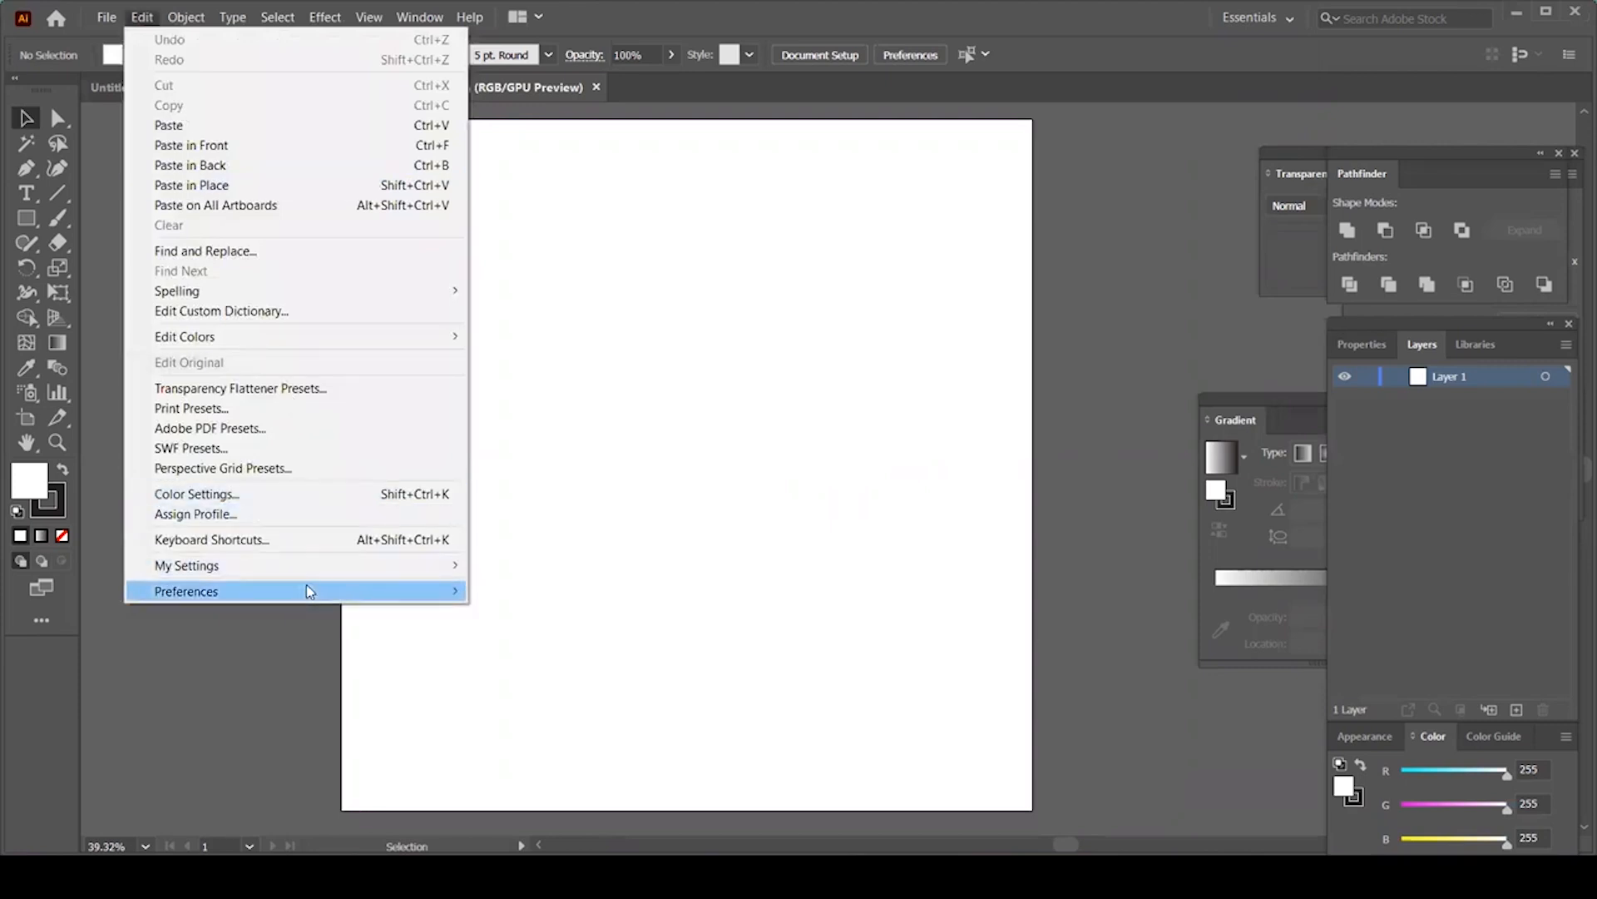
pyautogui.moveTo(267, 594)
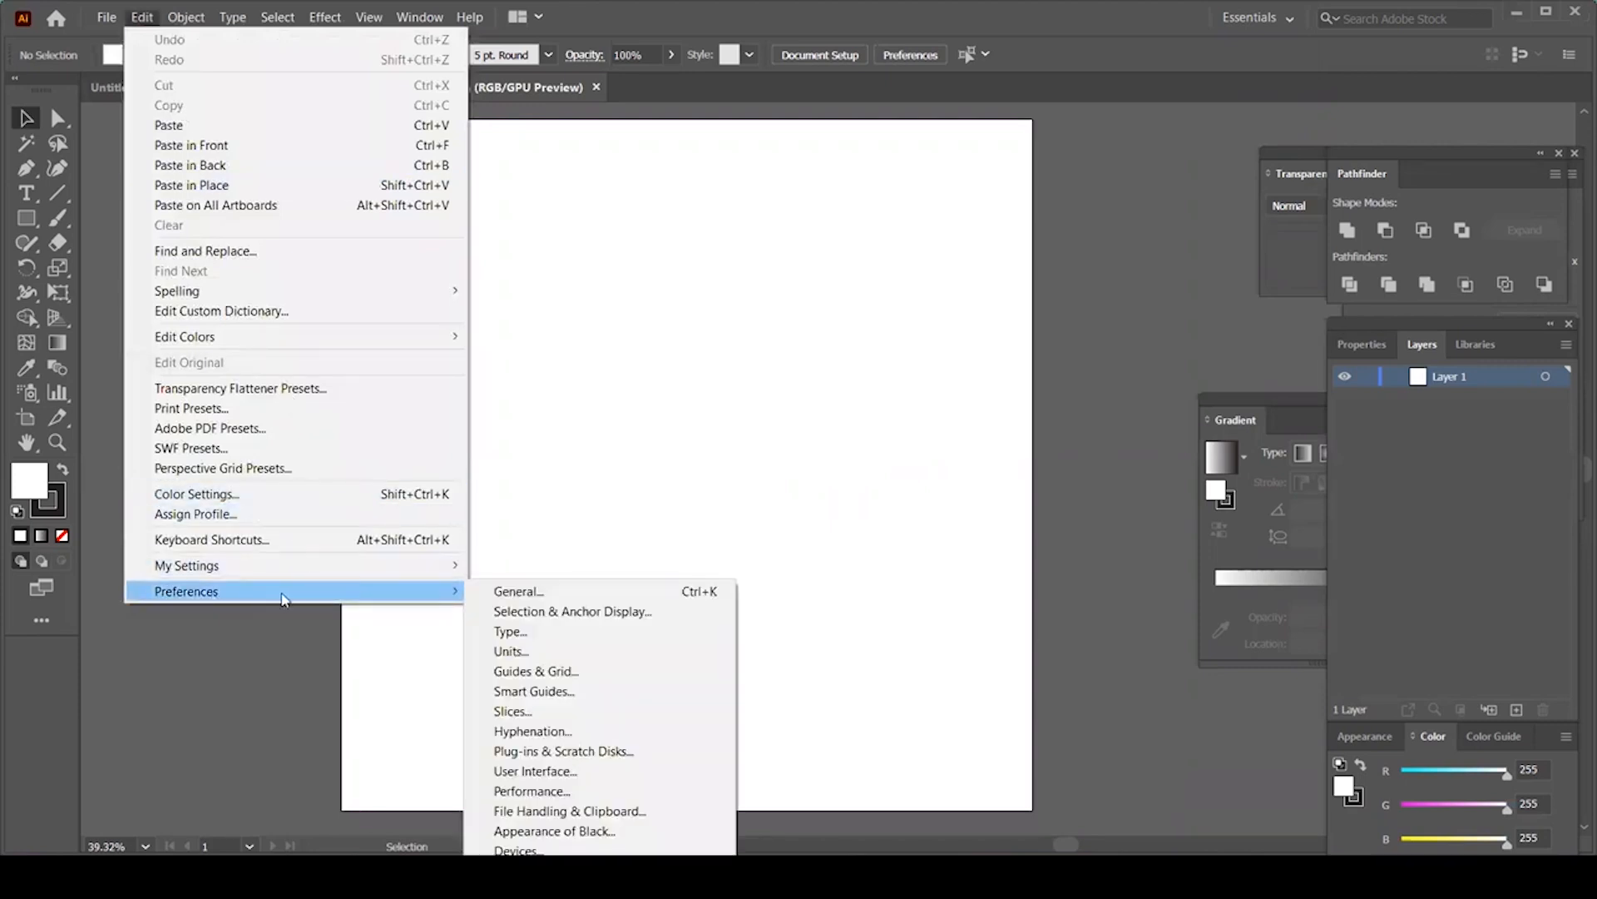
pyautogui.click(559, 674)
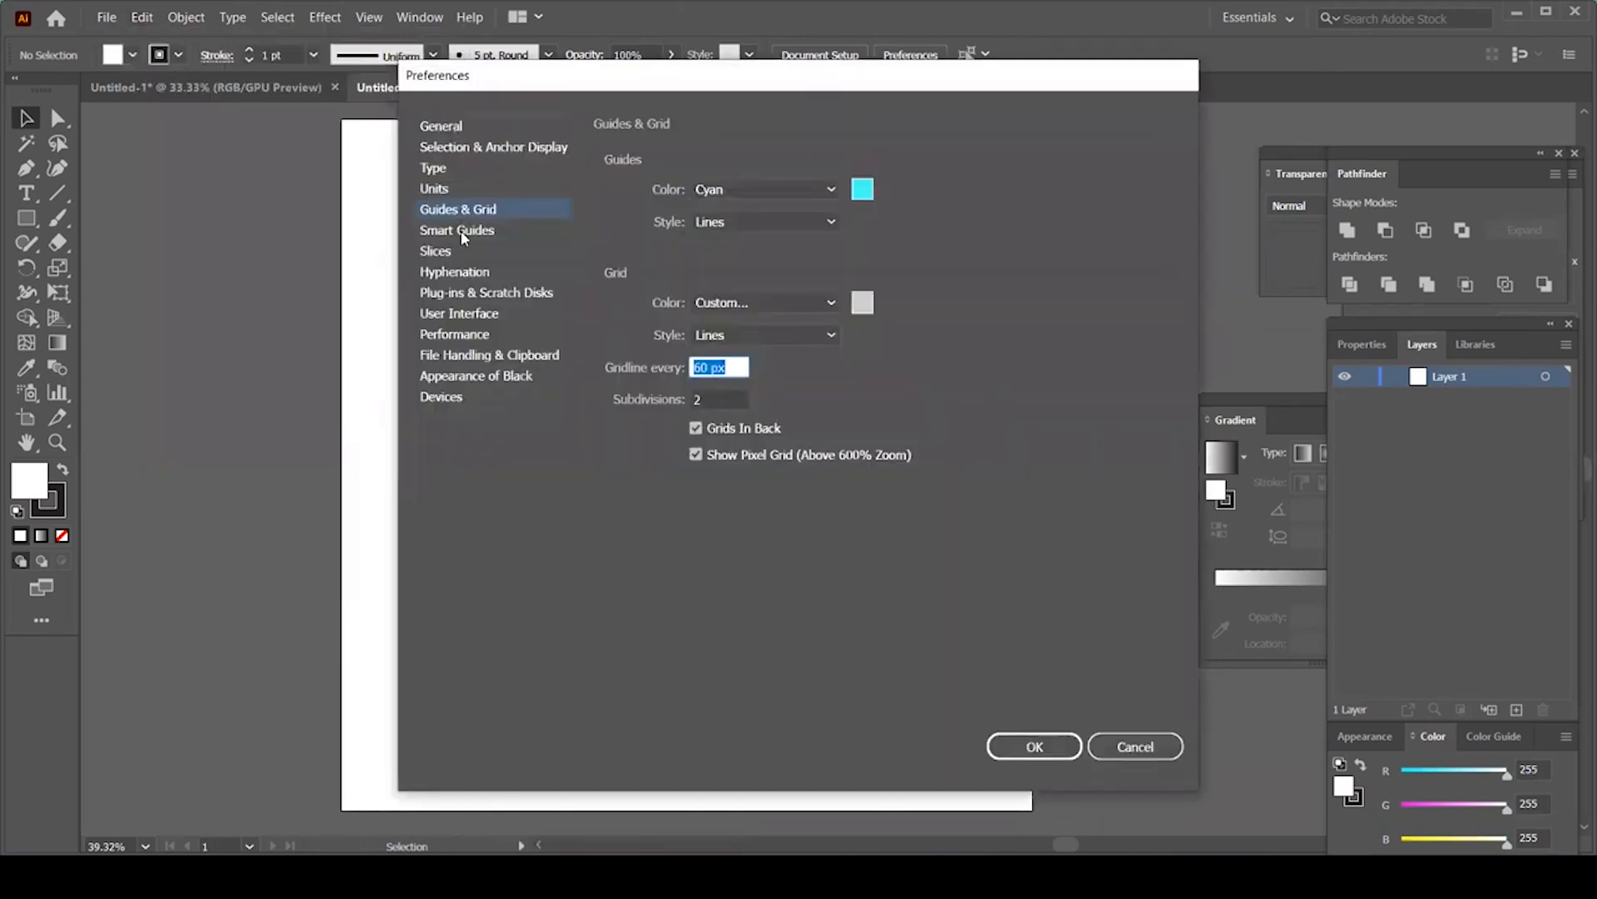
pyautogui.click(443, 192)
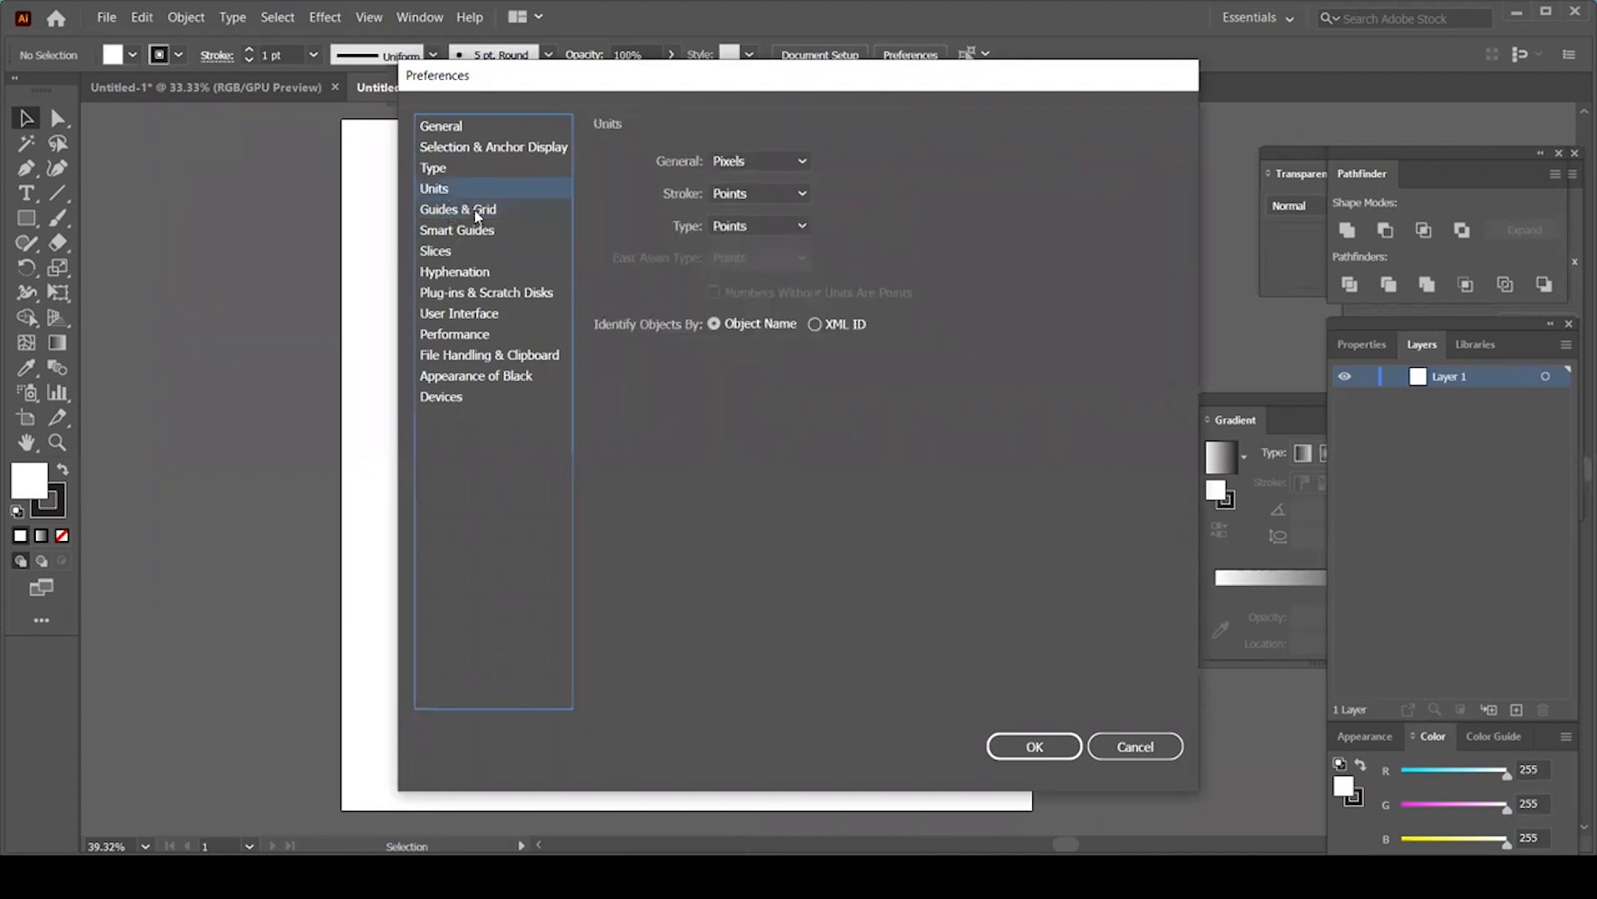
pyautogui.click(478, 214)
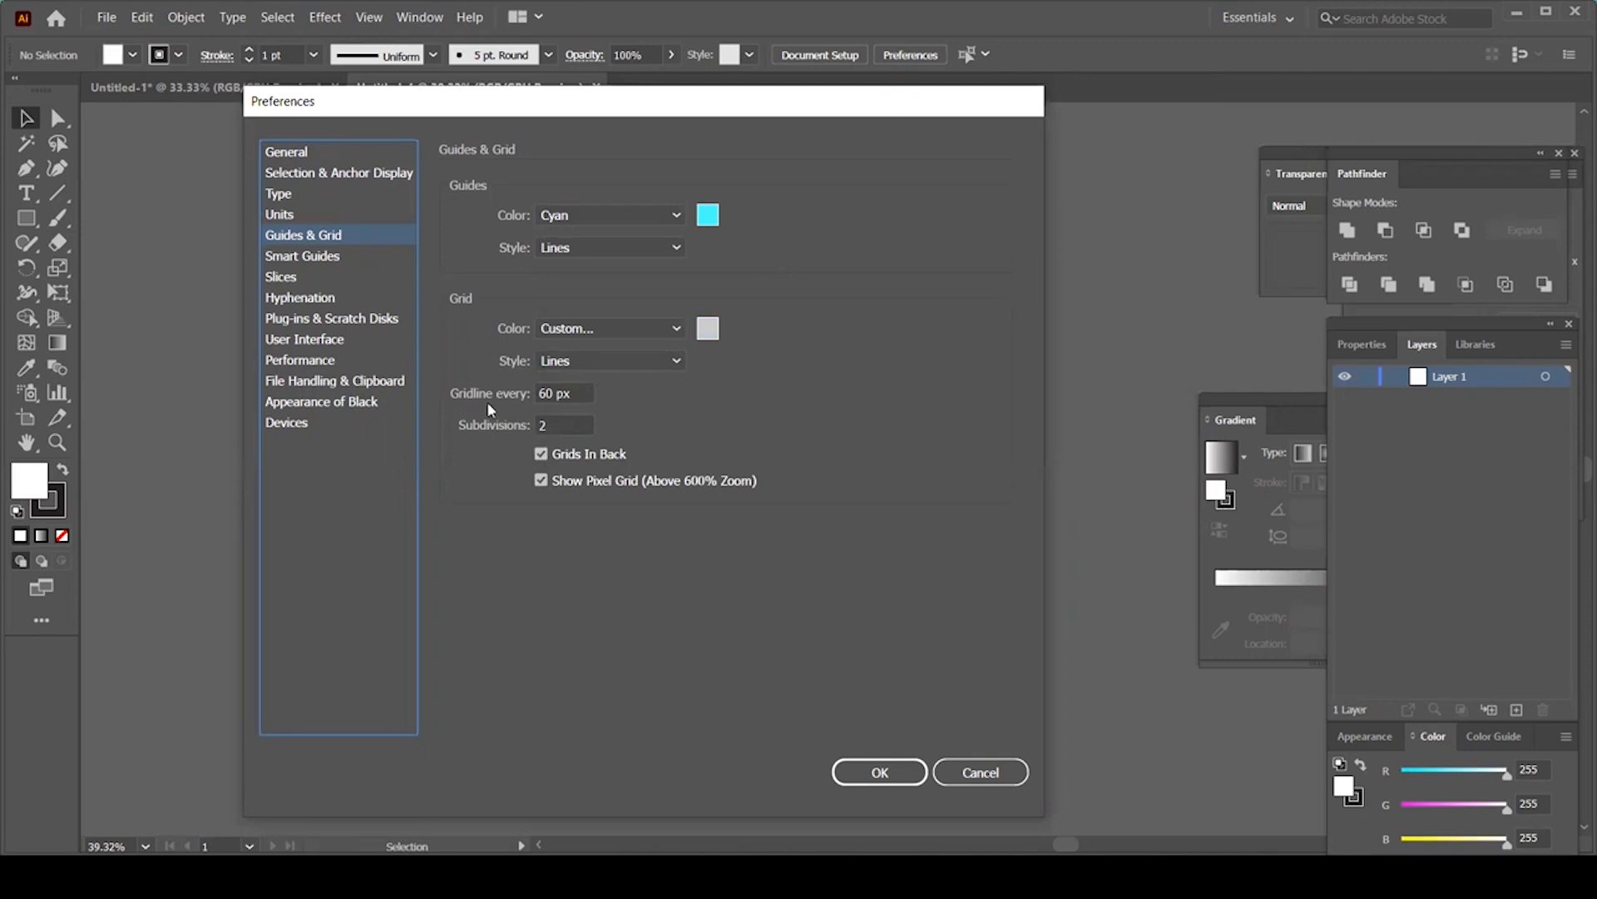
pyautogui.click(580, 396)
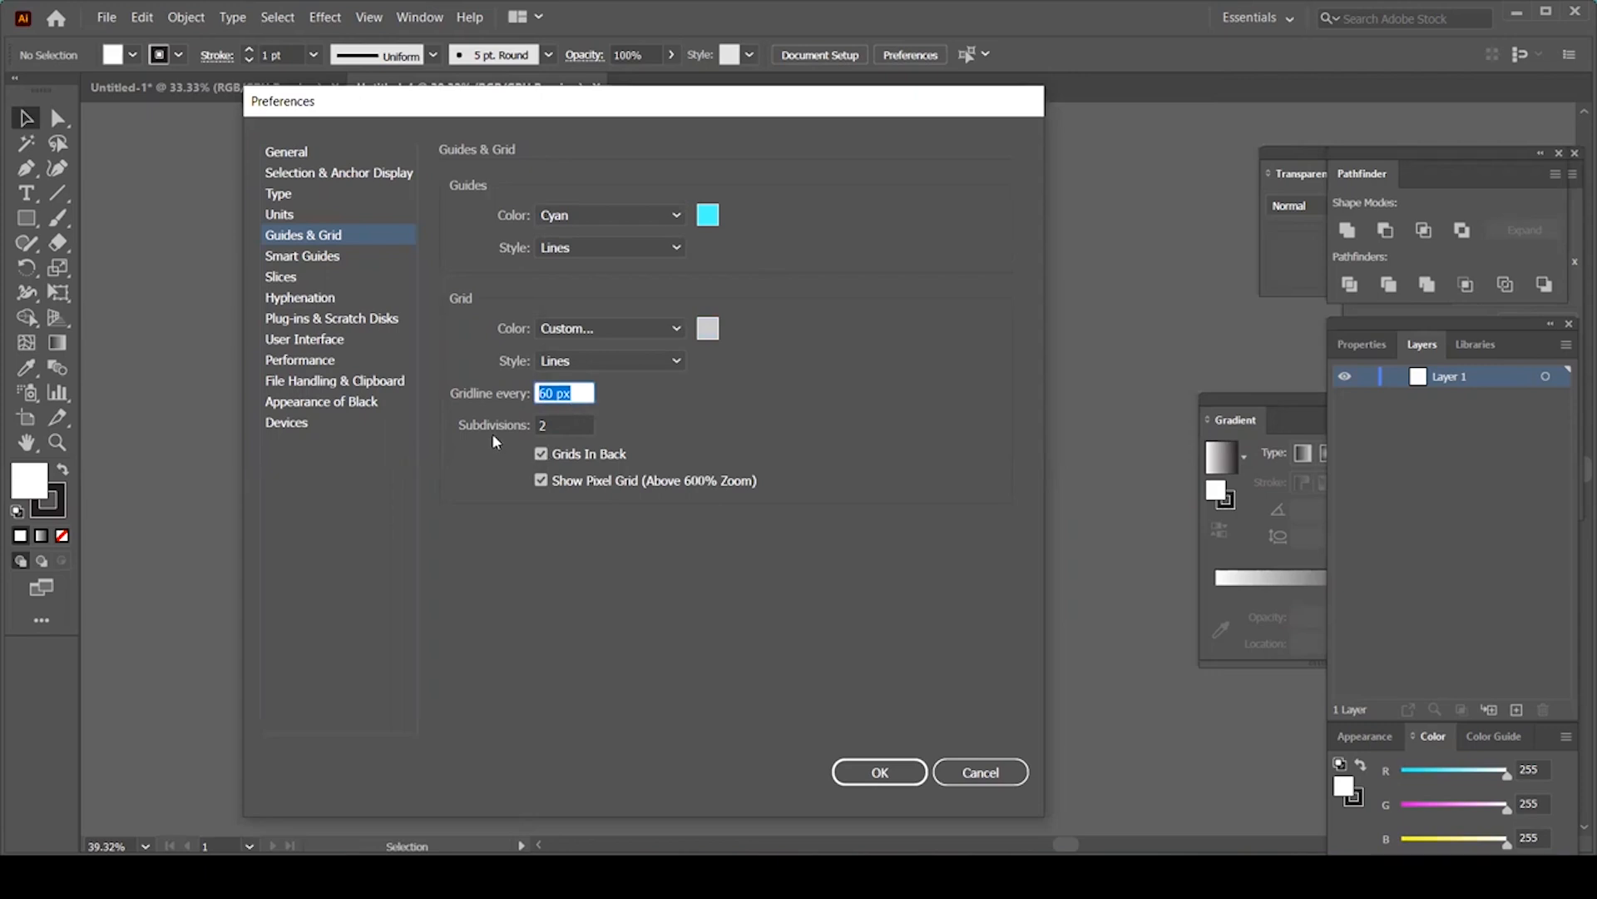
pyautogui.click(563, 426)
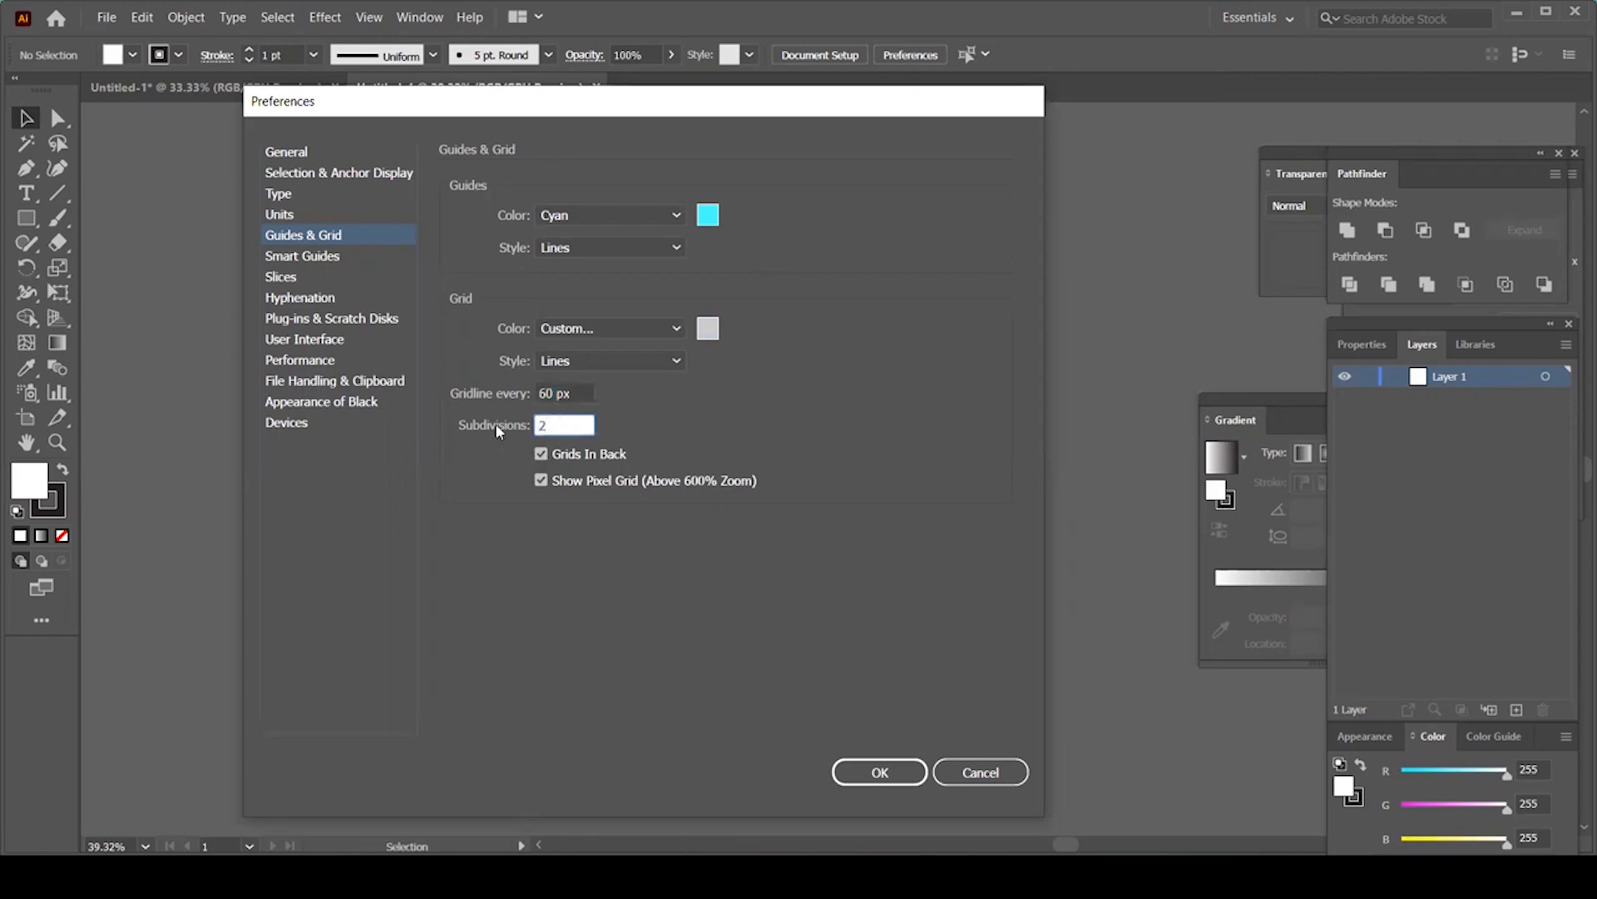
pyautogui.click(578, 394)
pyautogui.click(565, 425)
pyautogui.click(880, 772)
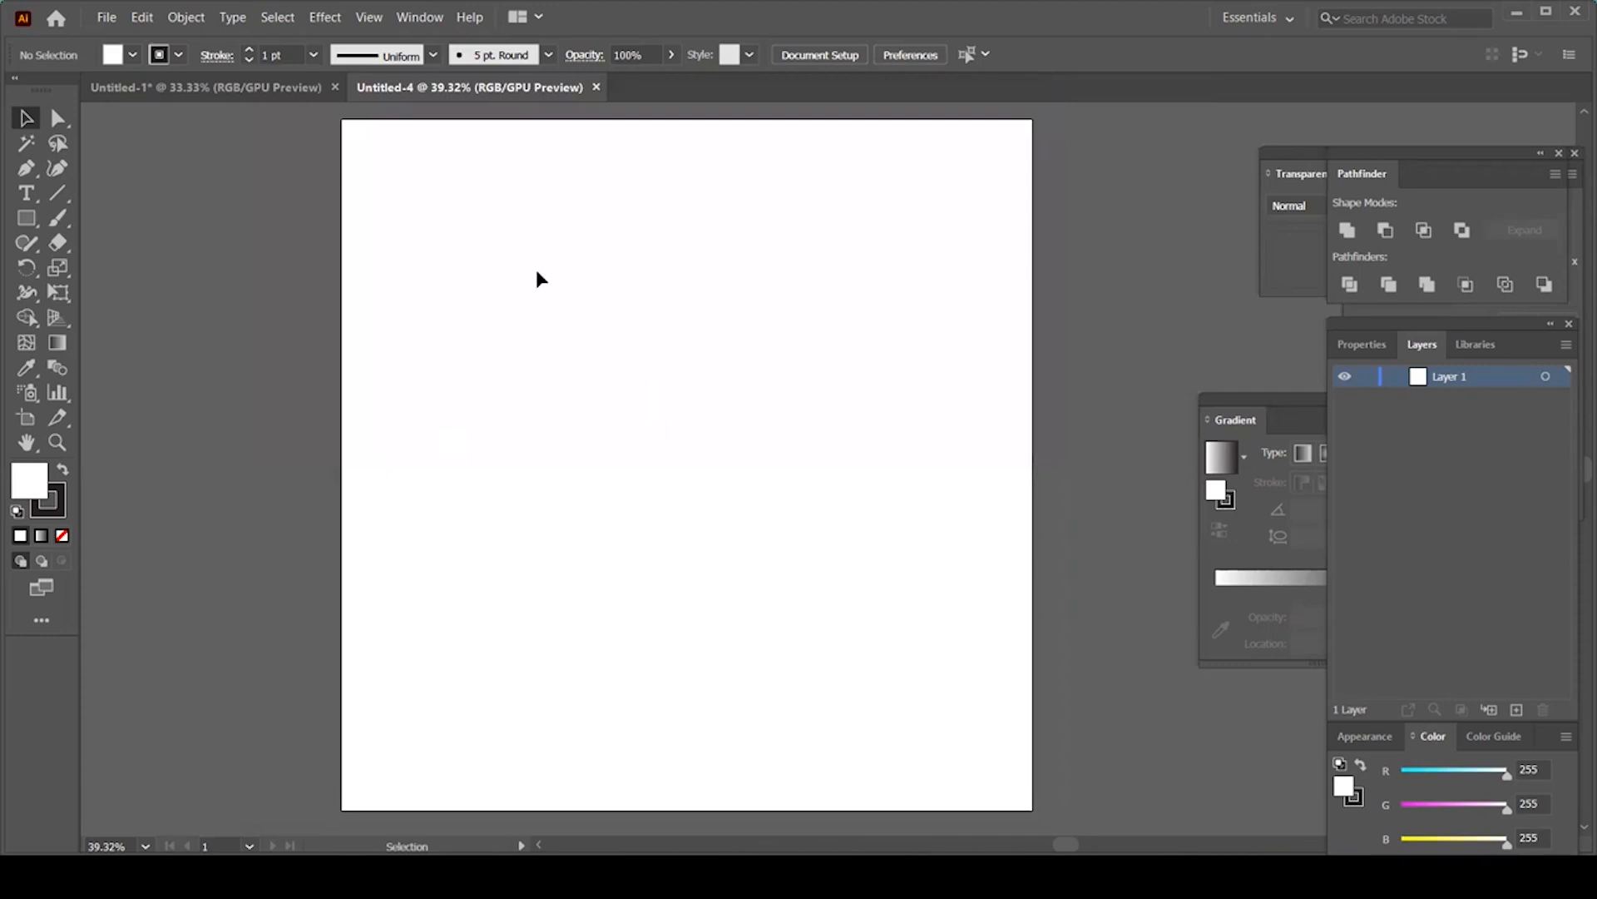
# Step: Turn on View > Show Grid and zoom in to 200% to inspect it
pyautogui.click(381, 20)
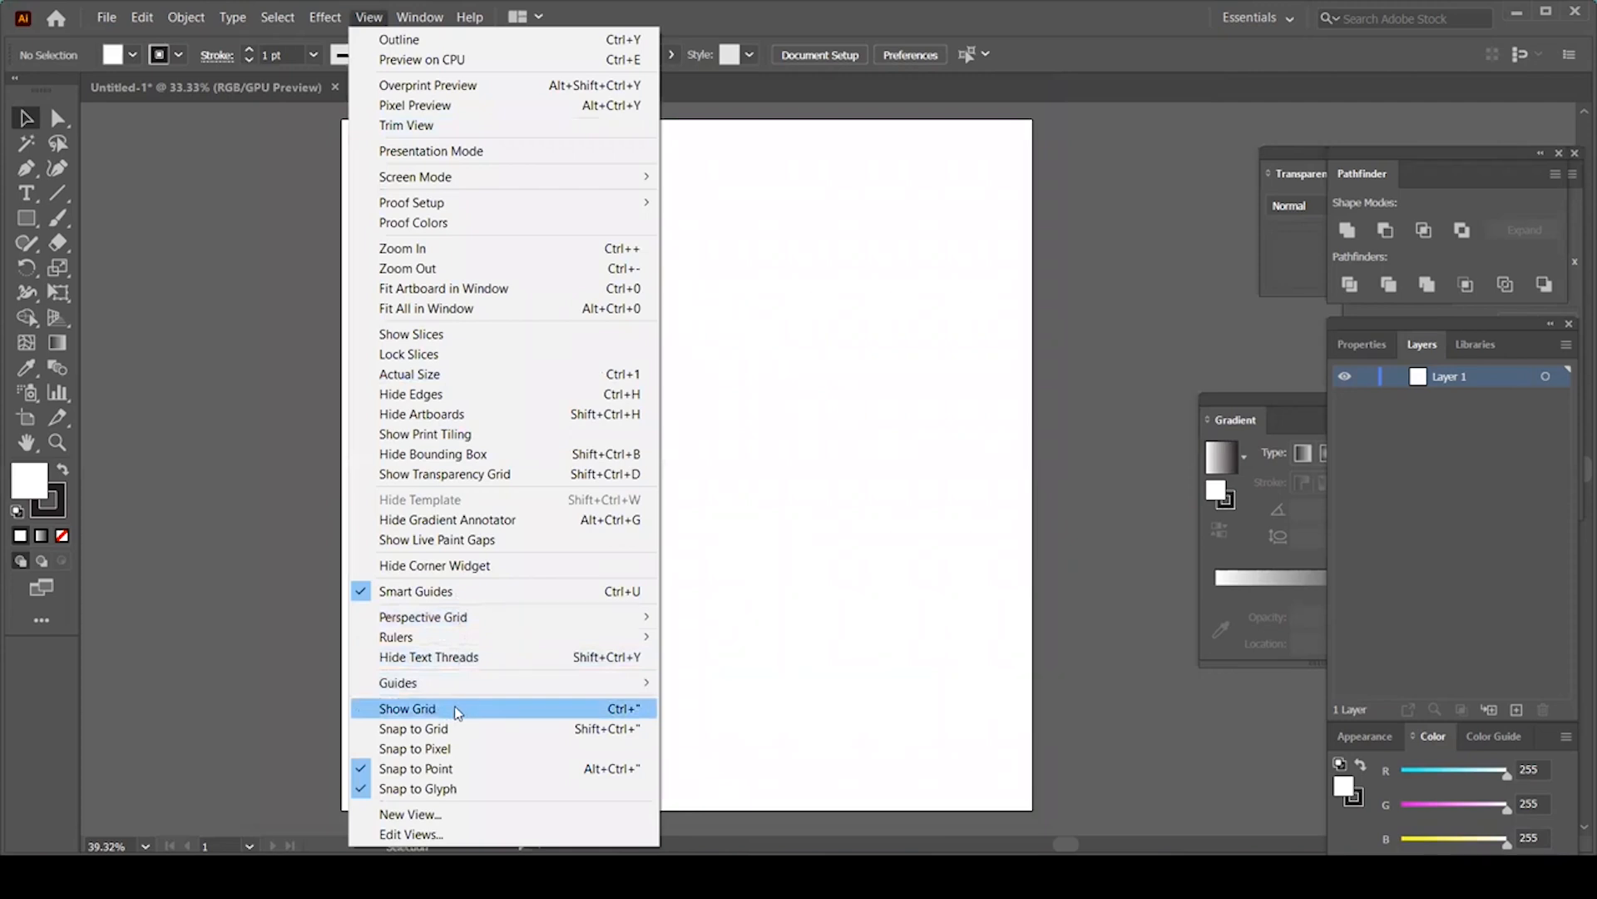
pyautogui.click(457, 710)
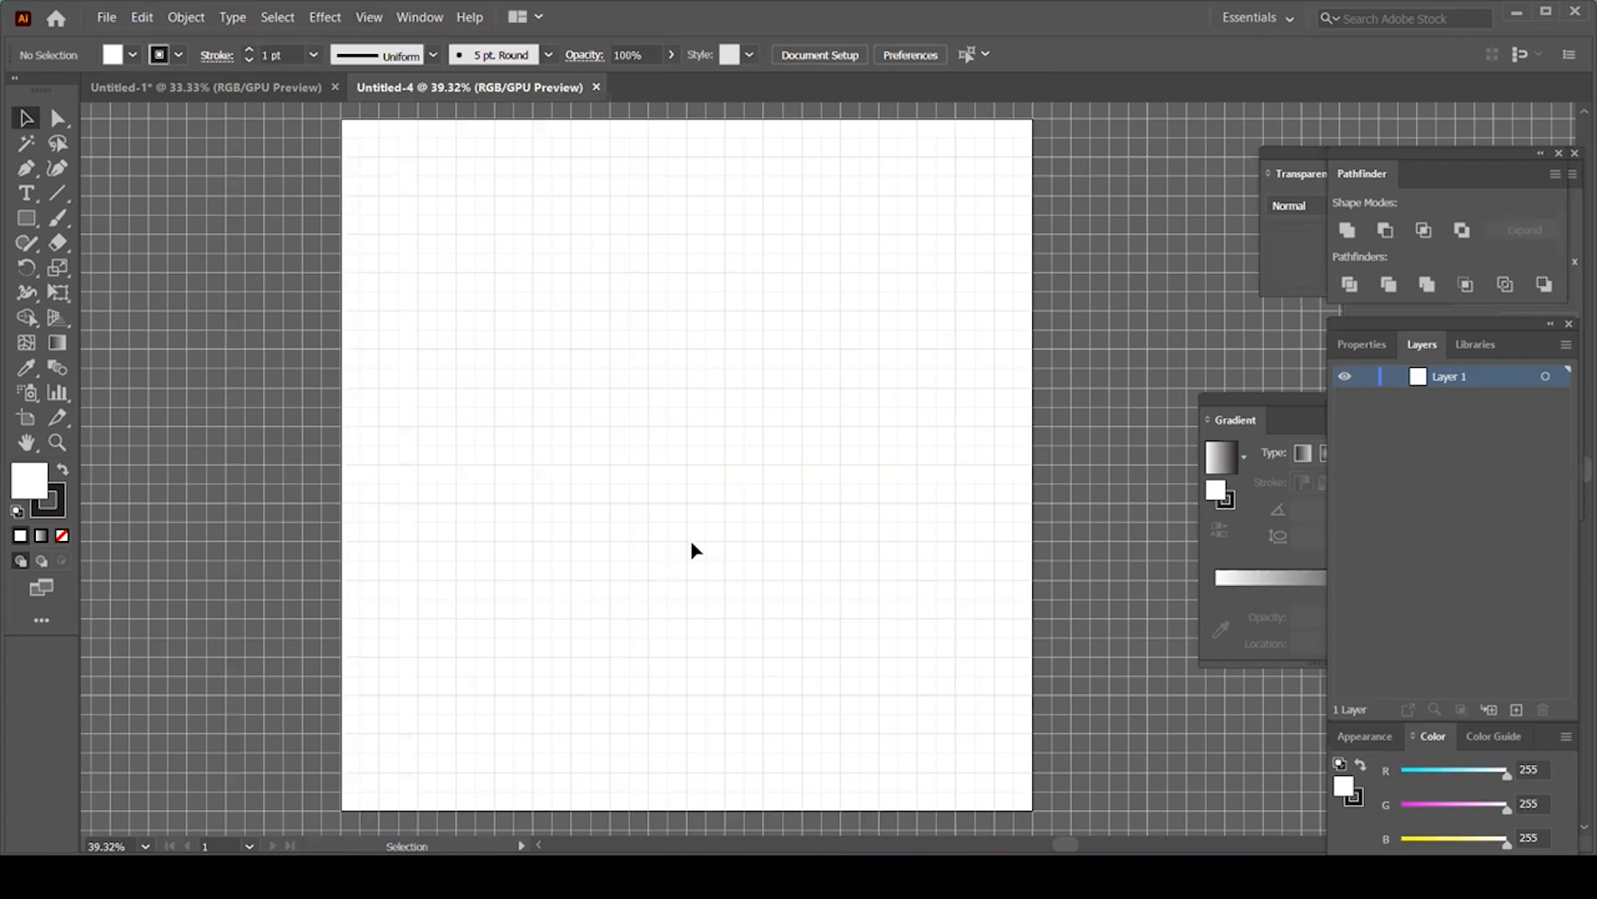
pyautogui.hotkey('ctrl', '=')
pyautogui.hotkey('ctrl', '=')
pyautogui.hotkey('ctrl', '=')
pyautogui.hotkey('ctrl', '=')
pyautogui.hotkey('ctrl', '=')
pyautogui.moveTo(607, 393); pyautogui.dragTo(613, 477)
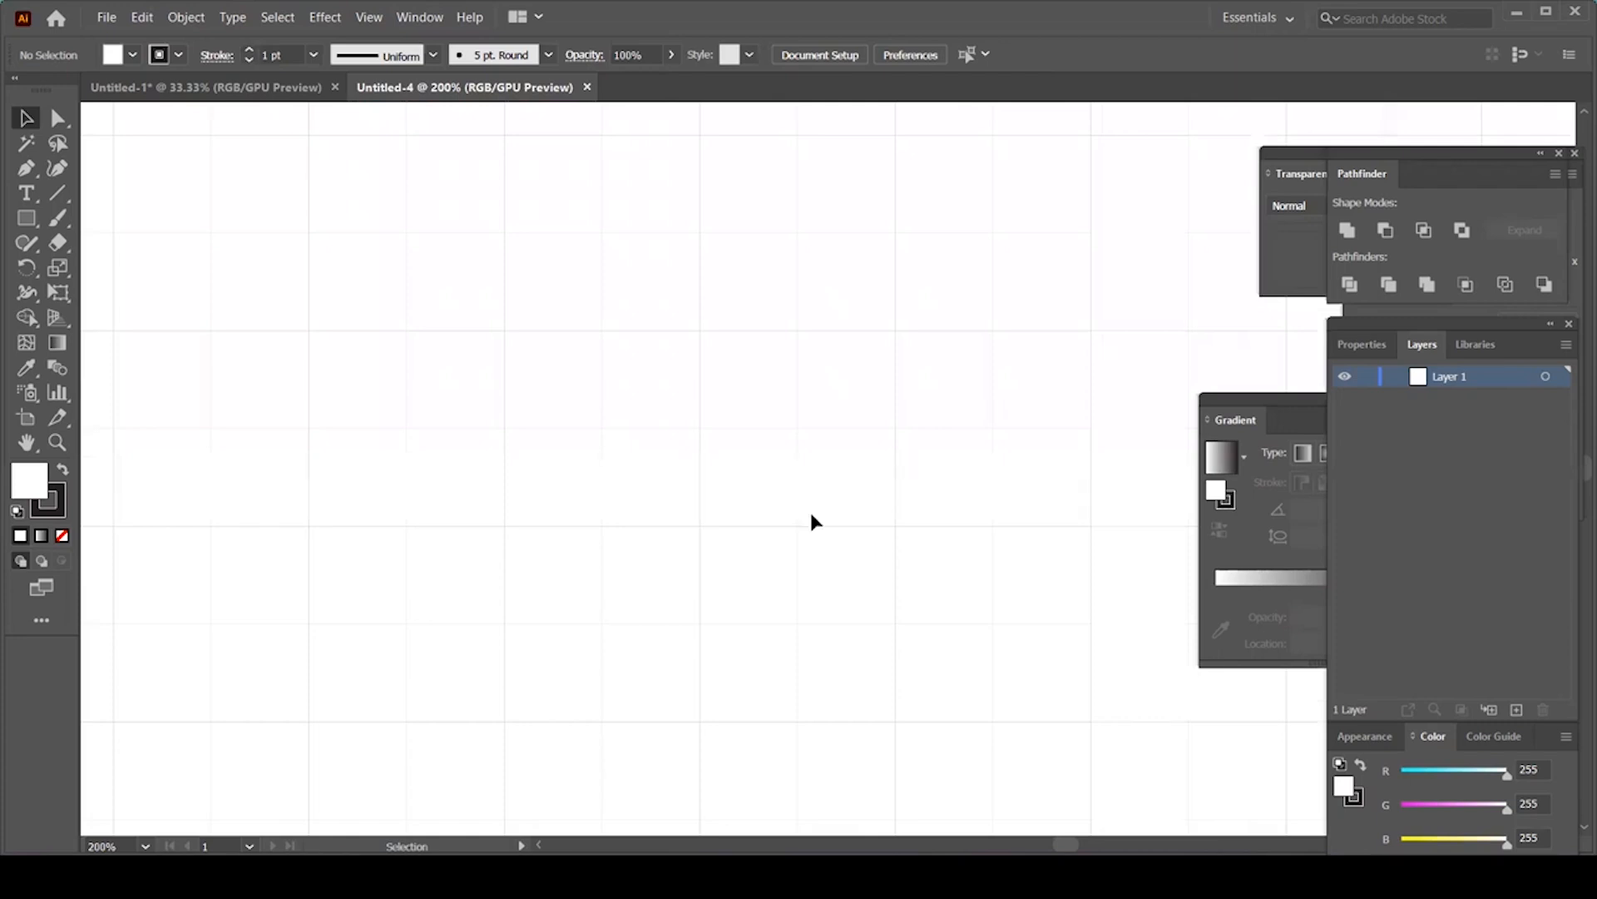
pyautogui.press('a')
pyautogui.hotkey('ctrl', '-')
pyautogui.hotkey('ctrl', '-')
pyautogui.hotkey('ctrl', '-')
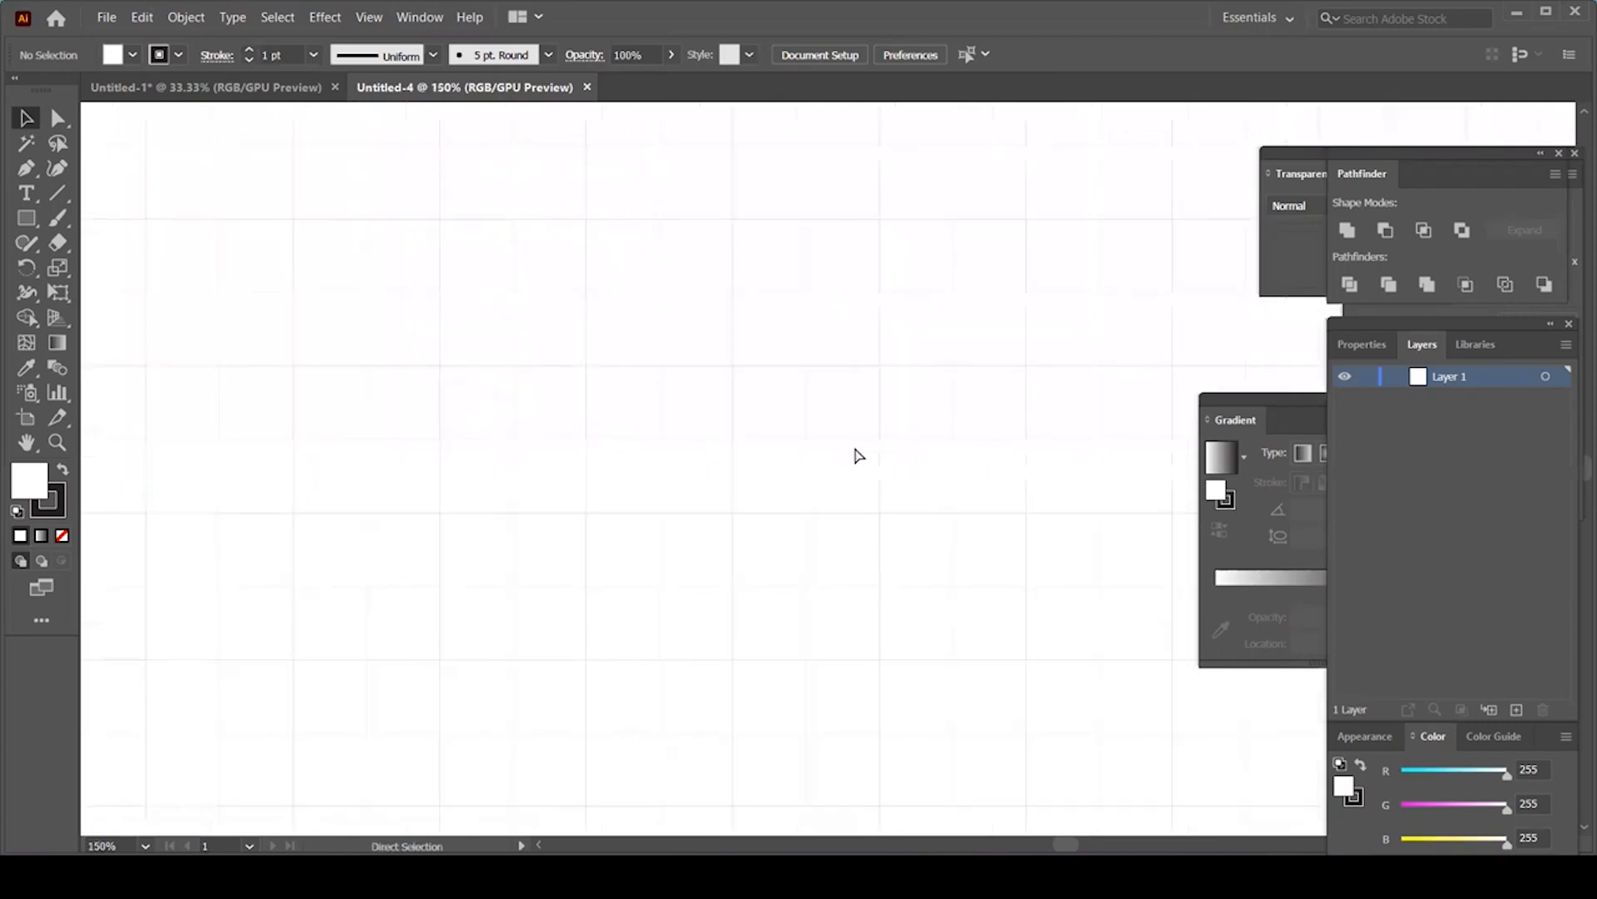
# Step: Draw and delete a small test square on the grid, then fit the artboard at 33.33%
pyautogui.click(26, 218)
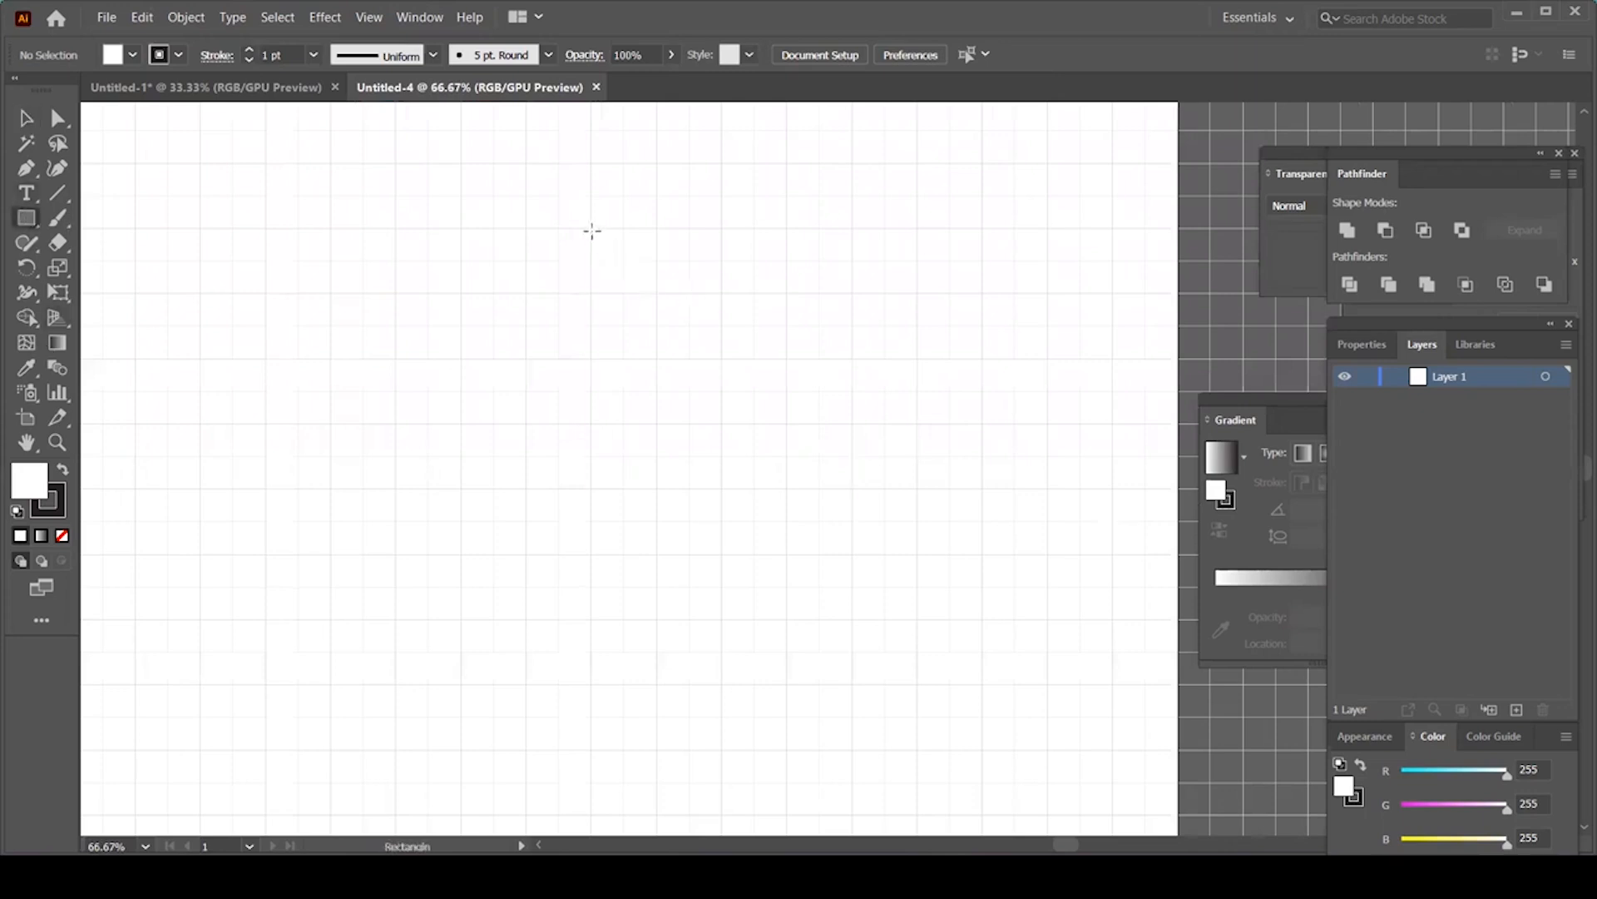
pyautogui.moveTo(591, 229); pyautogui.dragTo(658, 294)
pyautogui.click(26, 117)
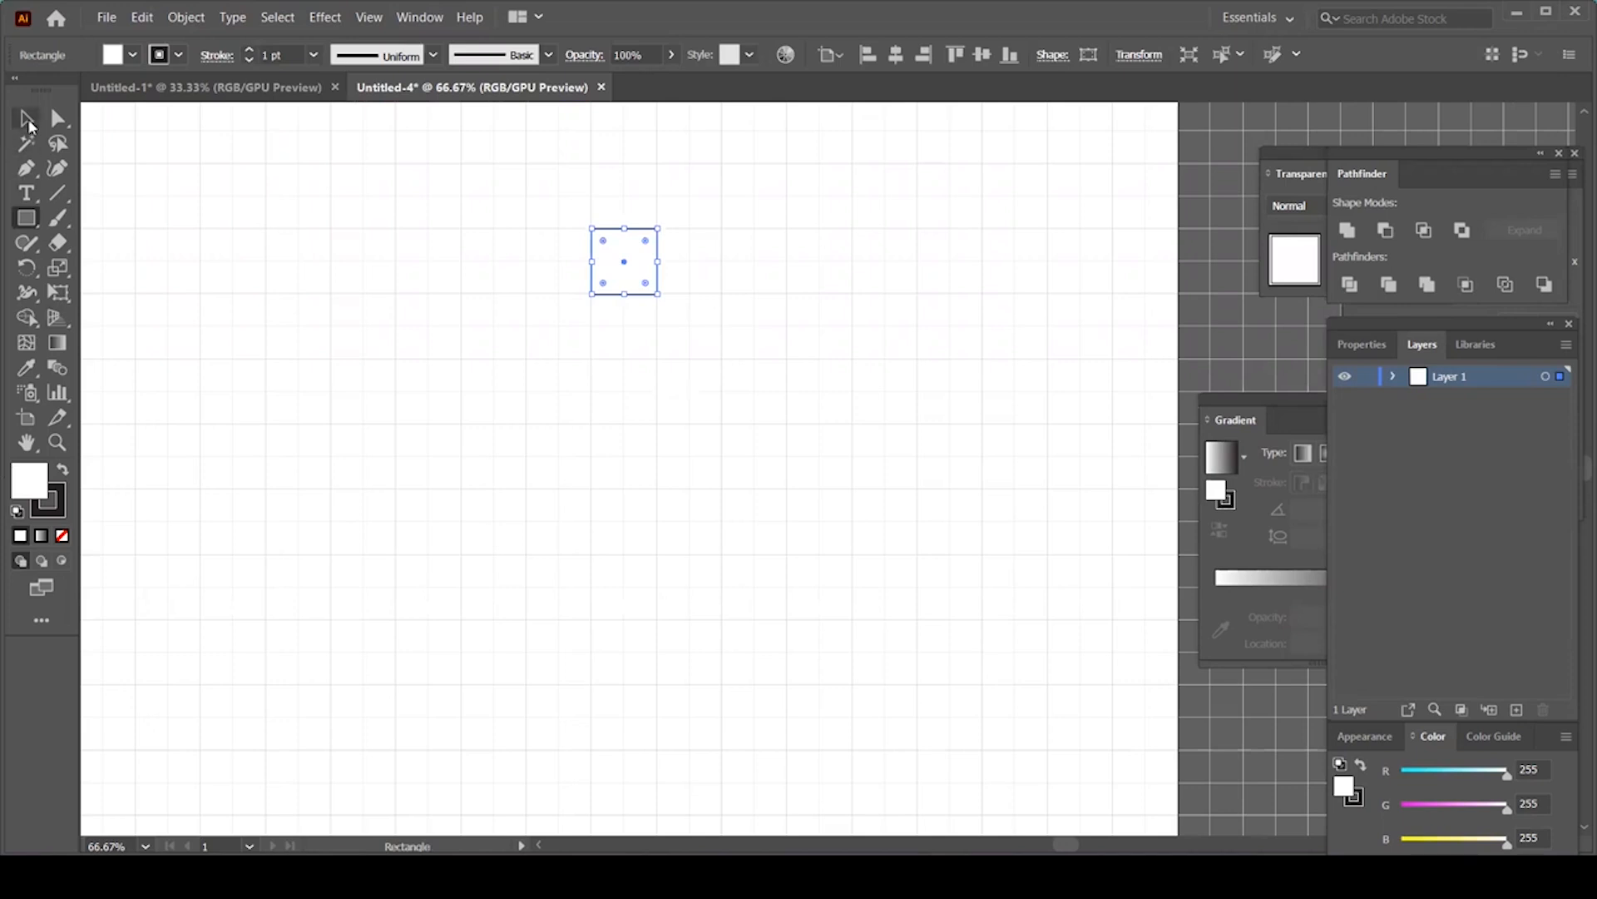
pyautogui.press('Delete')
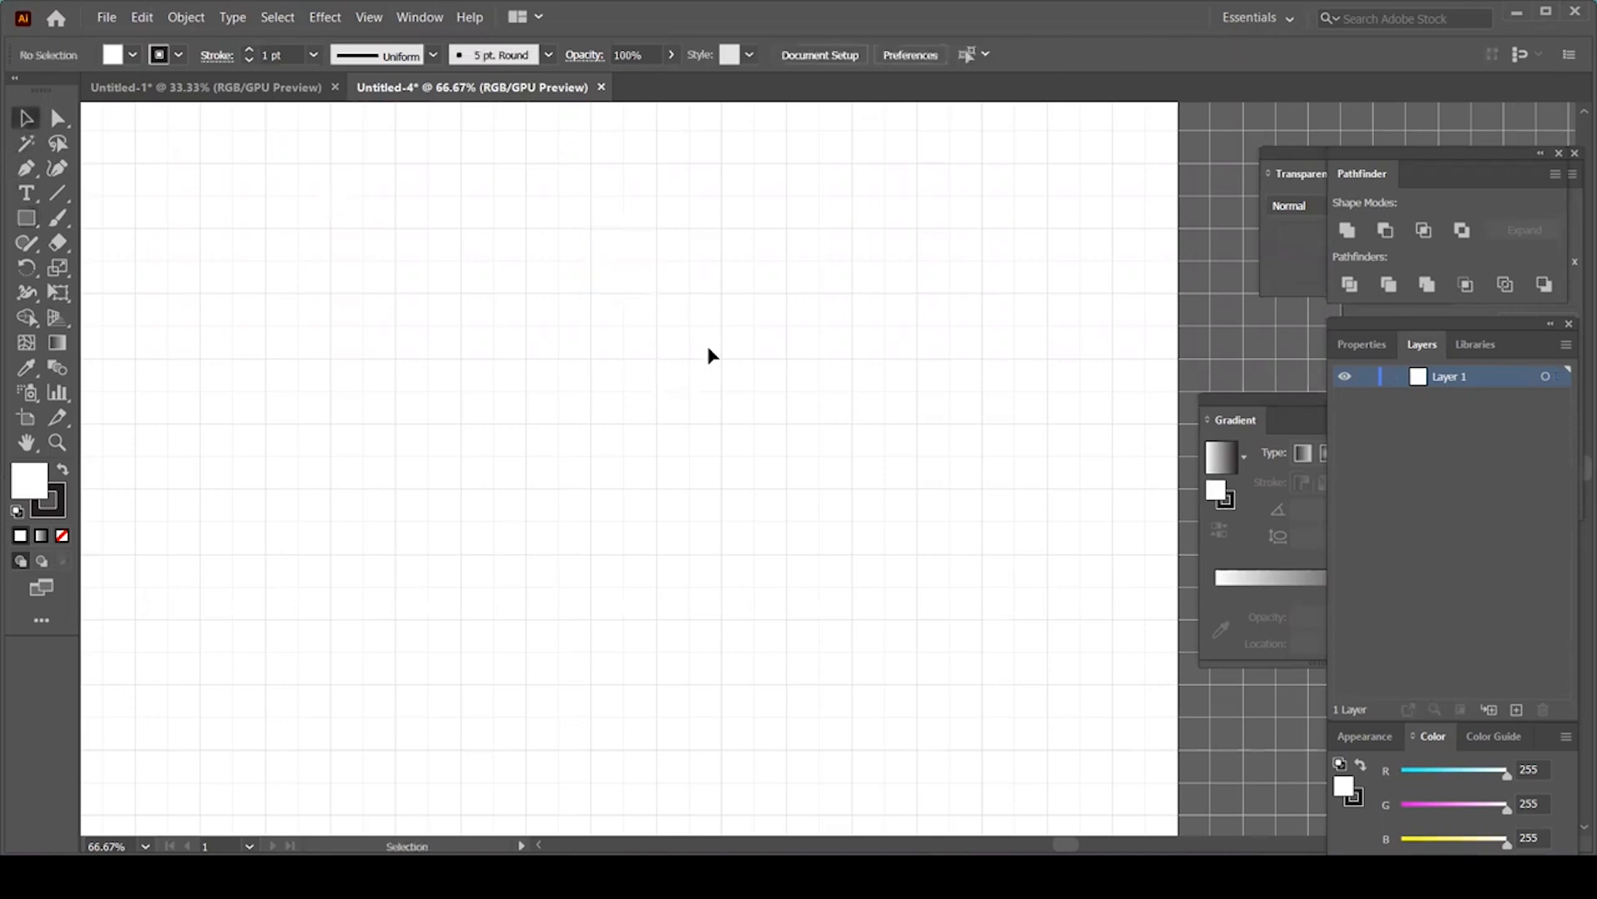
pyautogui.hotkey('ctrl', '+')
pyautogui.hotkey('ctrl', '+')
pyautogui.hotkey('ctrl', '+')
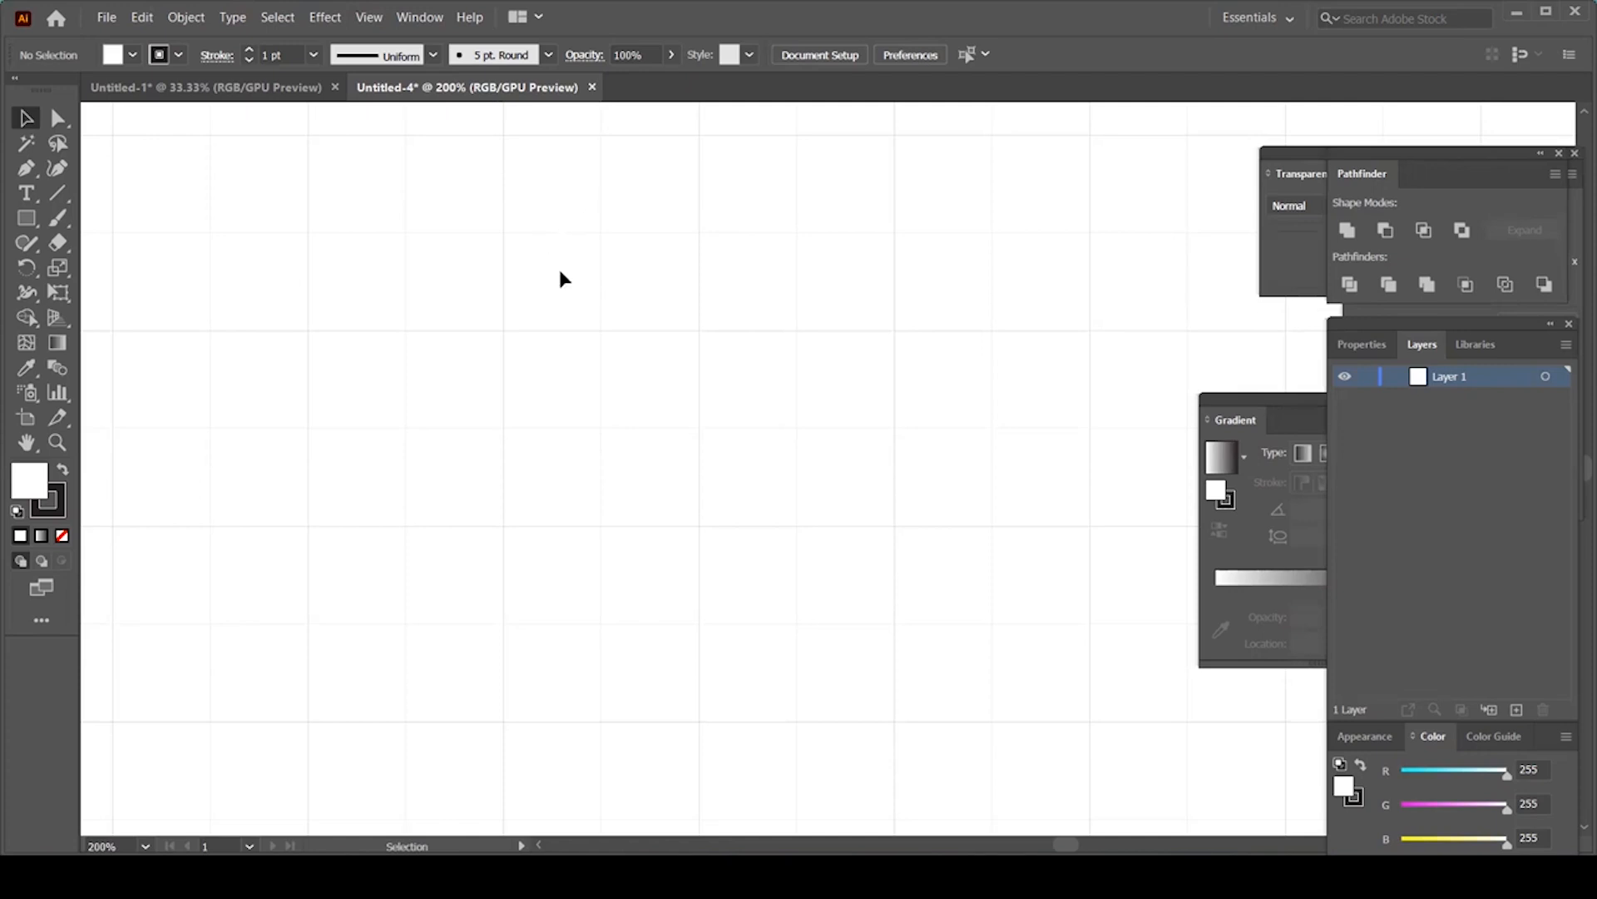
pyautogui.hotkey('ctrl', '-')
pyautogui.hotkey('ctrl', '-')
pyautogui.hotkey('ctrl', '-')
pyautogui.hotkey('ctrl', '-')
pyautogui.hotkey('ctrl', '-')
pyautogui.hotkey('ctrl', '+')
pyautogui.hotkey('ctrl', '-')
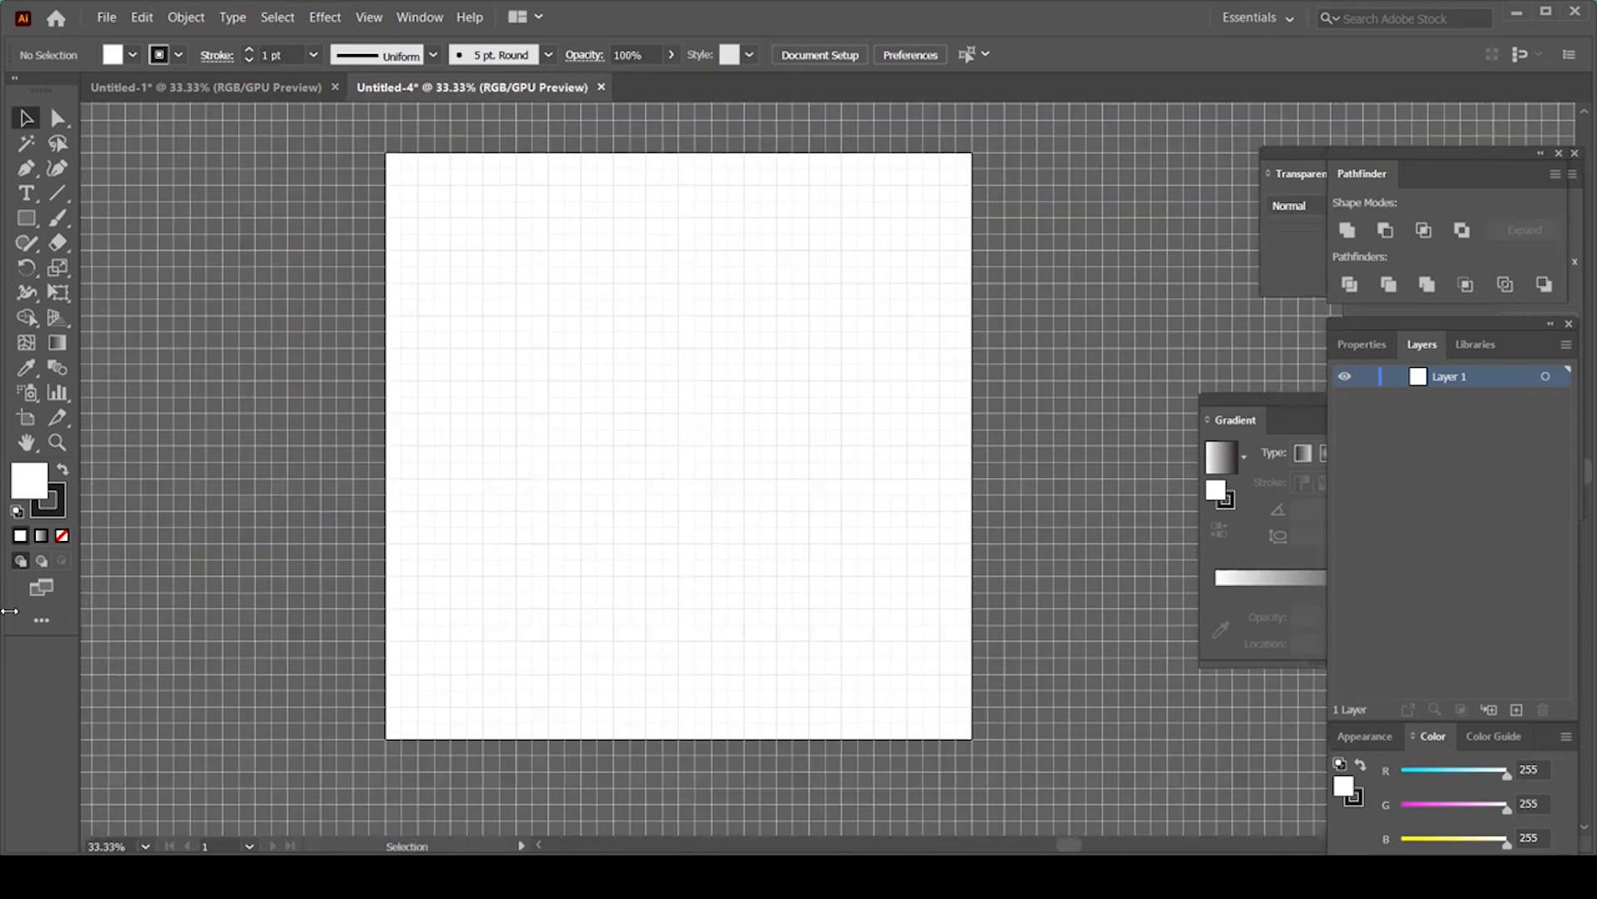
pyautogui.press('p')
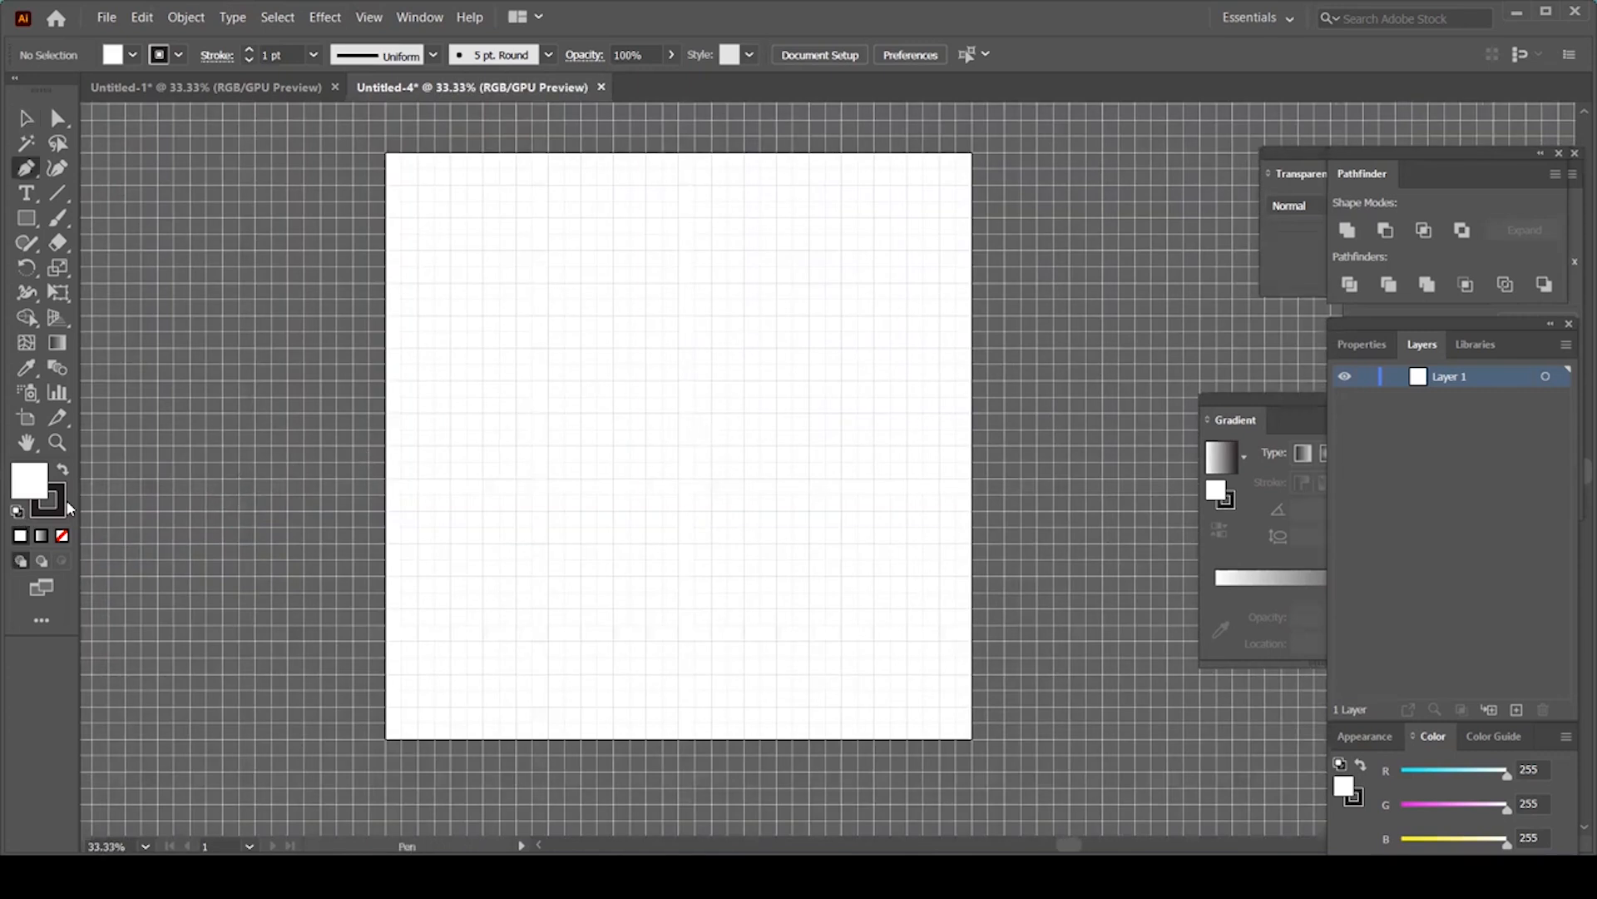
# Step: Set the fill to None and the stroke to teal (R 0, G 167, B 157) at 60 pt
pyautogui.click(66, 536)
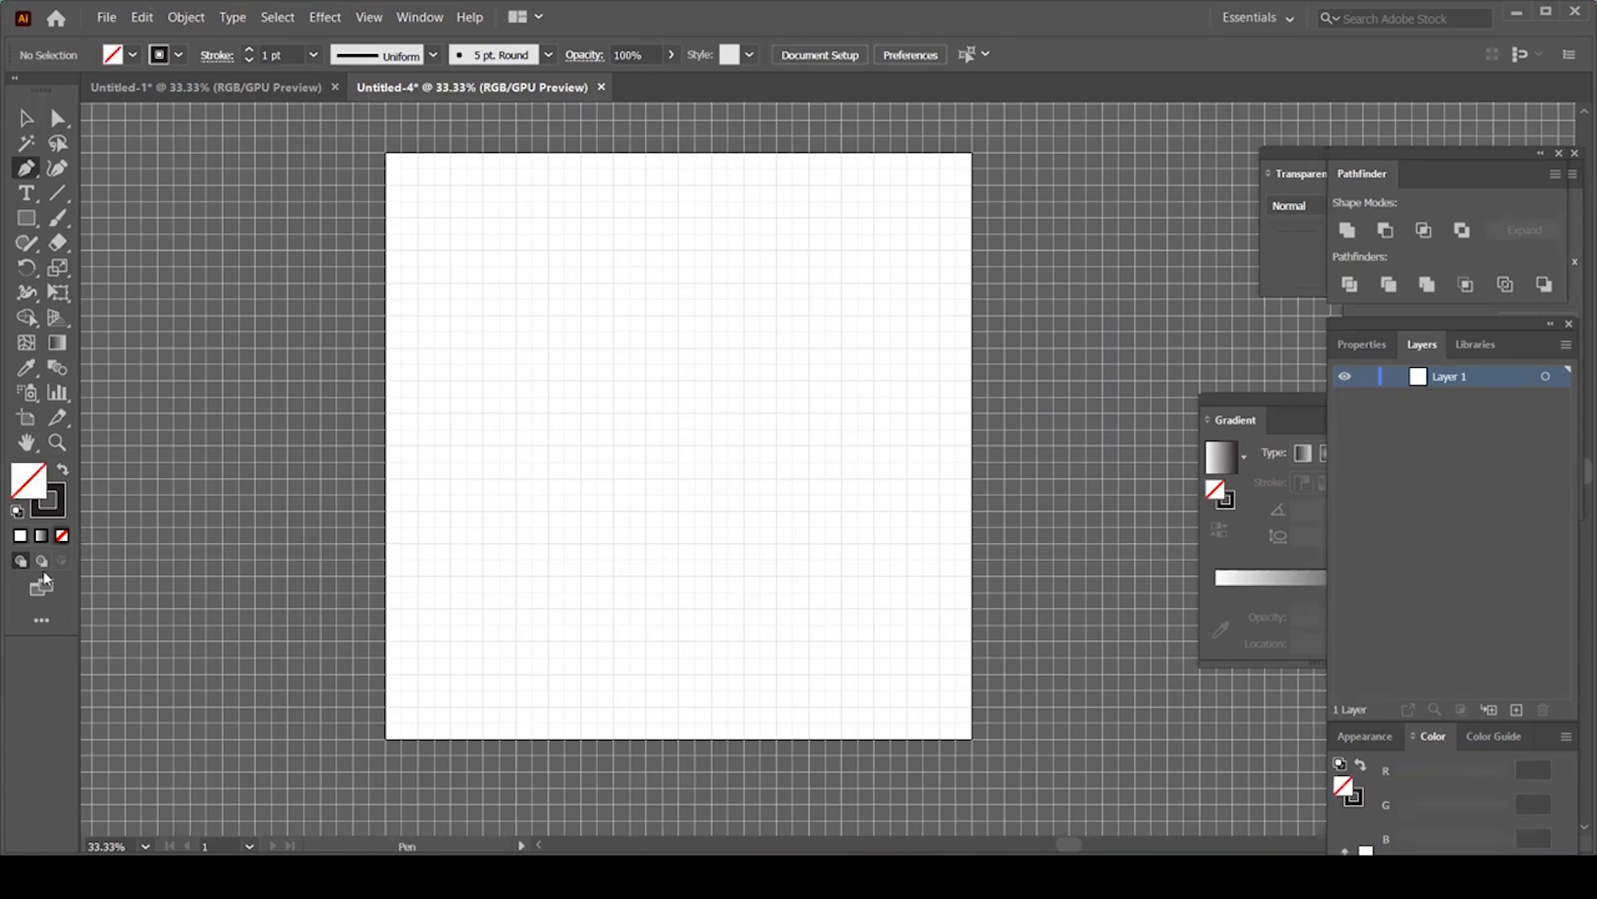
pyautogui.click(64, 489)
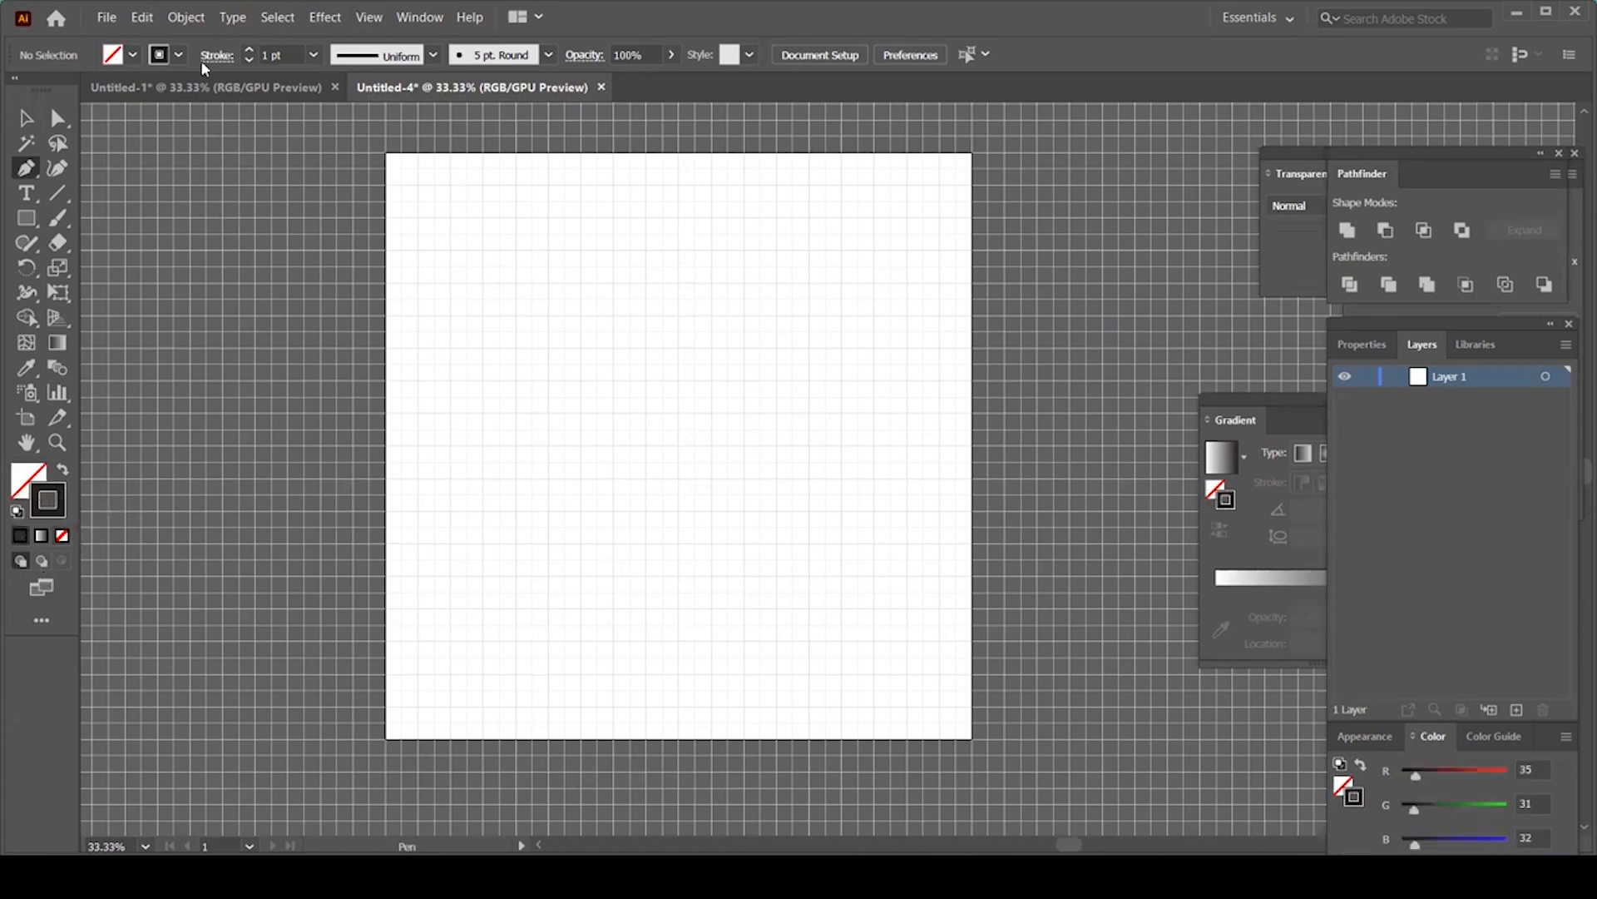
pyautogui.click(179, 55)
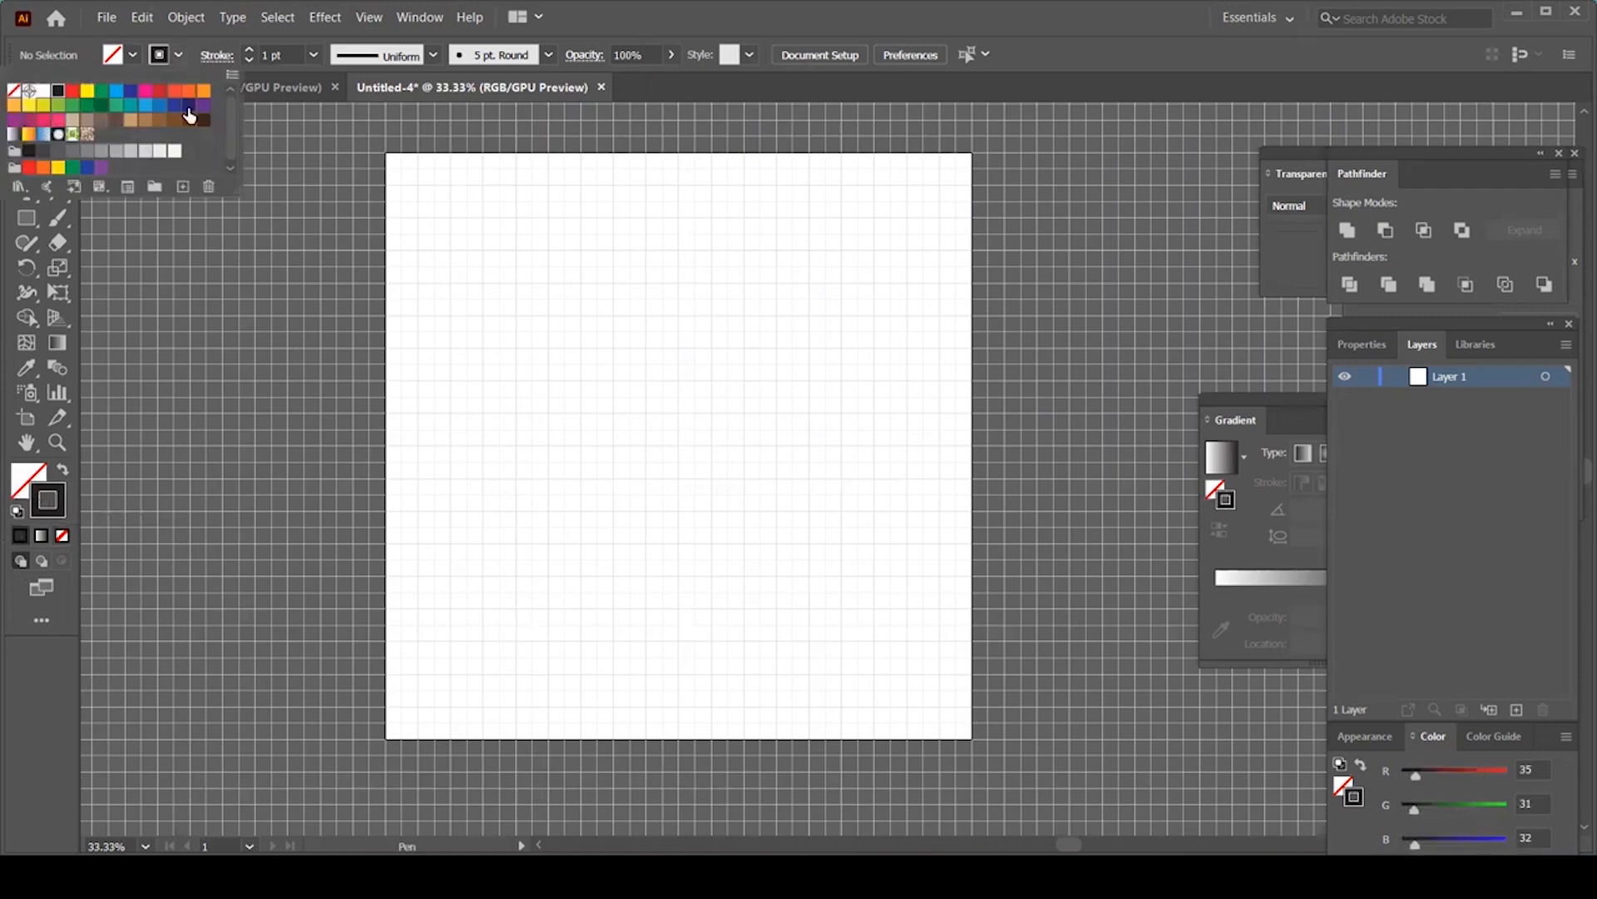
pyautogui.click(130, 106)
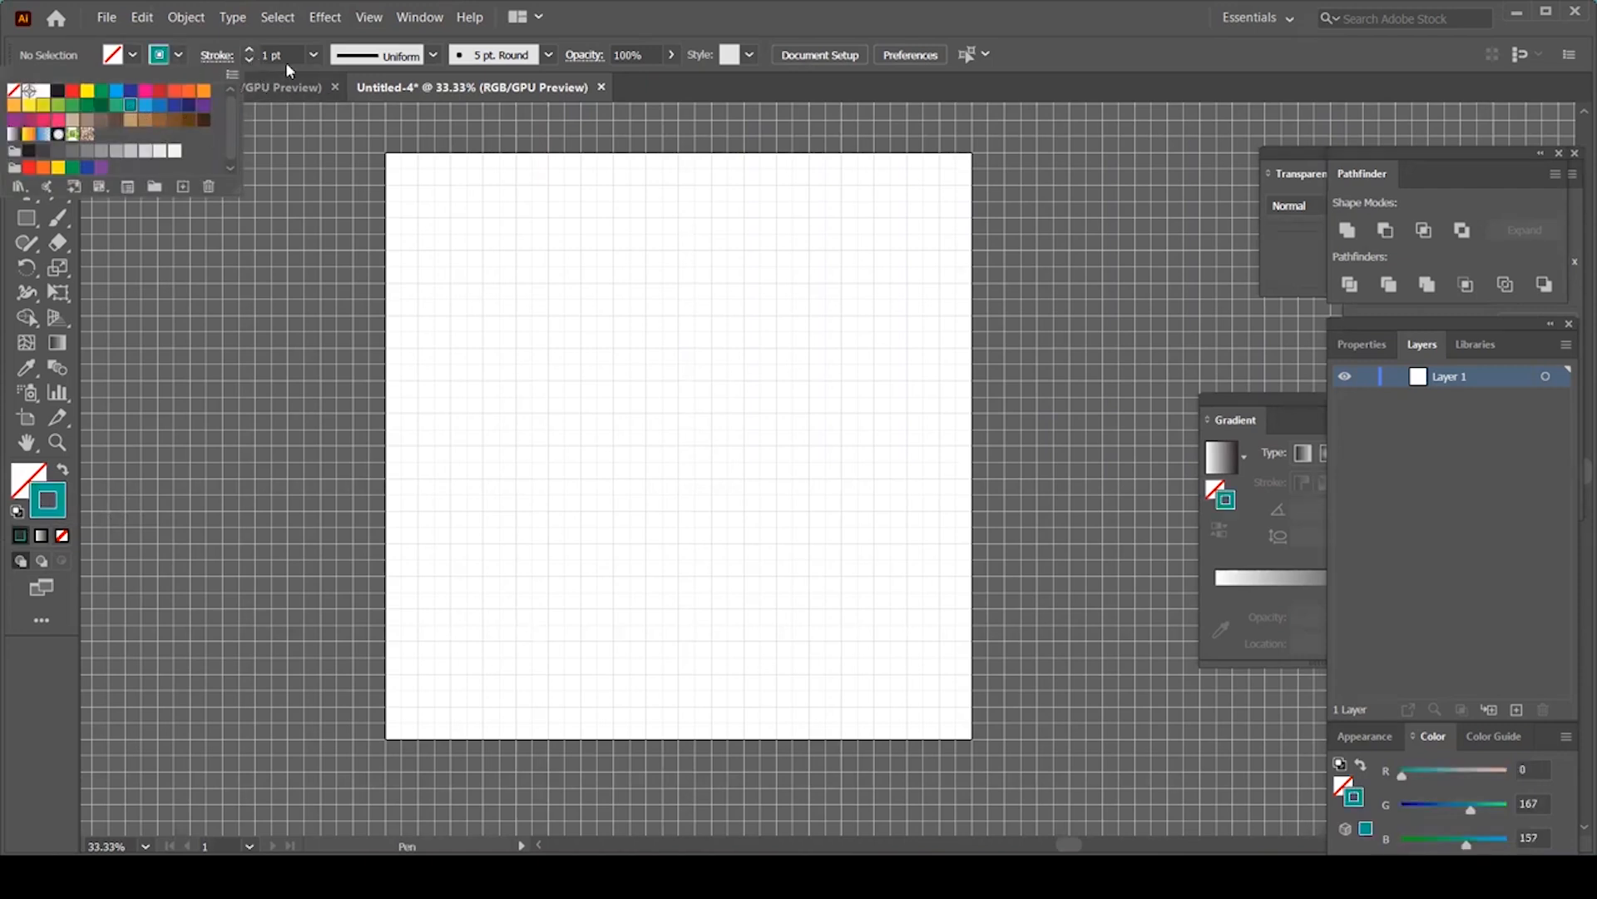
pyautogui.click(307, 56)
pyautogui.click(309, 56)
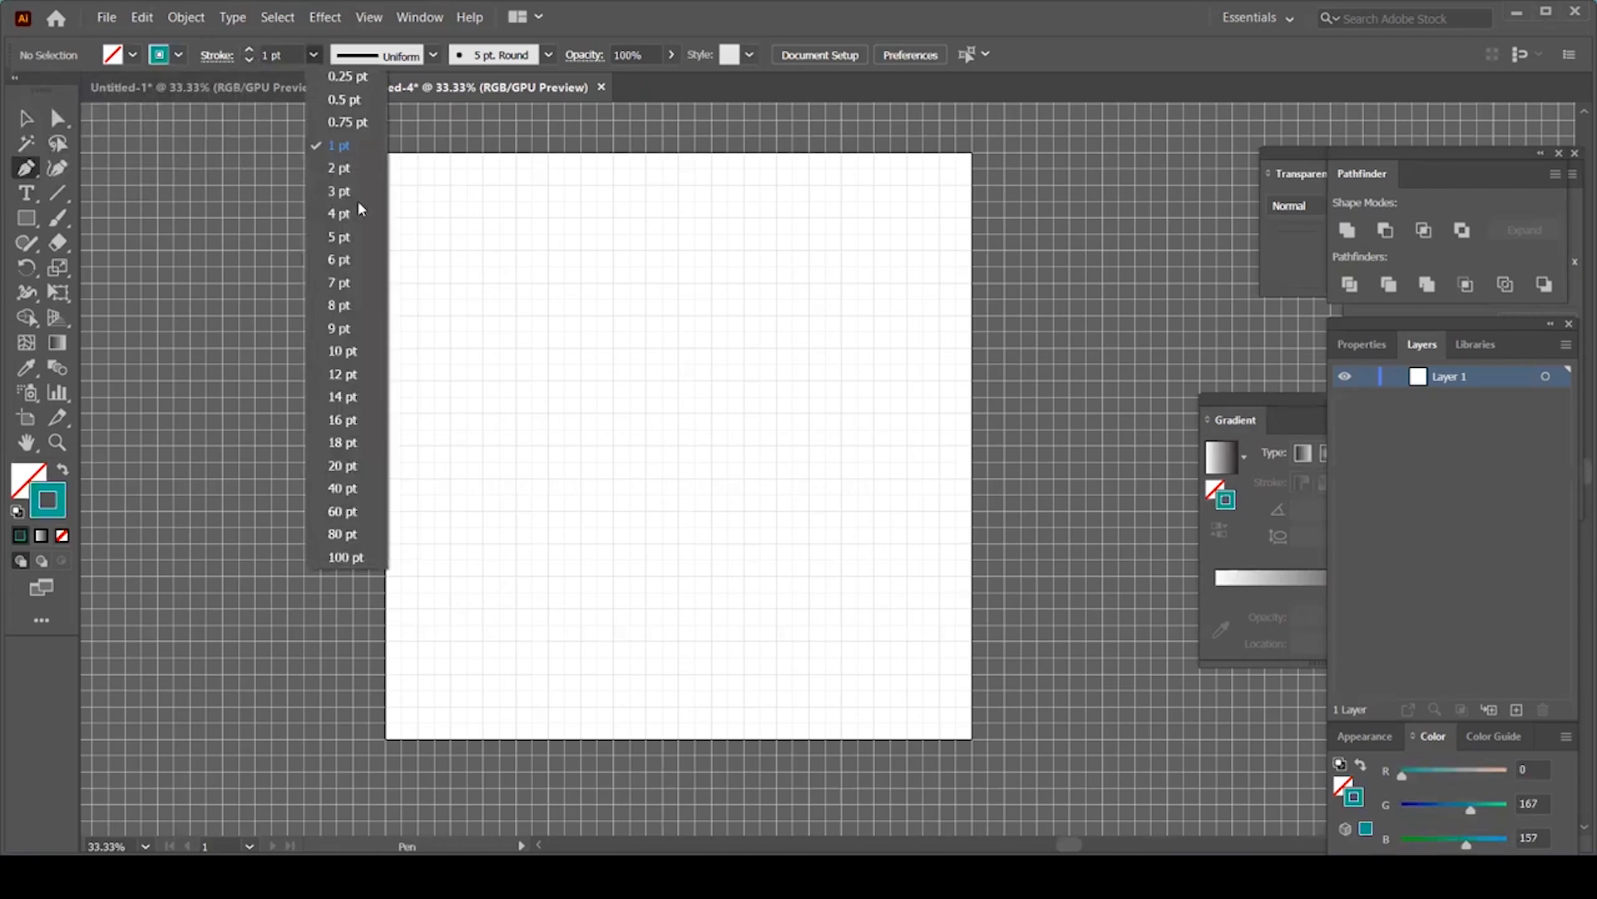
pyautogui.click(357, 512)
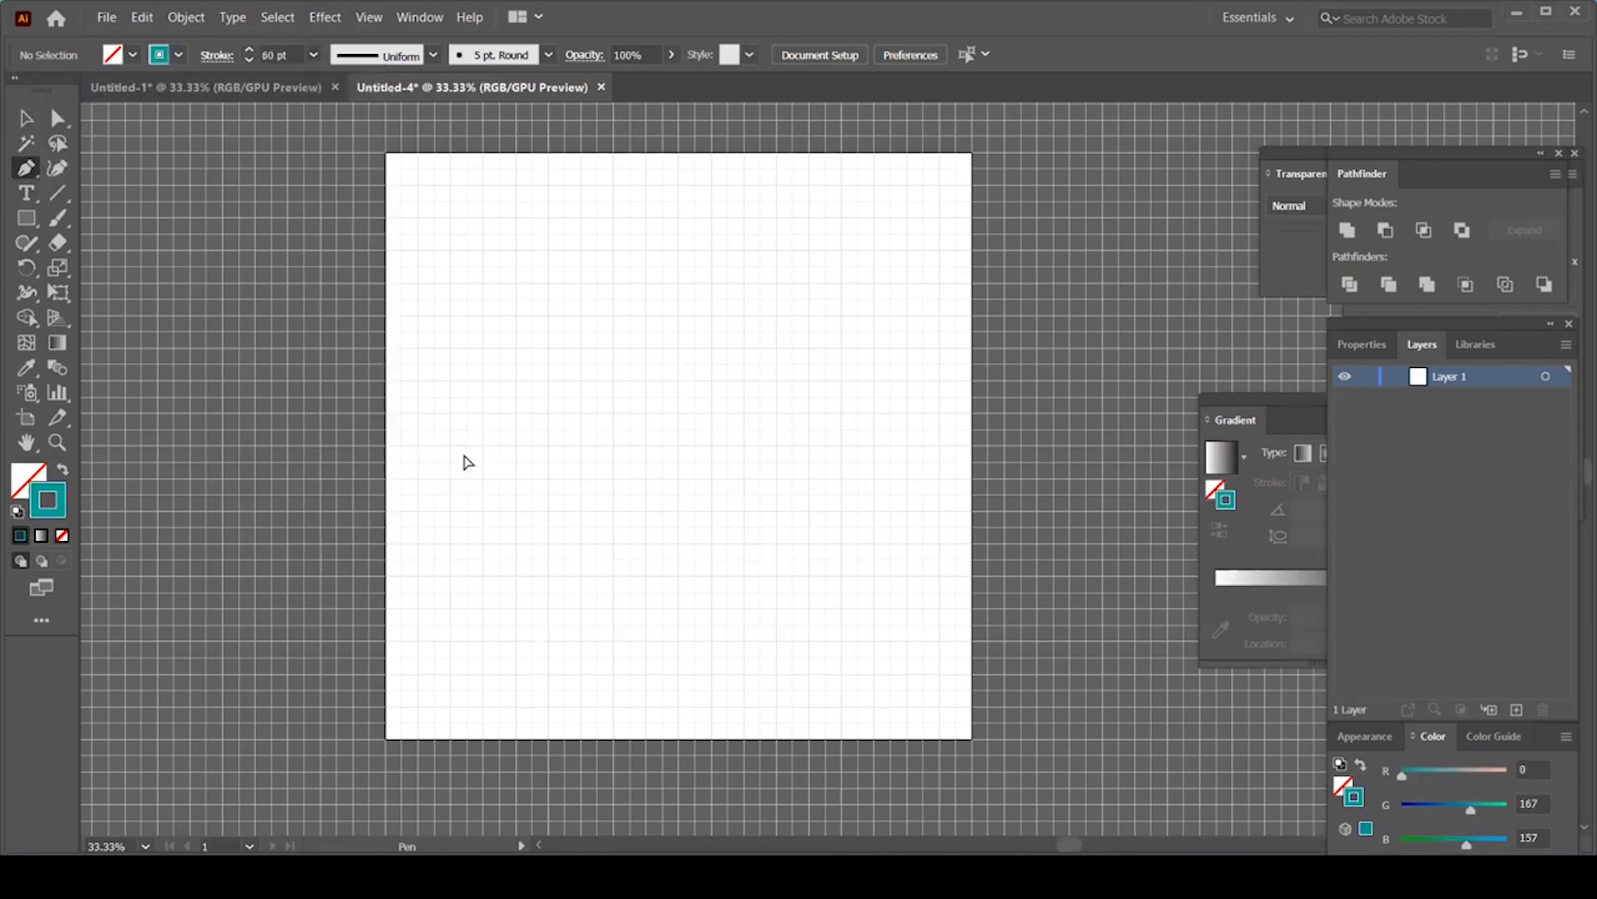
pyautogui.hotkey('ctrl', '+')
pyautogui.press('space')
pyautogui.moveTo(446, 382); pyautogui.dragTo(534, 499)
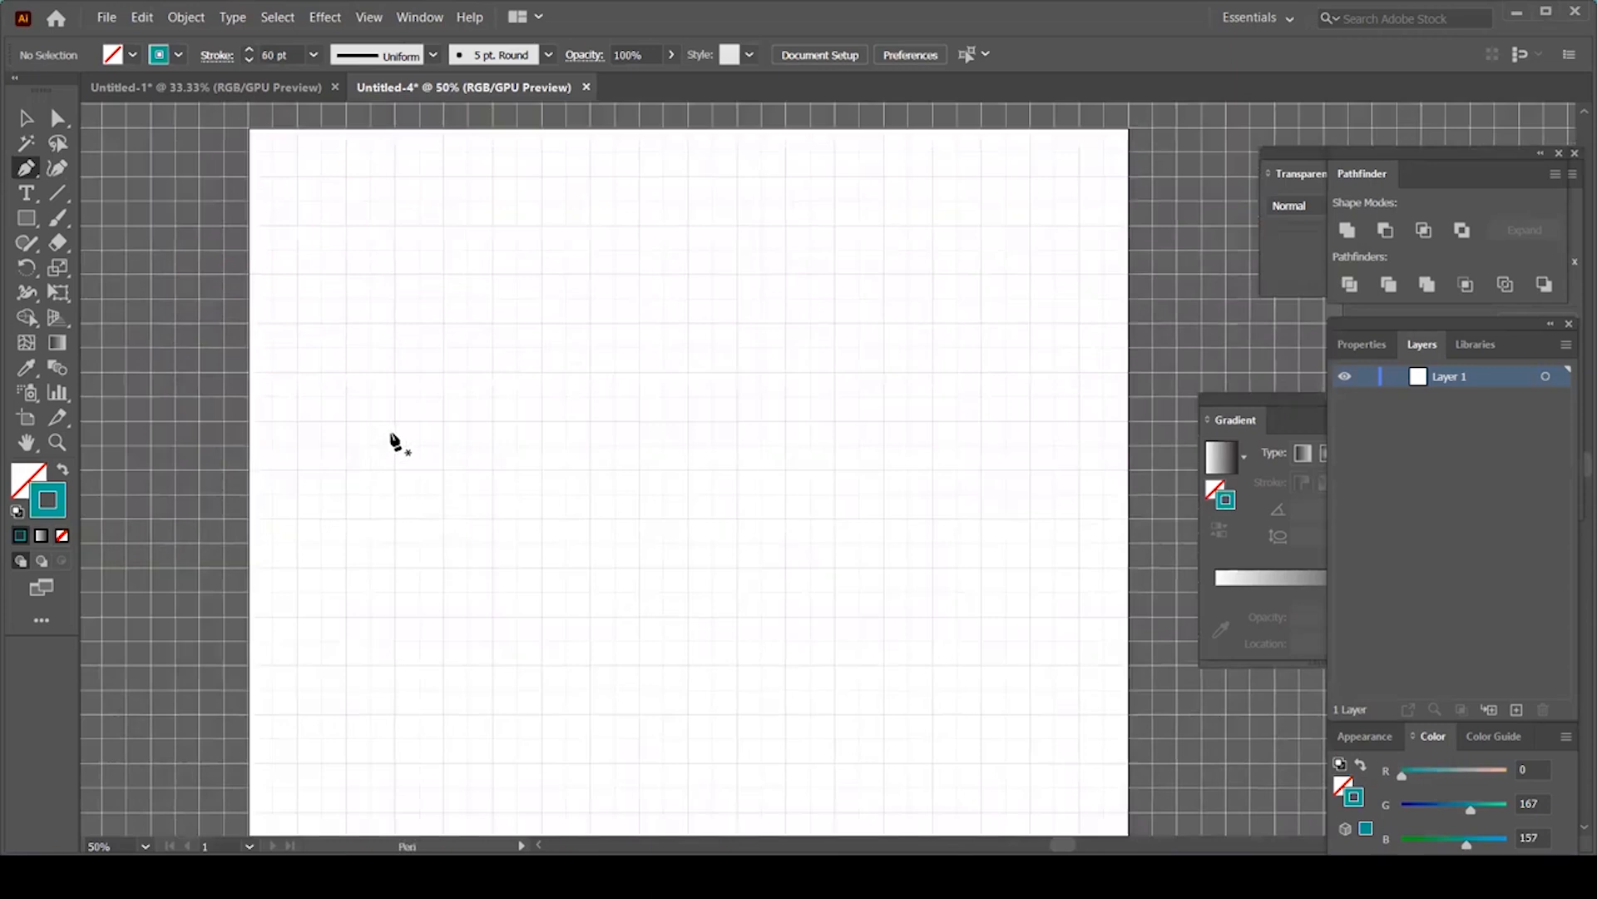
# Step: With the Pen tool, click four anchors to draw a Π: up, across right, then down
pyautogui.click(394, 420)
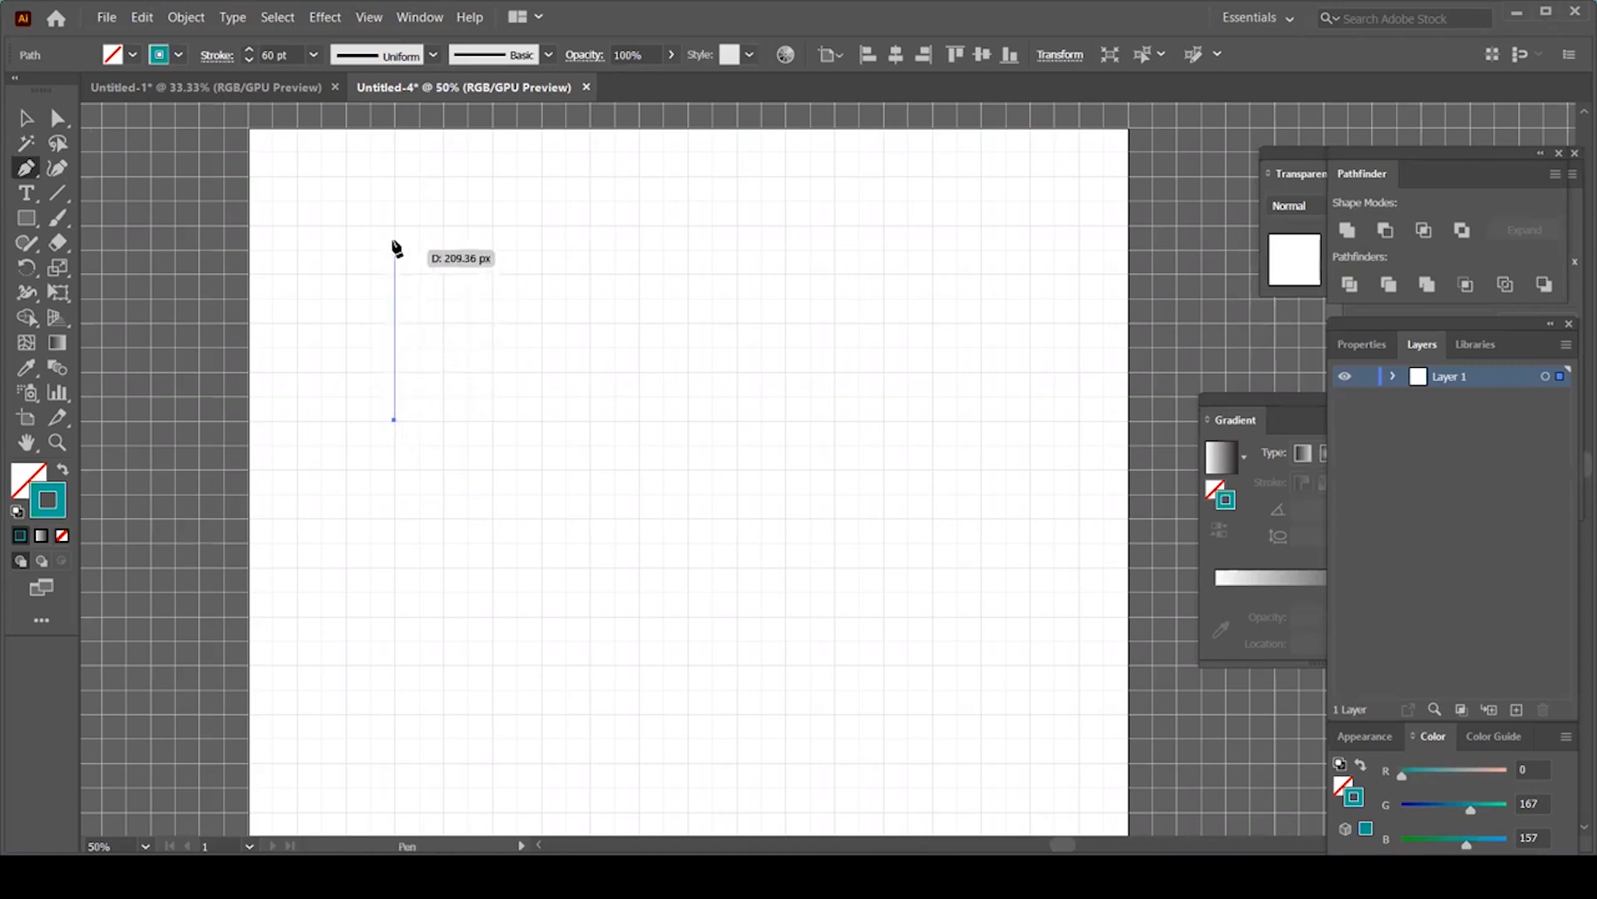
pyautogui.click(394, 178)
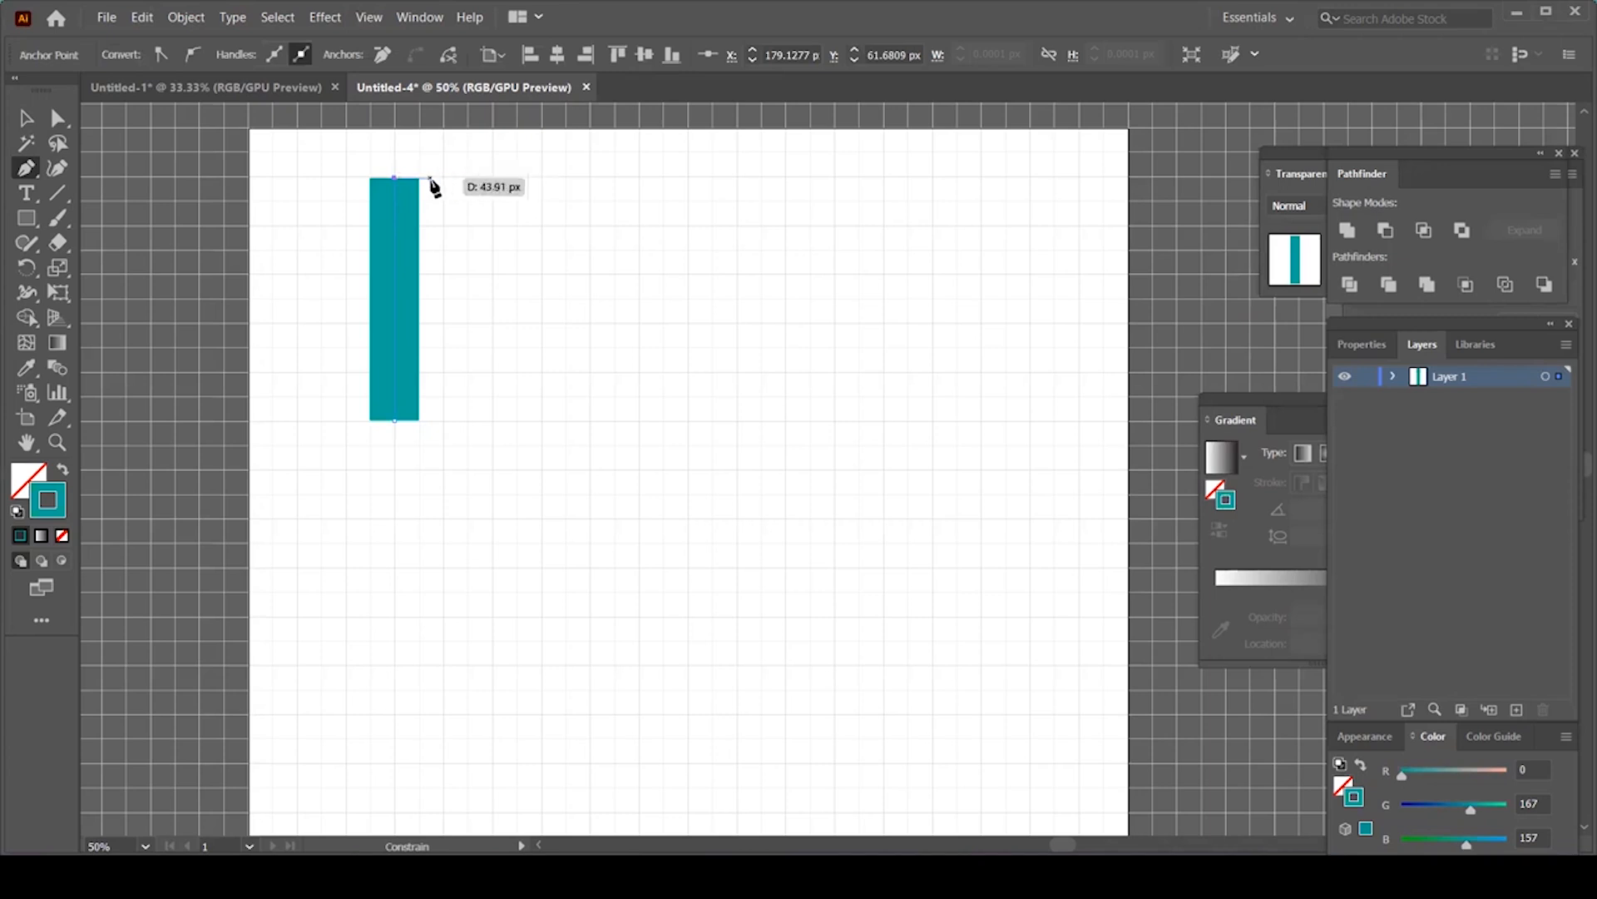
pyautogui.click(495, 178)
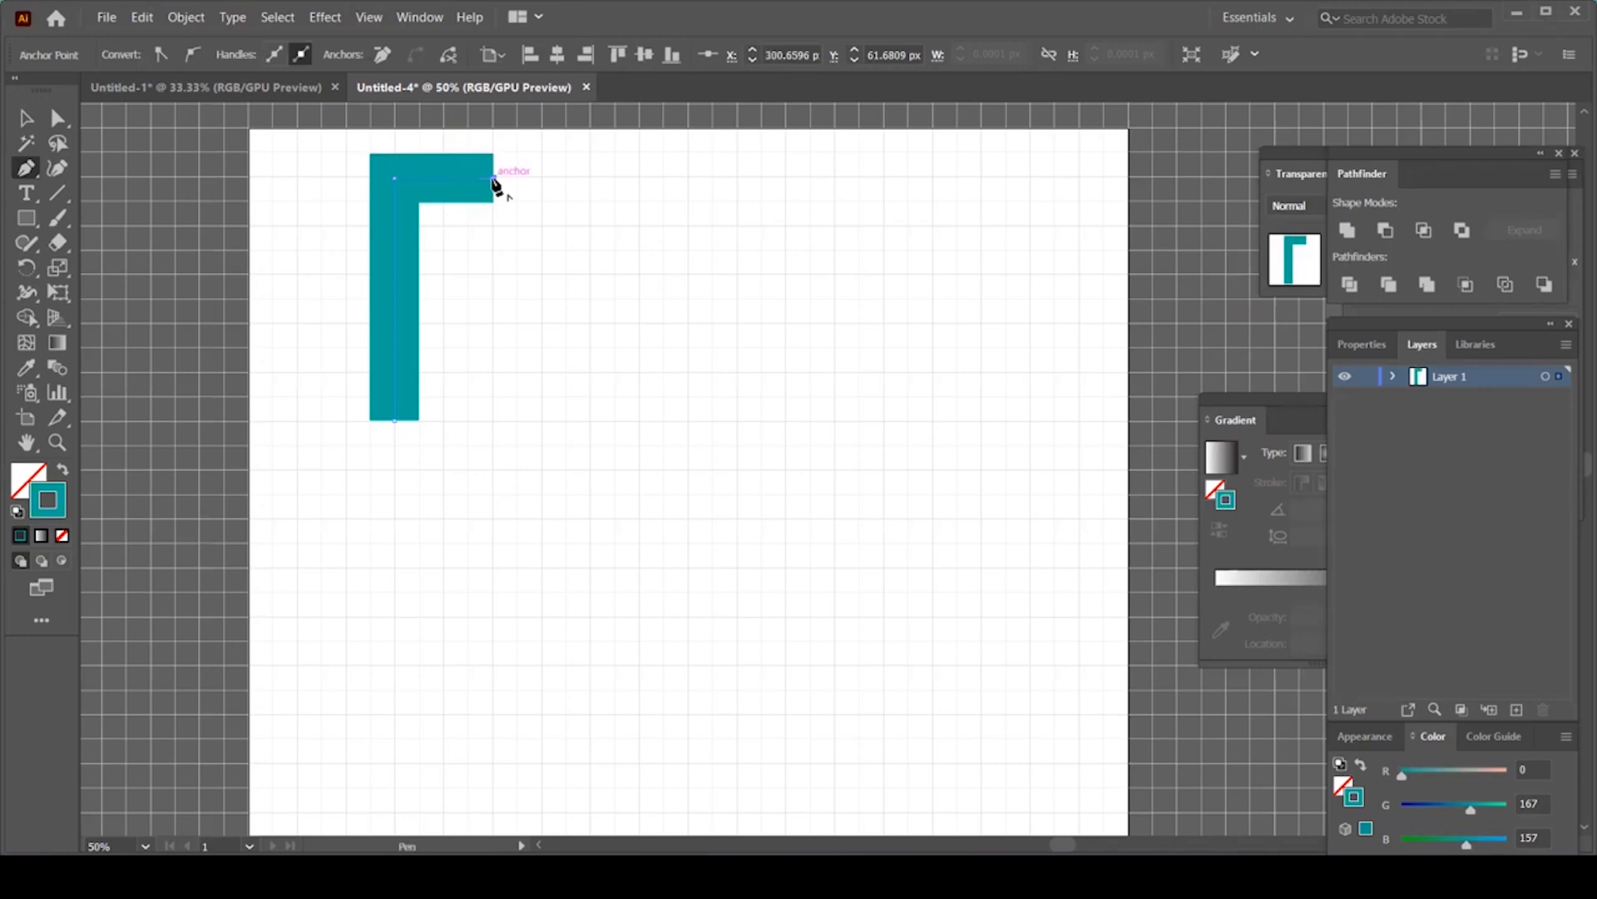
pyautogui.click(494, 420)
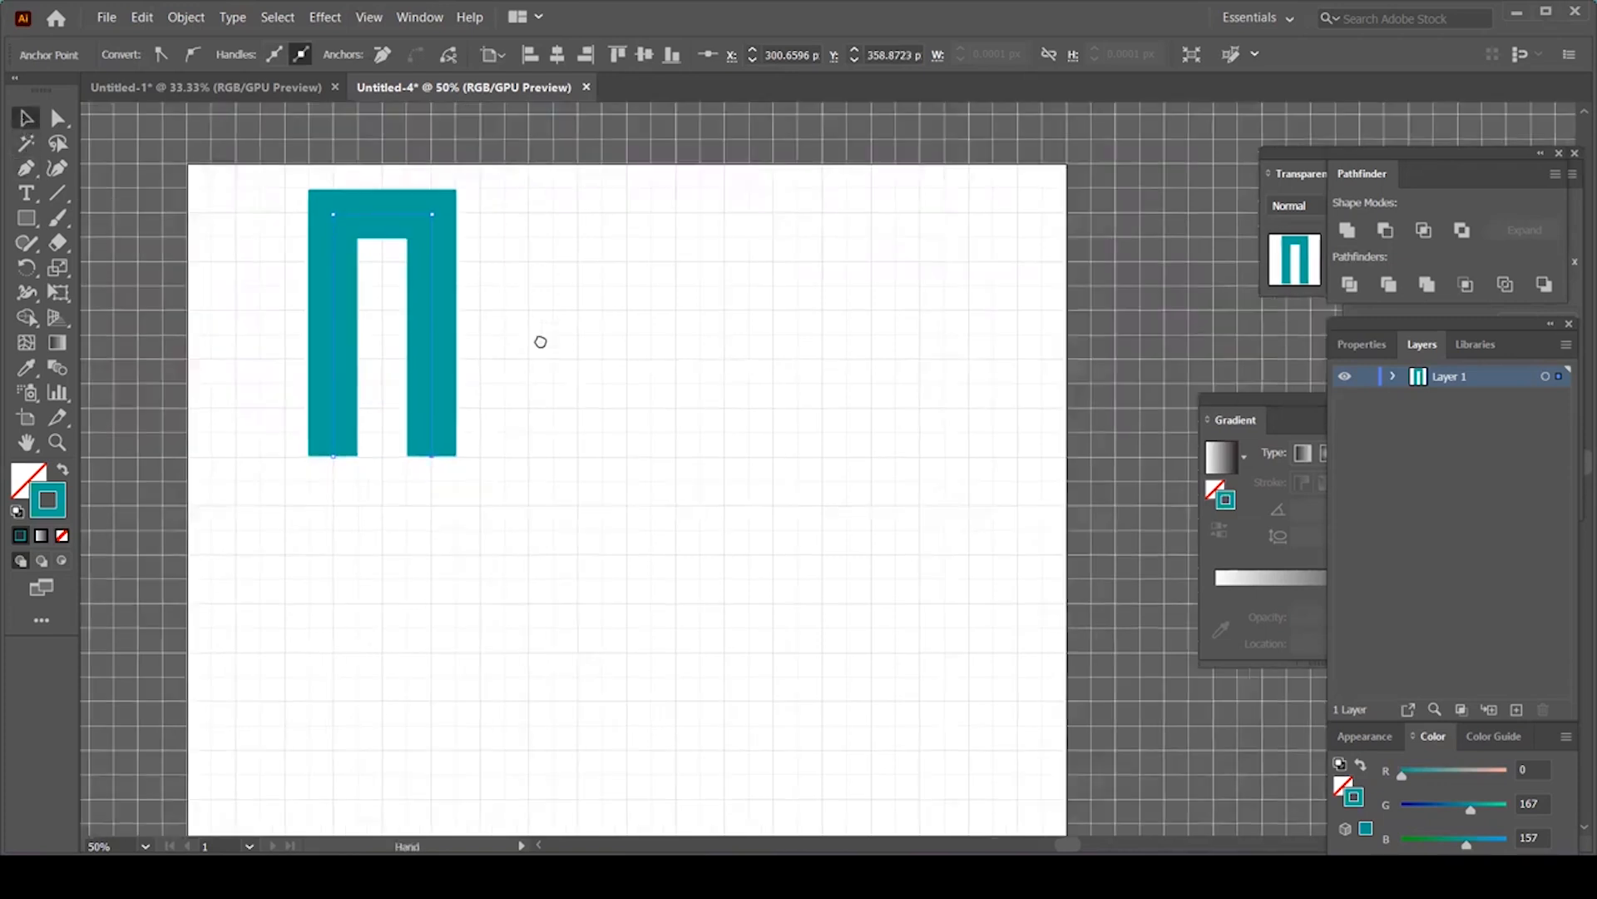
# Step: Shift the Π left and Alt-drag a copy of it to the right
pyautogui.click(449, 346)
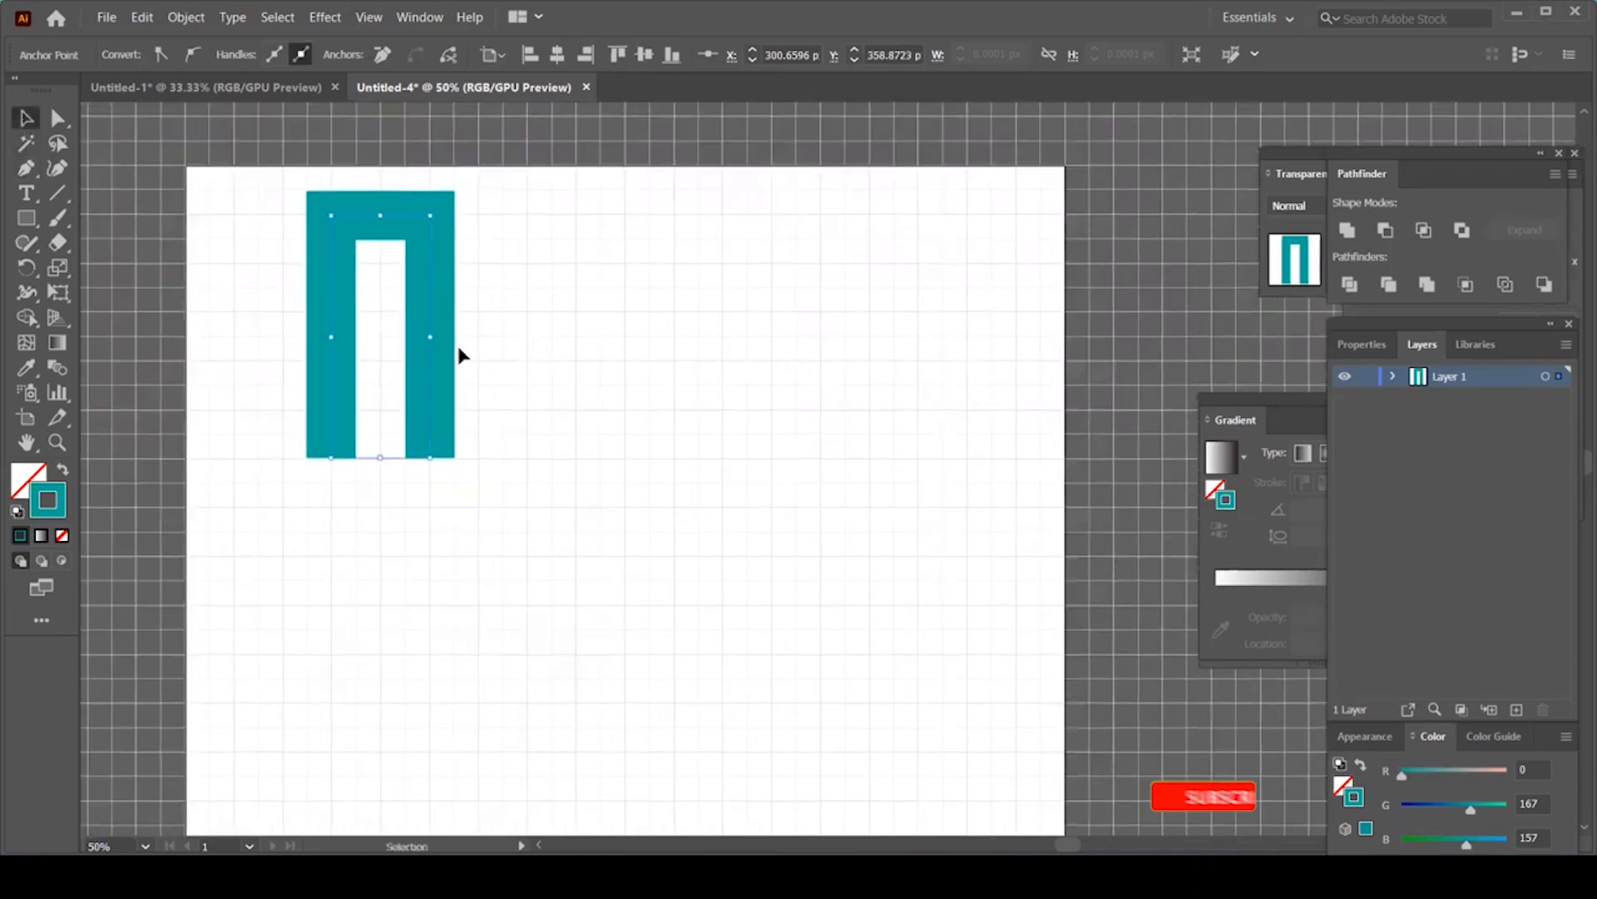
pyautogui.moveTo(434, 356); pyautogui.dragTo(365, 356)
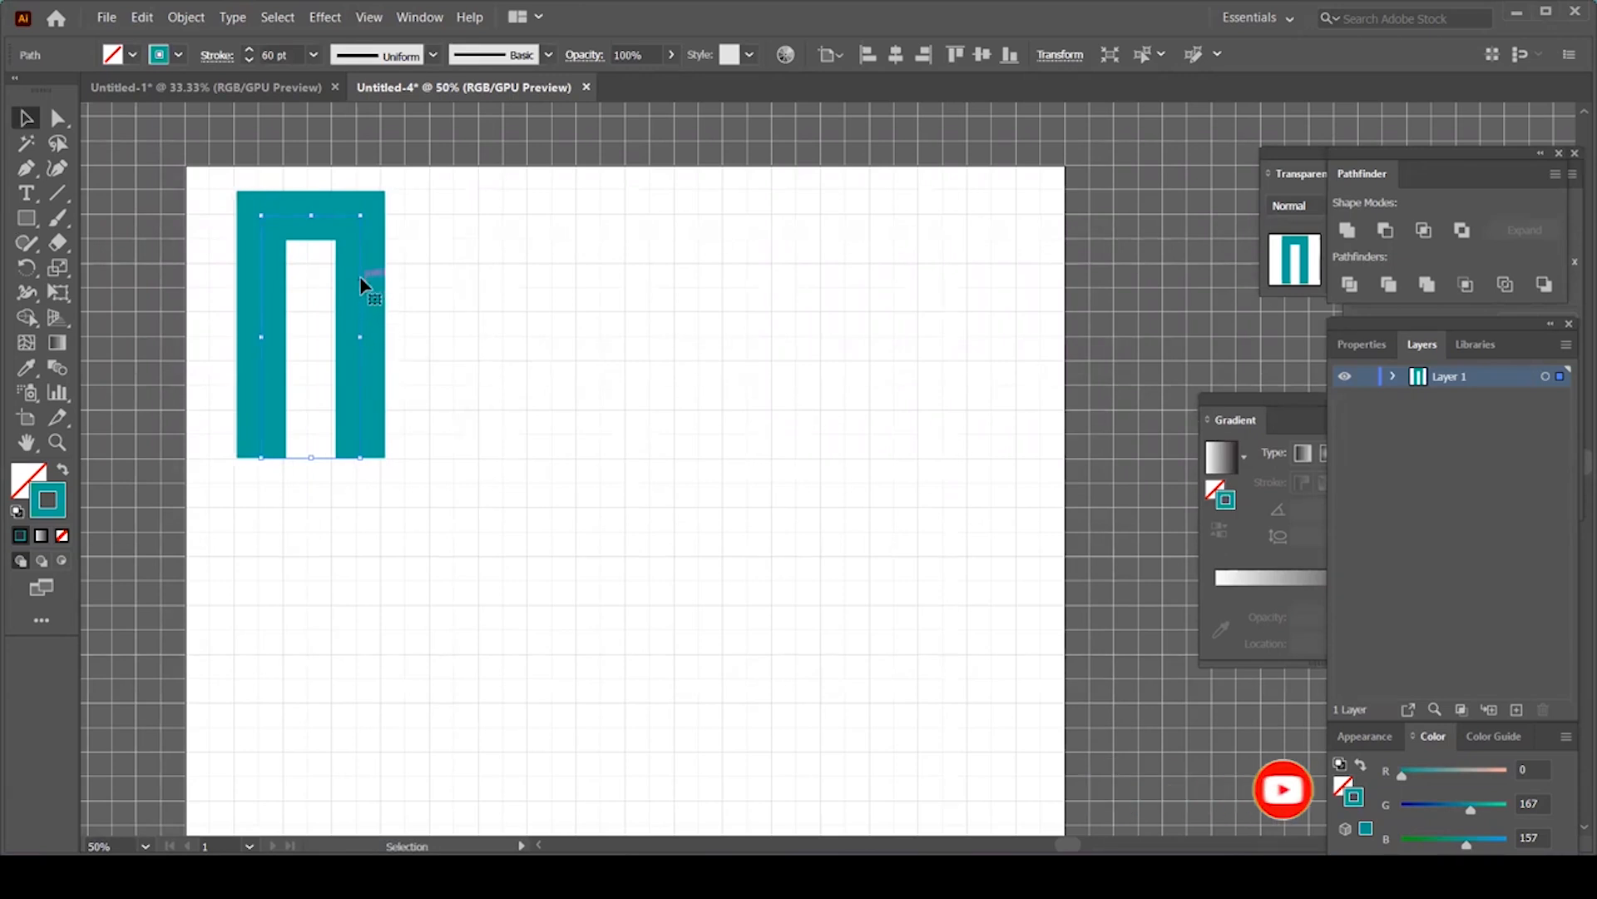
pyautogui.moveTo(363, 286); pyautogui.dragTo(527, 284)
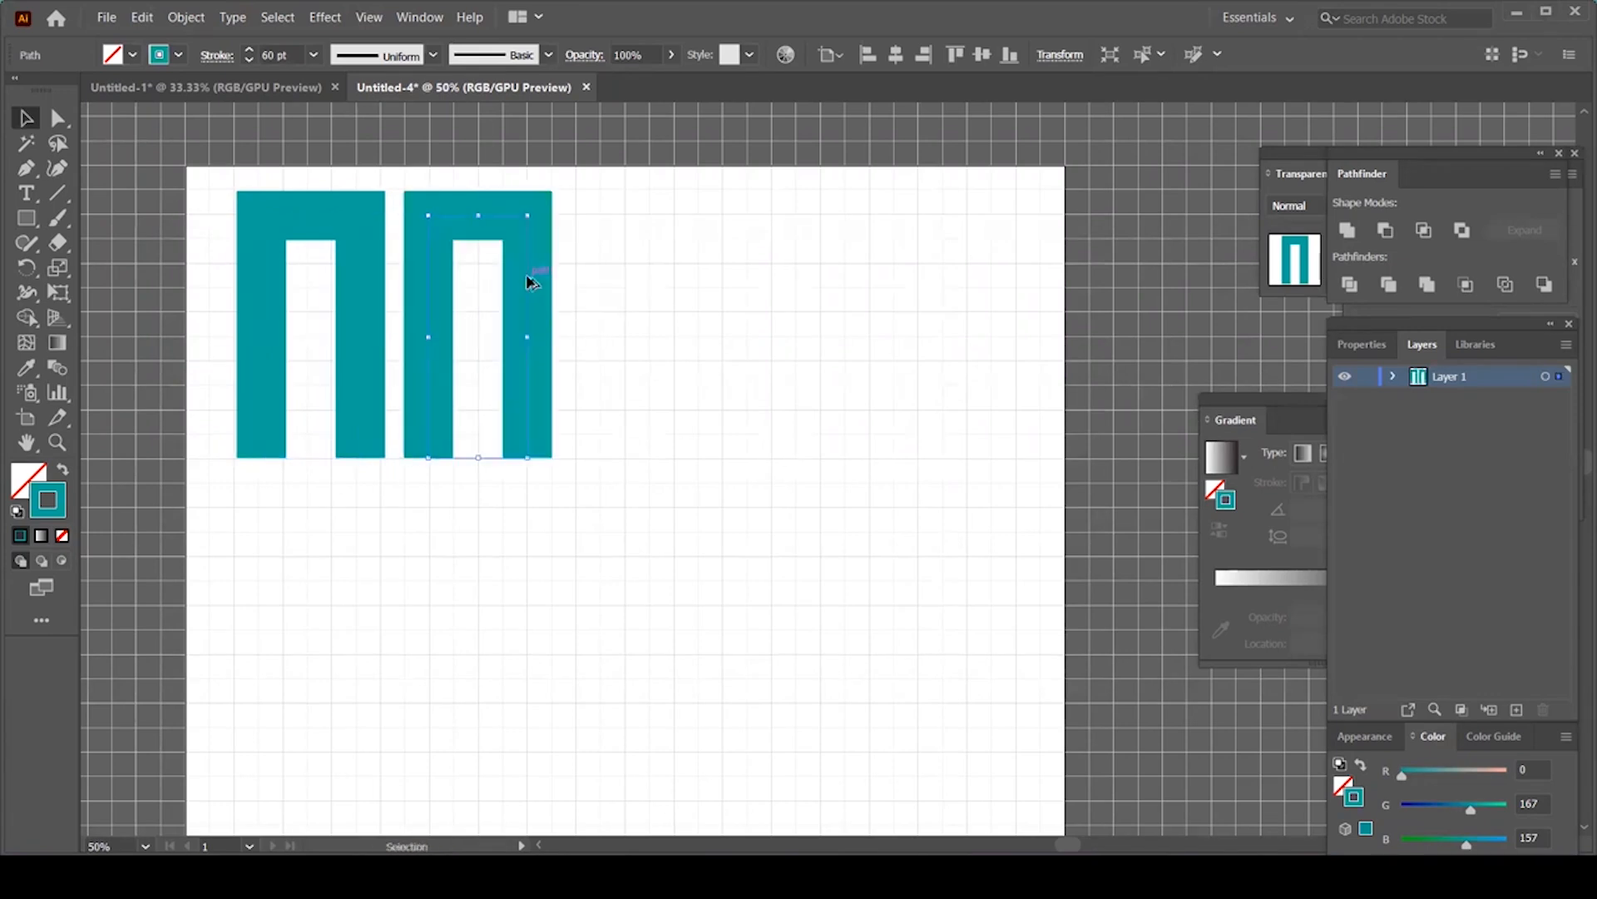
pyautogui.moveTo(527, 285); pyautogui.dragTo(583, 285)
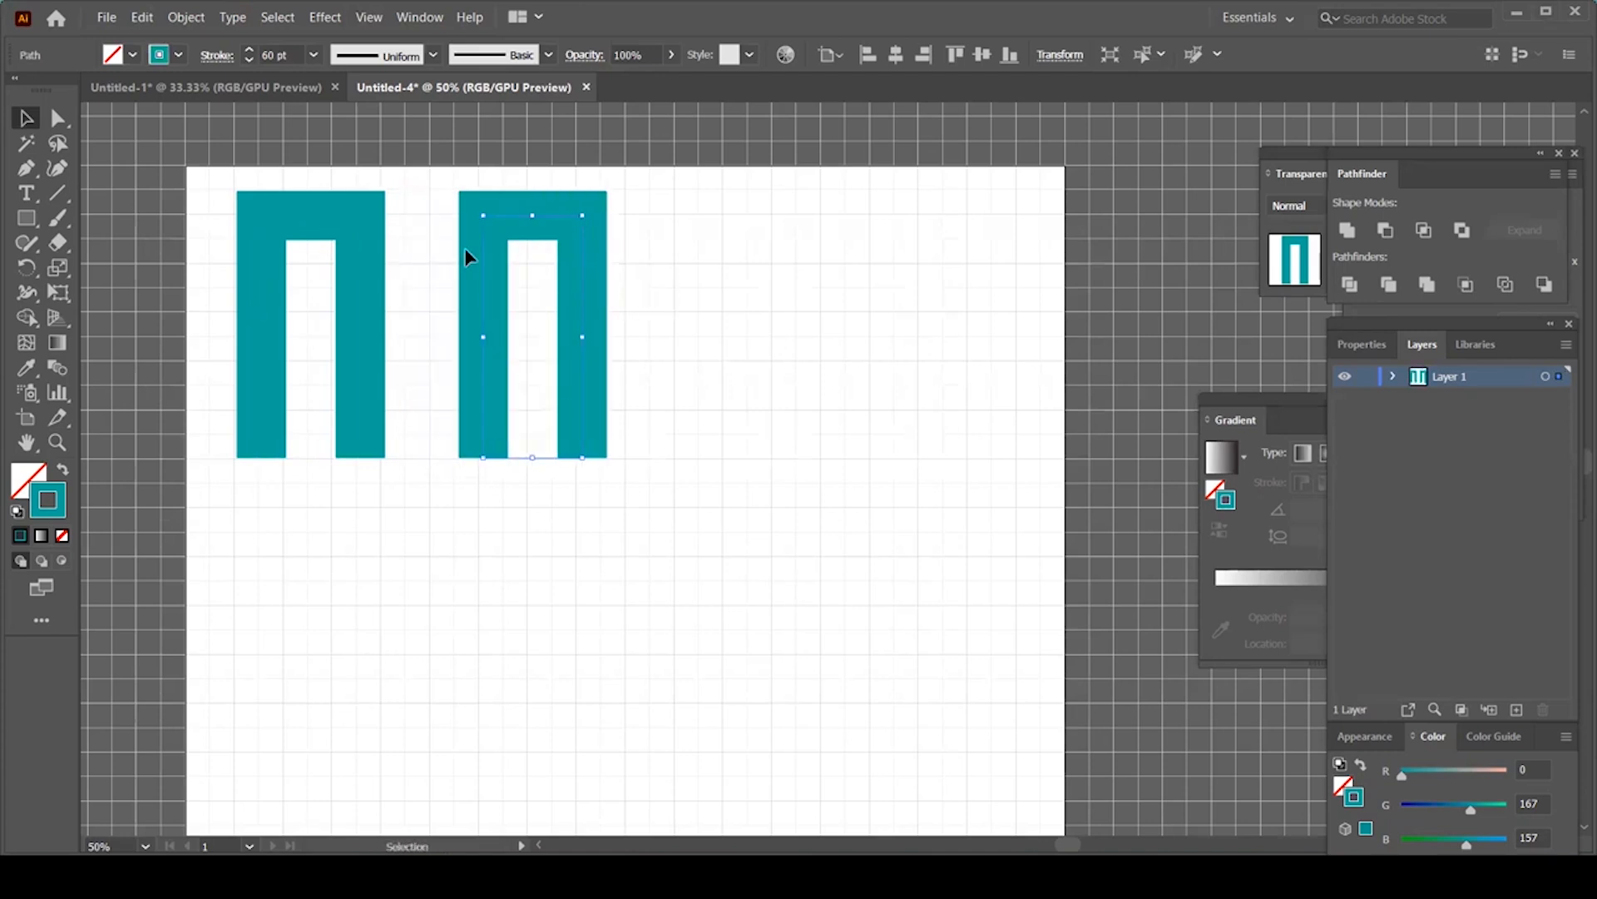
# Step: Round the copy's top corners into an arch and duplicate the arch further right
pyautogui.click(57, 118)
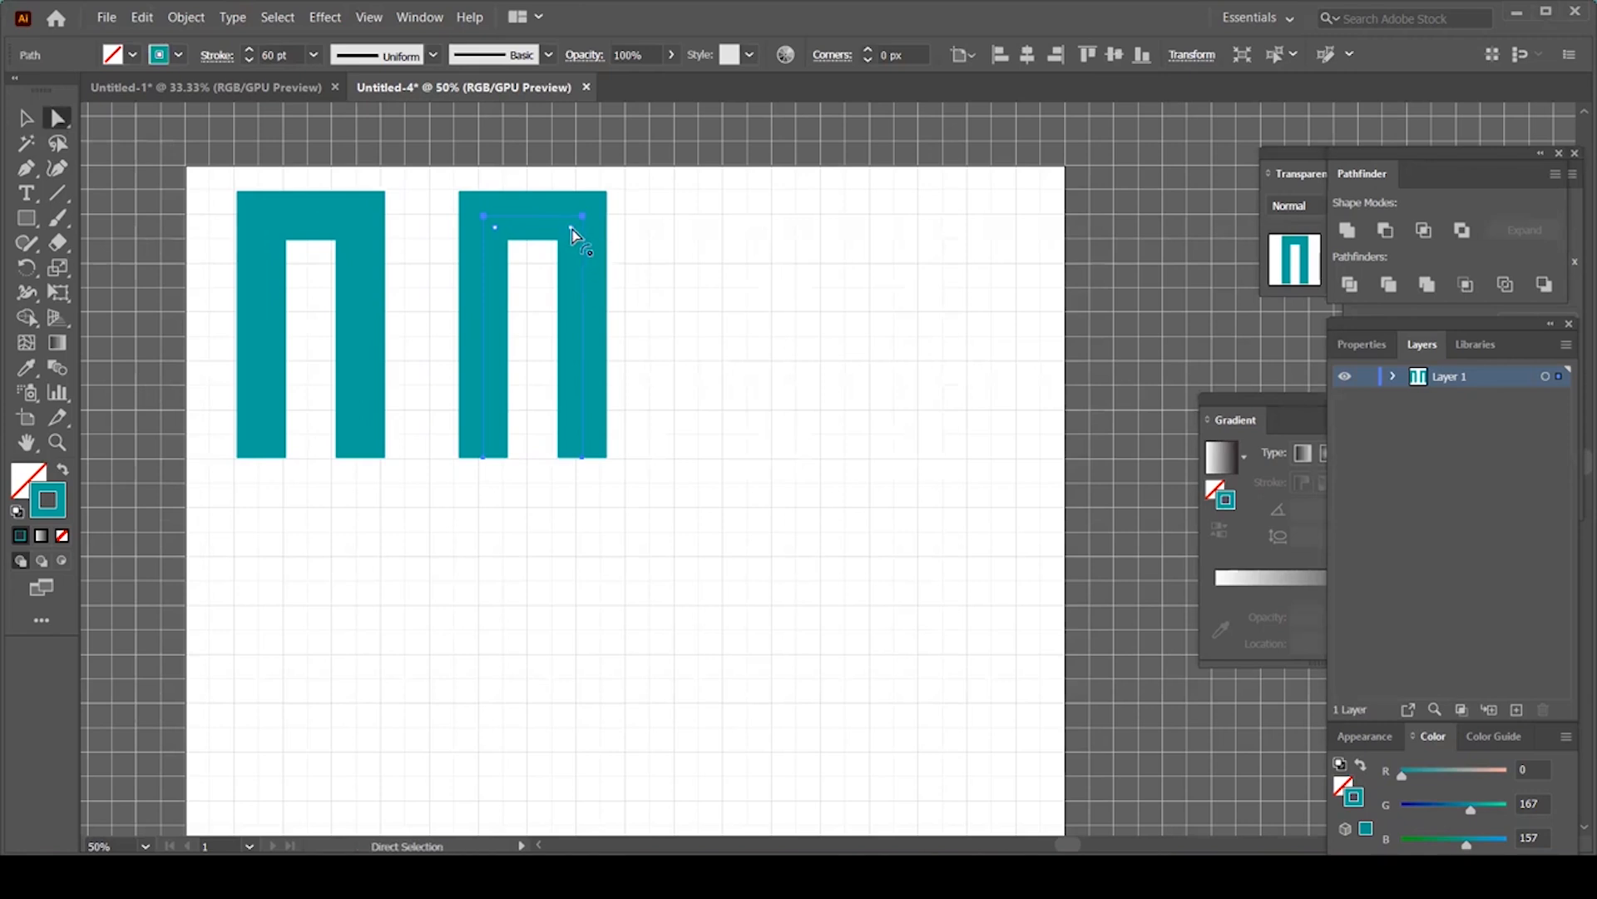
pyautogui.moveTo(564, 248); pyautogui.dragTo(533, 441)
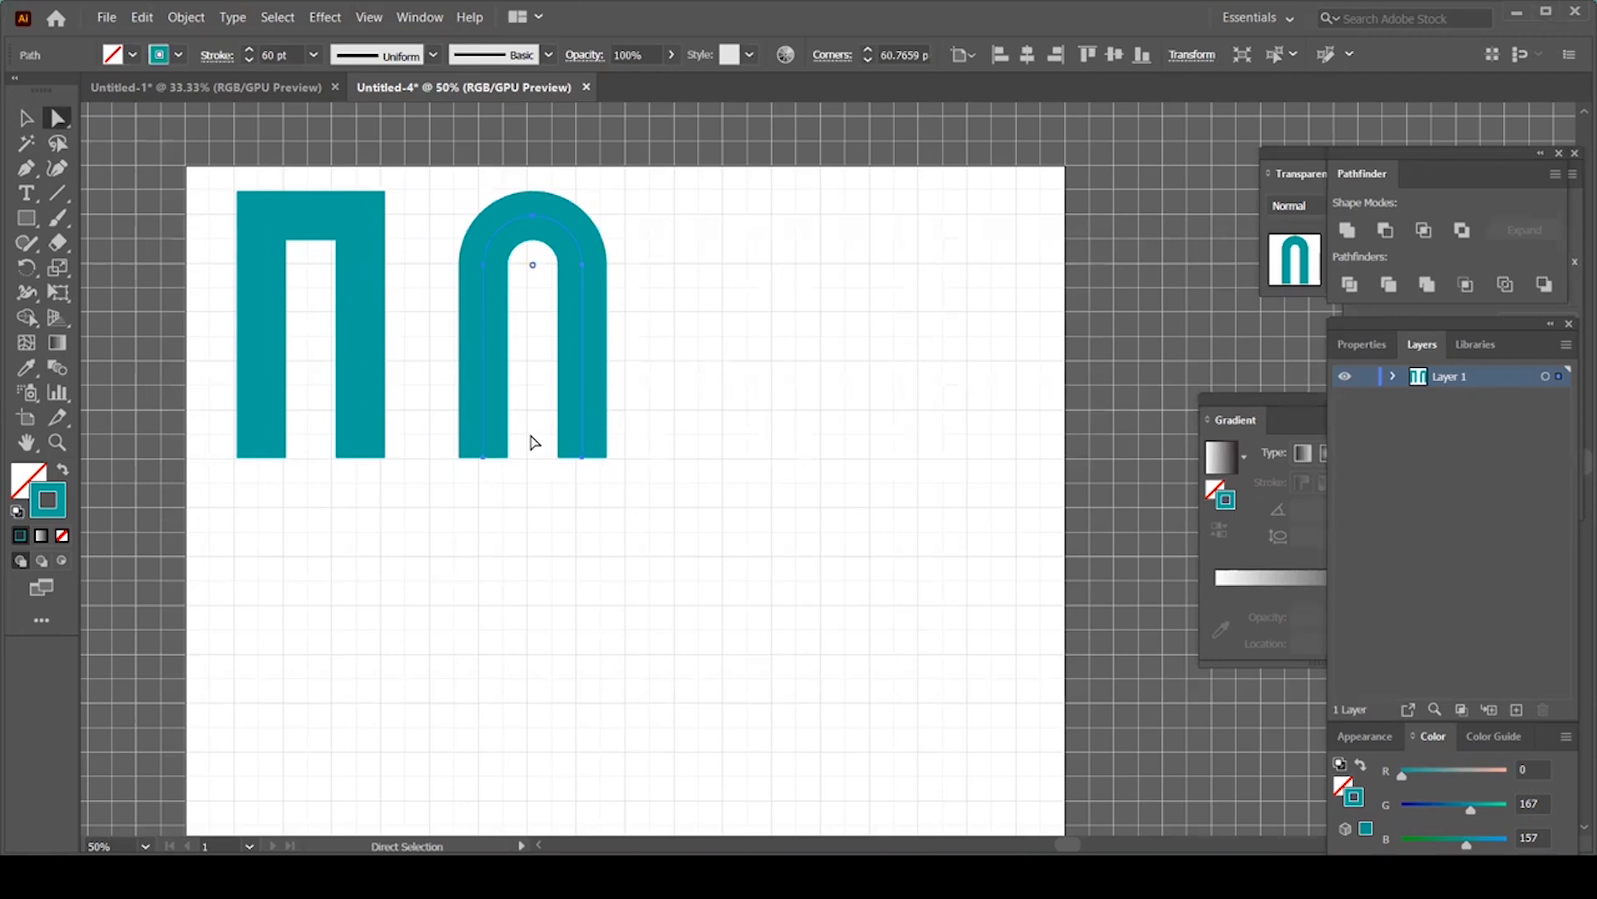
pyautogui.click(28, 121)
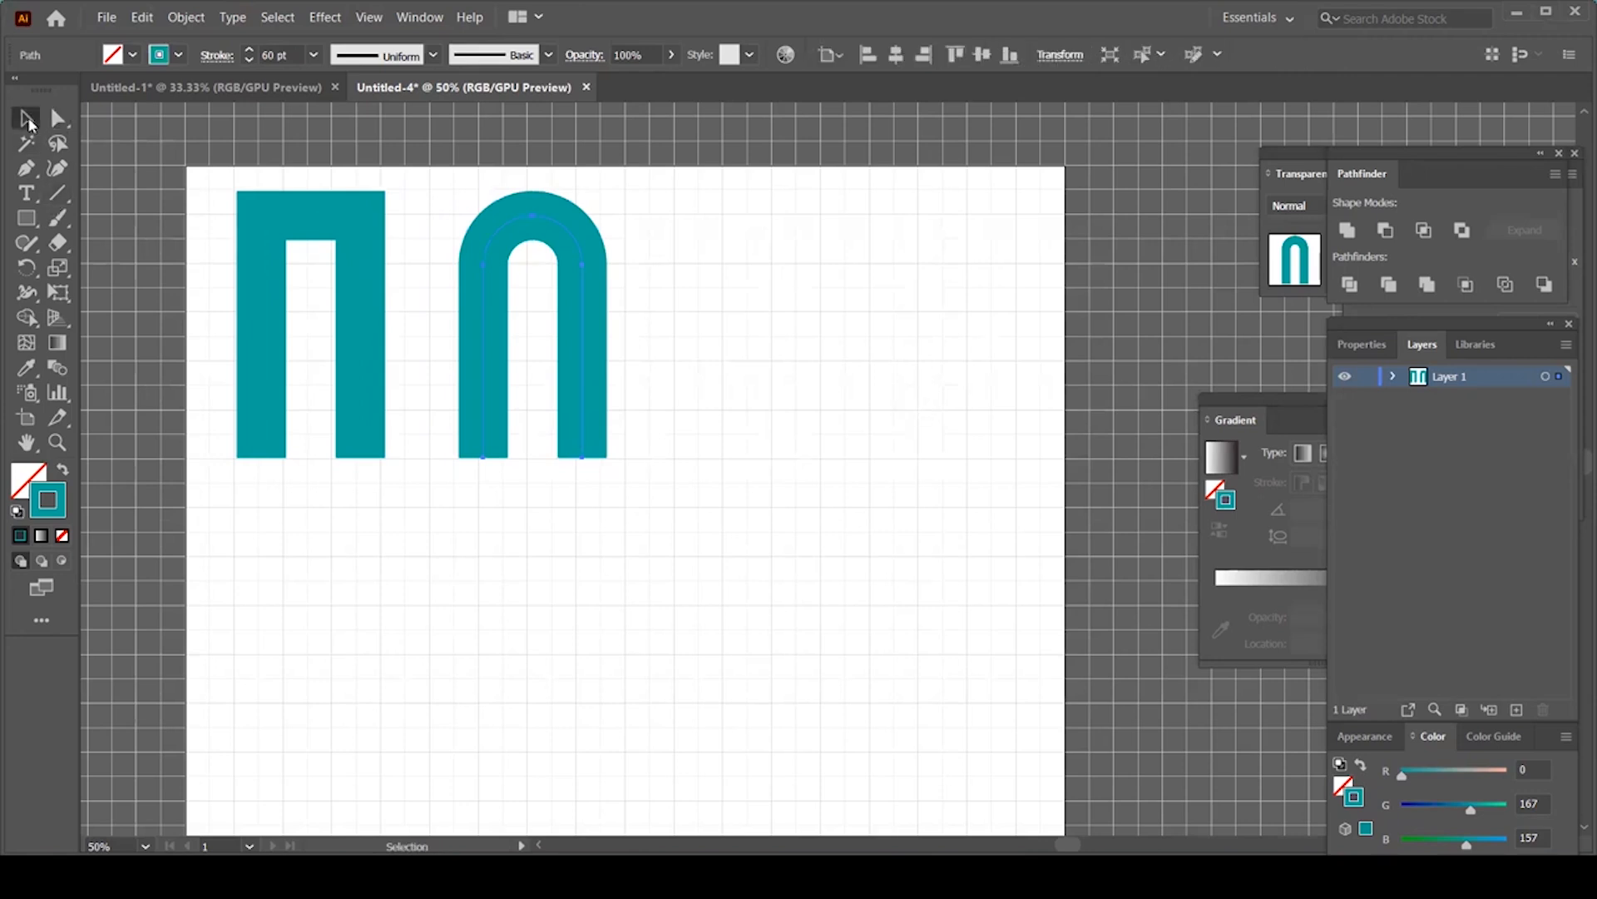
pyautogui.moveTo(582, 379); pyautogui.dragTo(841, 366)
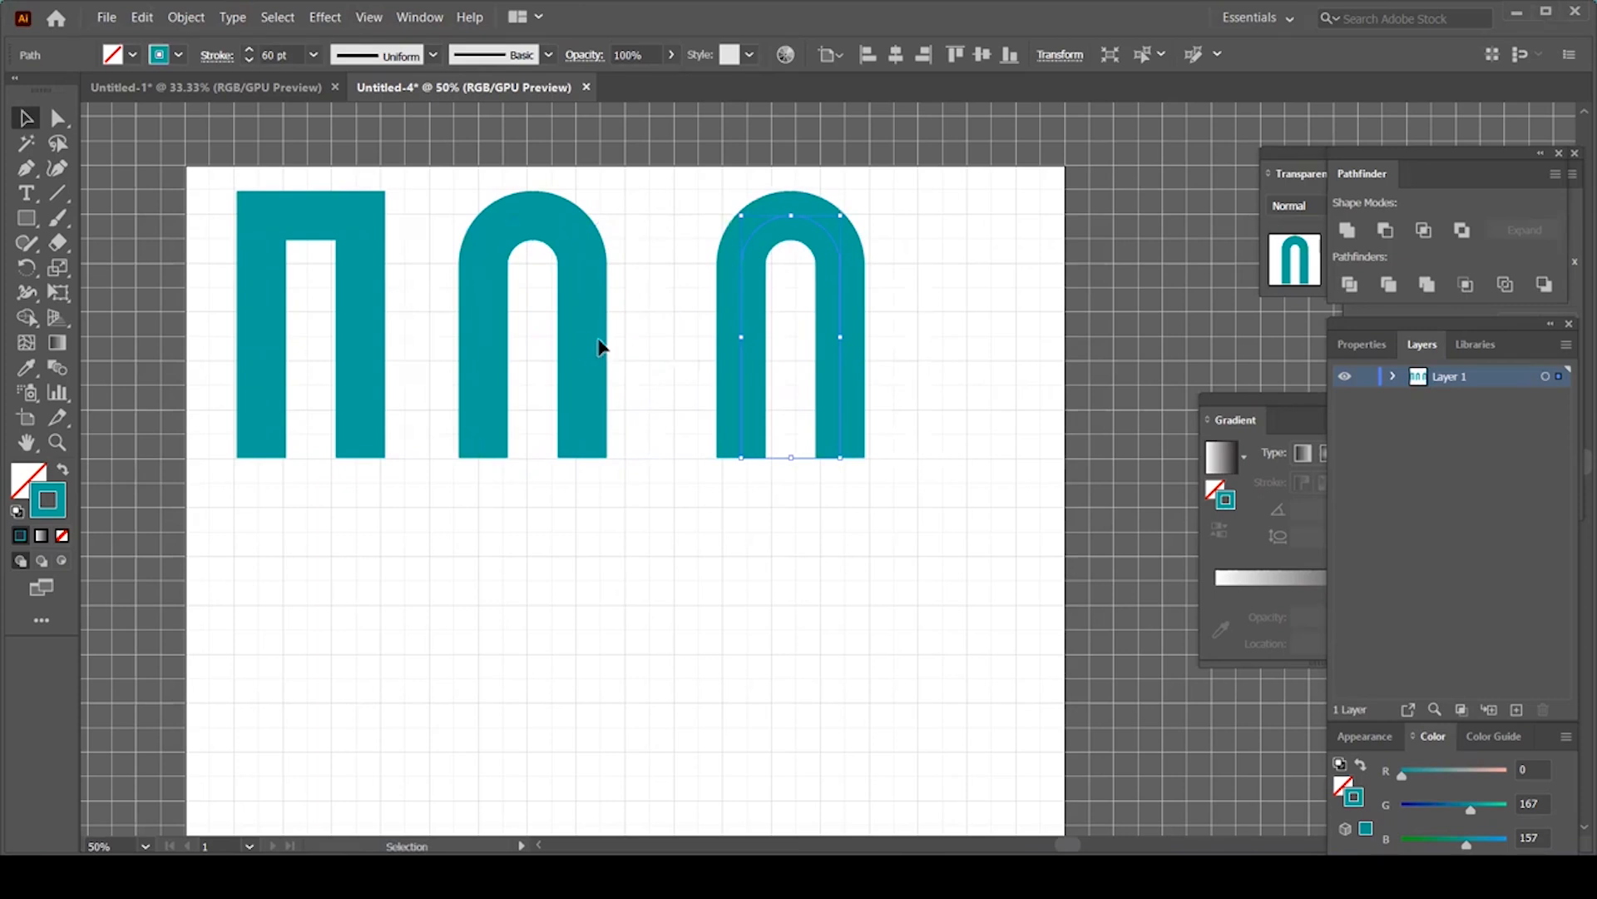
pyautogui.hotkey('ctrl', 'shift', 'a')
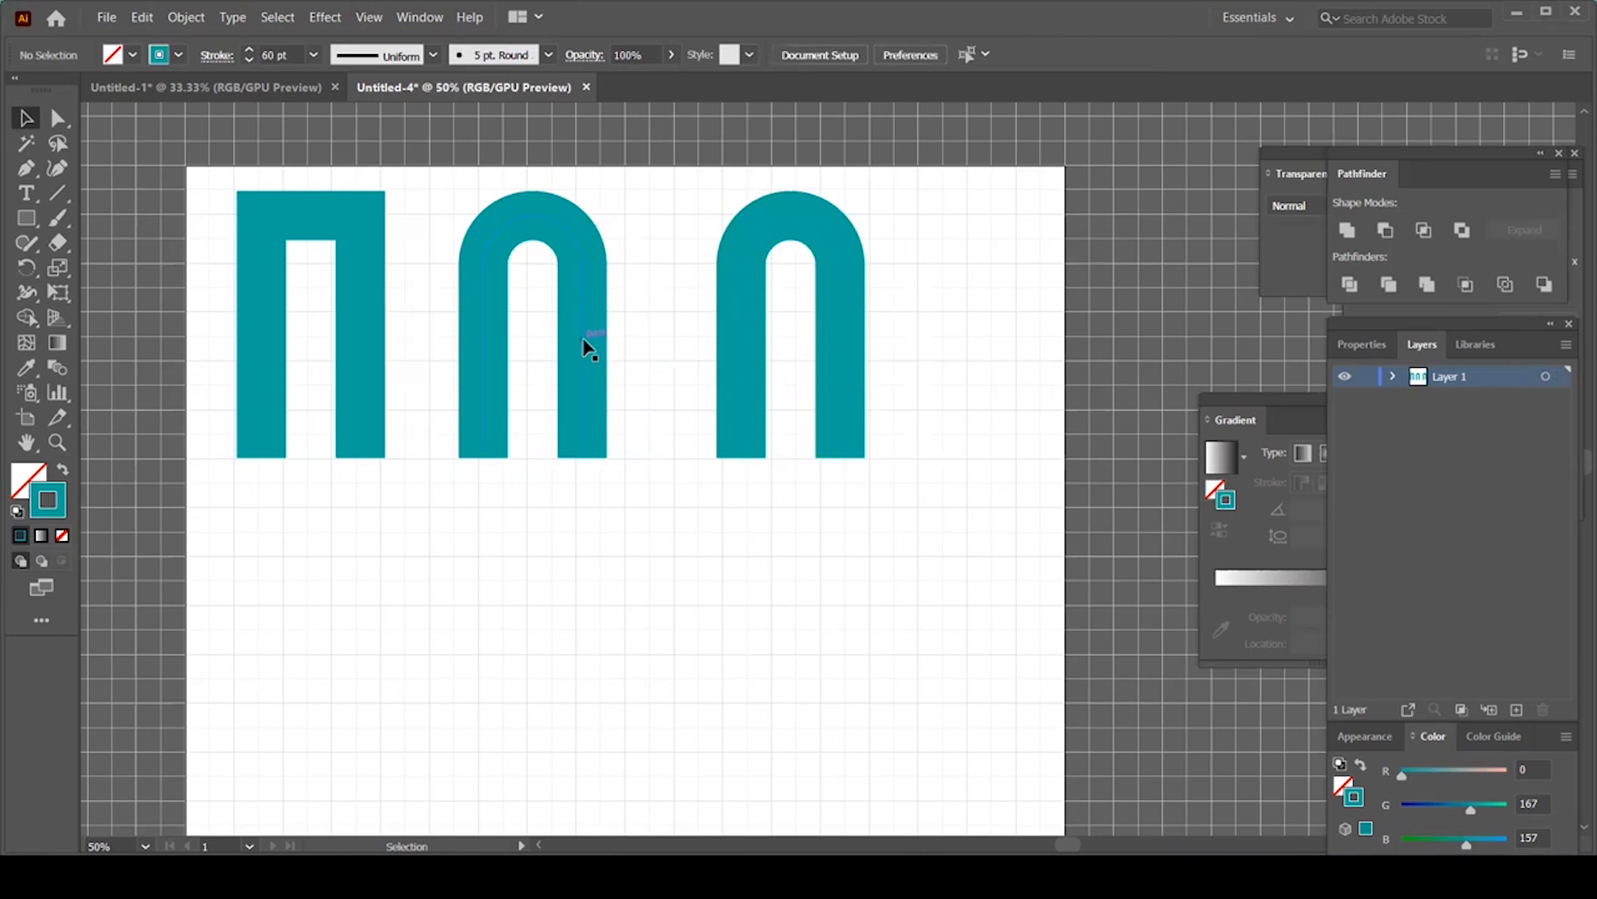
pyautogui.click(581, 337)
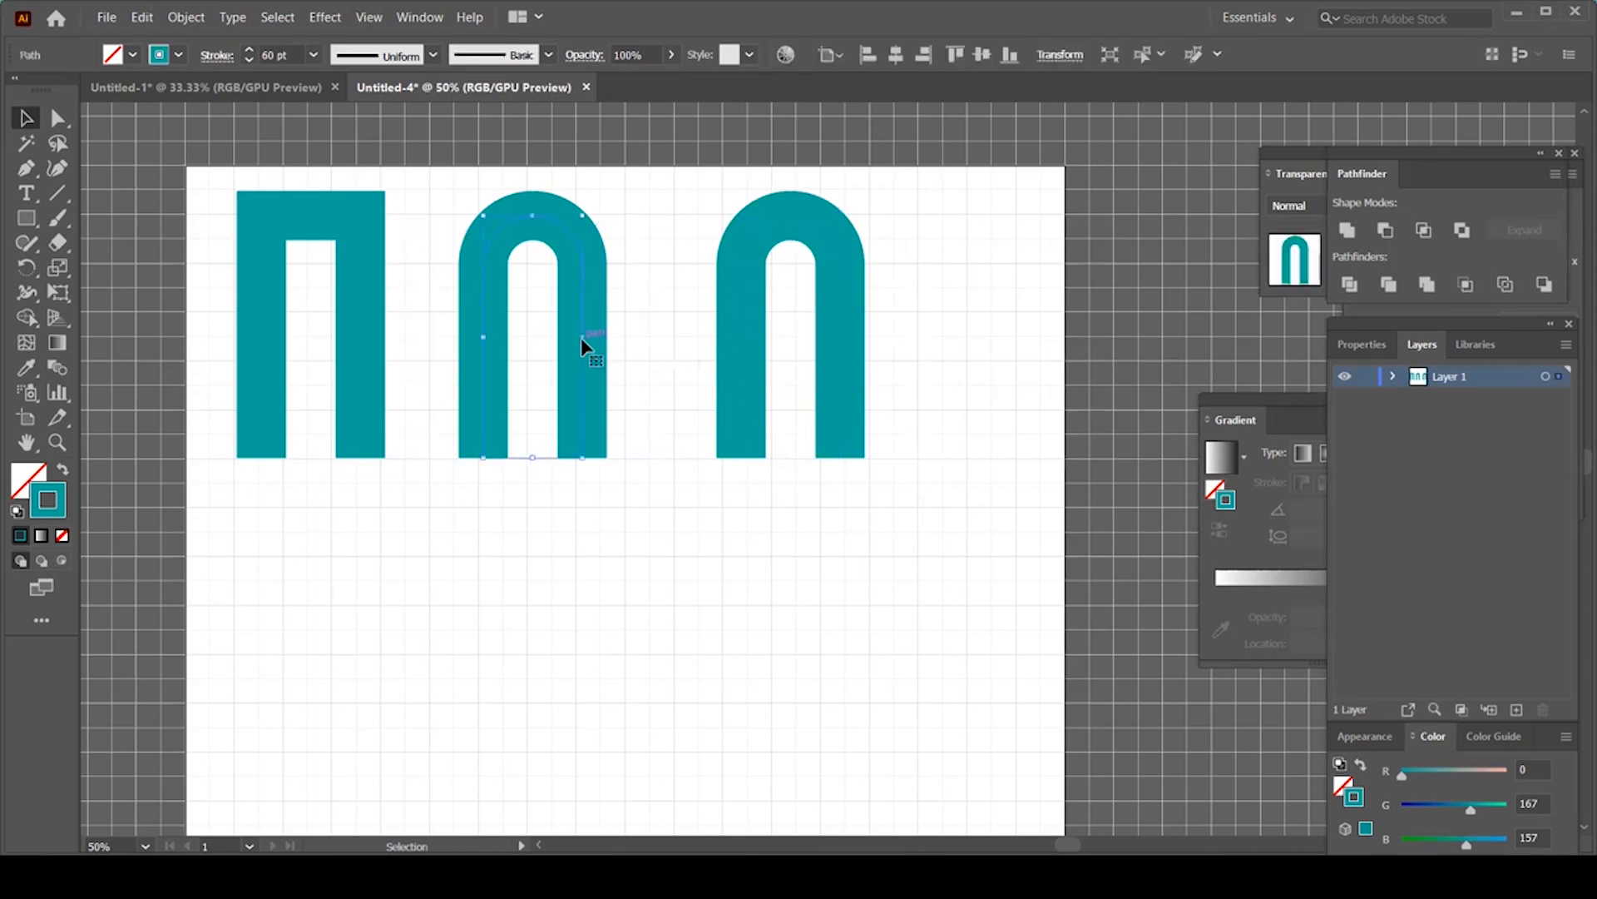
pyautogui.click(363, 341)
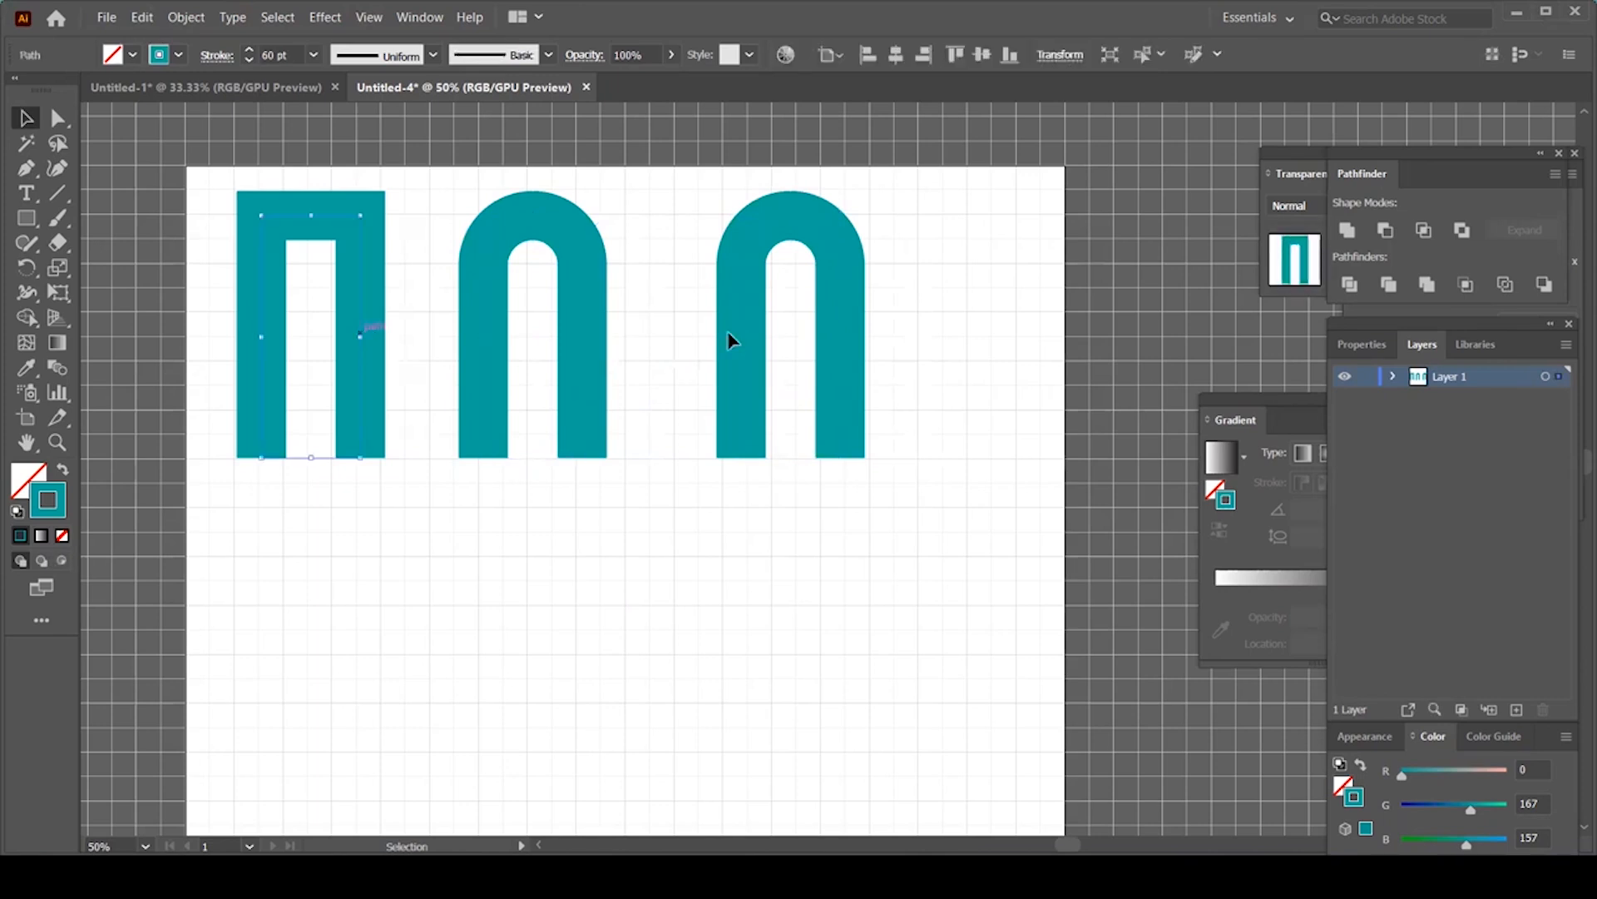
pyautogui.click(840, 358)
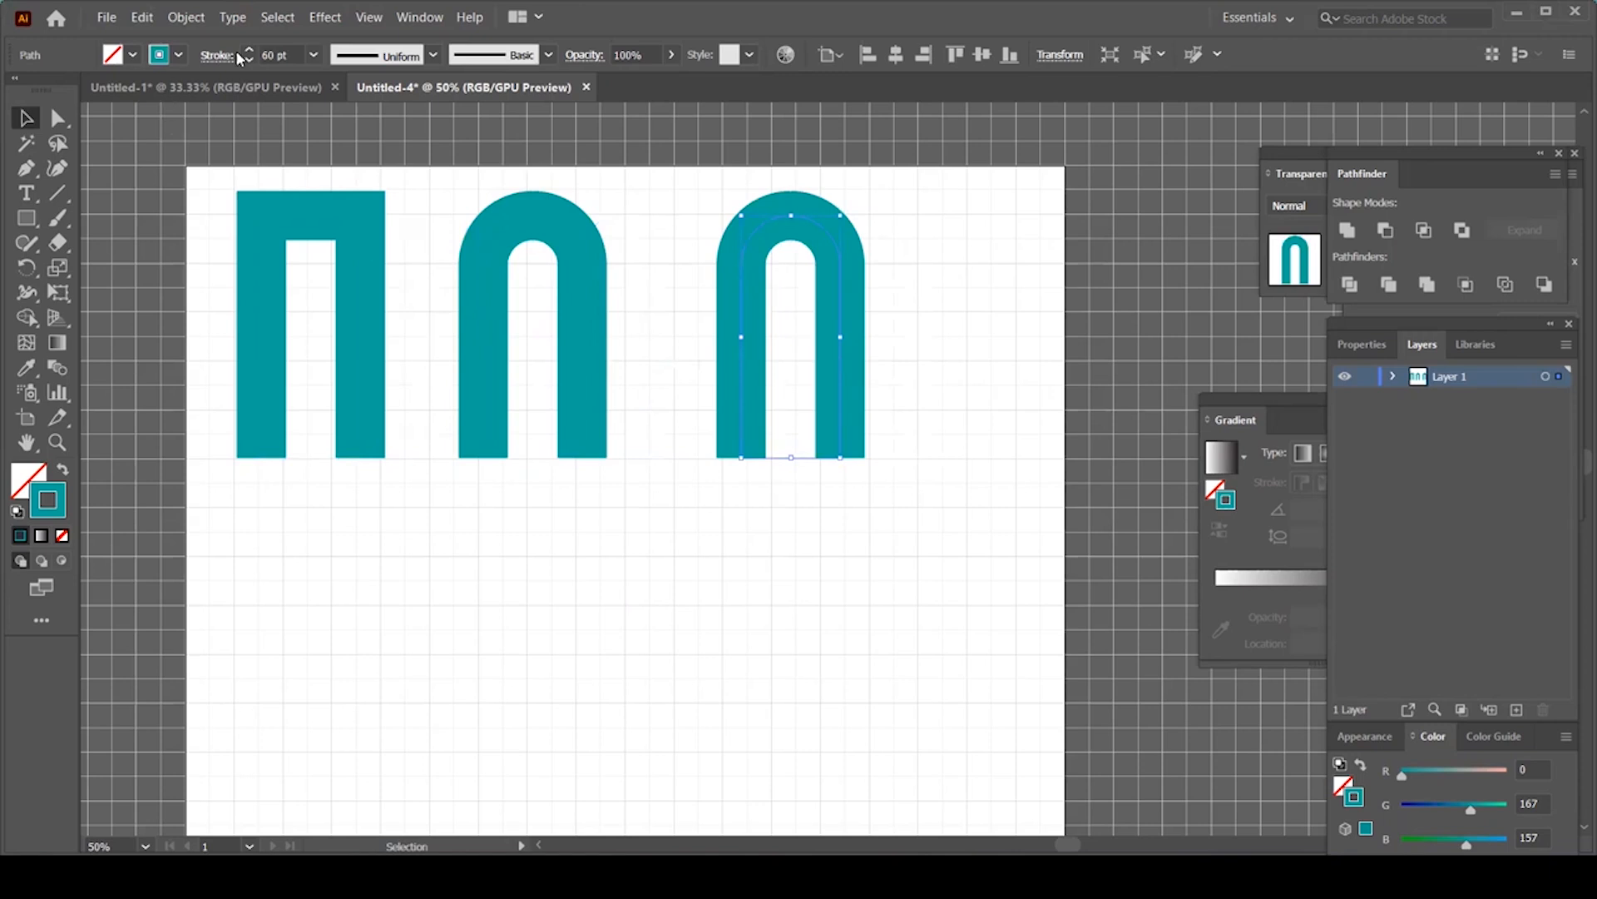
# Step: Expand the right-hand arch's stroke into a filled teal shape with Object > Expand
pyautogui.click(193, 18)
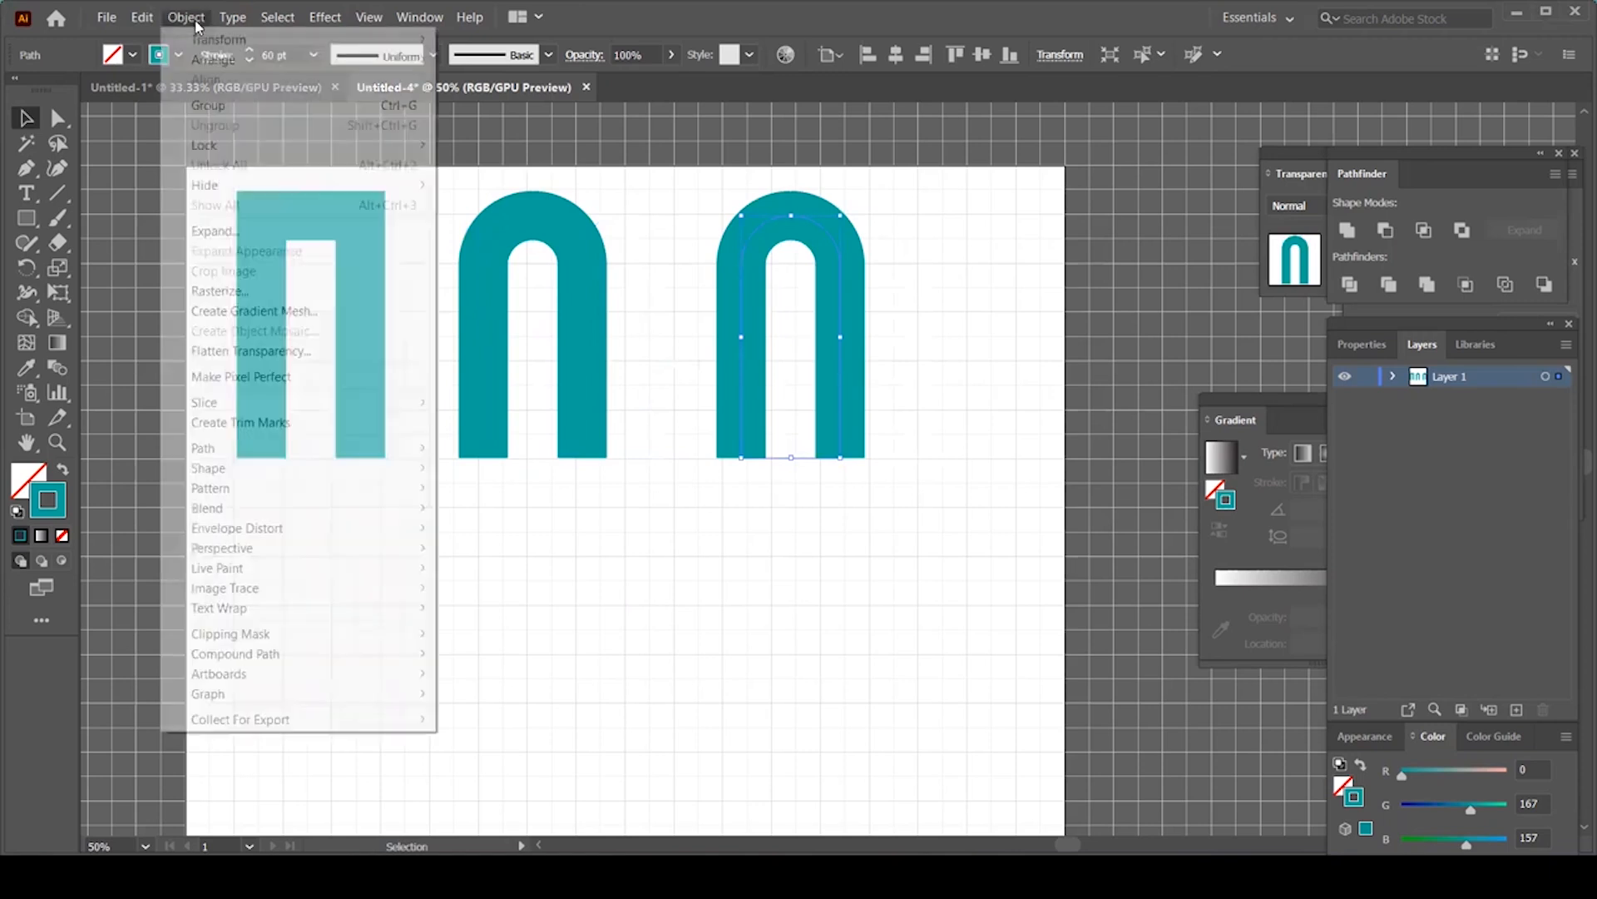
pyautogui.click(233, 232)
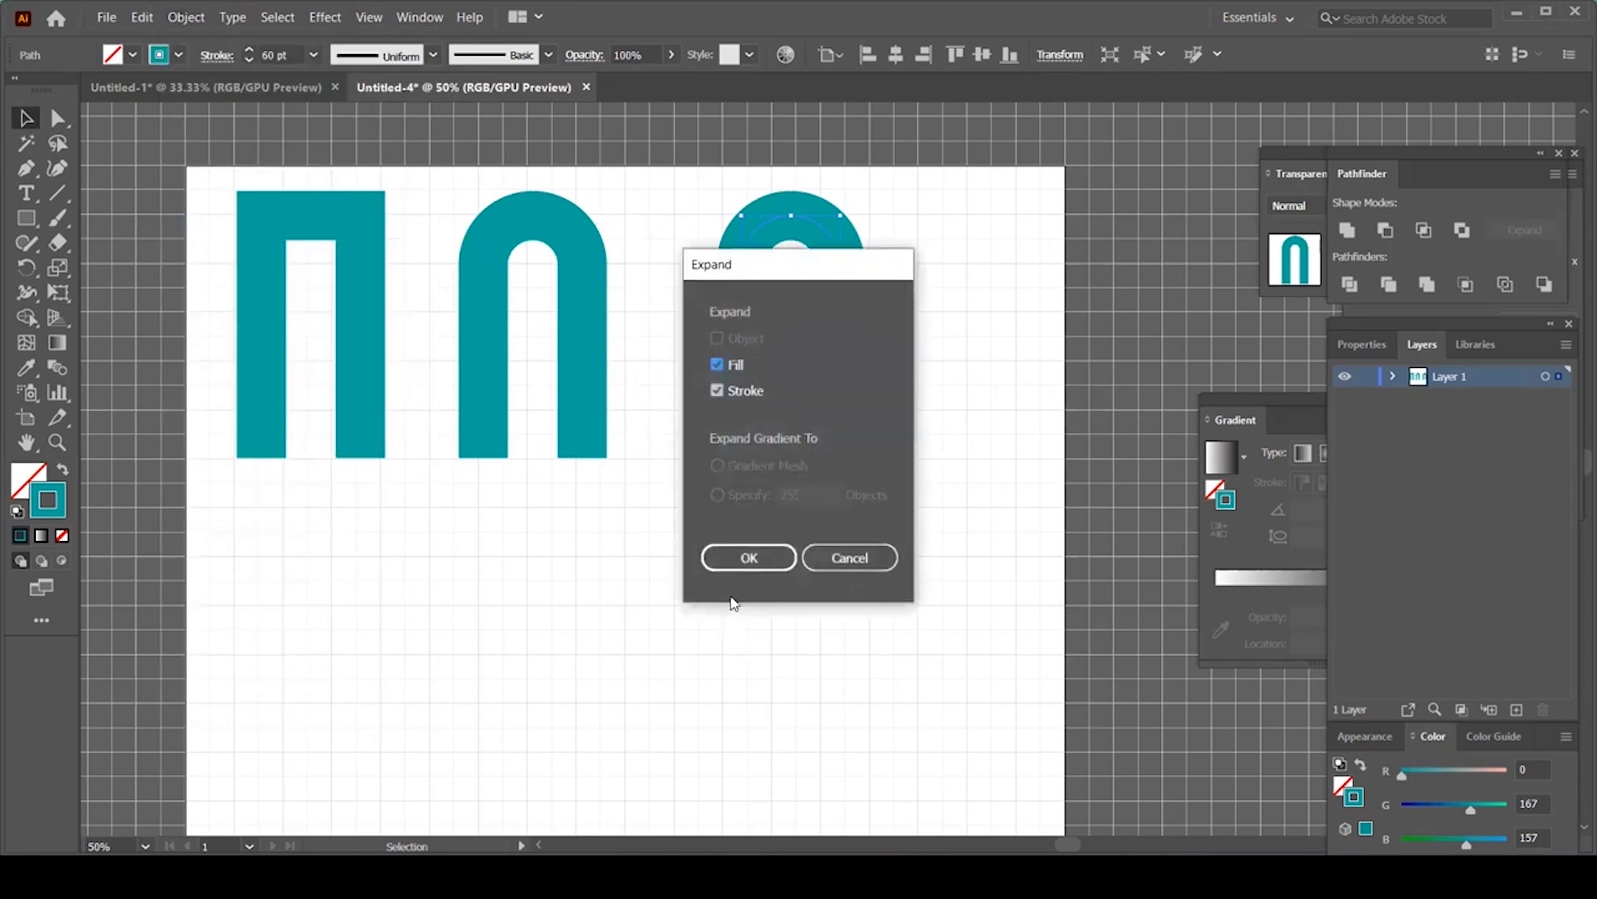
pyautogui.click(737, 553)
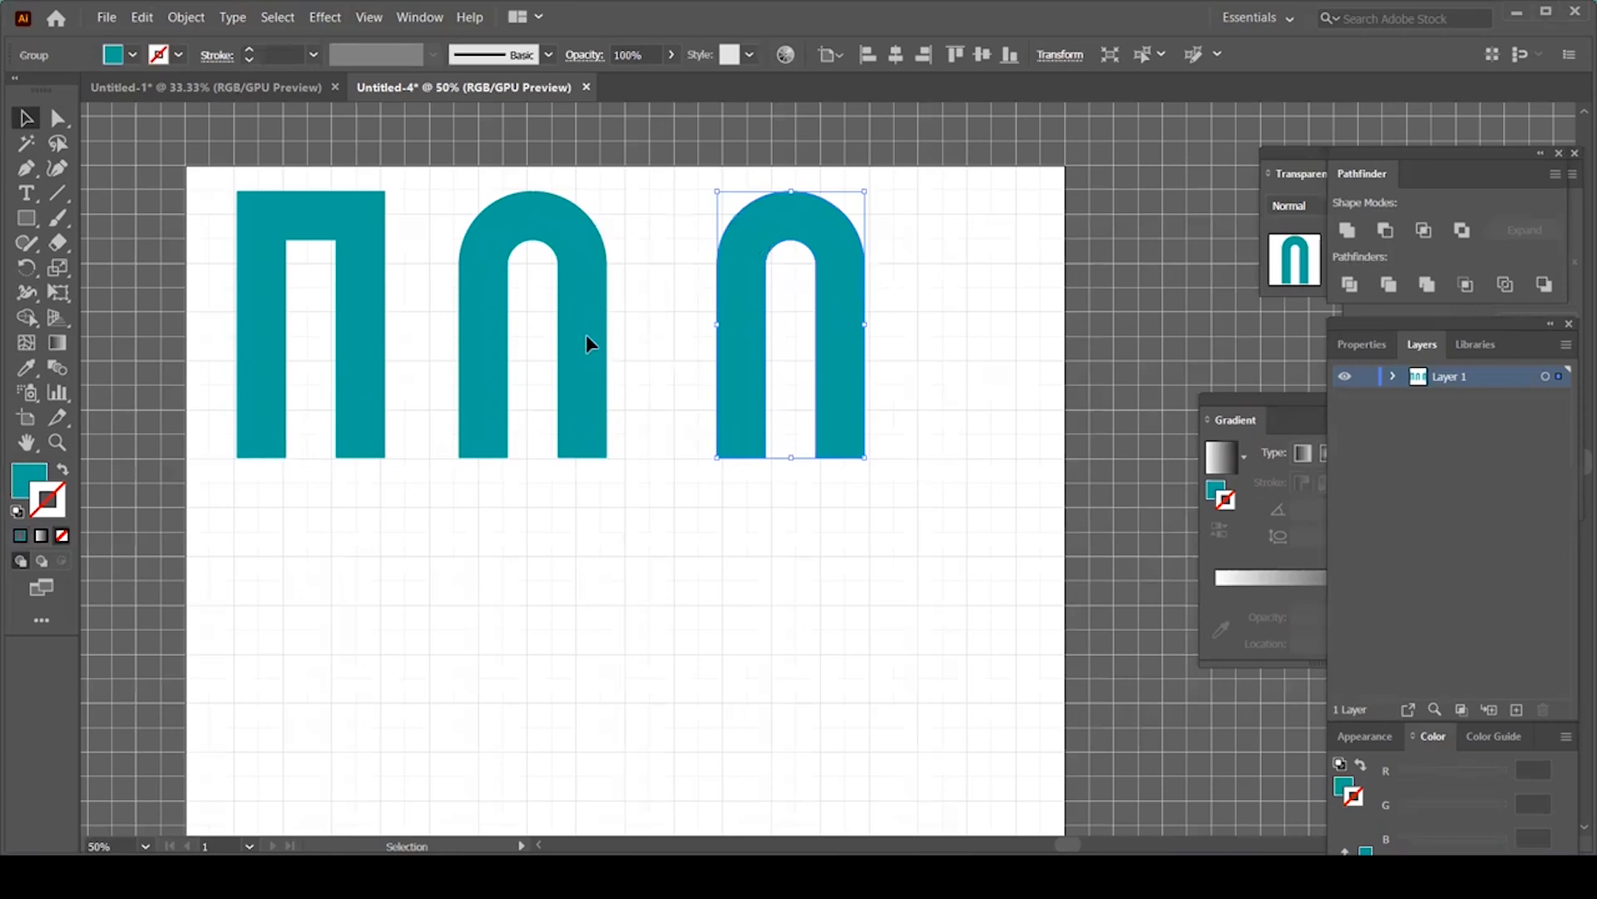
# Step: Nudge the middle arch right, then Alt-drag a copy of the expanded arch below the squared Π
pyautogui.moveTo(579, 344); pyautogui.dragTo(594, 344)
pyautogui.click(849, 310)
pyautogui.moveTo(841, 410); pyautogui.dragTo(356, 585)
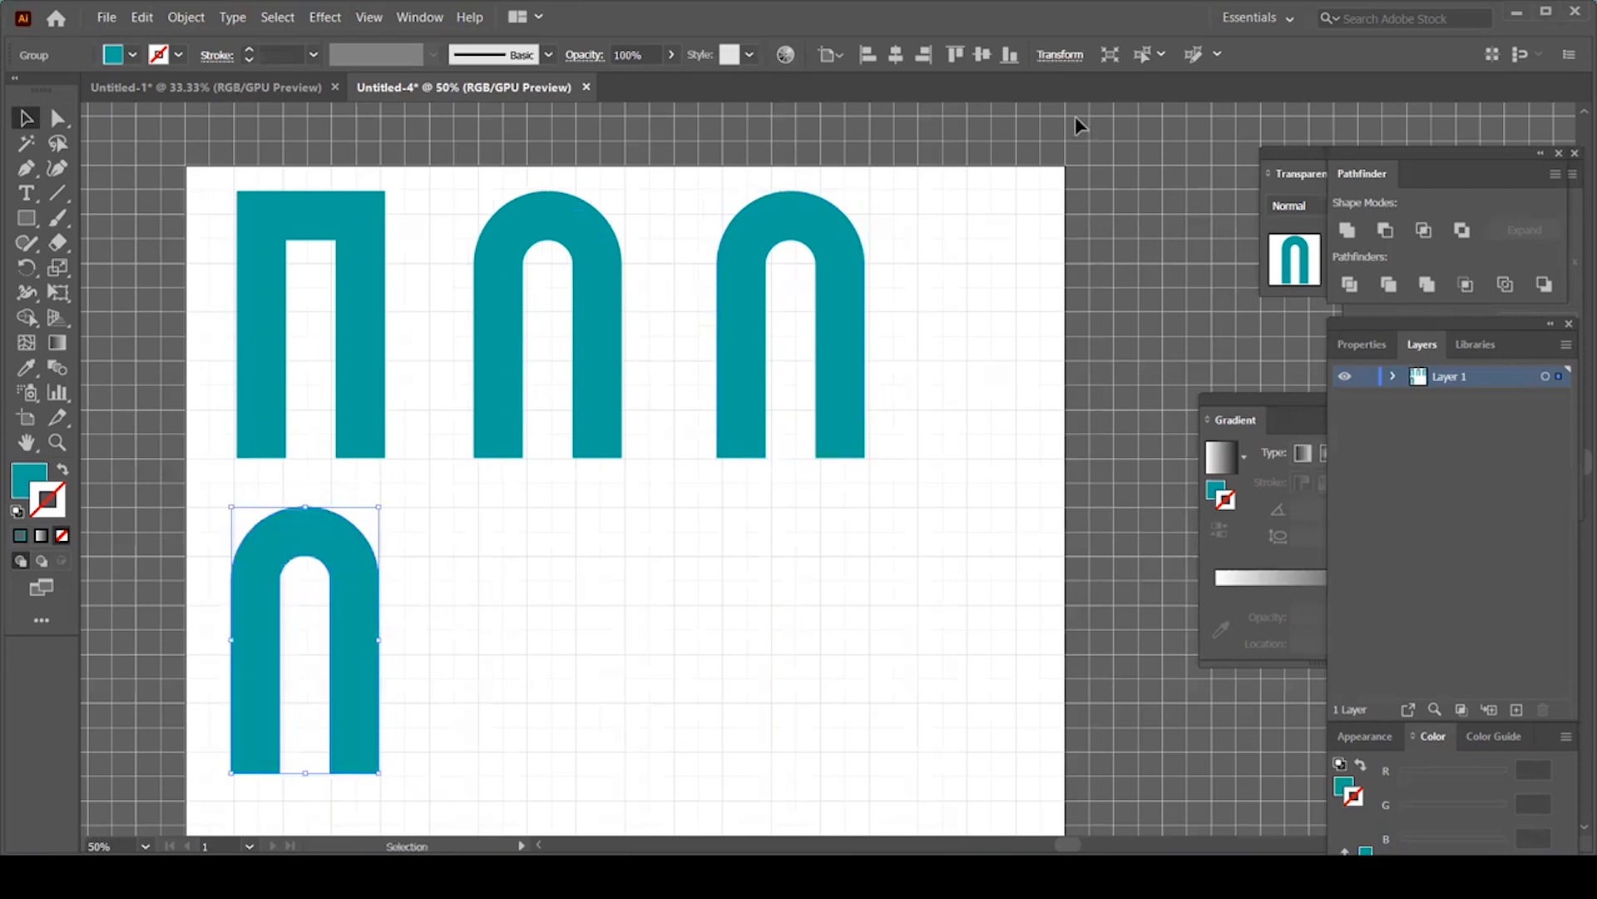
# Step: Swap the arch copy's fill and stroke so it becomes a thin teal outline
pyautogui.click(61, 472)
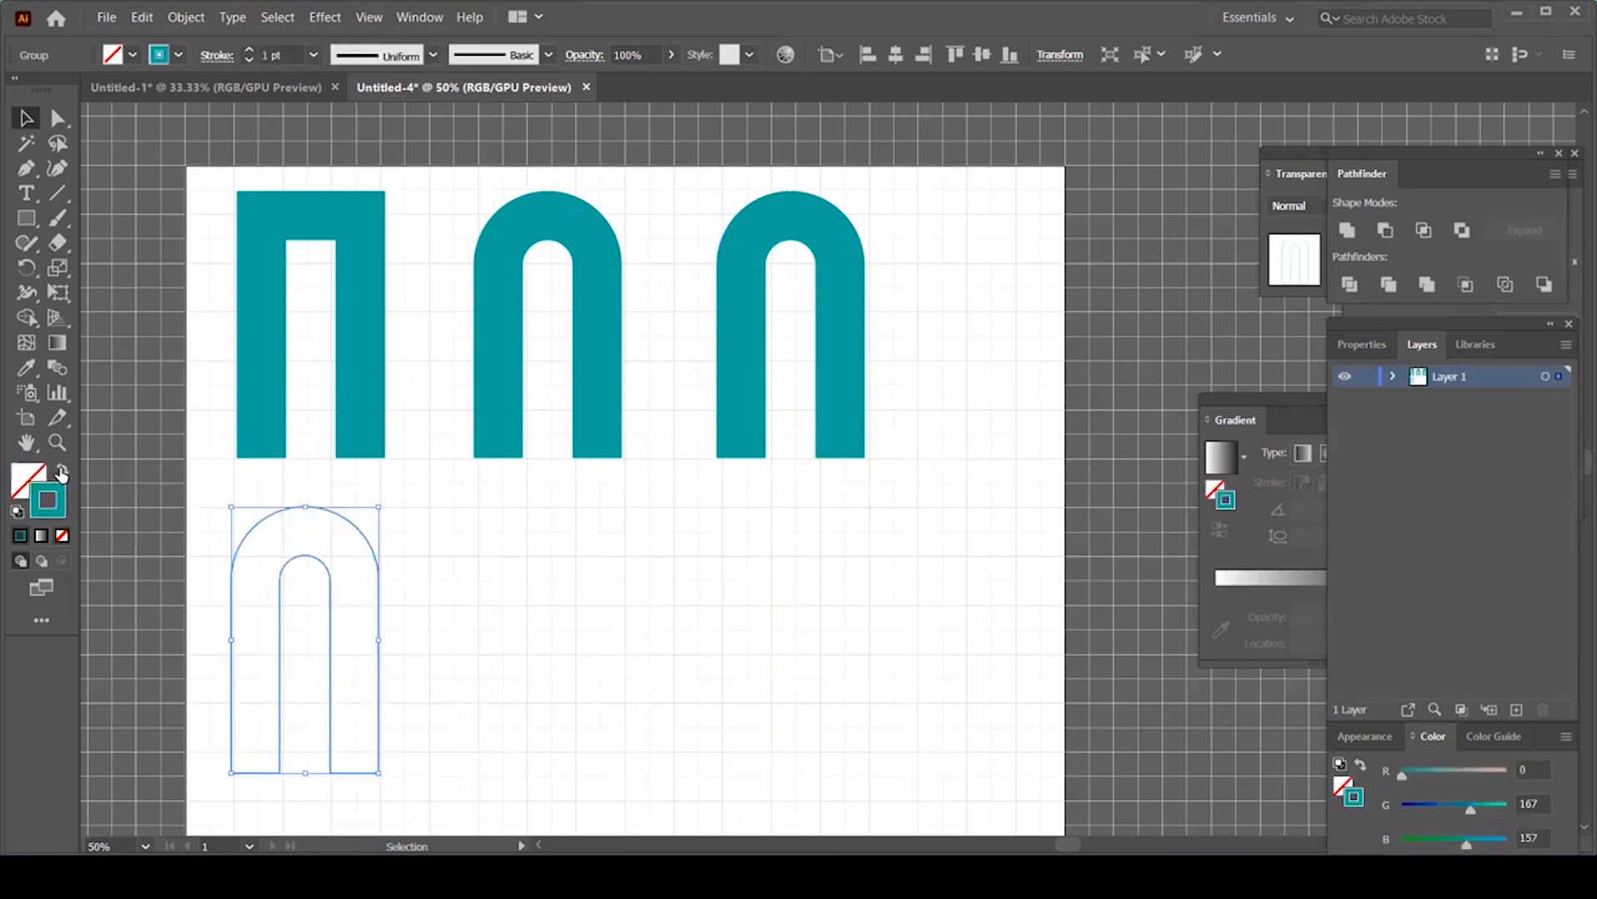
pyautogui.moveTo(407, 678); pyautogui.dragTo(499, 597)
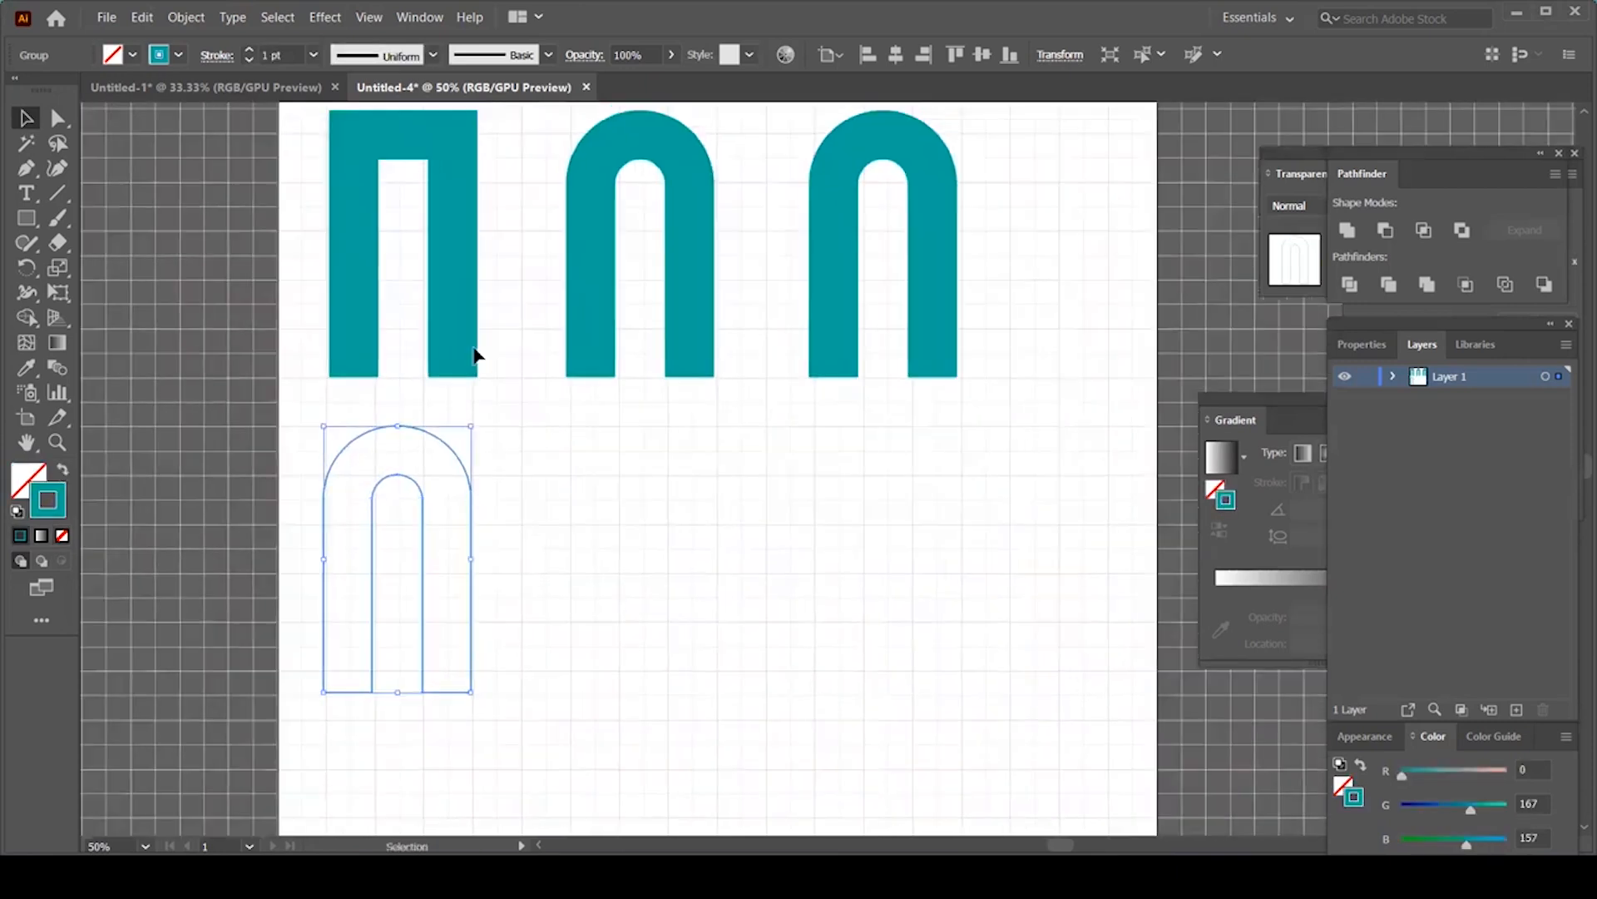
pyautogui.click(460, 279)
# Step: Copy the squared Π straight down toward the outlined arch
pyautogui.click(453, 257)
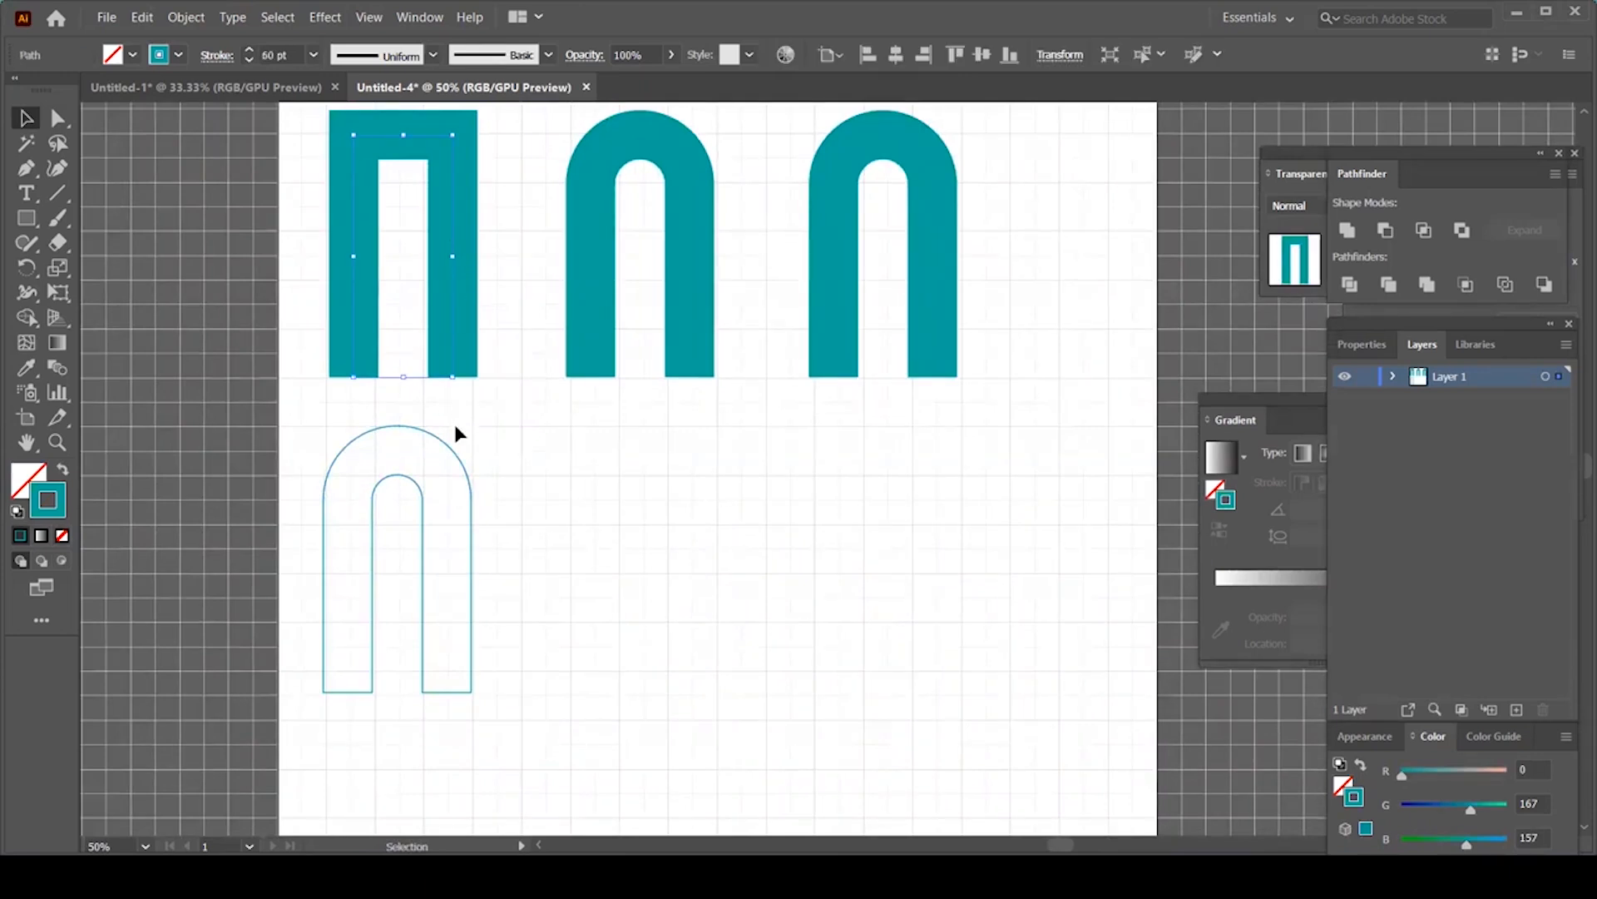
pyautogui.click(456, 456)
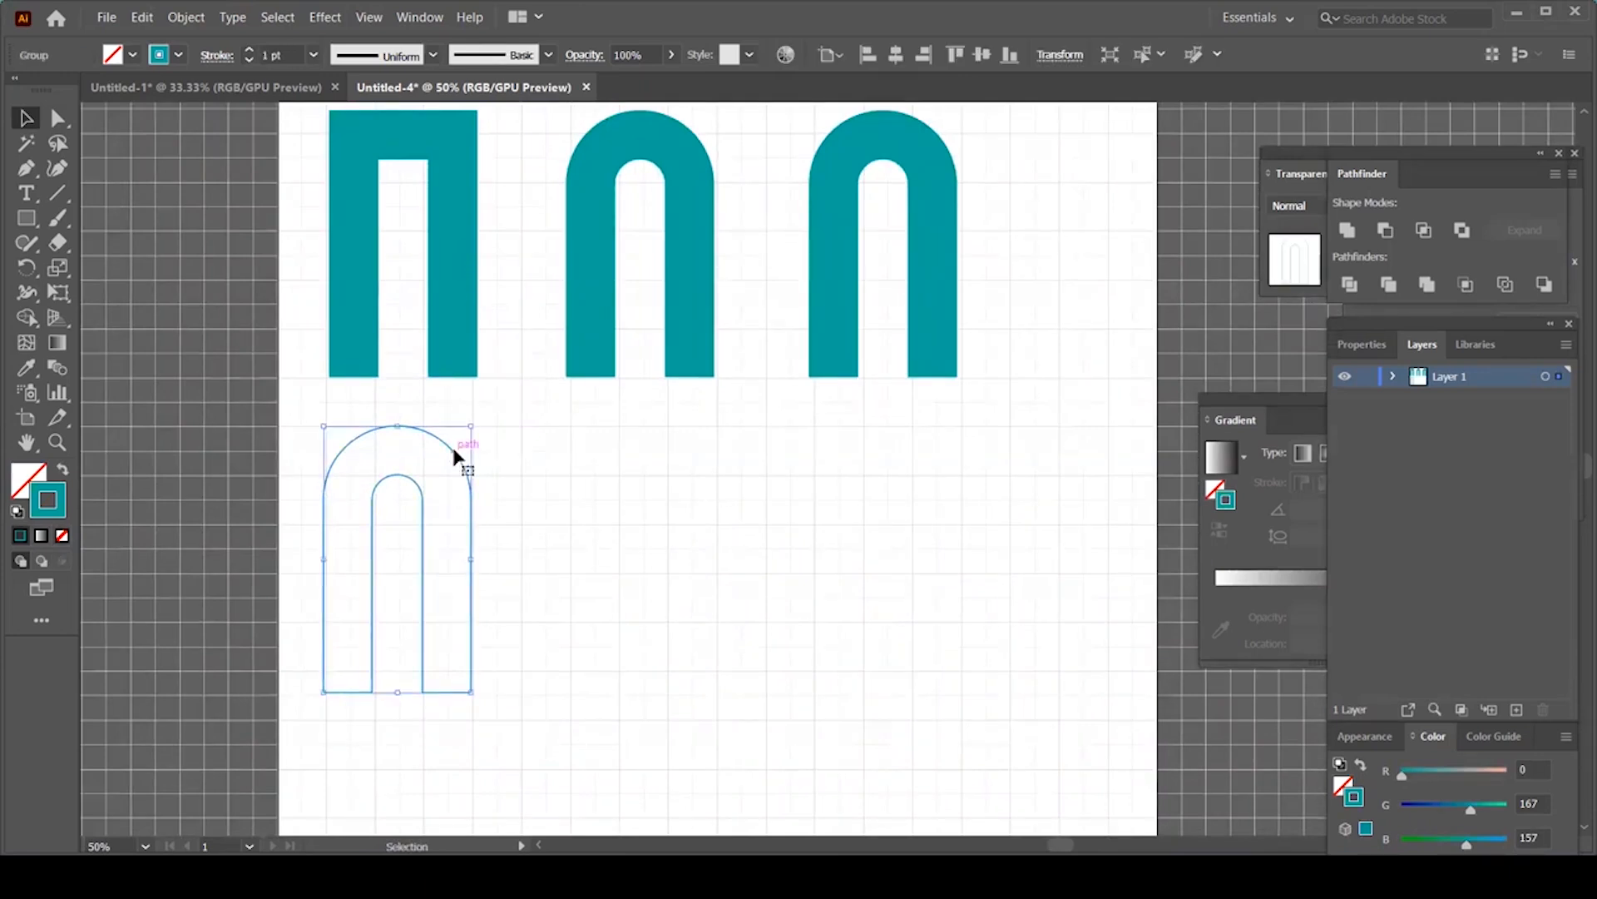
pyautogui.click(456, 272)
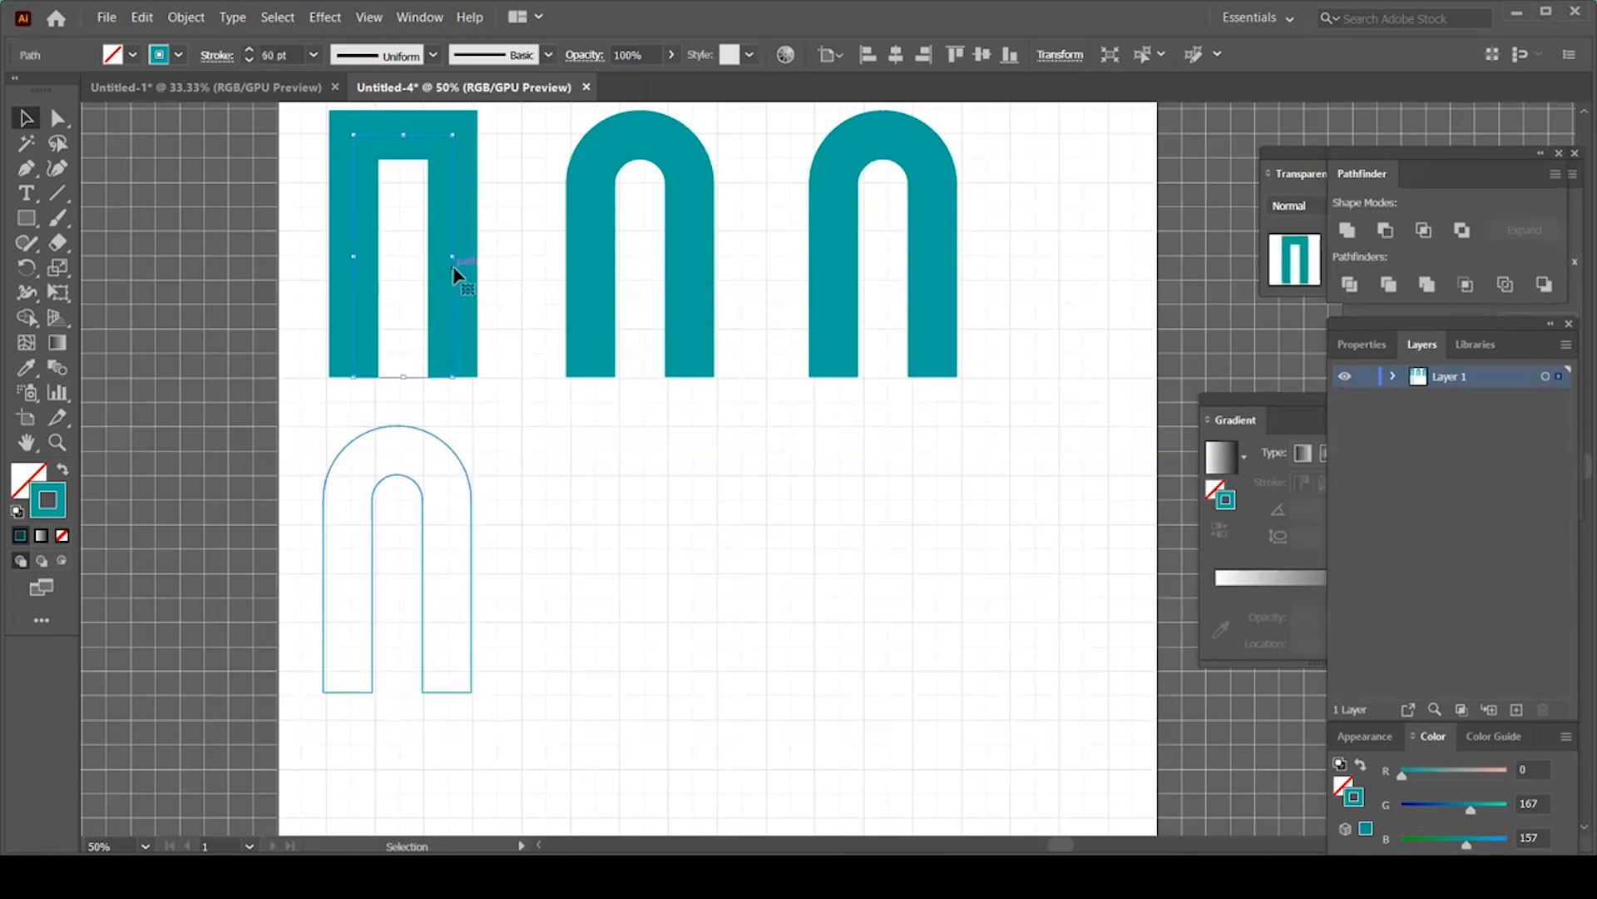
pyautogui.moveTo(456, 272); pyautogui.dragTo(465, 580)
# Step: Undo the stray Π copy and horizontally centre the outline arch and the squared Π
pyautogui.press('a')
pyautogui.hotkey('ctrl', 'z')
pyautogui.click(472, 523)
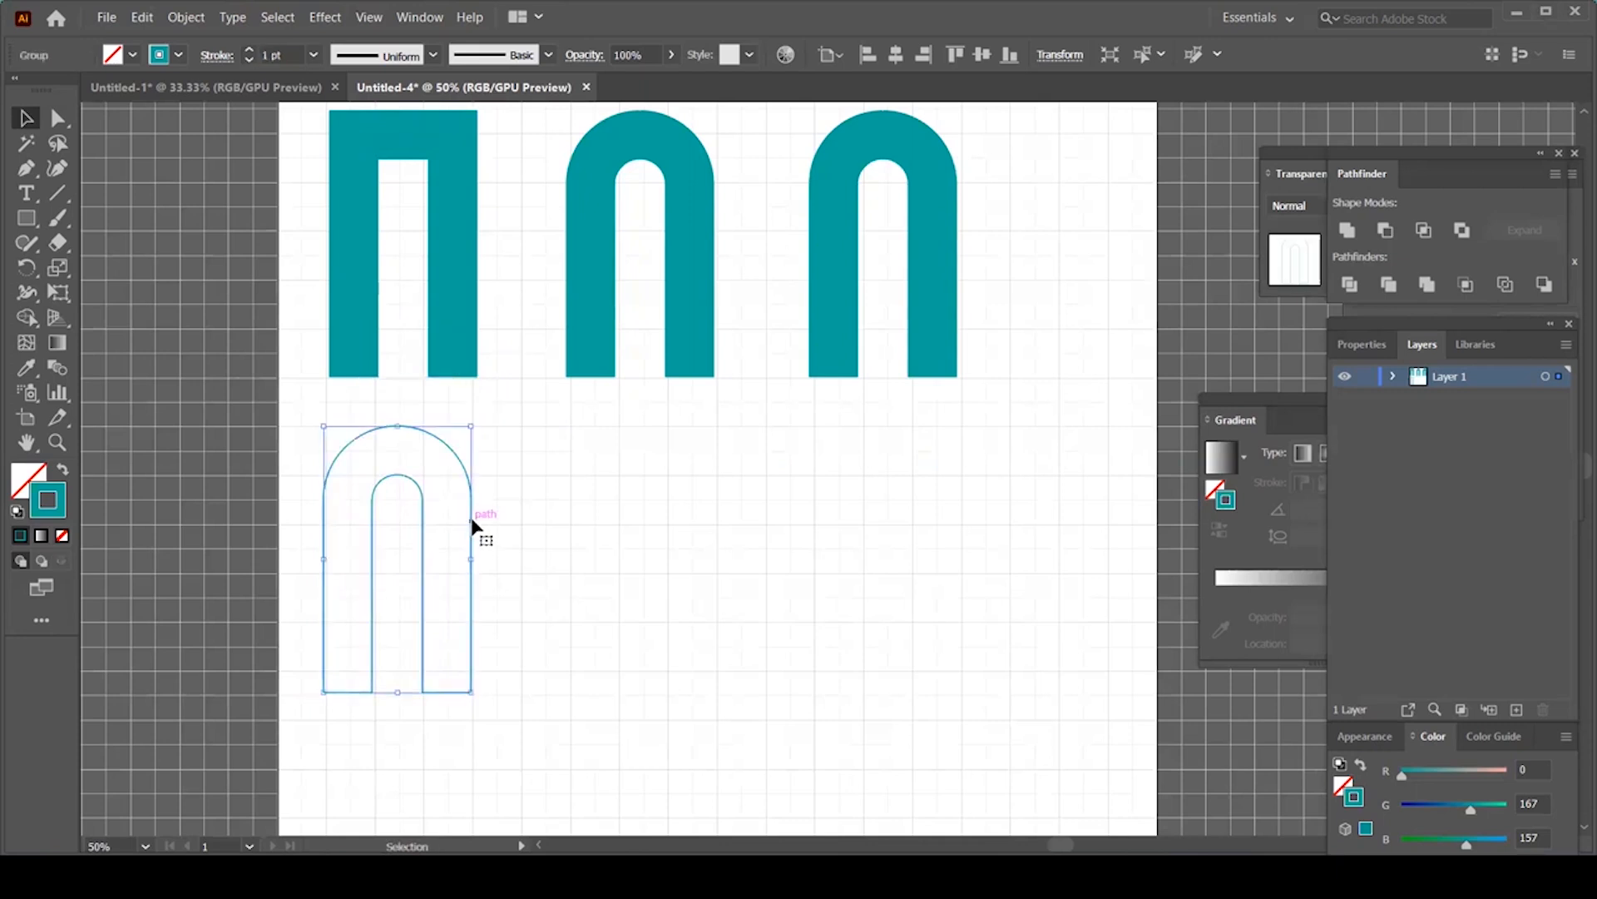
pyautogui.keyDown('shift'); pyautogui.click(466, 318); pyautogui.keyUp('shift')
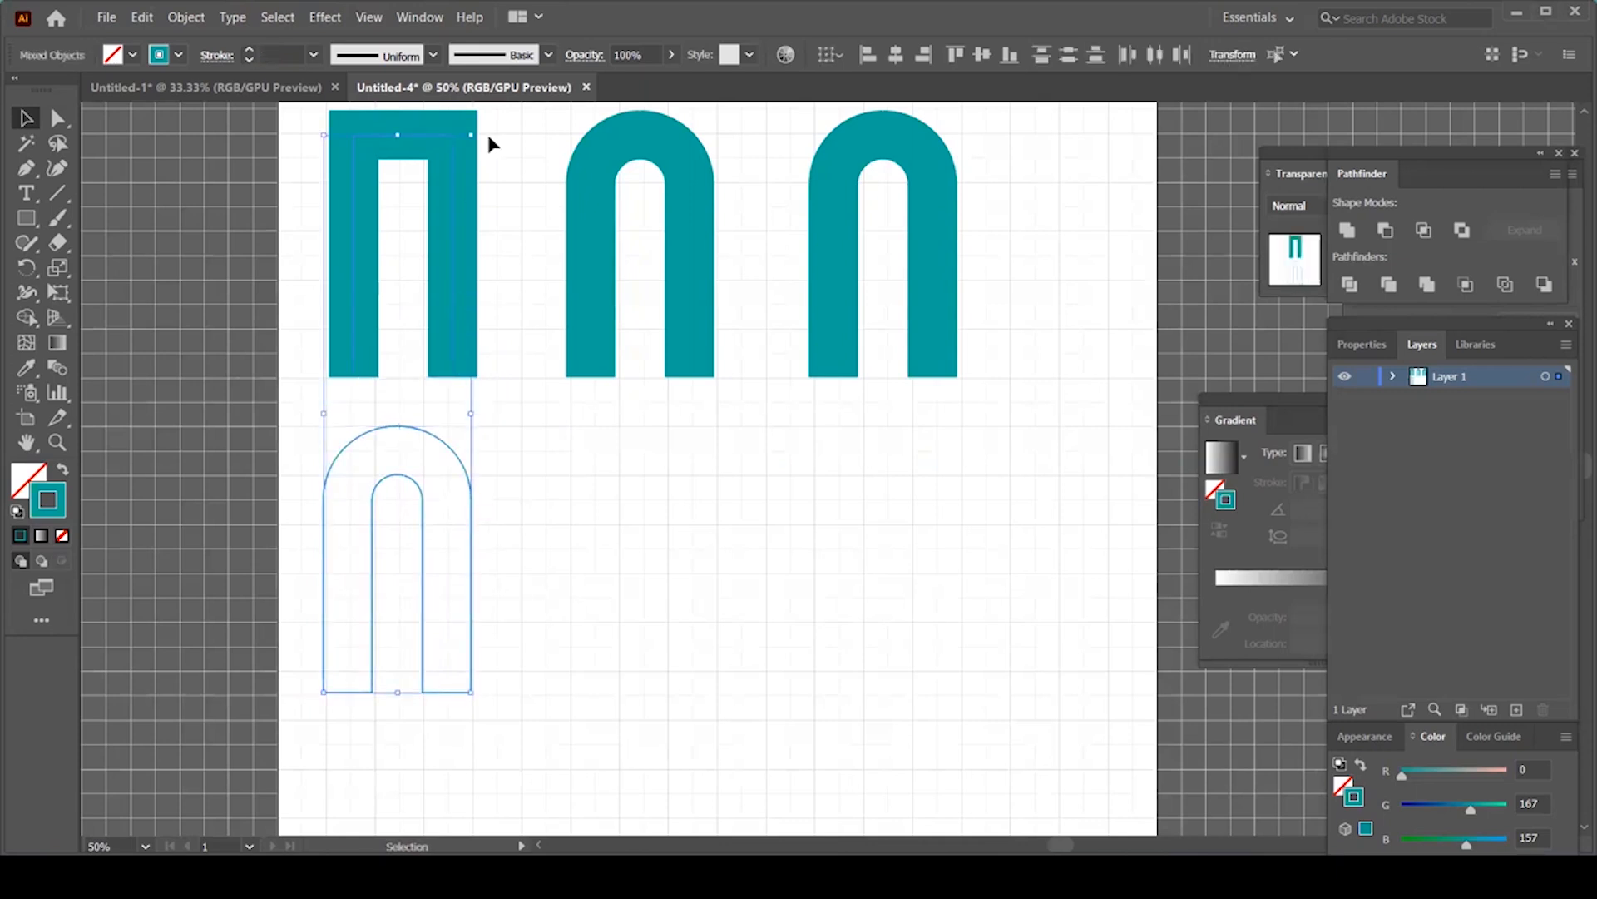
pyautogui.click(896, 55)
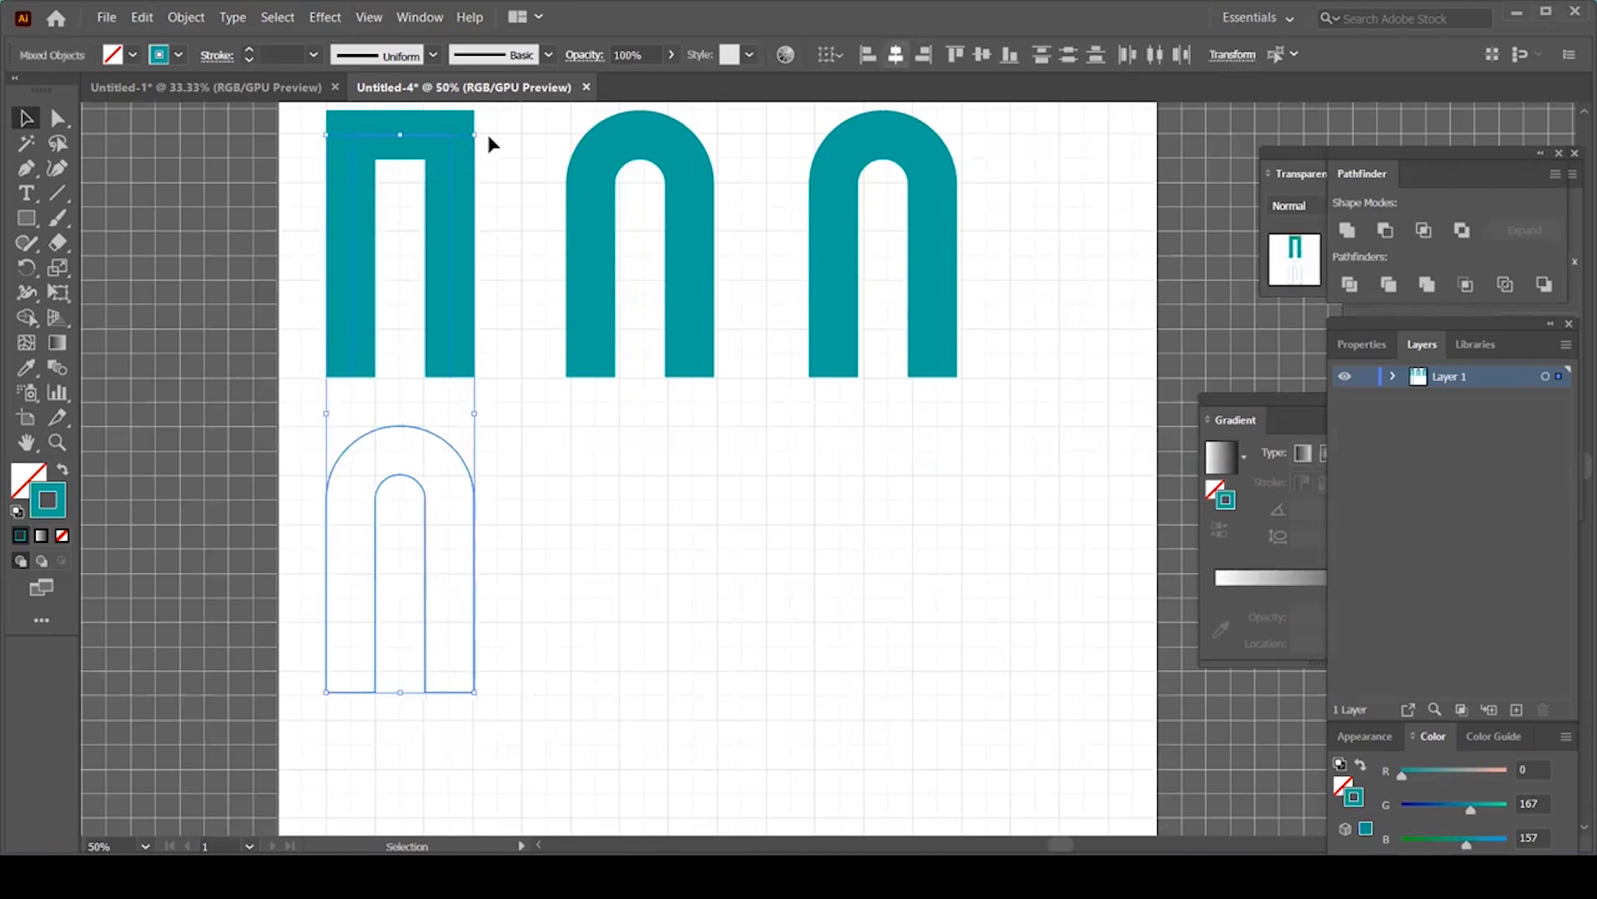
# Step: Alt+Shift-drag a copy of the squared Π straight down onto the outline arch
pyautogui.click(699, 476)
pyautogui.click(451, 268)
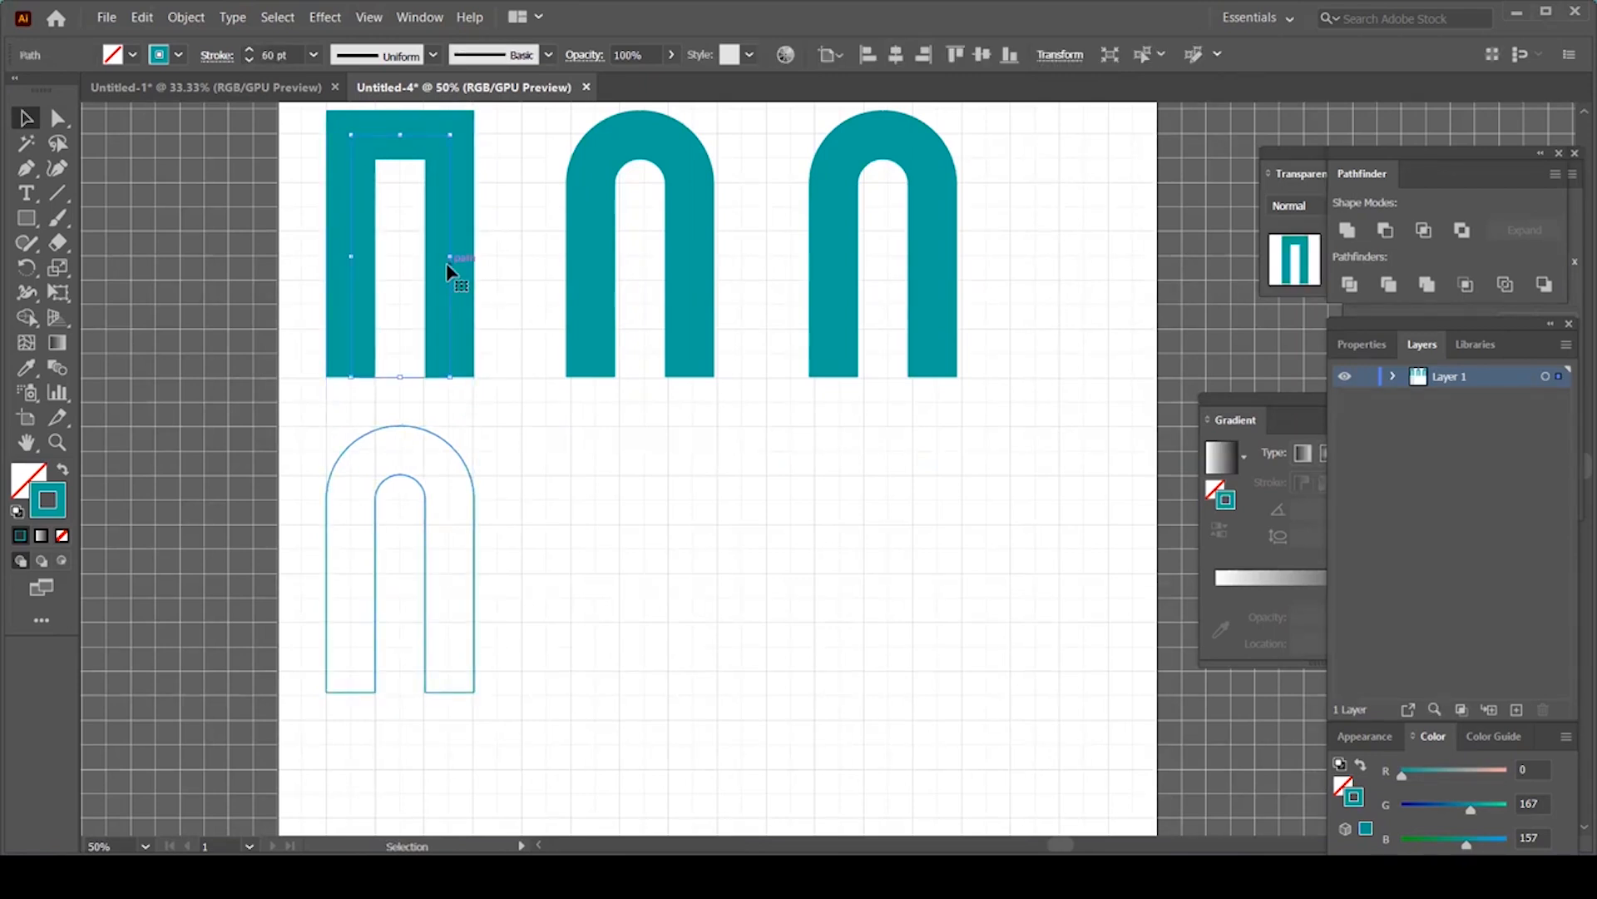
pyautogui.moveTo(451, 301); pyautogui.dragTo(449, 617)
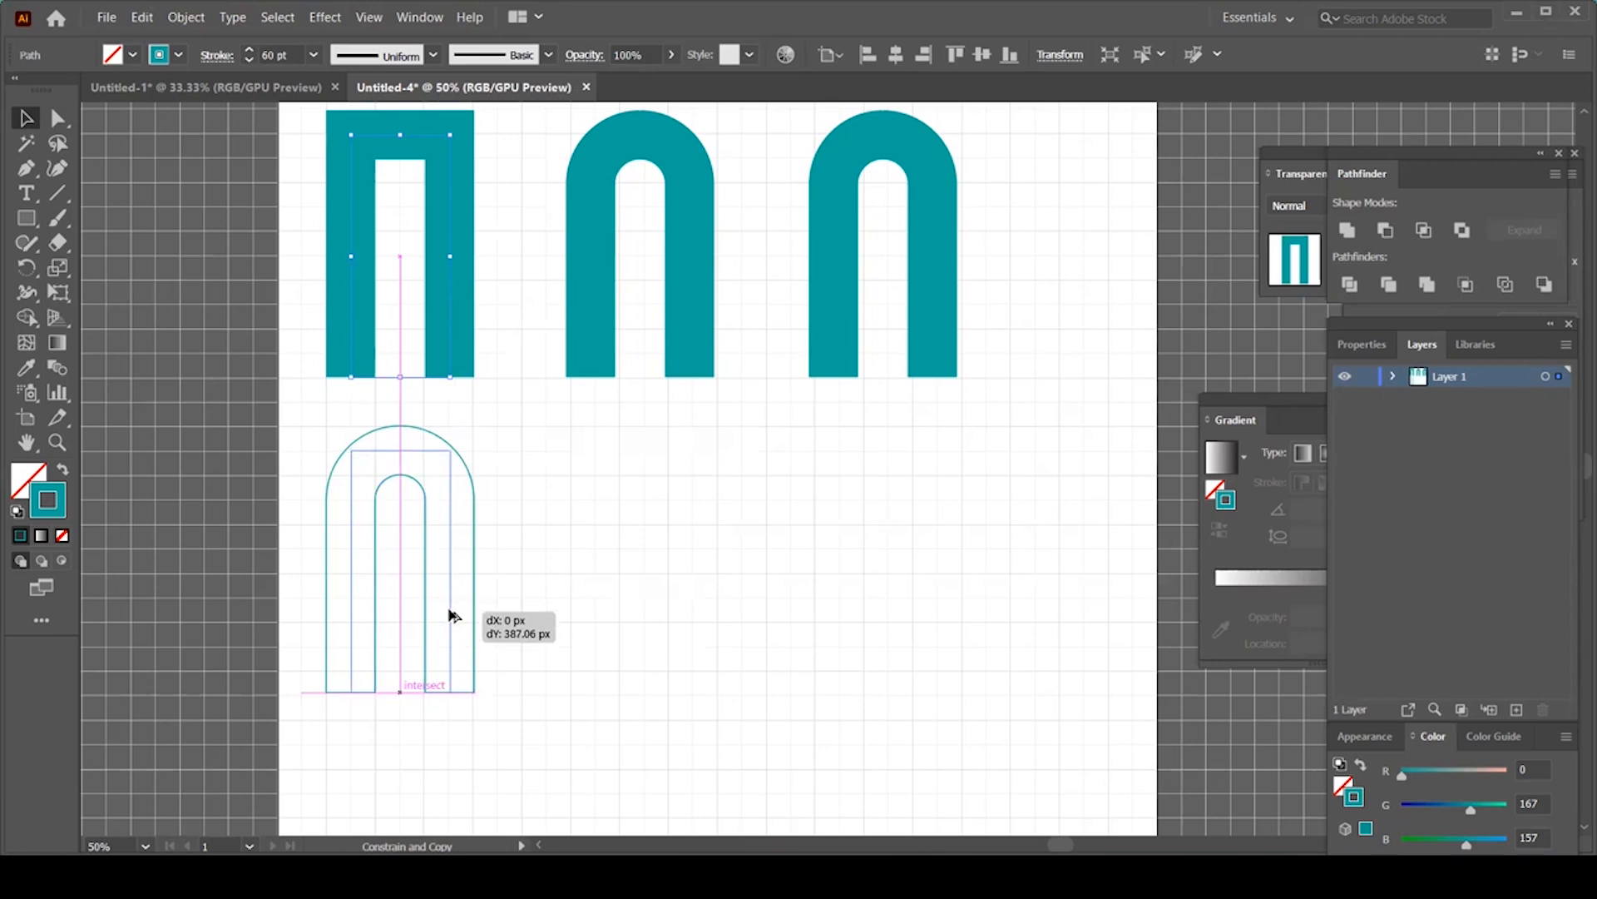
pyautogui.moveTo(450, 615); pyautogui.dragTo(450, 615)
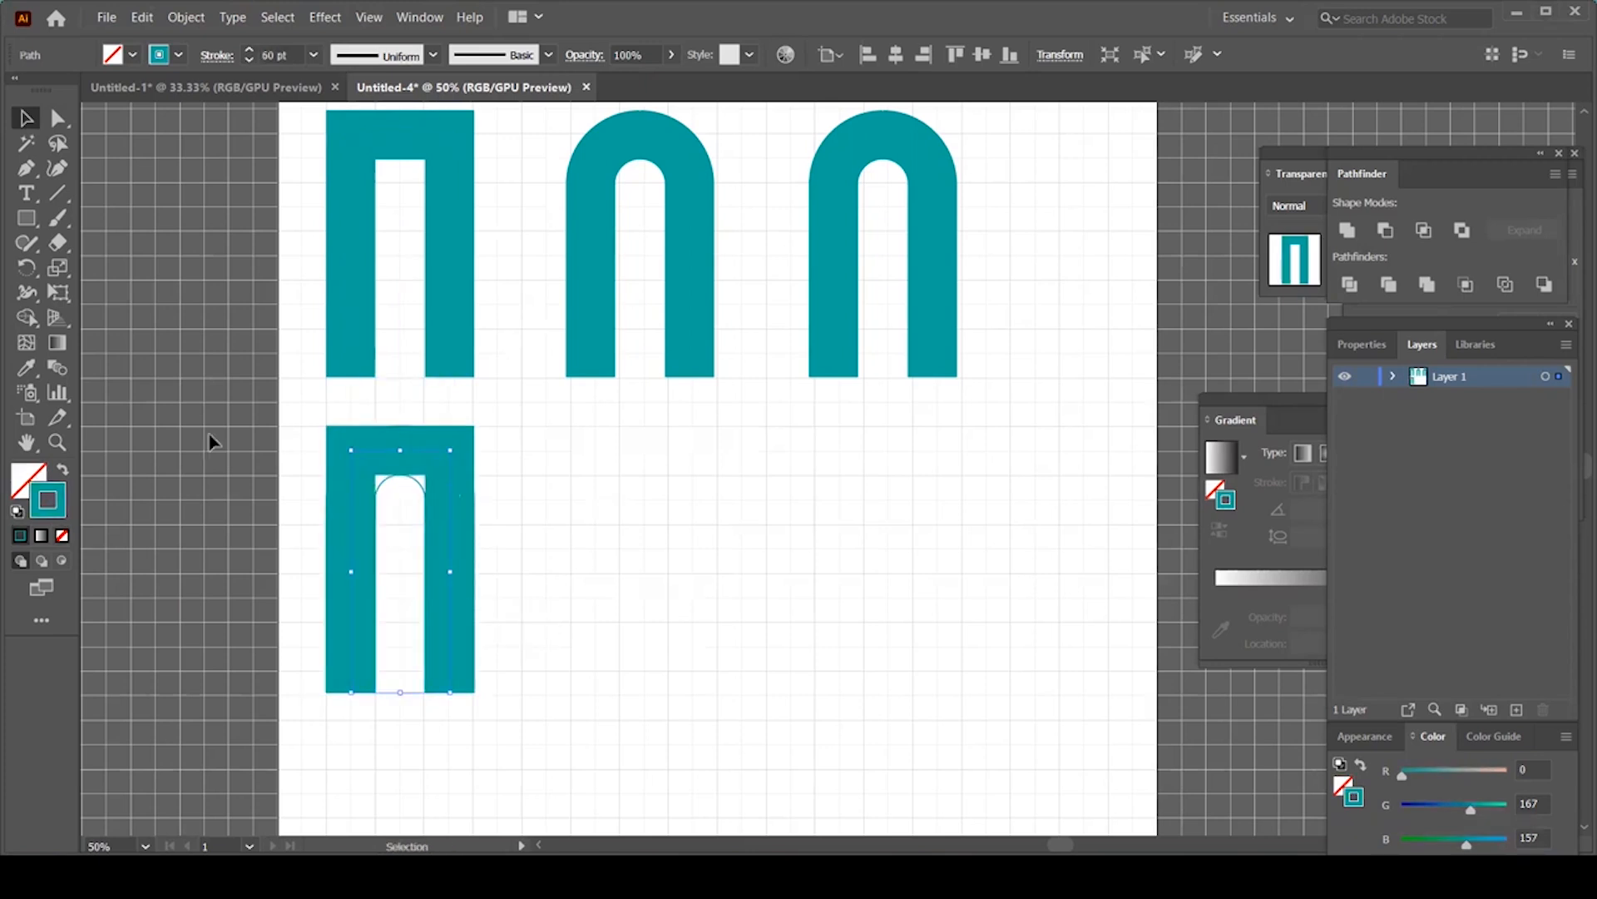
# Step: Round the lower Π copy's top corners into a U and set its stroke to None
pyautogui.click(59, 118)
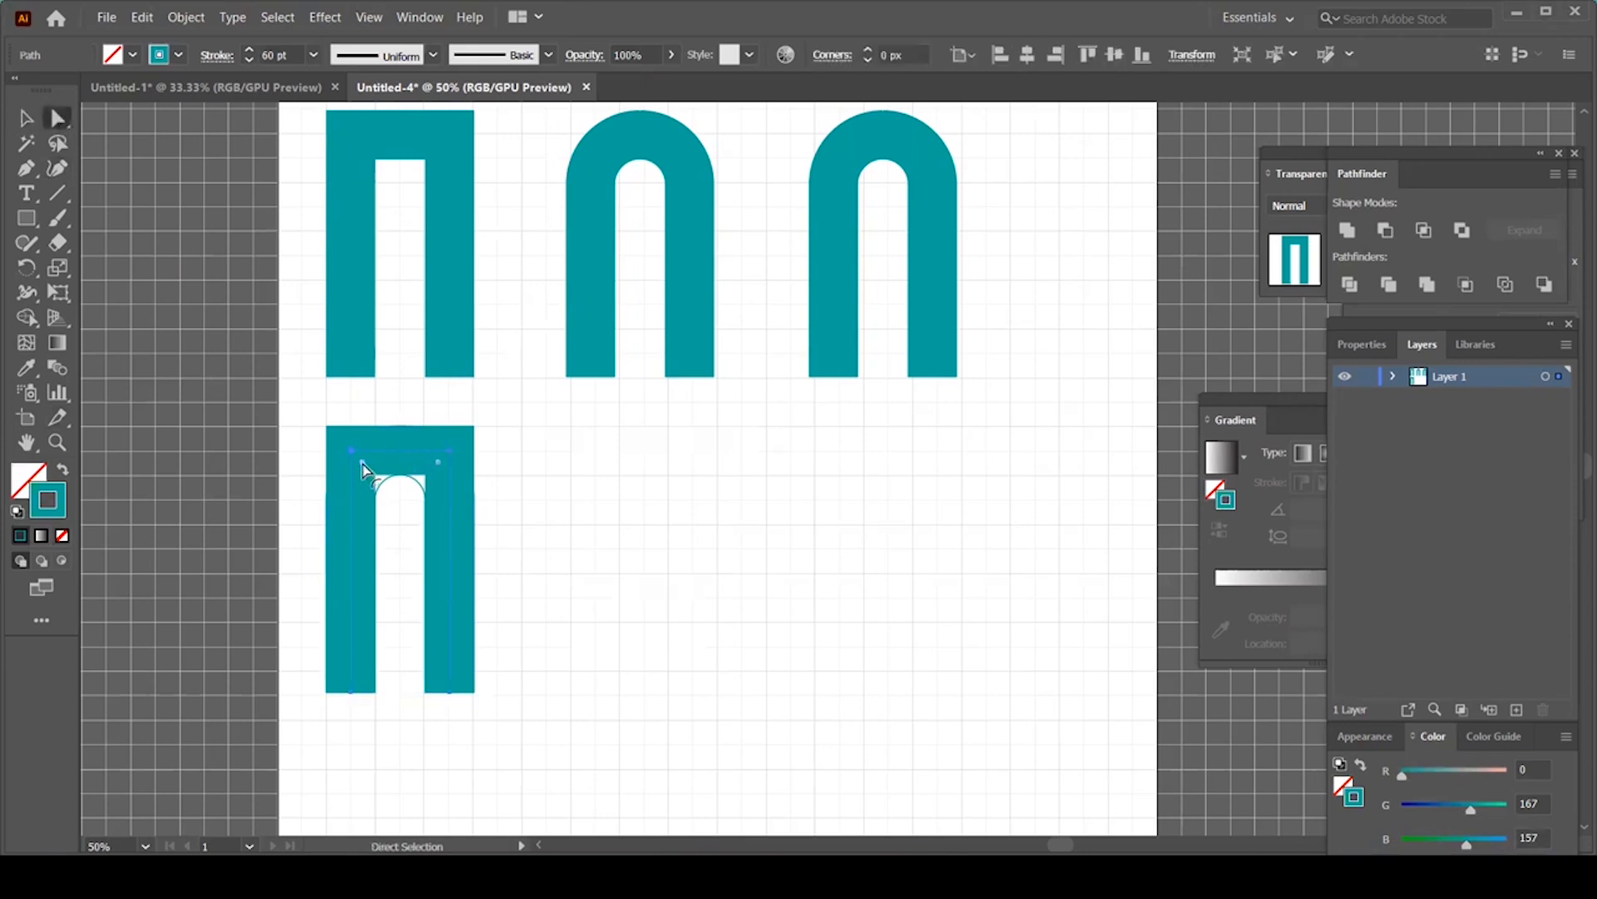
pyautogui.moveTo(363, 468); pyautogui.dragTo(451, 593)
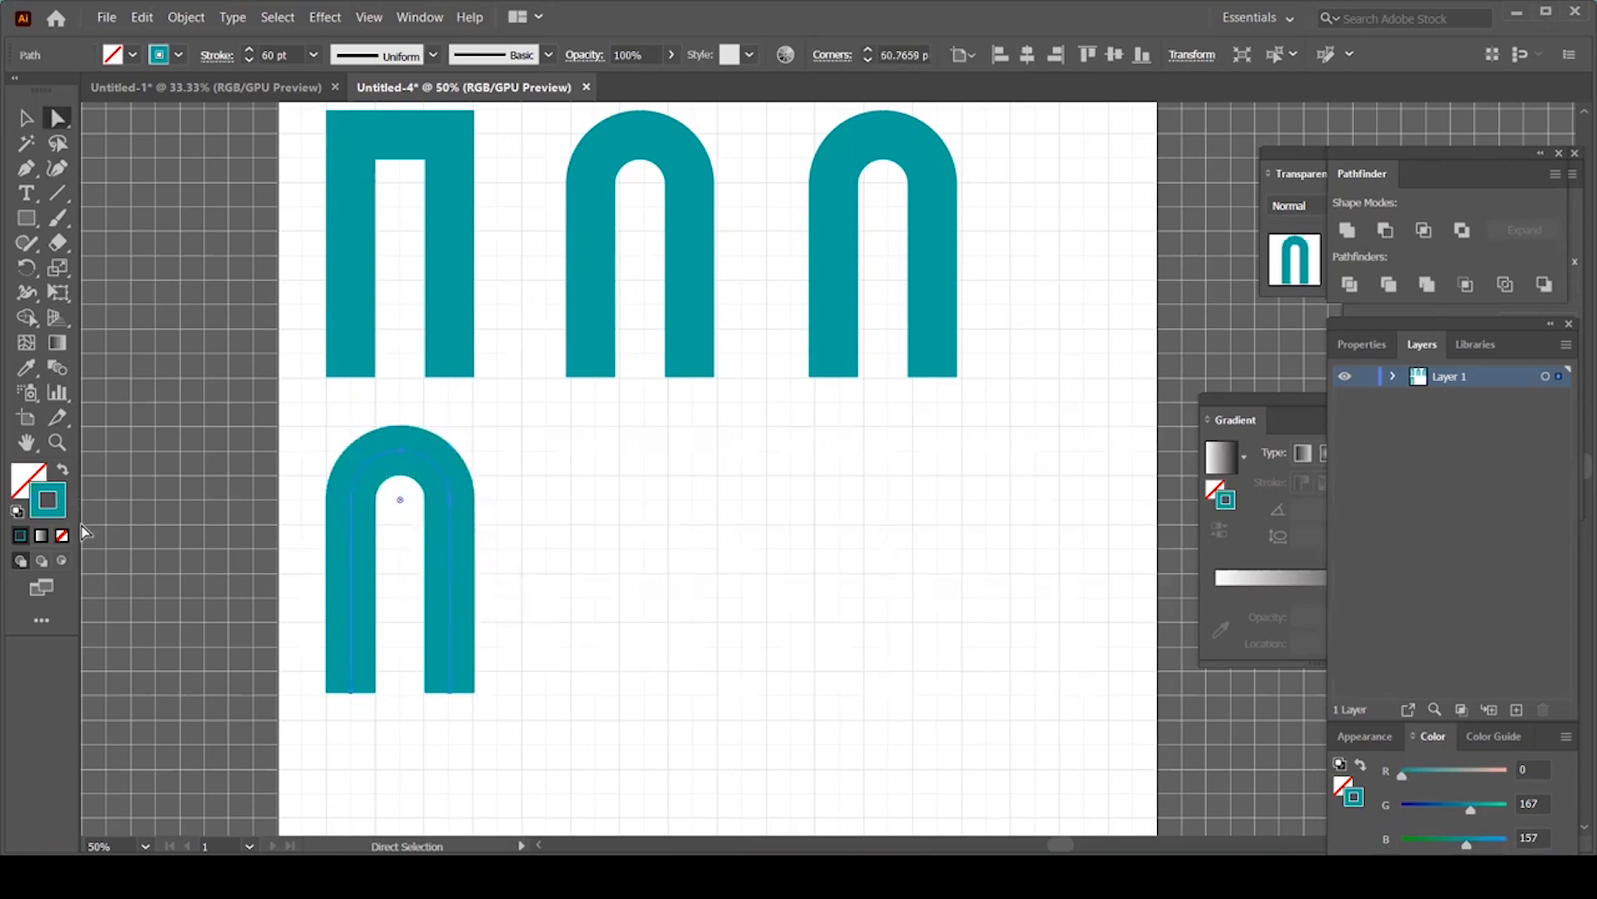
pyautogui.click(63, 537)
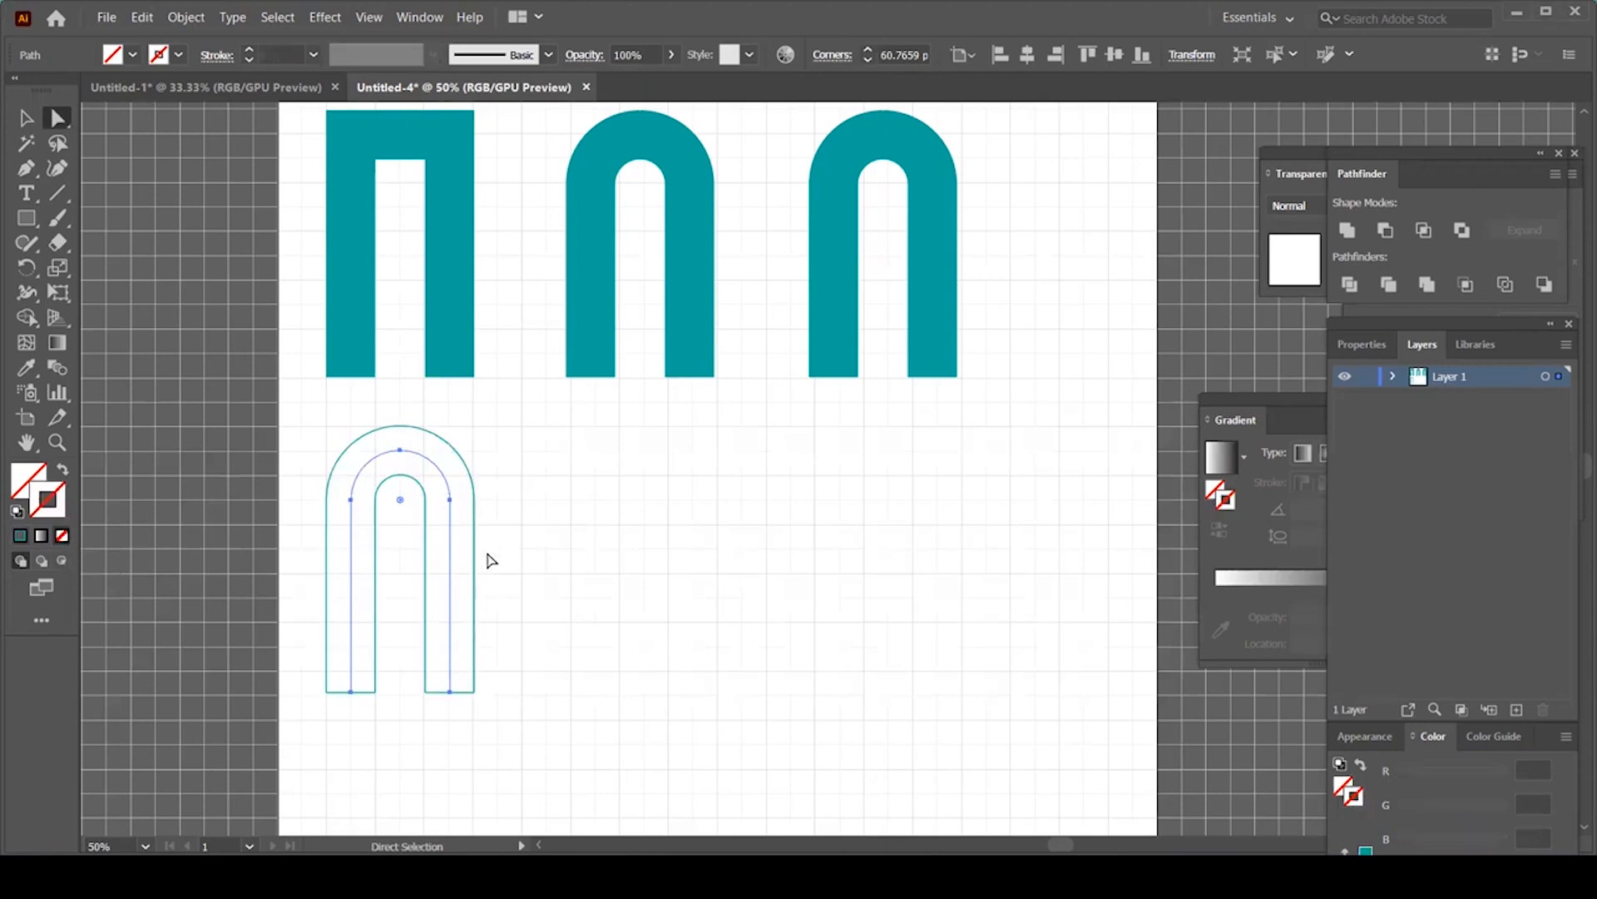
# Step: Duplicate all the U outline paths to the right of the original
pyautogui.press('v')
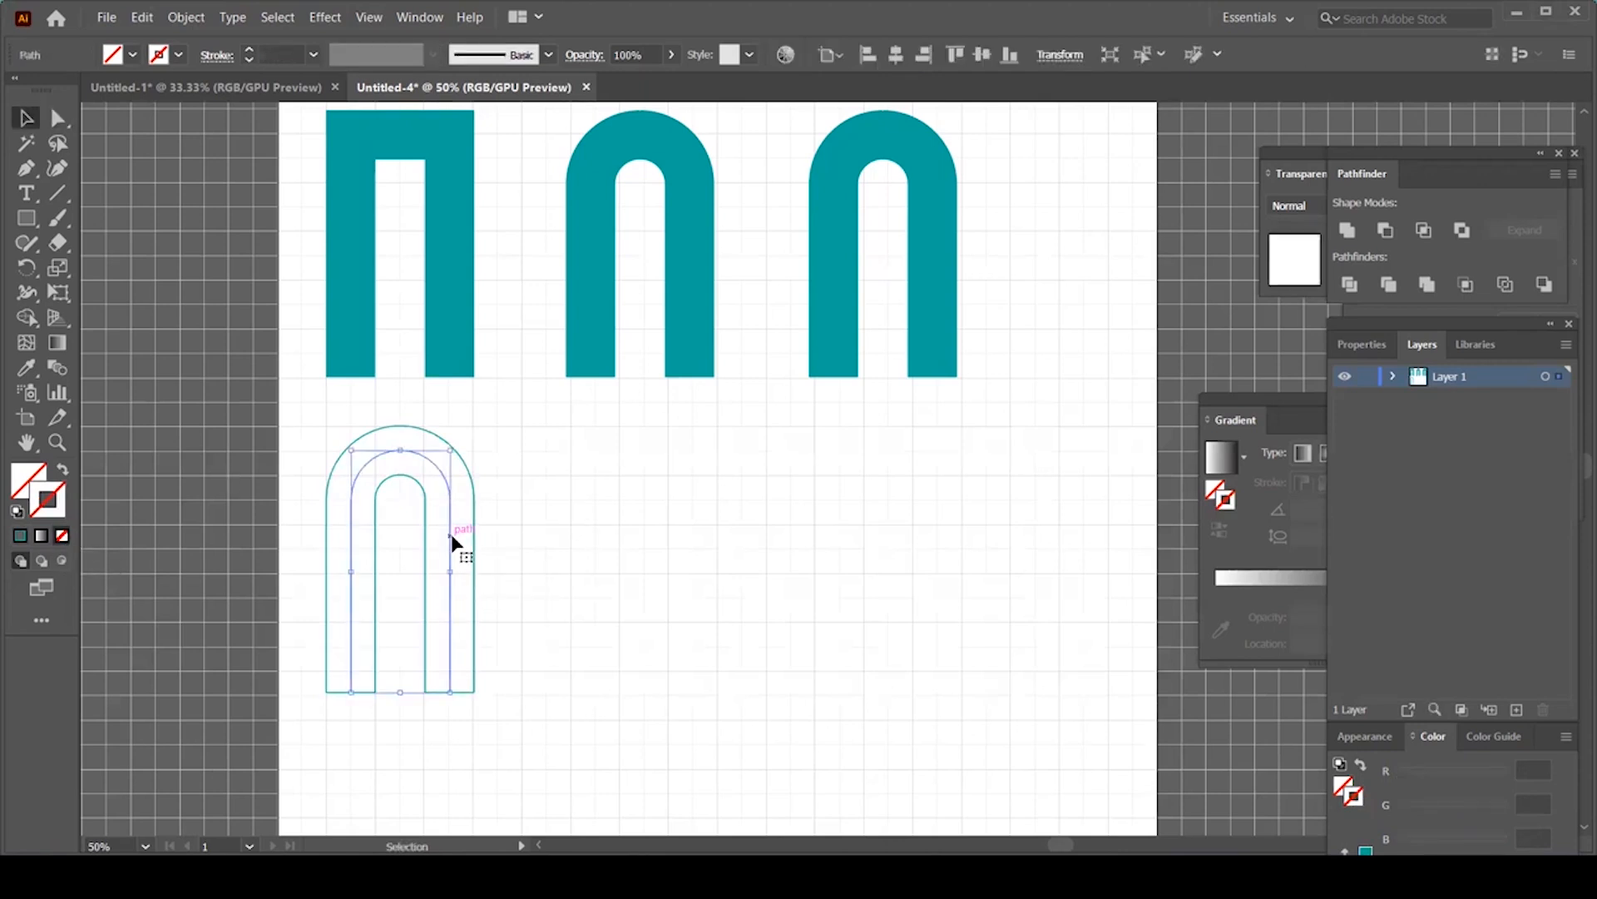
pyautogui.click(505, 596)
pyautogui.moveTo(515, 459); pyautogui.dragTo(337, 602)
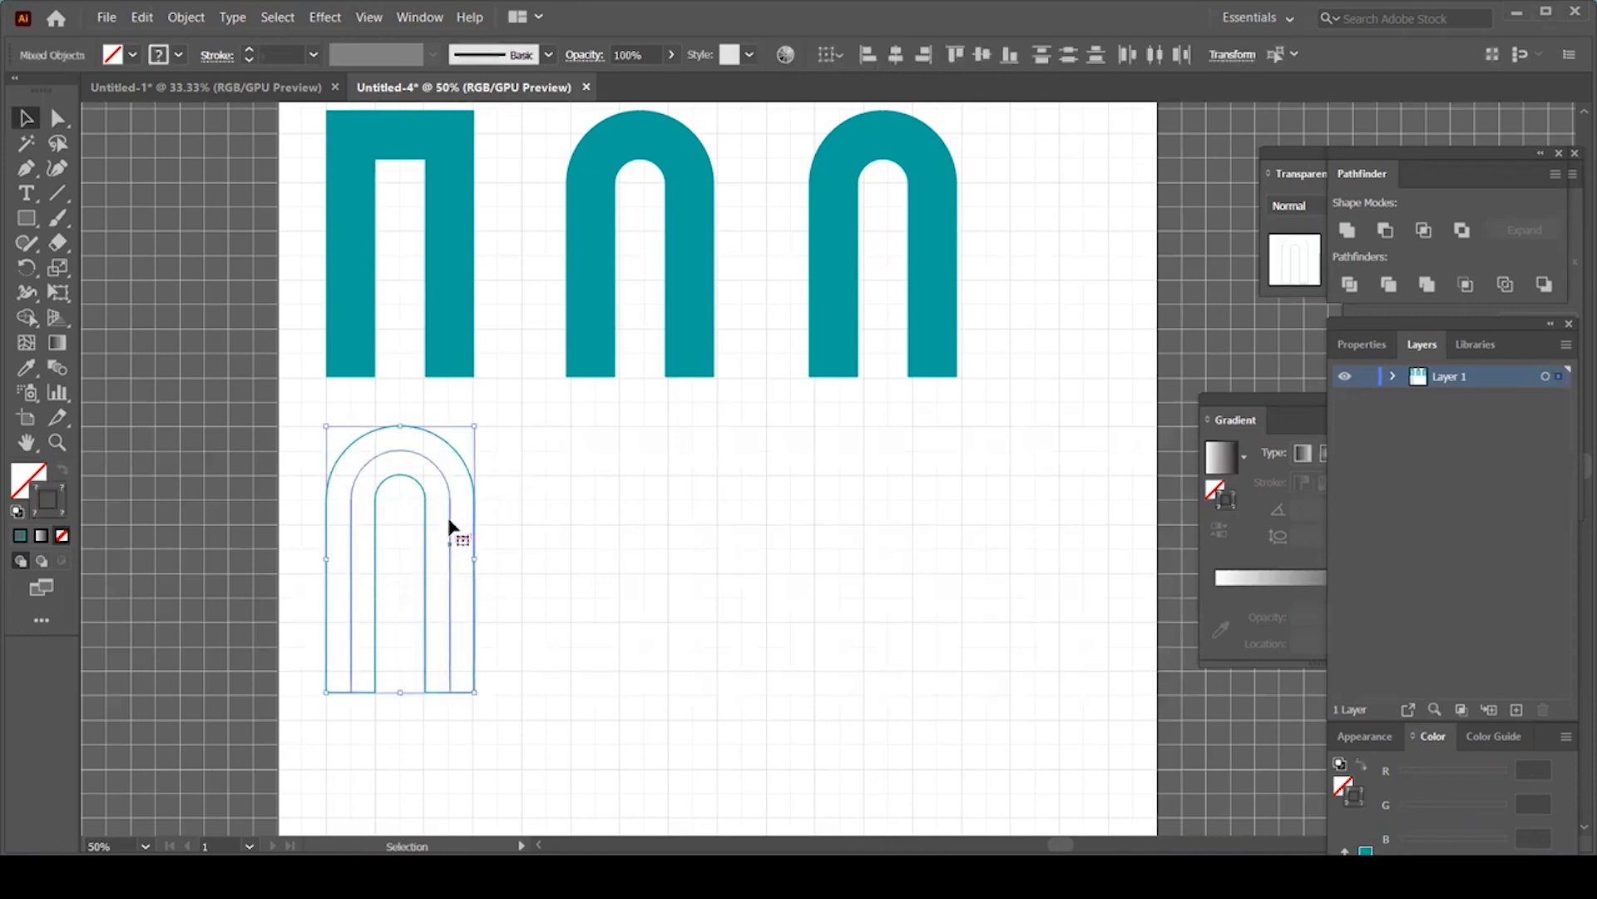
pyautogui.moveTo(449, 521); pyautogui.dragTo(691, 519)
# Step: Shorten the copy's inner centre path so its bottom ends sit slightly higher
pyautogui.click(772, 573)
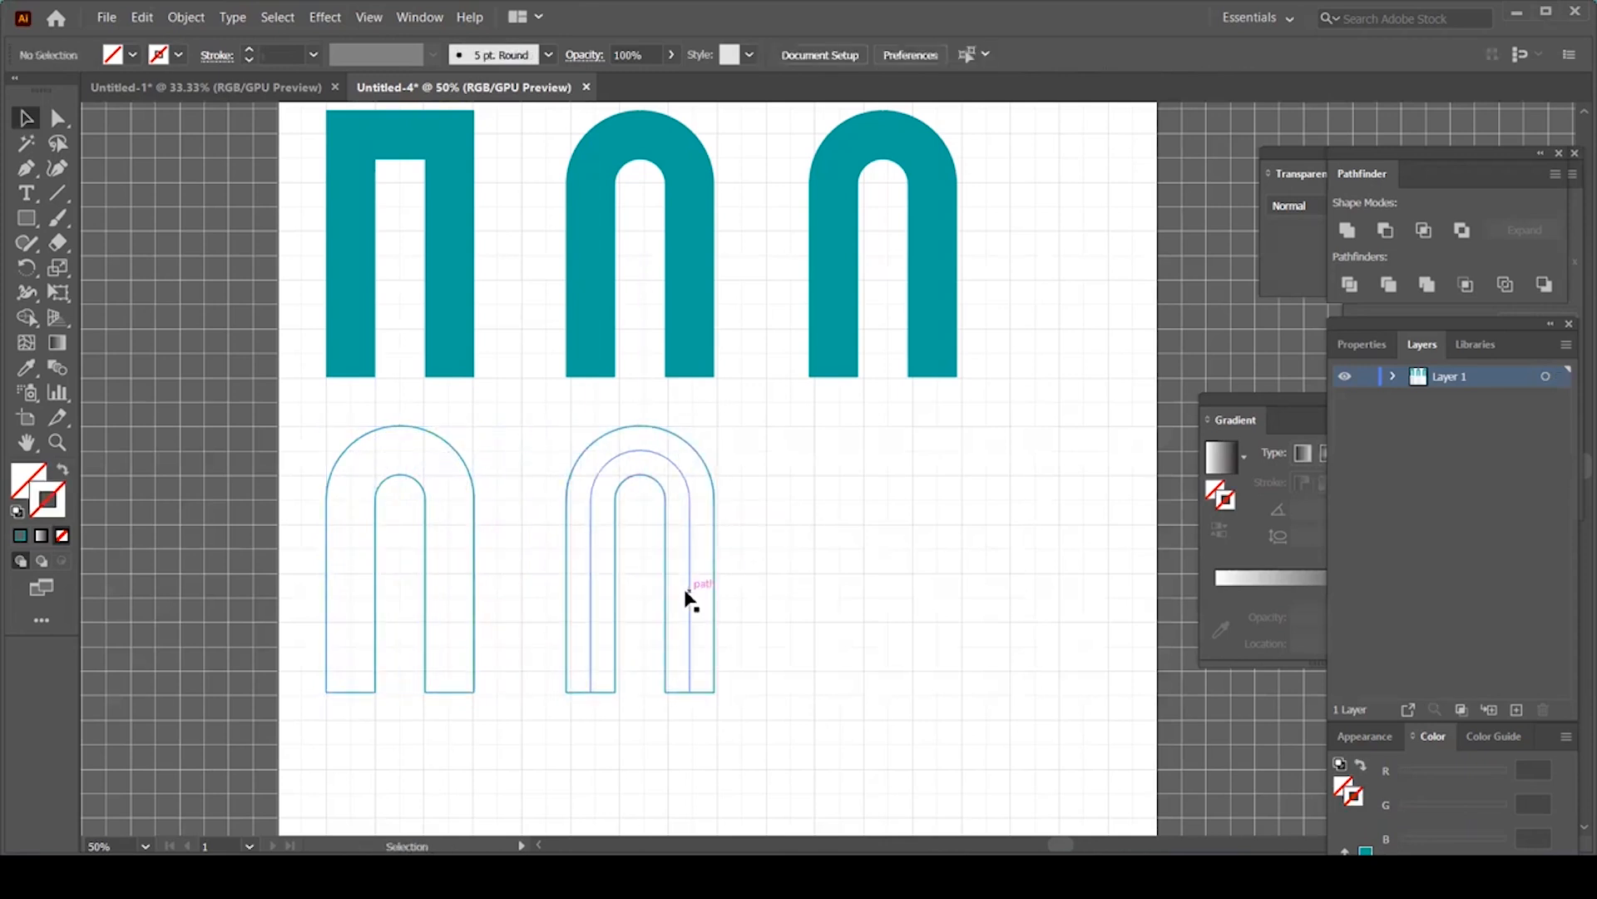
pyautogui.click(689, 599)
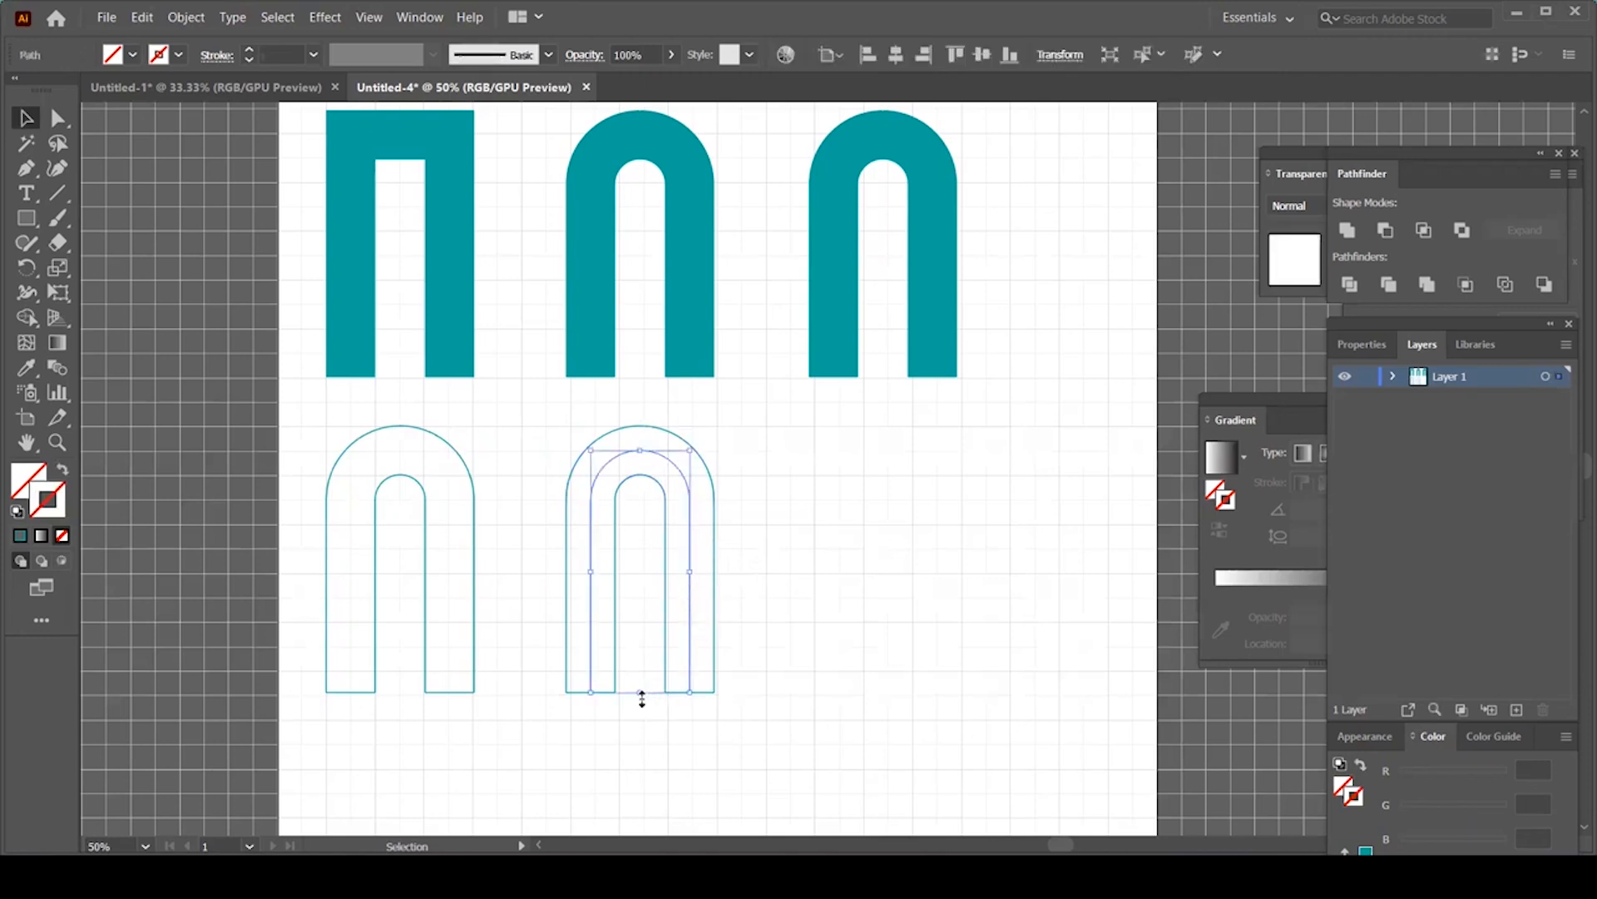
pyautogui.moveTo(641, 692); pyautogui.dragTo(639, 672)
# Step: Extend the inner path with diagonal segments to the copied U's outer bottom-right and bottom-left corners
pyautogui.press('p')
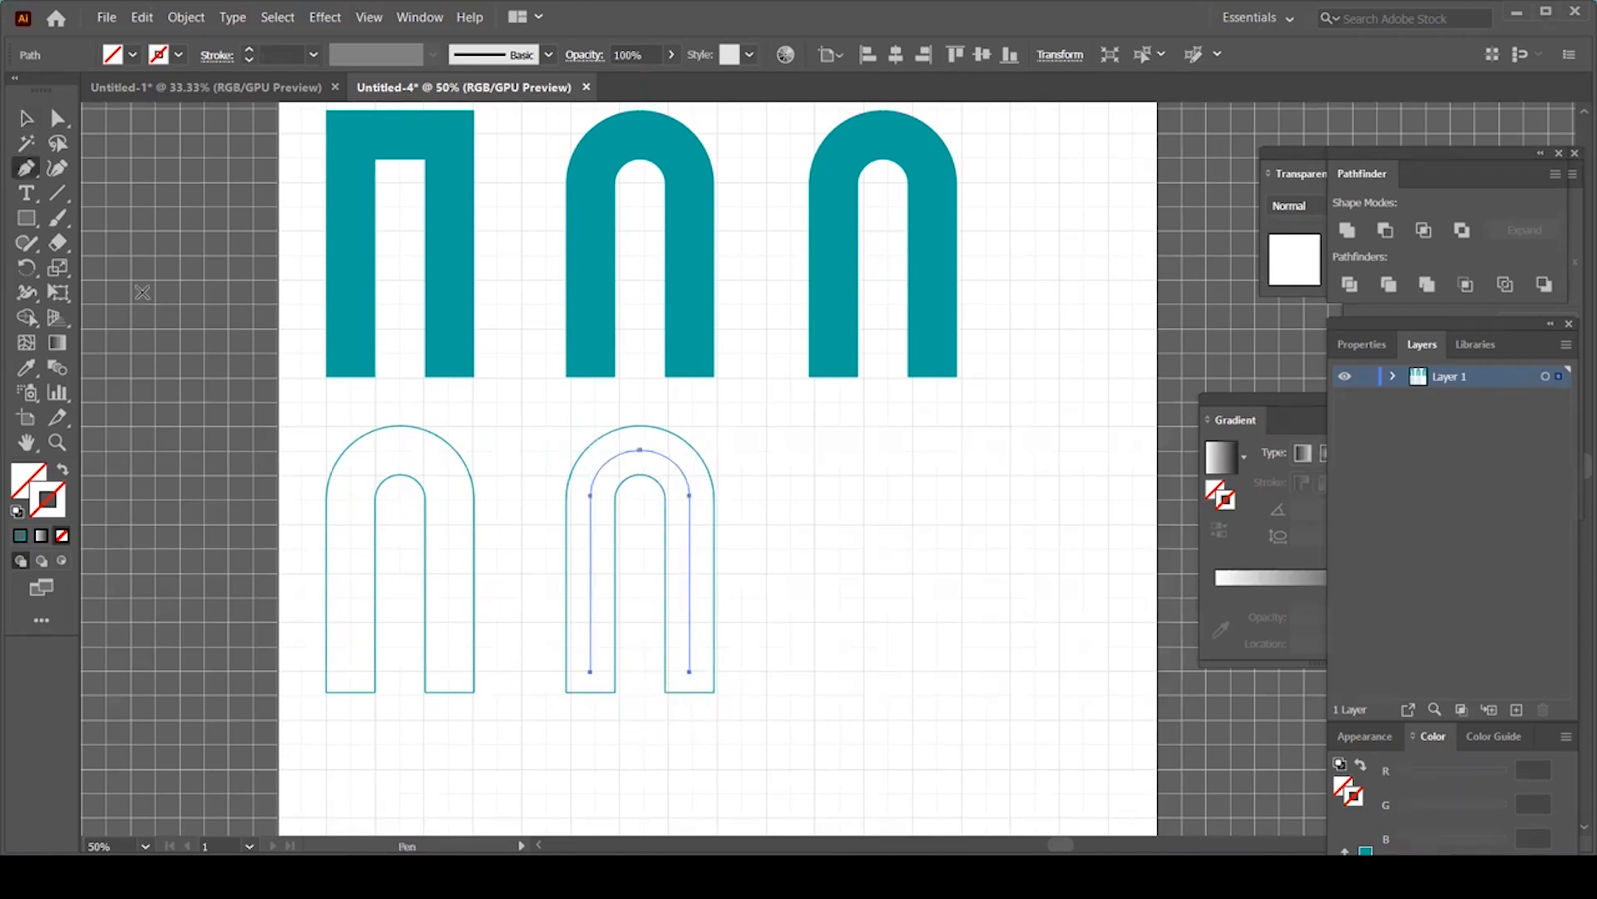
pyautogui.click(690, 670)
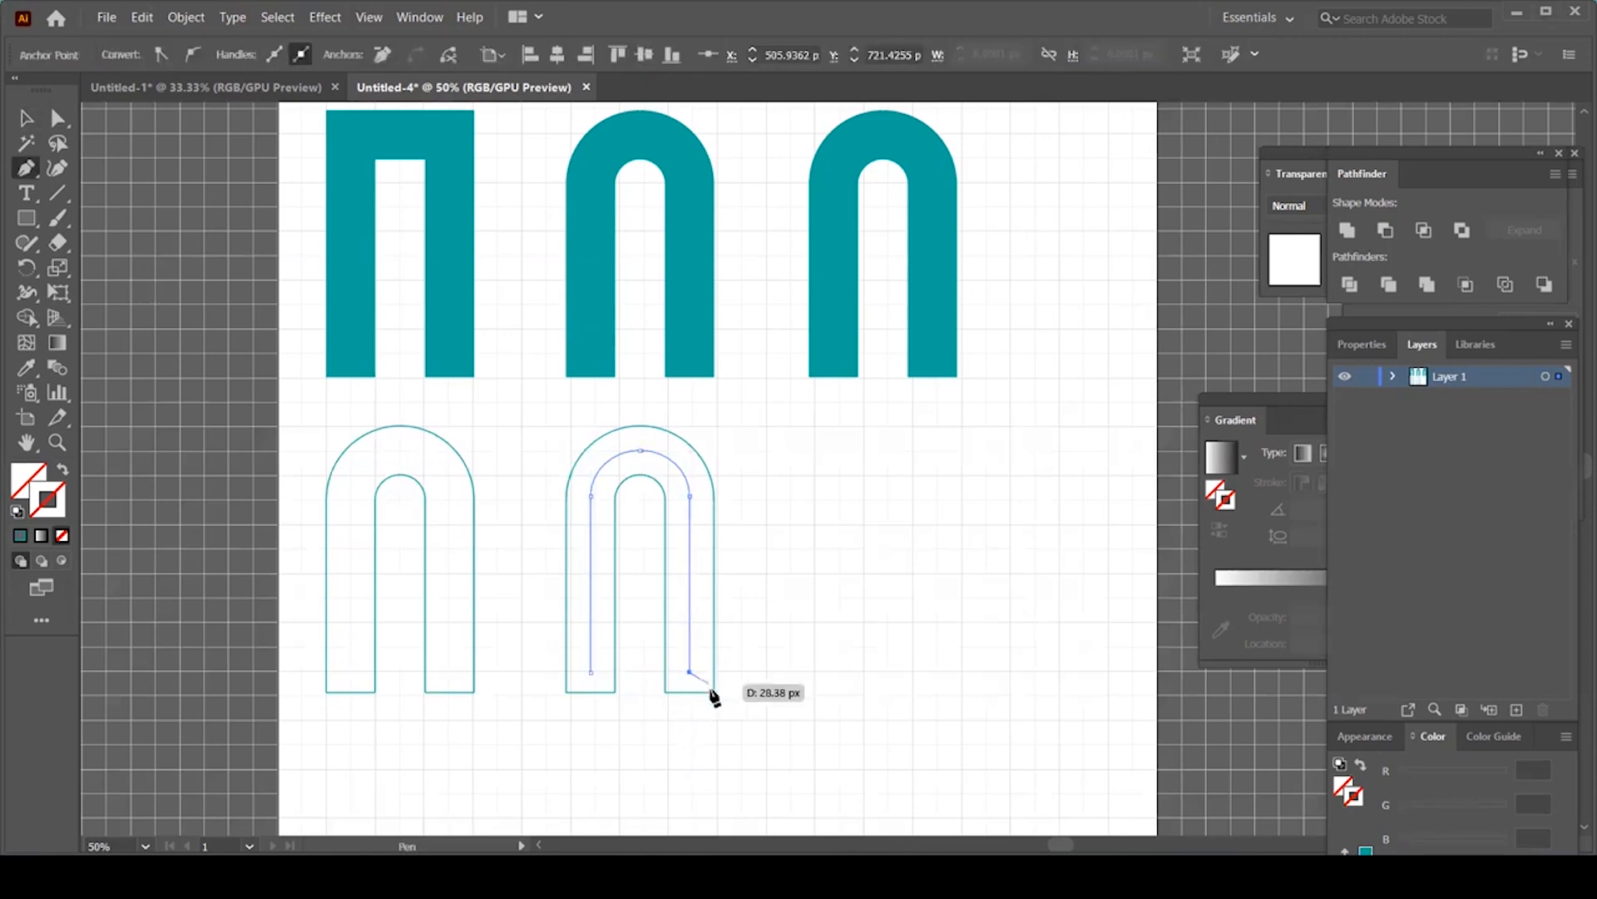
pyautogui.click(712, 692)
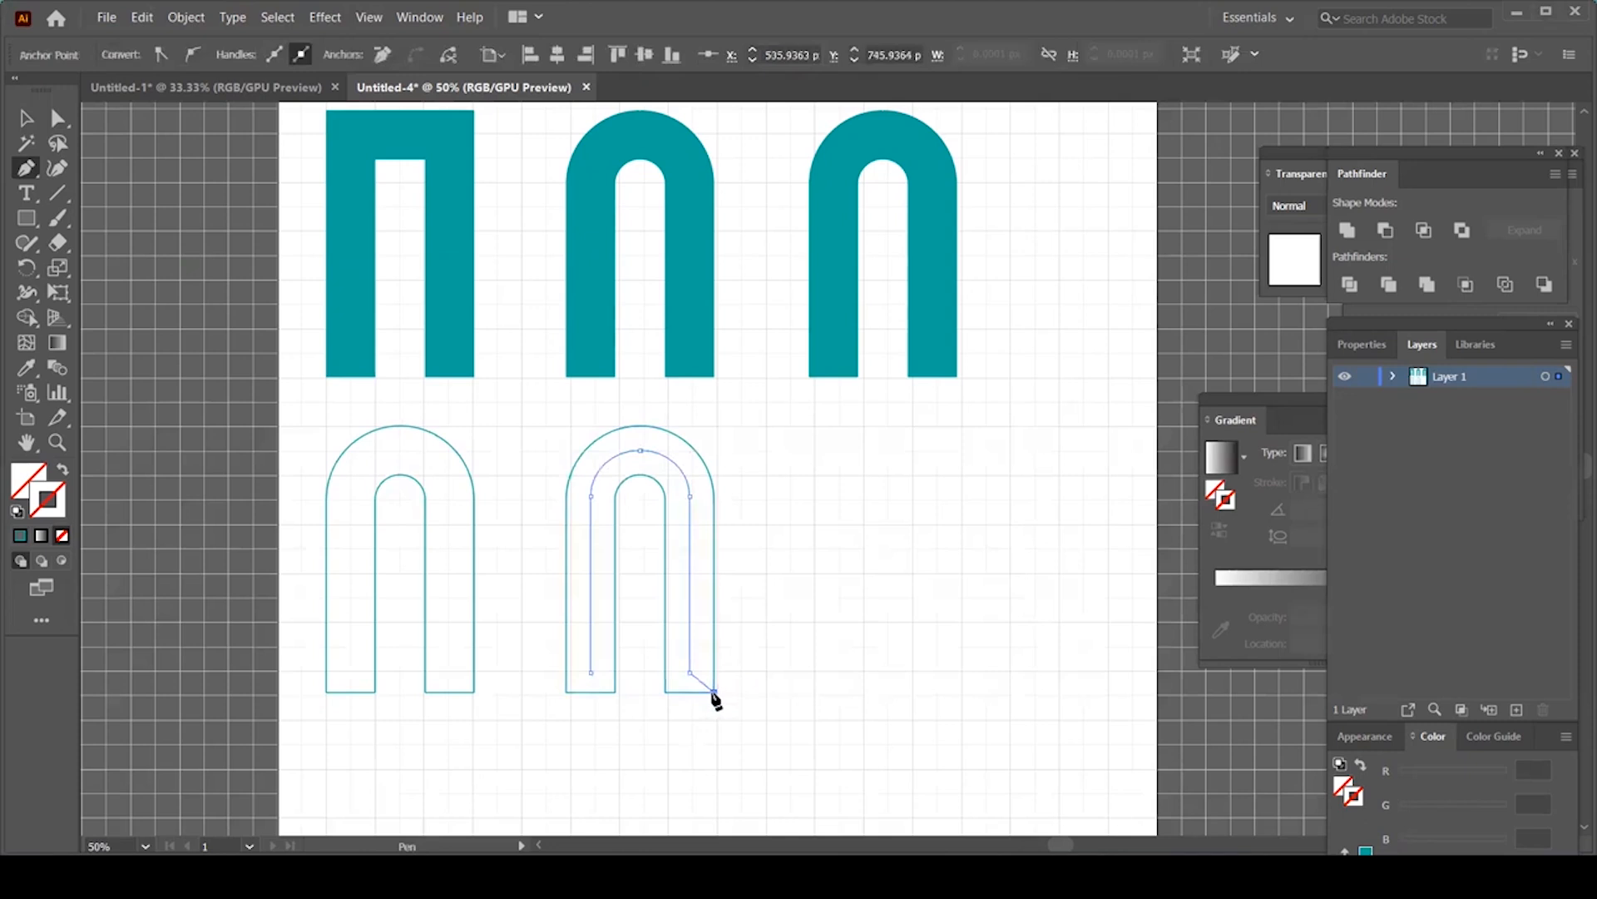
pyautogui.click(566, 692)
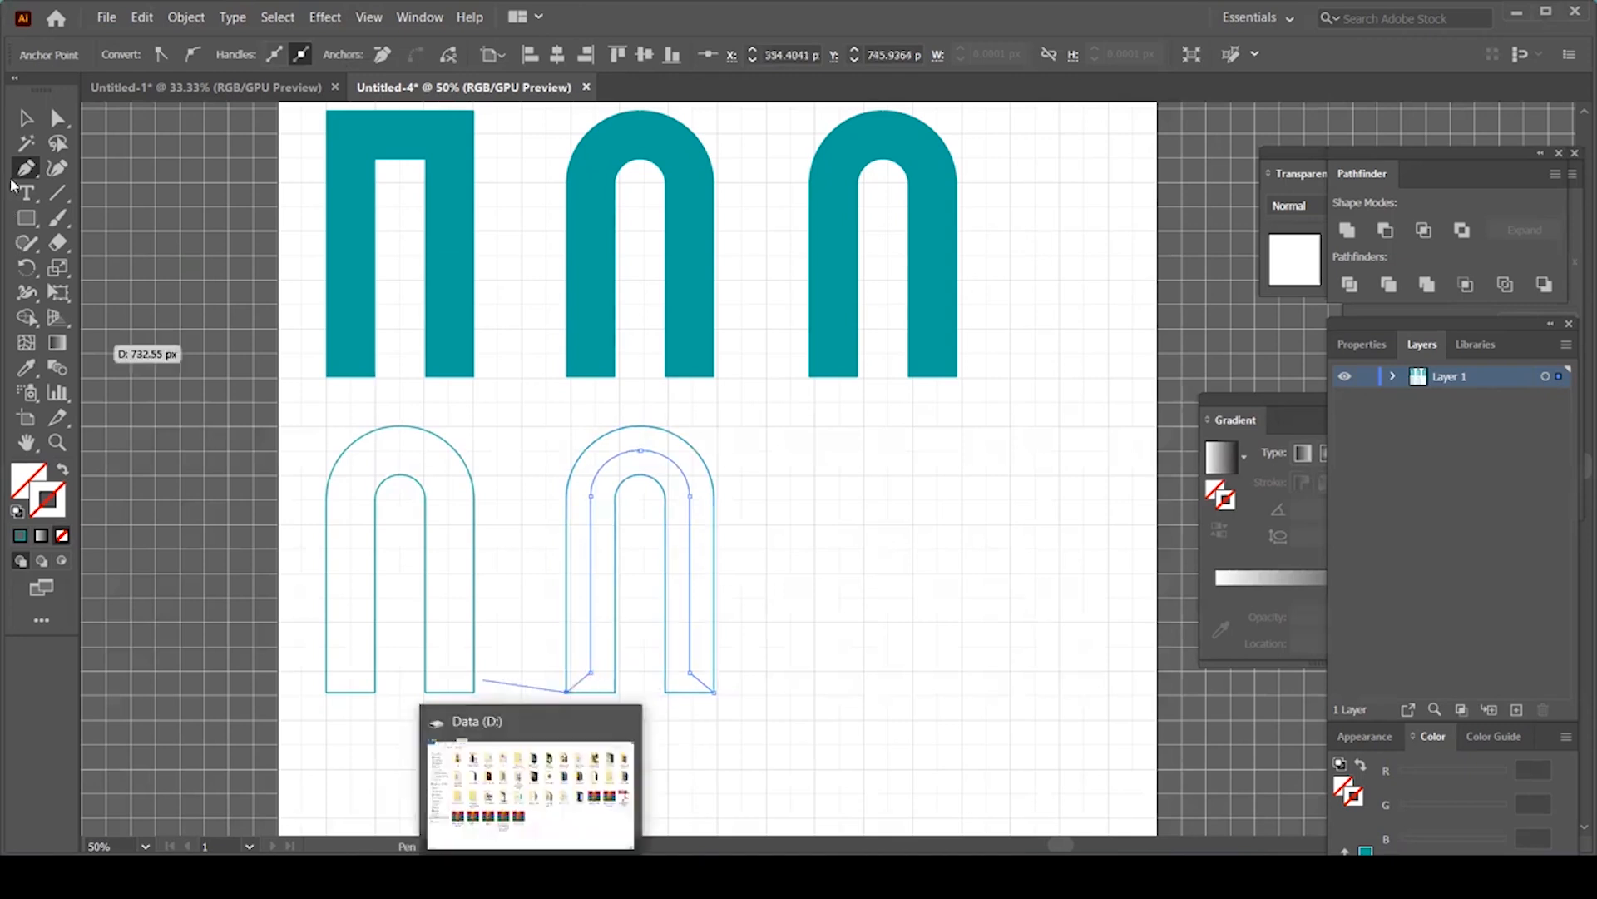
pyautogui.click(25, 121)
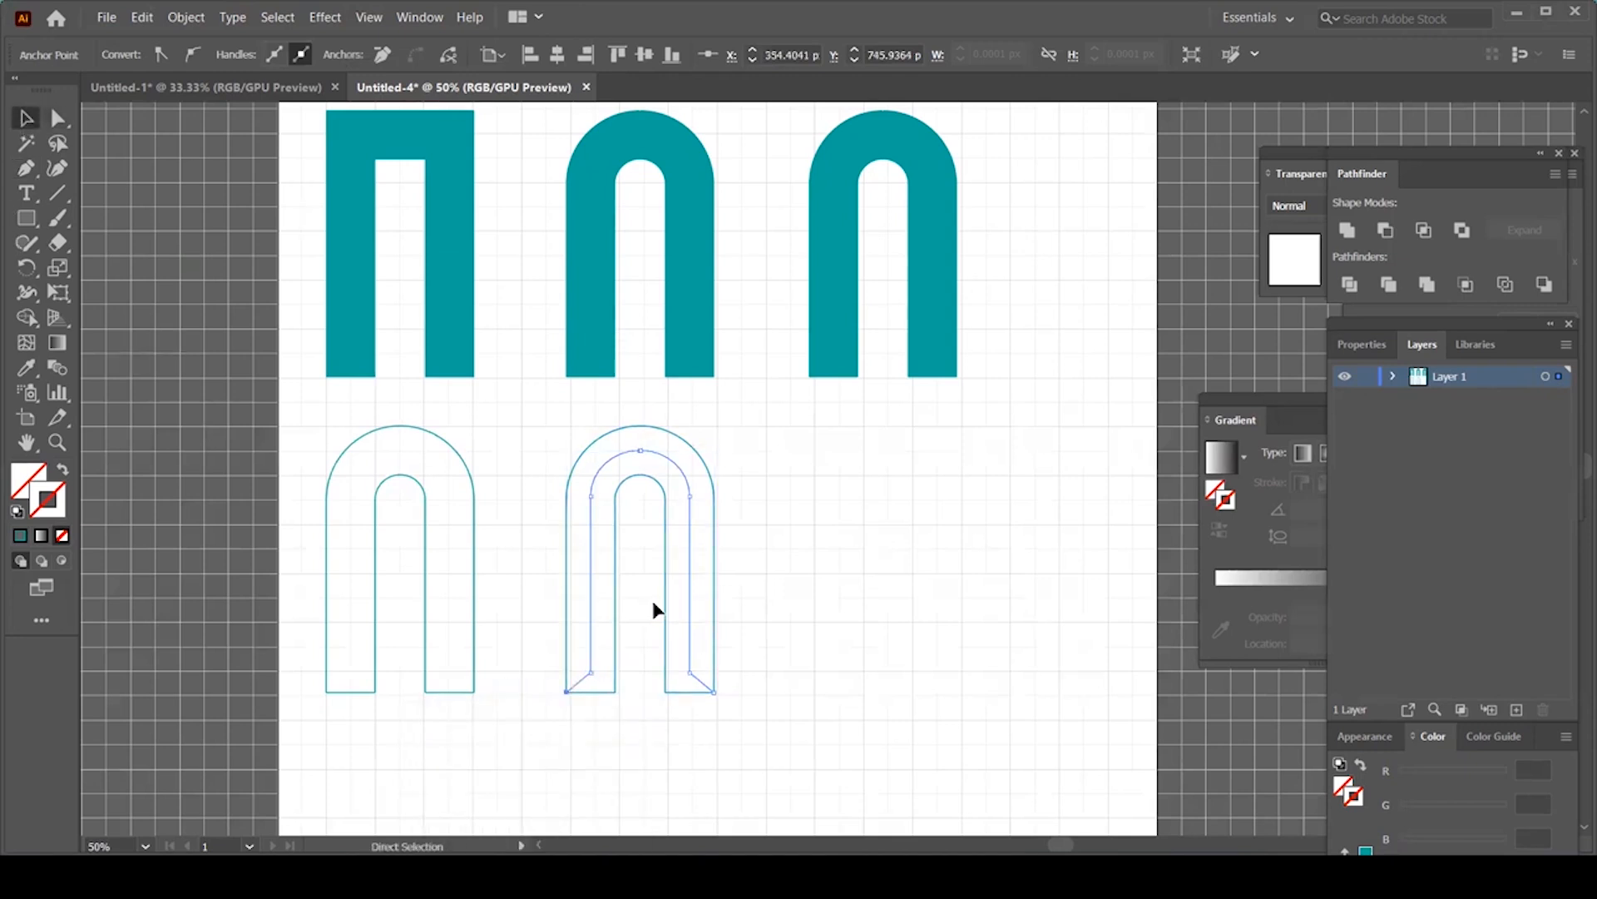
pyautogui.hotkey('ctrl', '+')
pyautogui.moveTo(841, 531); pyautogui.dragTo(539, 580)
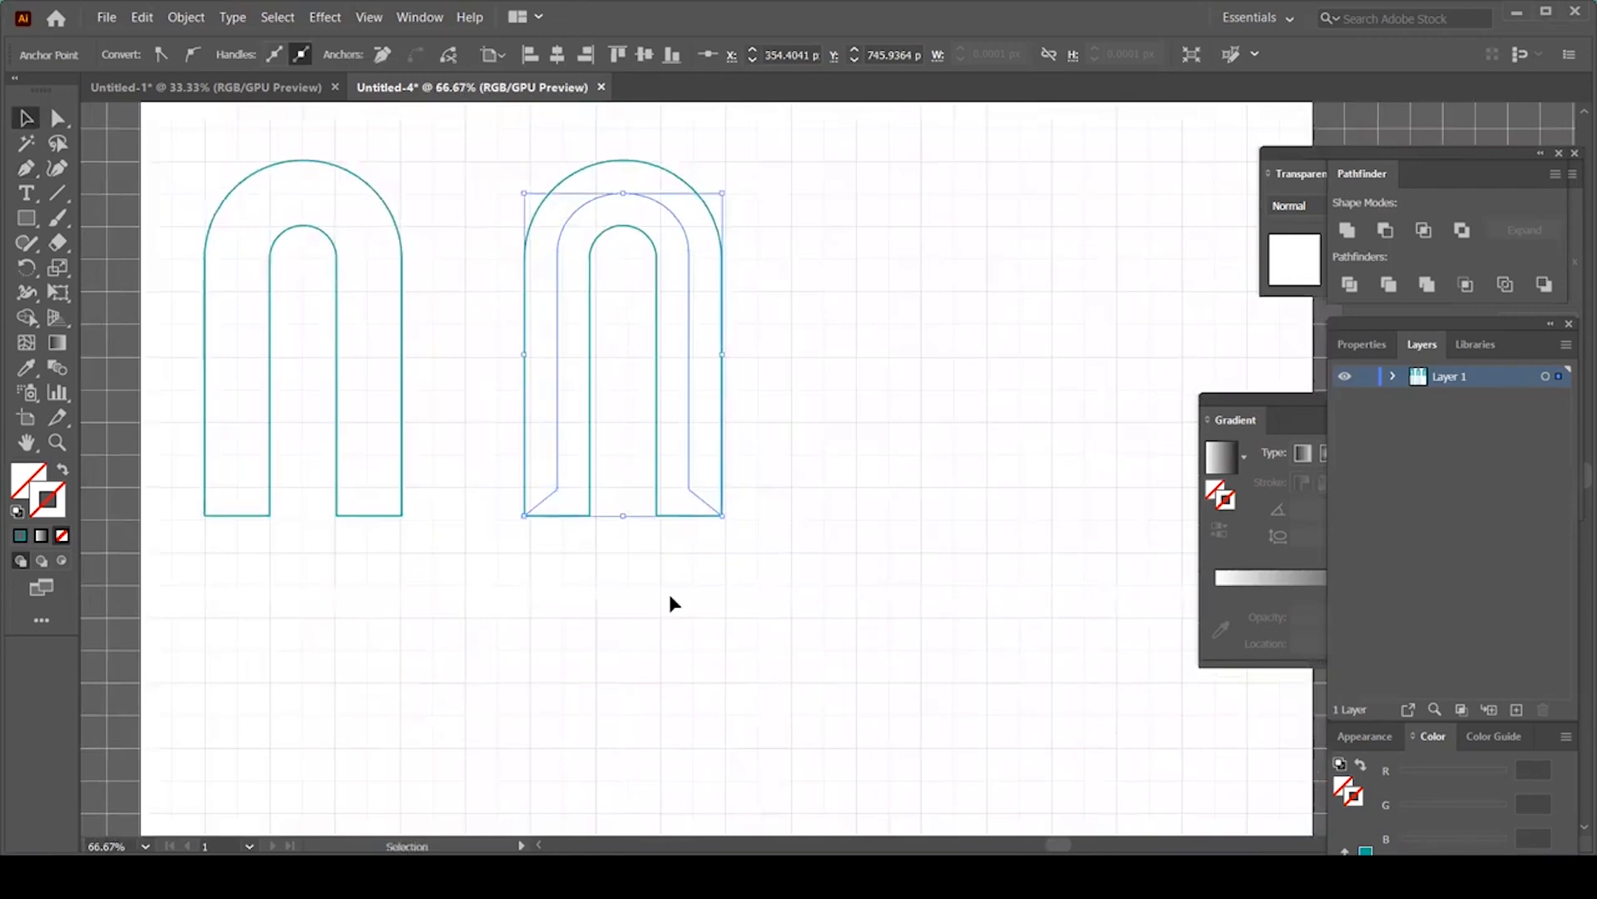
# Step: Round the left leg's corner and the inner path's bottom anchors into smooth curves with live corners
pyautogui.click(59, 119)
pyautogui.moveTo(656, 517); pyautogui.dragTo(814, 398)
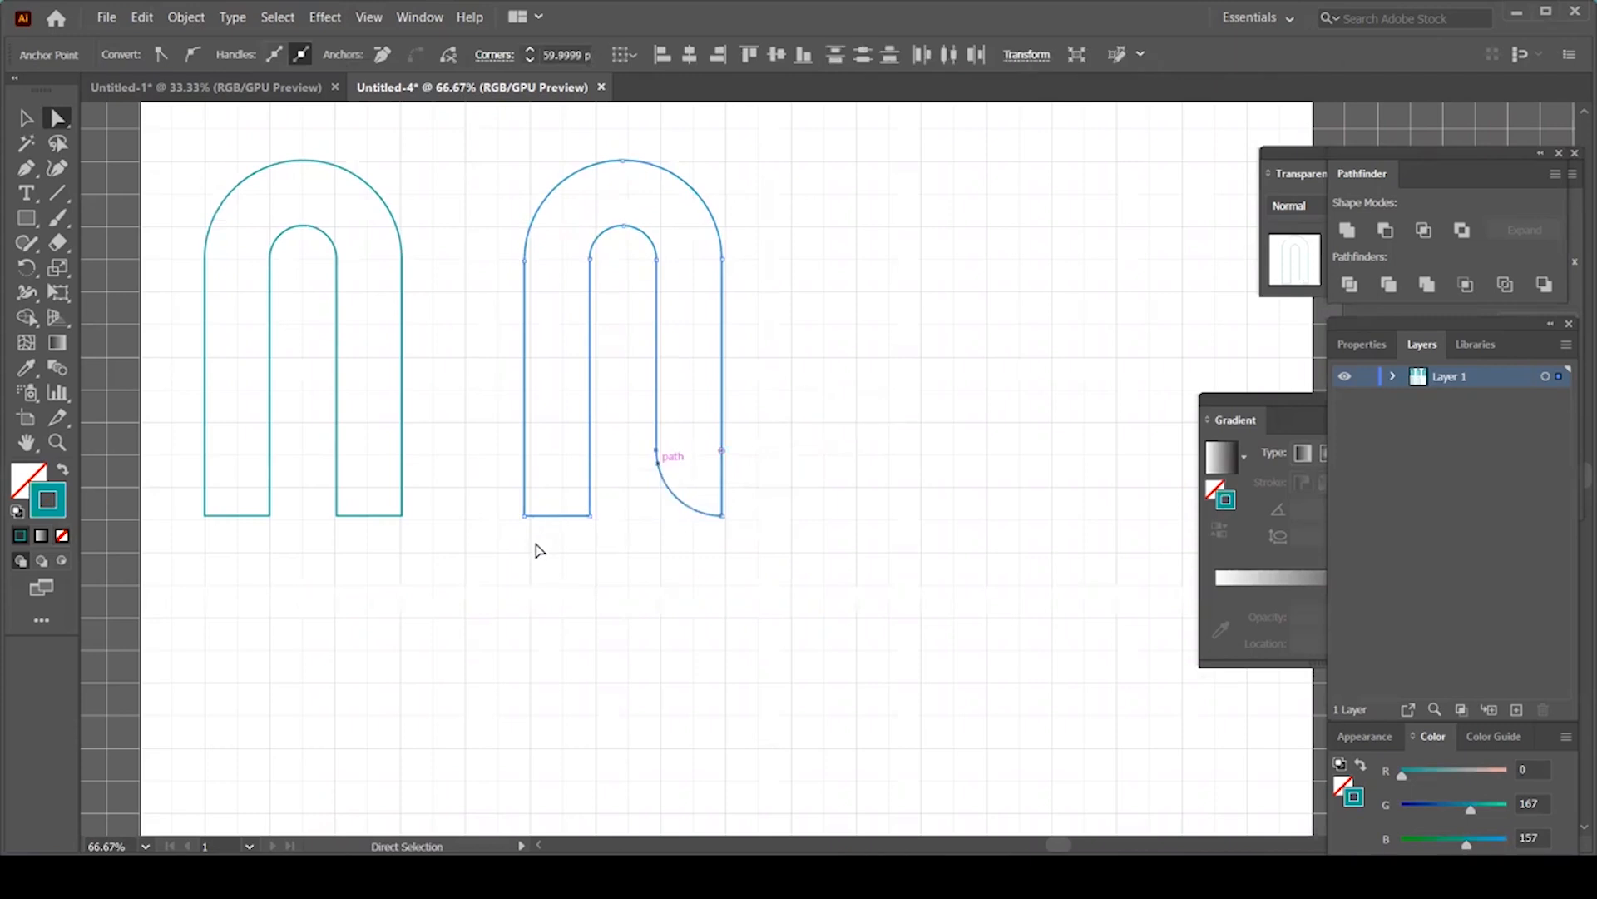
pyautogui.click(589, 517)
pyautogui.moveTo(577, 510); pyautogui.dragTo(464, 436)
pyautogui.click(690, 441)
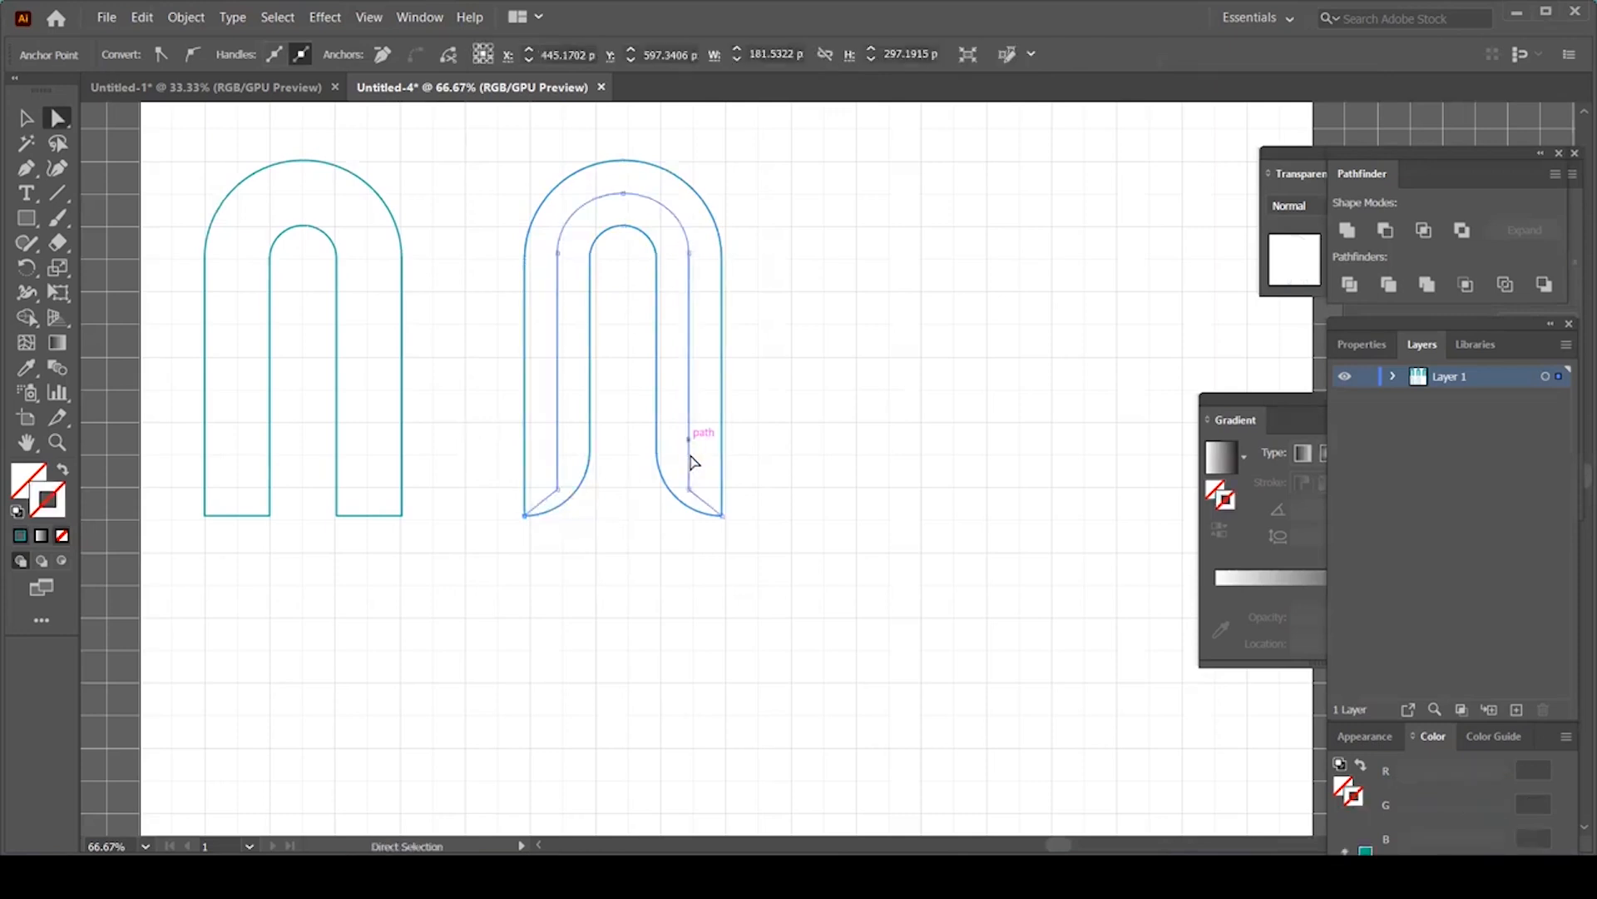
pyautogui.moveTo(687, 491); pyautogui.dragTo(847, 401)
pyautogui.moveTo(559, 491); pyautogui.dragTo(510, 466)
pyautogui.moveTo(487, 450); pyautogui.dragTo(488, 450)
pyautogui.press('v')
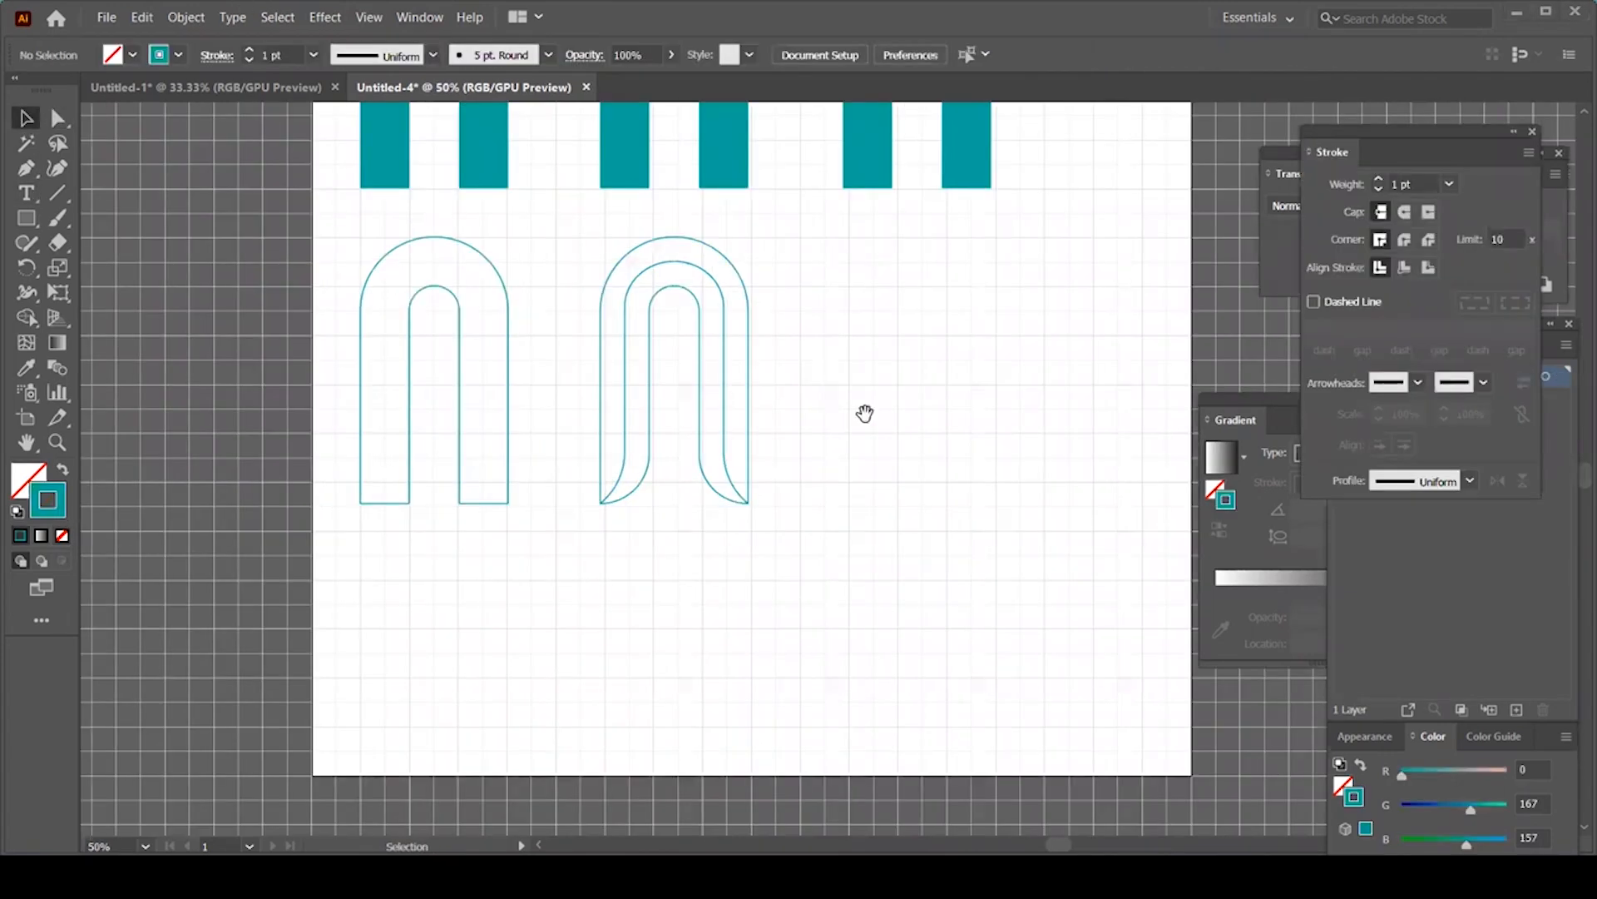
# Step: Duplicate the curved second arch further to the right
pyautogui.moveTo(921, 411); pyautogui.dragTo(769, 520)
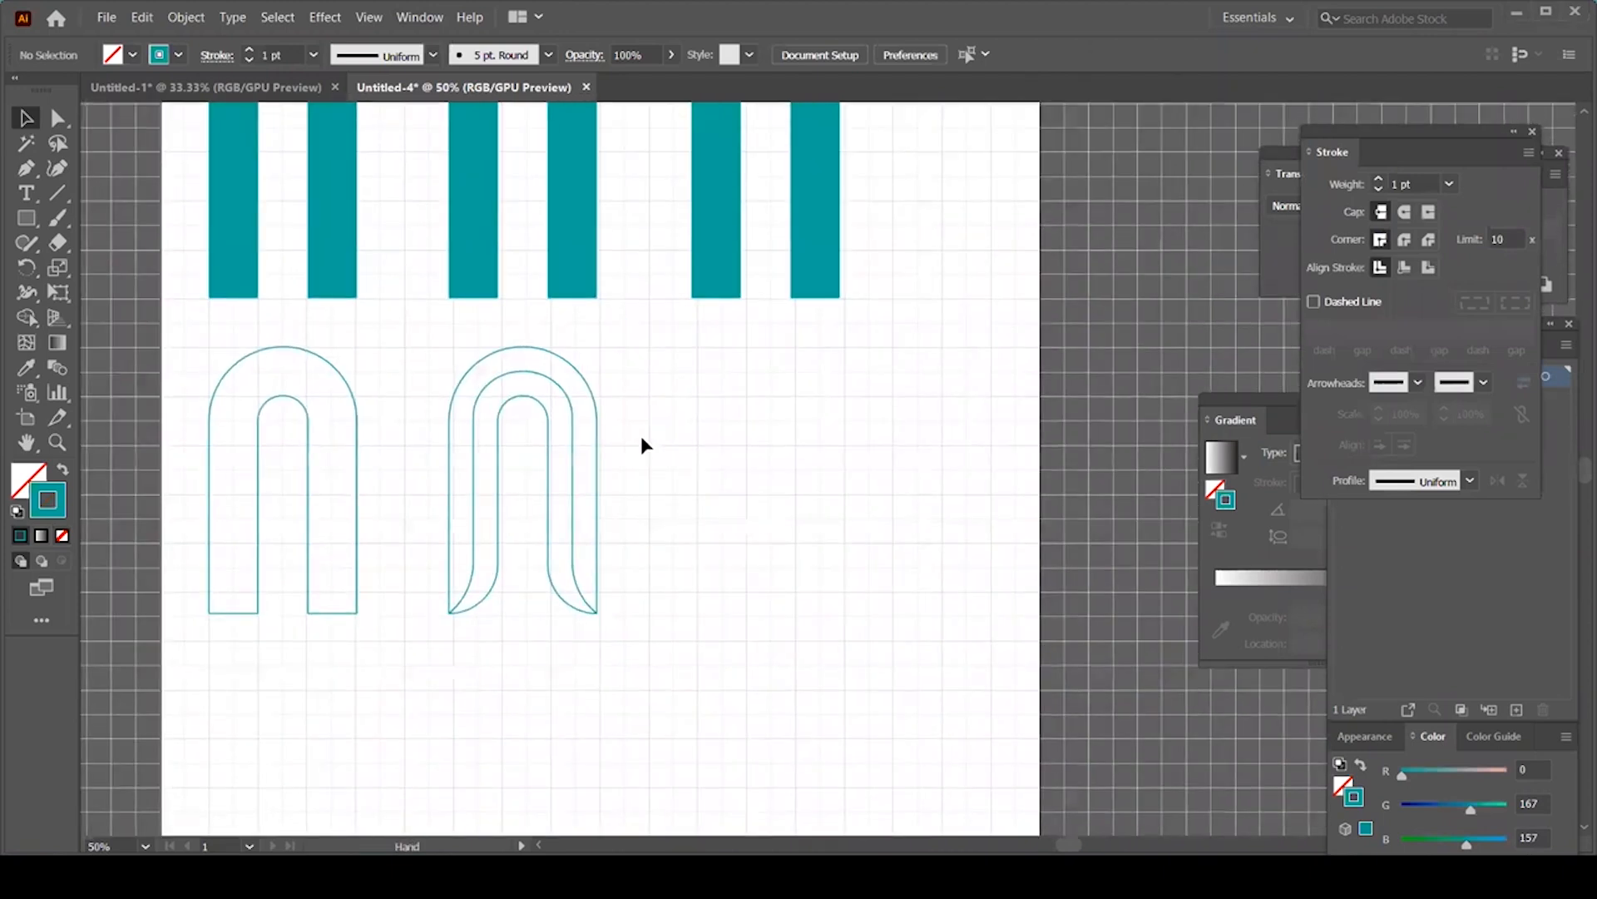
pyautogui.click(574, 507)
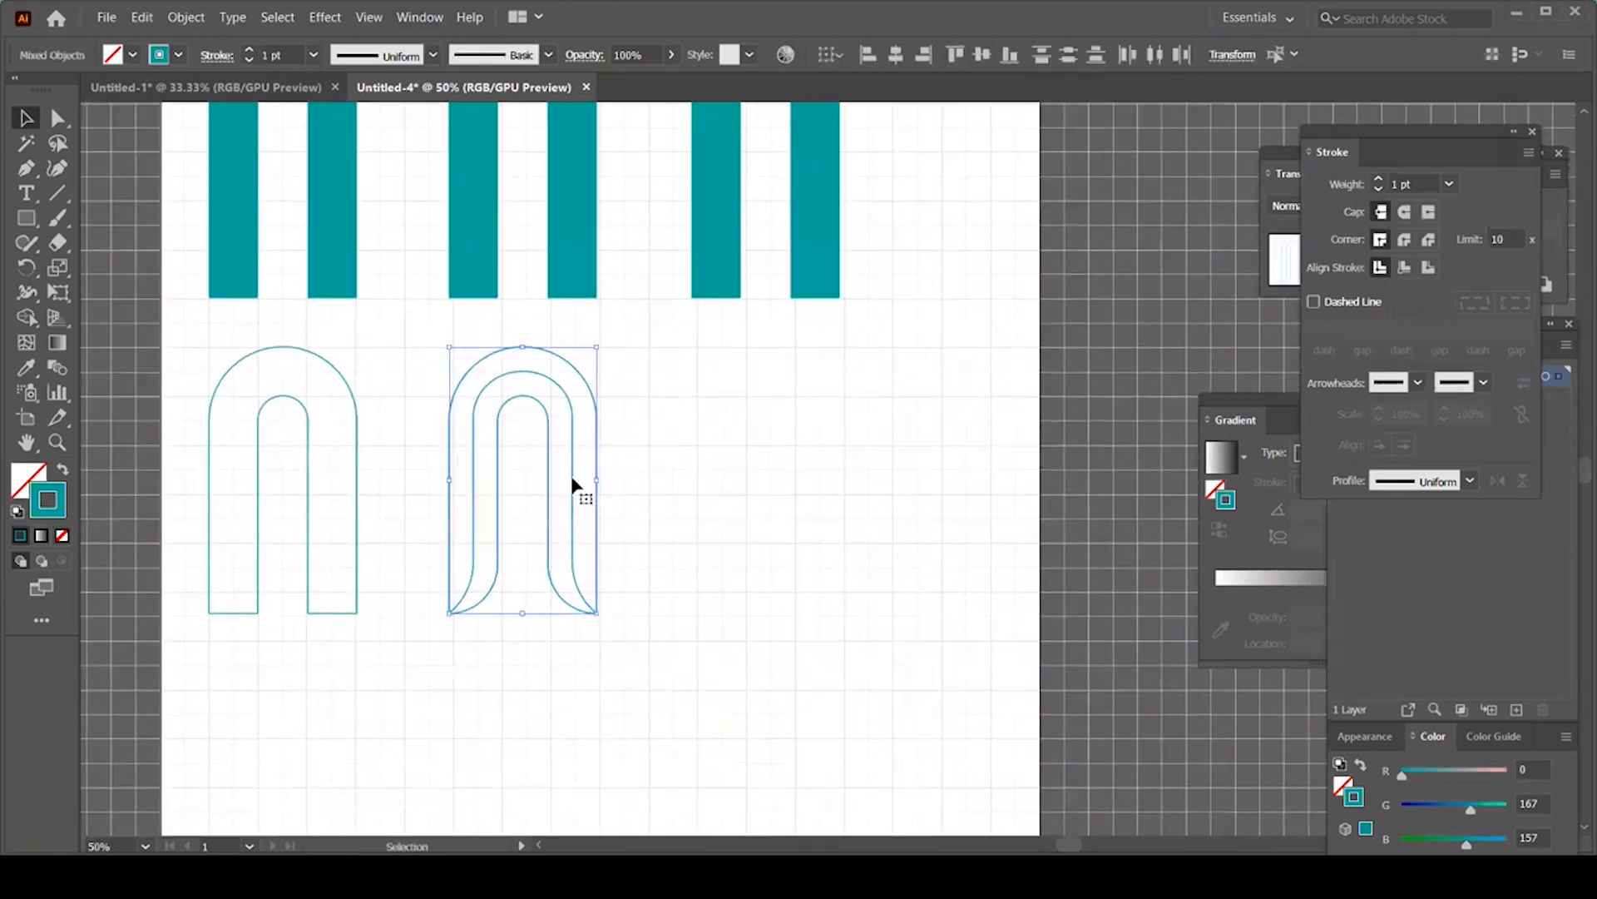
pyautogui.moveTo(572, 482); pyautogui.dragTo(817, 486)
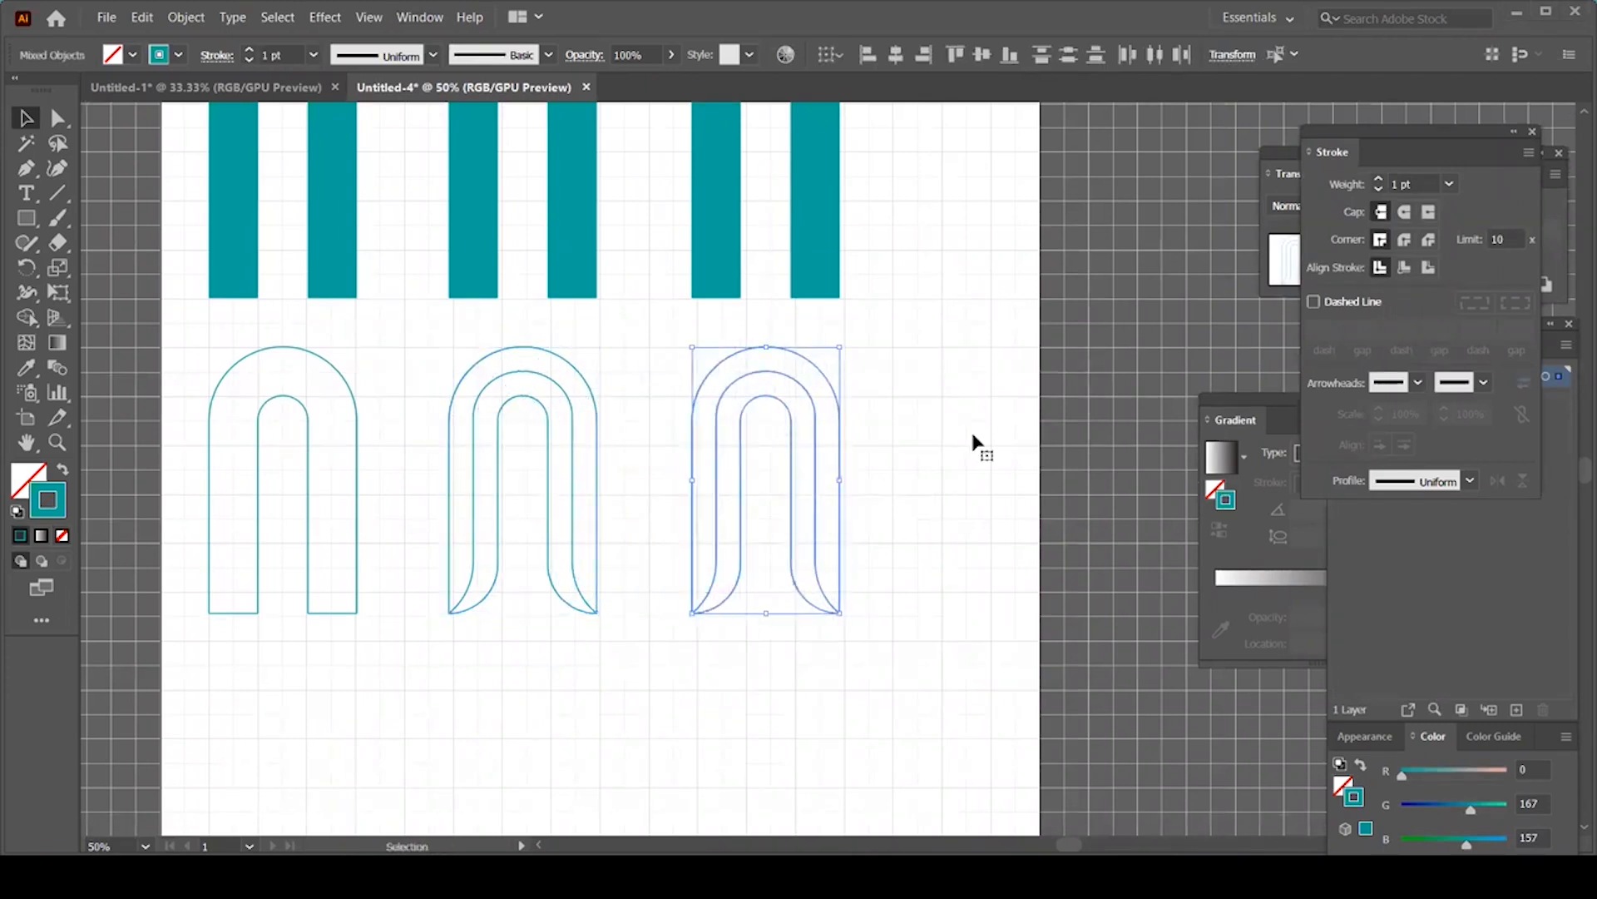
# Step: Ungroup the third arch with Ctrl+Shift+G and select its outer path along with it
pyautogui.click(857, 416)
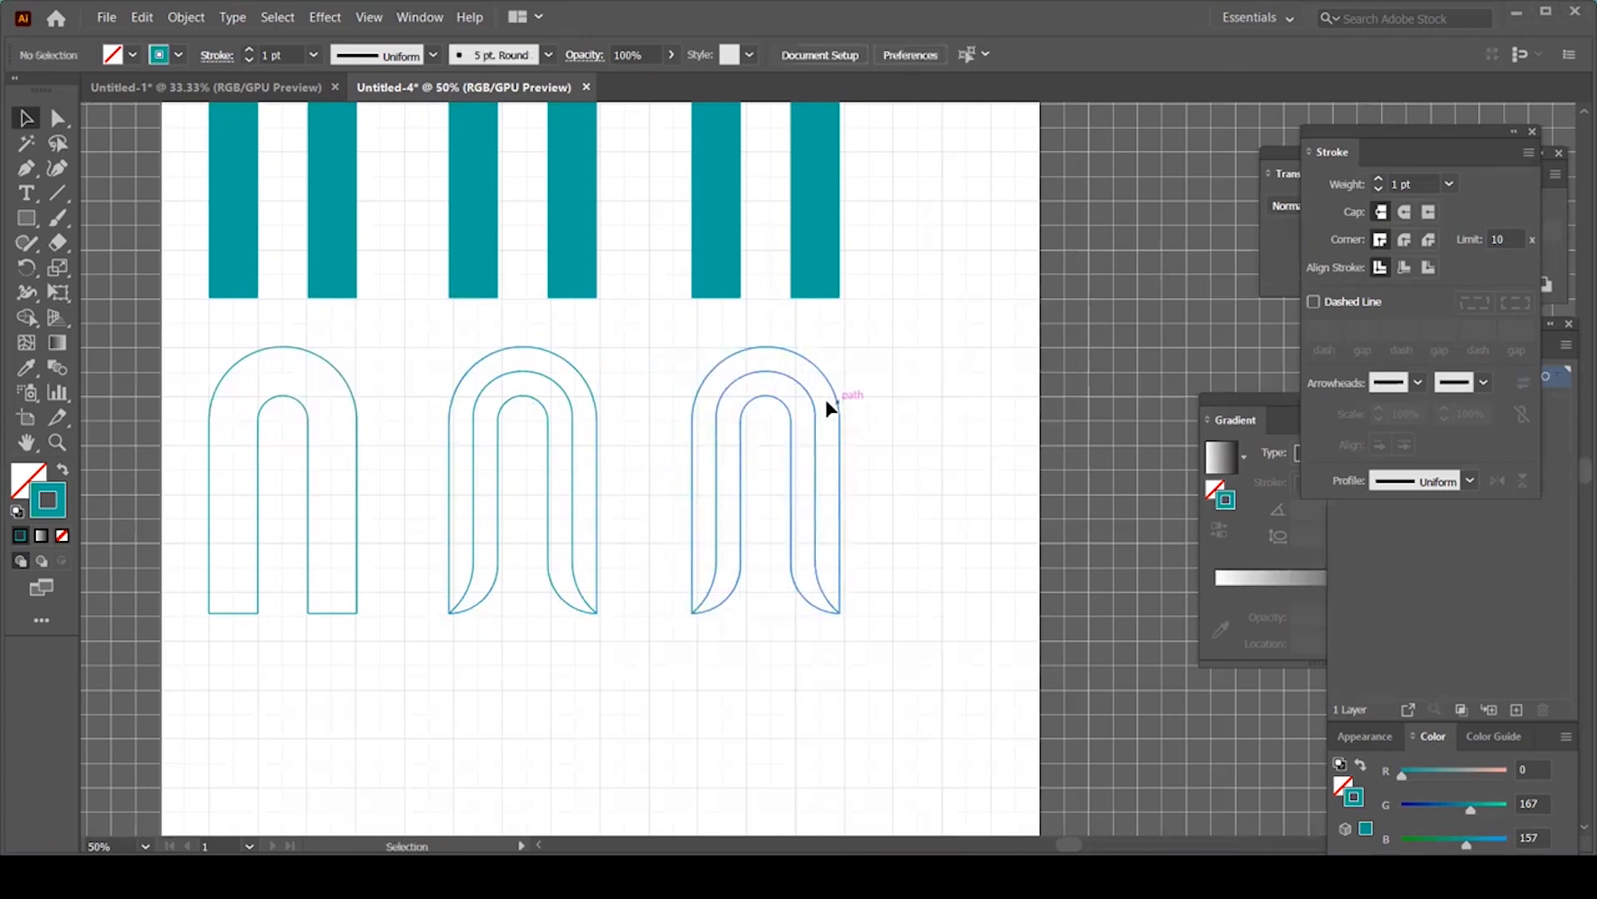
pyautogui.click(827, 401)
pyautogui.hotkey('ctrl', 'shift', 'g')
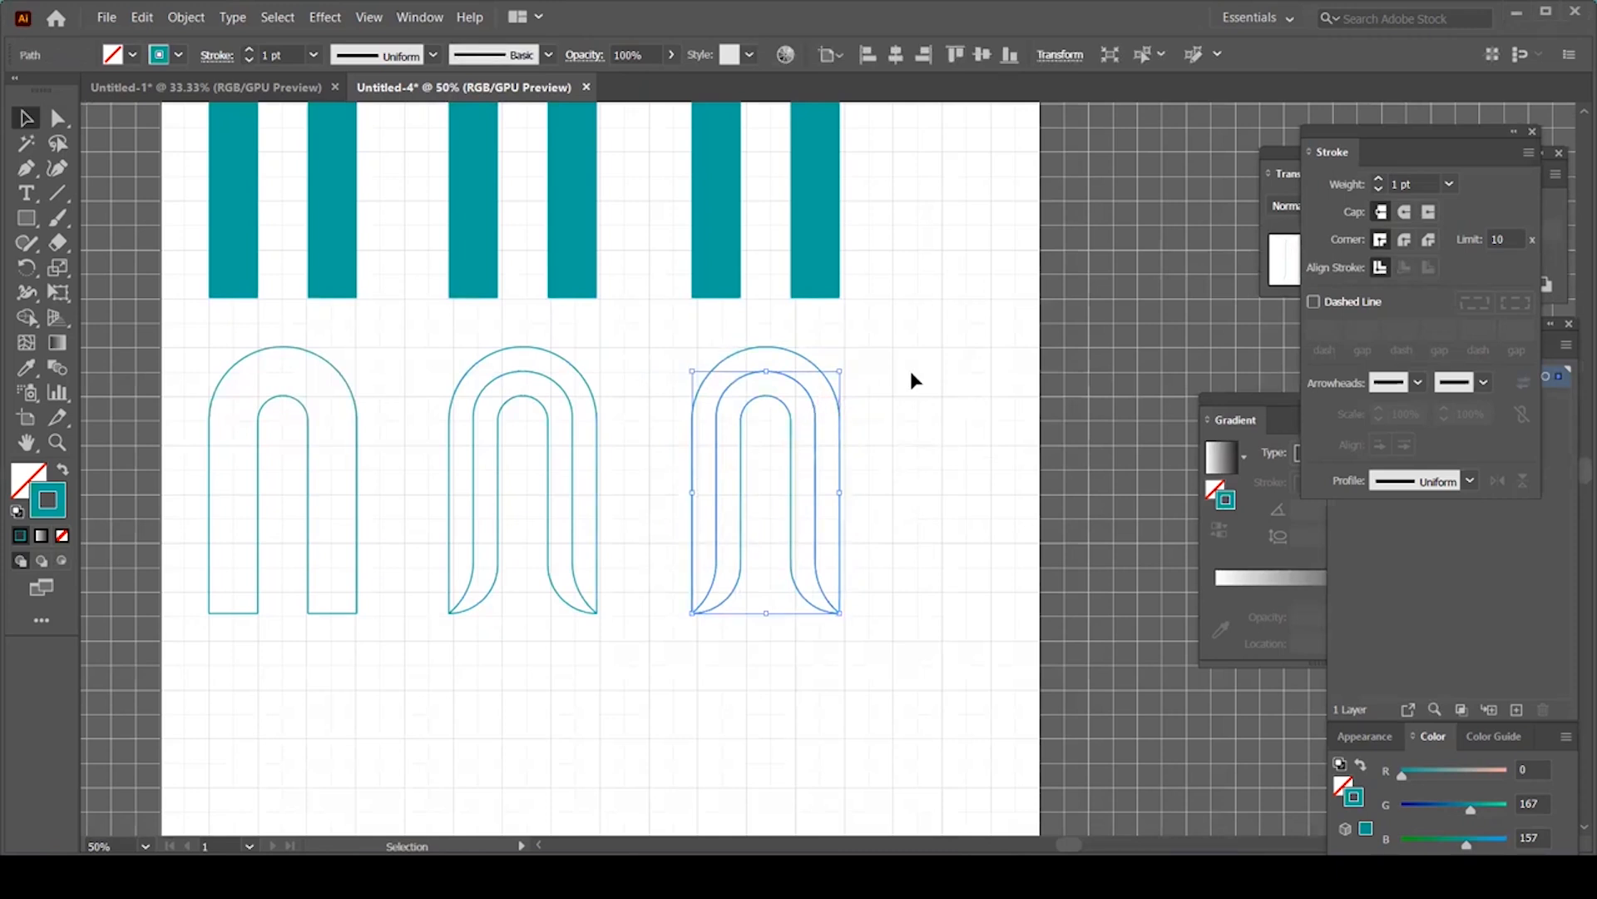
pyautogui.keyDown('shift'); pyautogui.moveTo(915, 365); pyautogui.dragTo(720, 533); pyautogui.keyUp('shift')
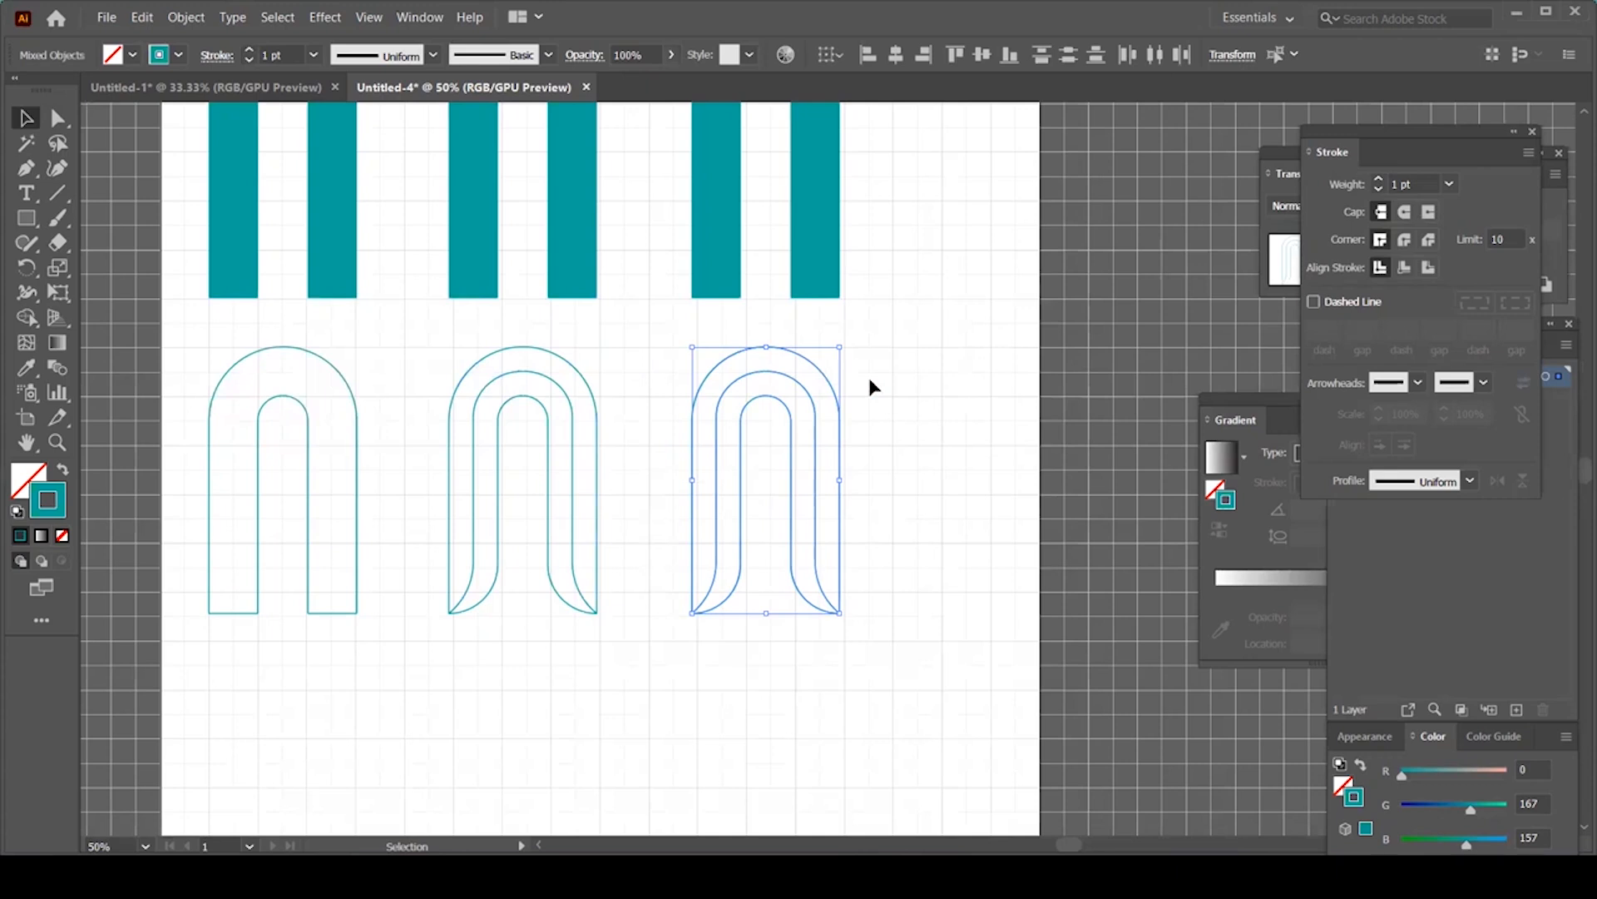
# Step: Float the Pathfinder panel above the layers, closing the Stroke and Transparency panels
pyautogui.click(422, 20)
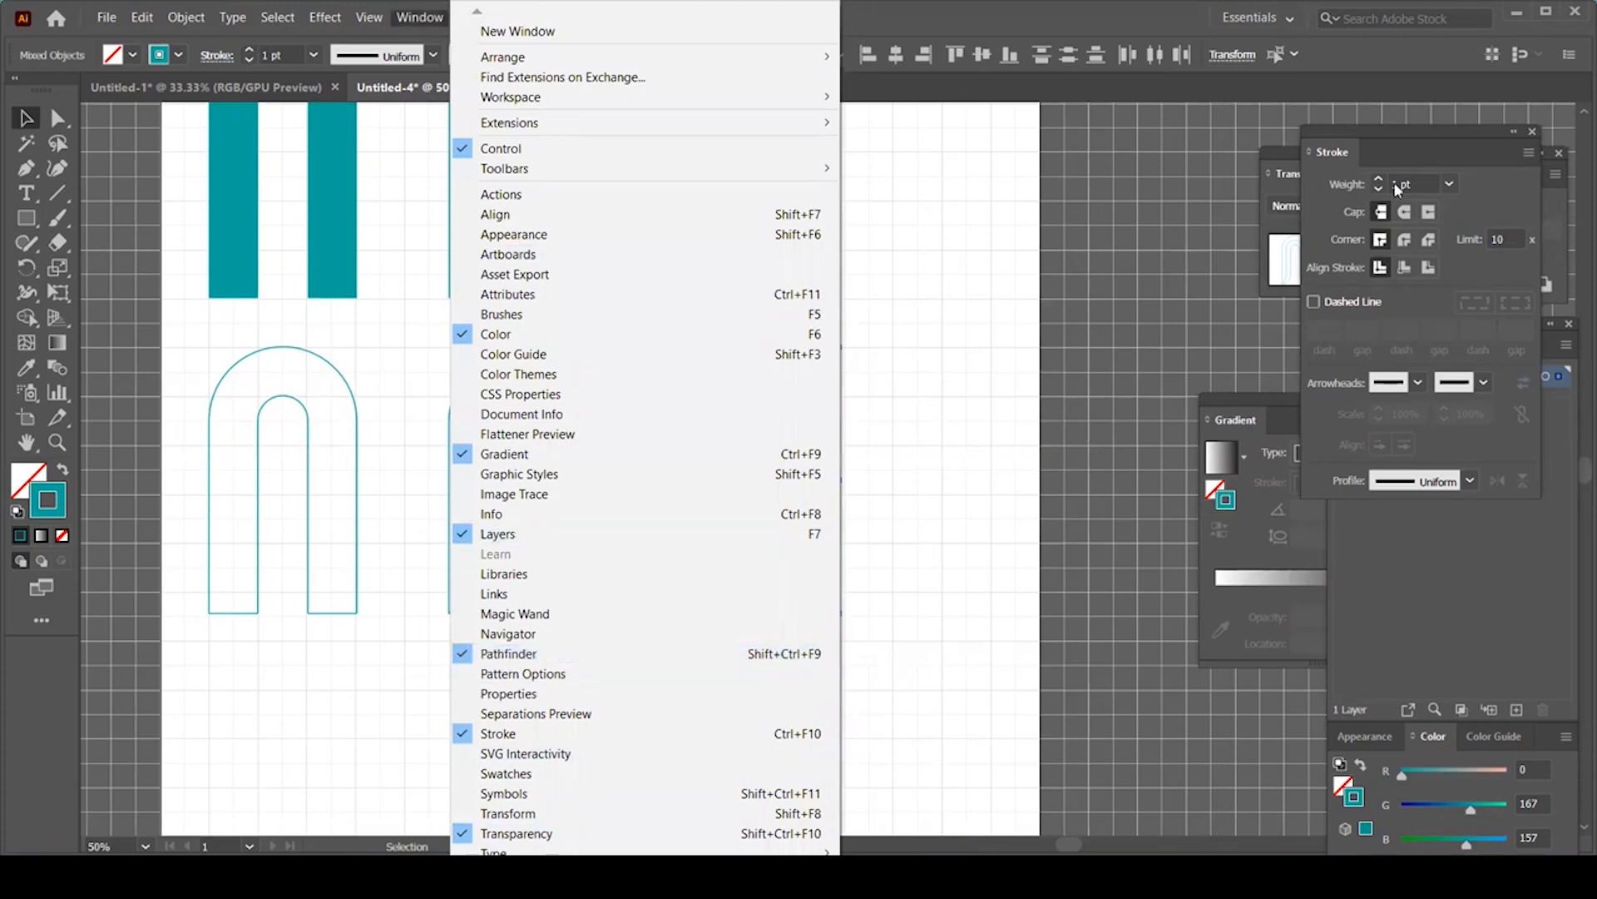
pyautogui.moveTo(1374, 125); pyautogui.dragTo(1140, 125)
pyautogui.moveTo(1303, 131); pyautogui.dragTo(1265, 105)
pyautogui.moveTo(1475, 169); pyautogui.dragTo(1037, 231)
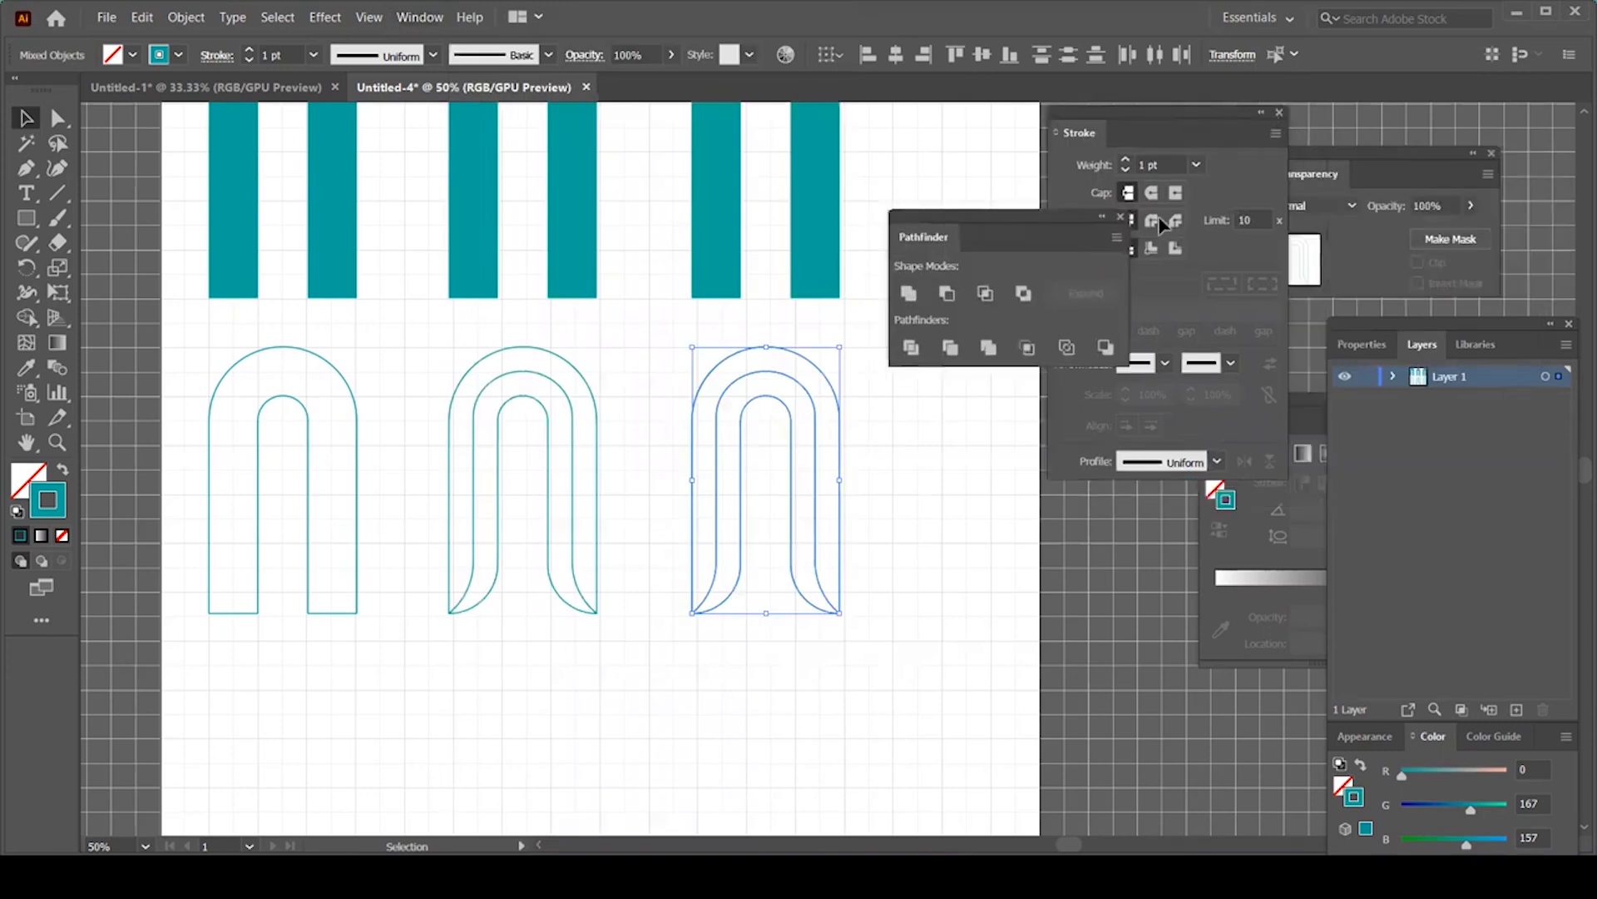
pyautogui.click(1280, 113)
pyautogui.click(1492, 154)
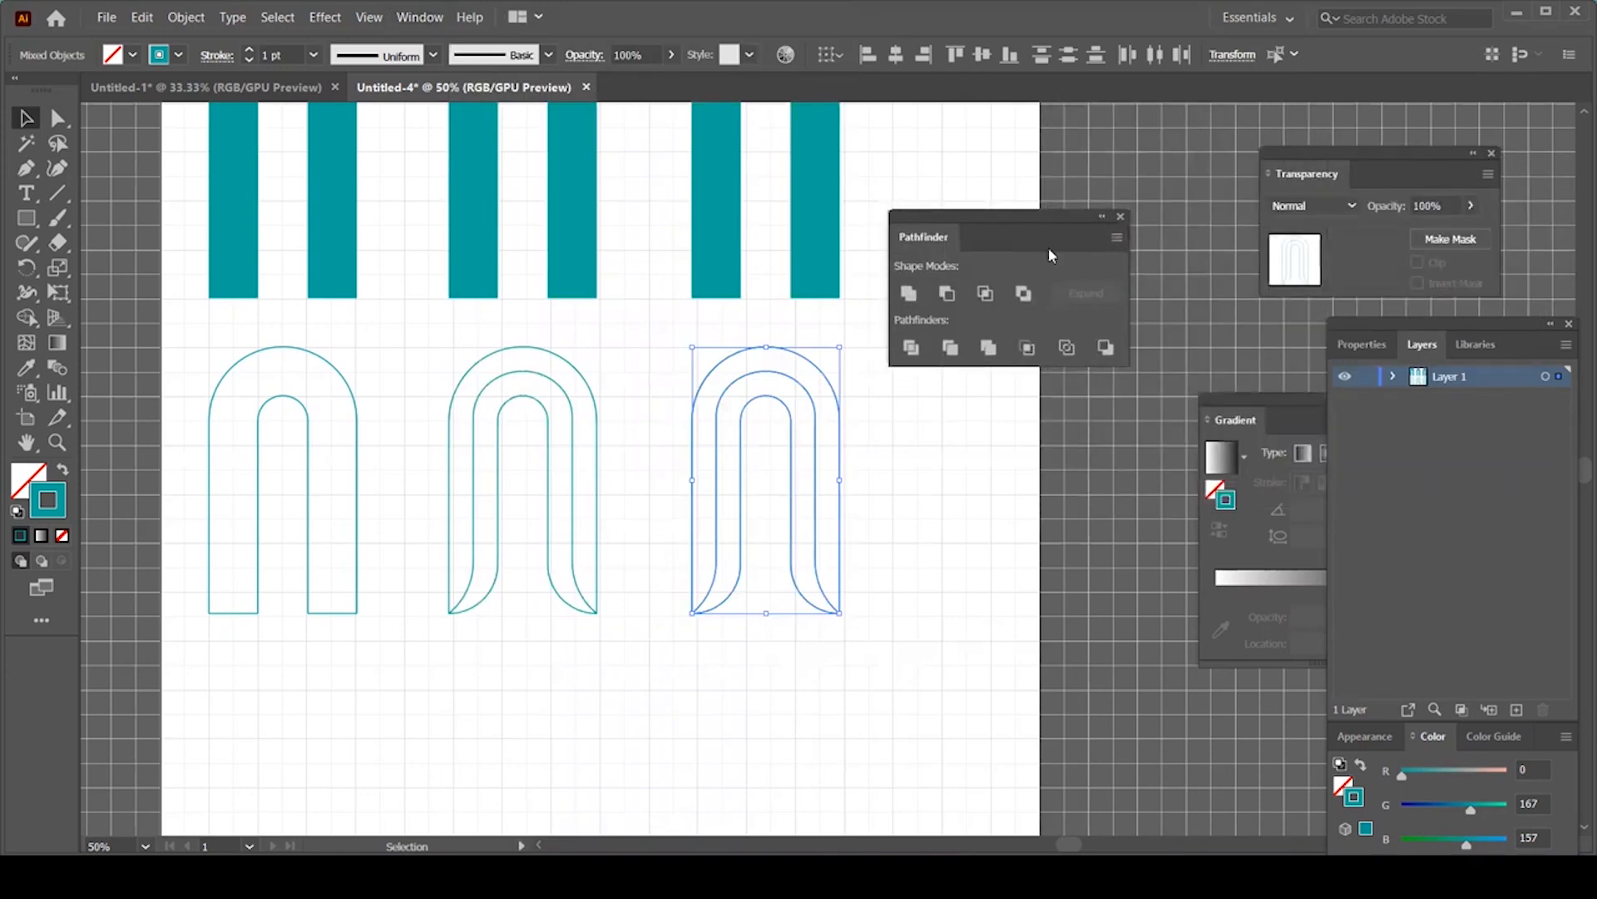
pyautogui.moveTo(1016, 217); pyautogui.dragTo(1259, 153)
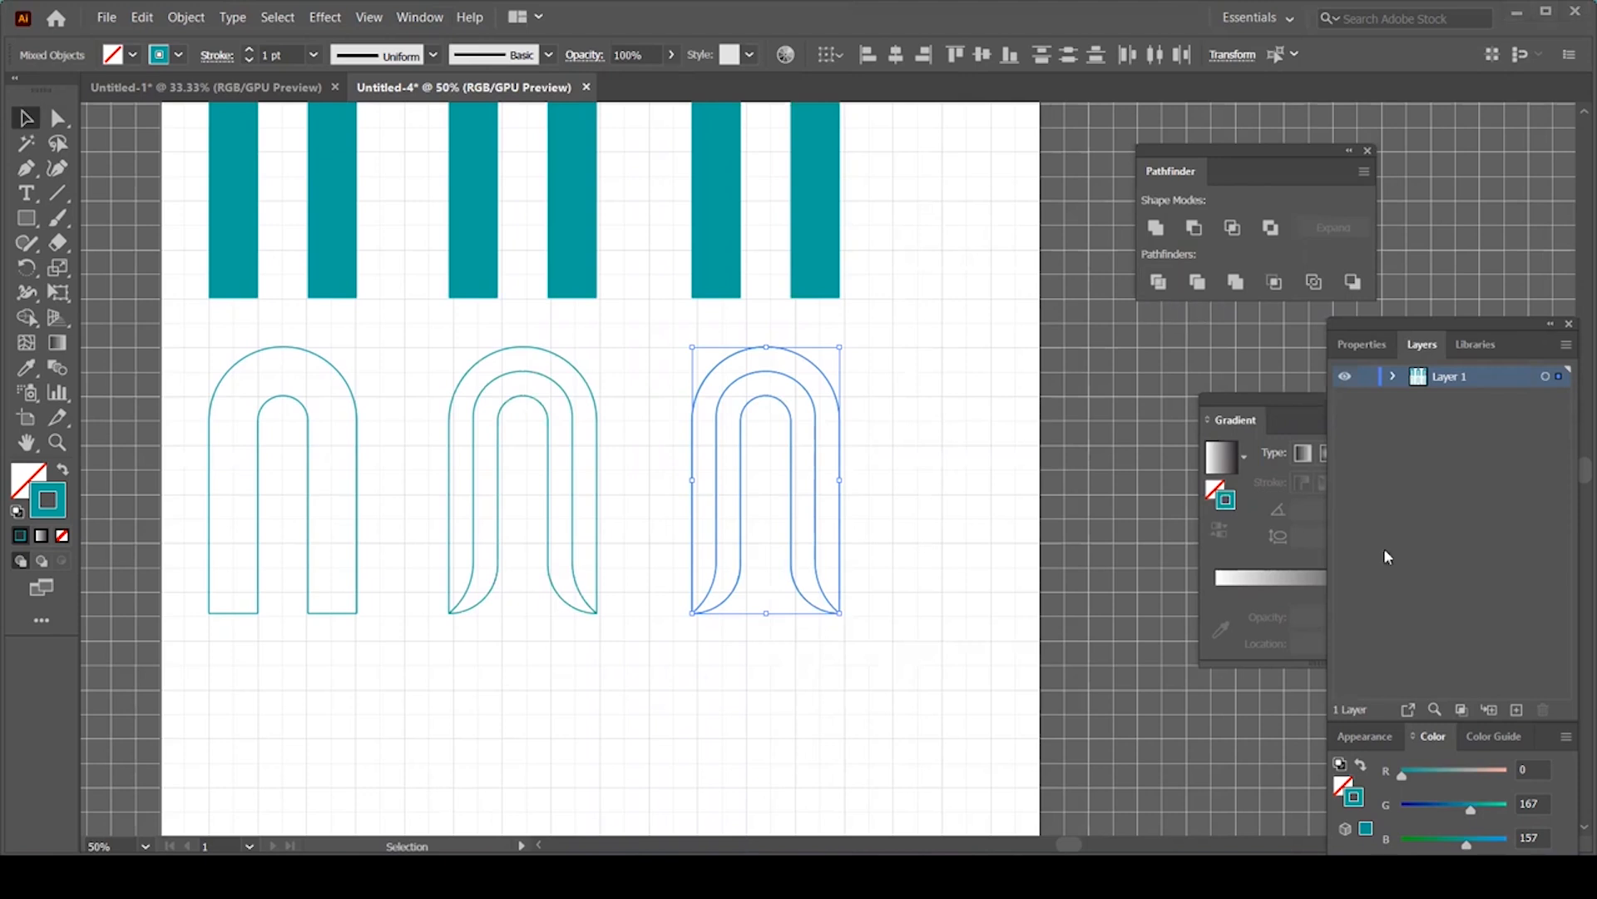
# Step: Divide the third arch in Pathfinder, then ungroup it into separate inner and outer bands
pyautogui.click(1156, 283)
pyautogui.click(902, 516)
pyautogui.click(816, 492)
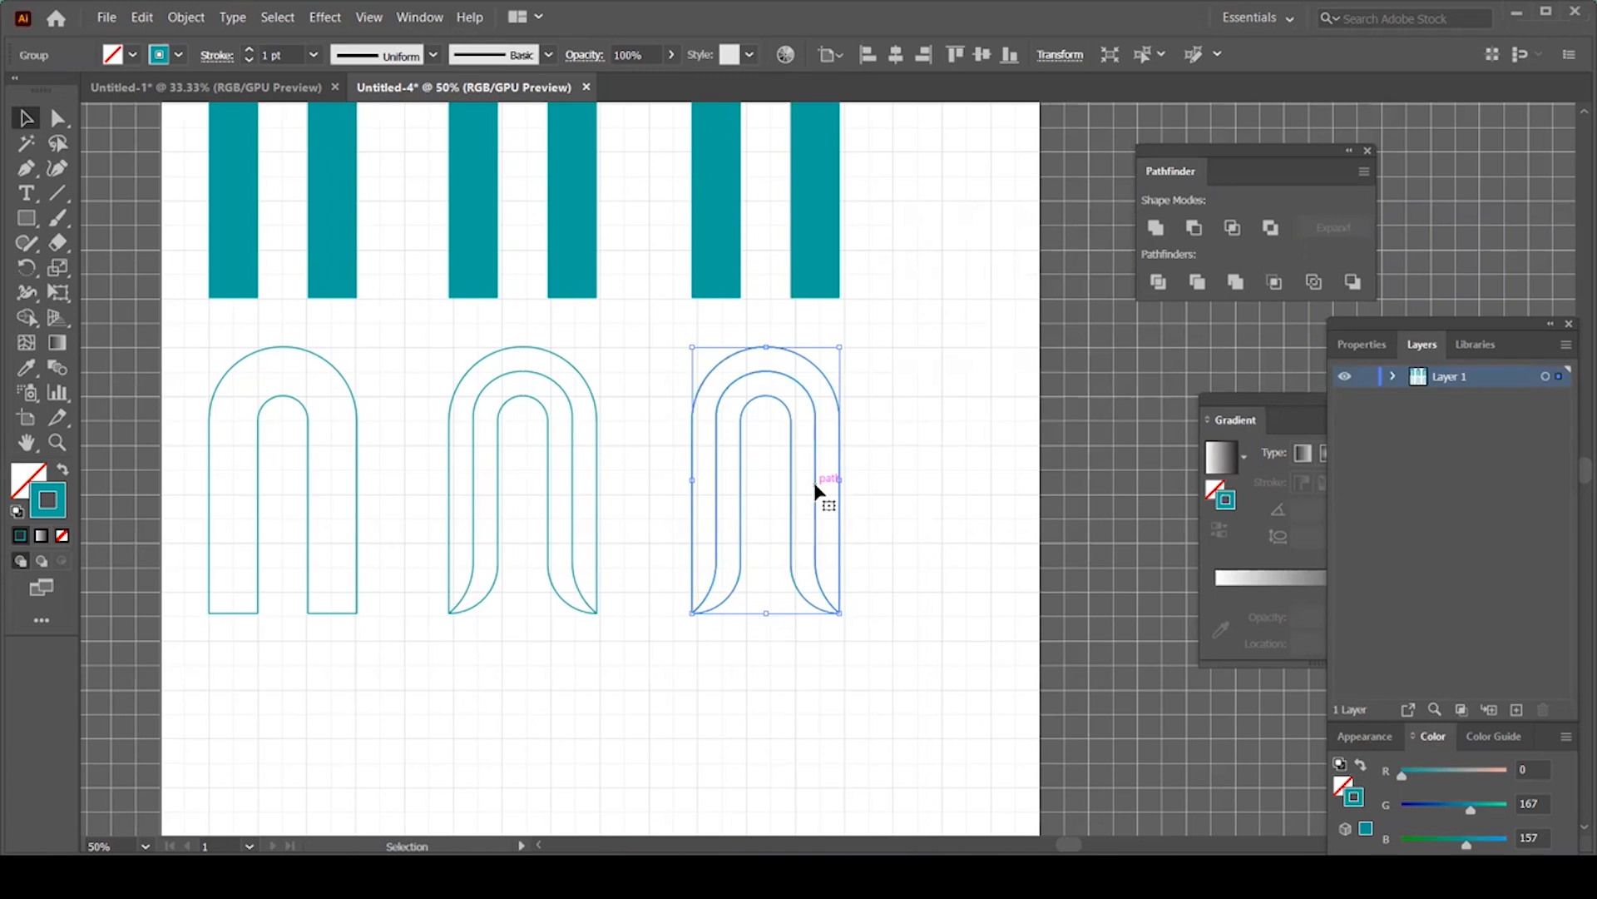
pyautogui.rightClick(816, 492)
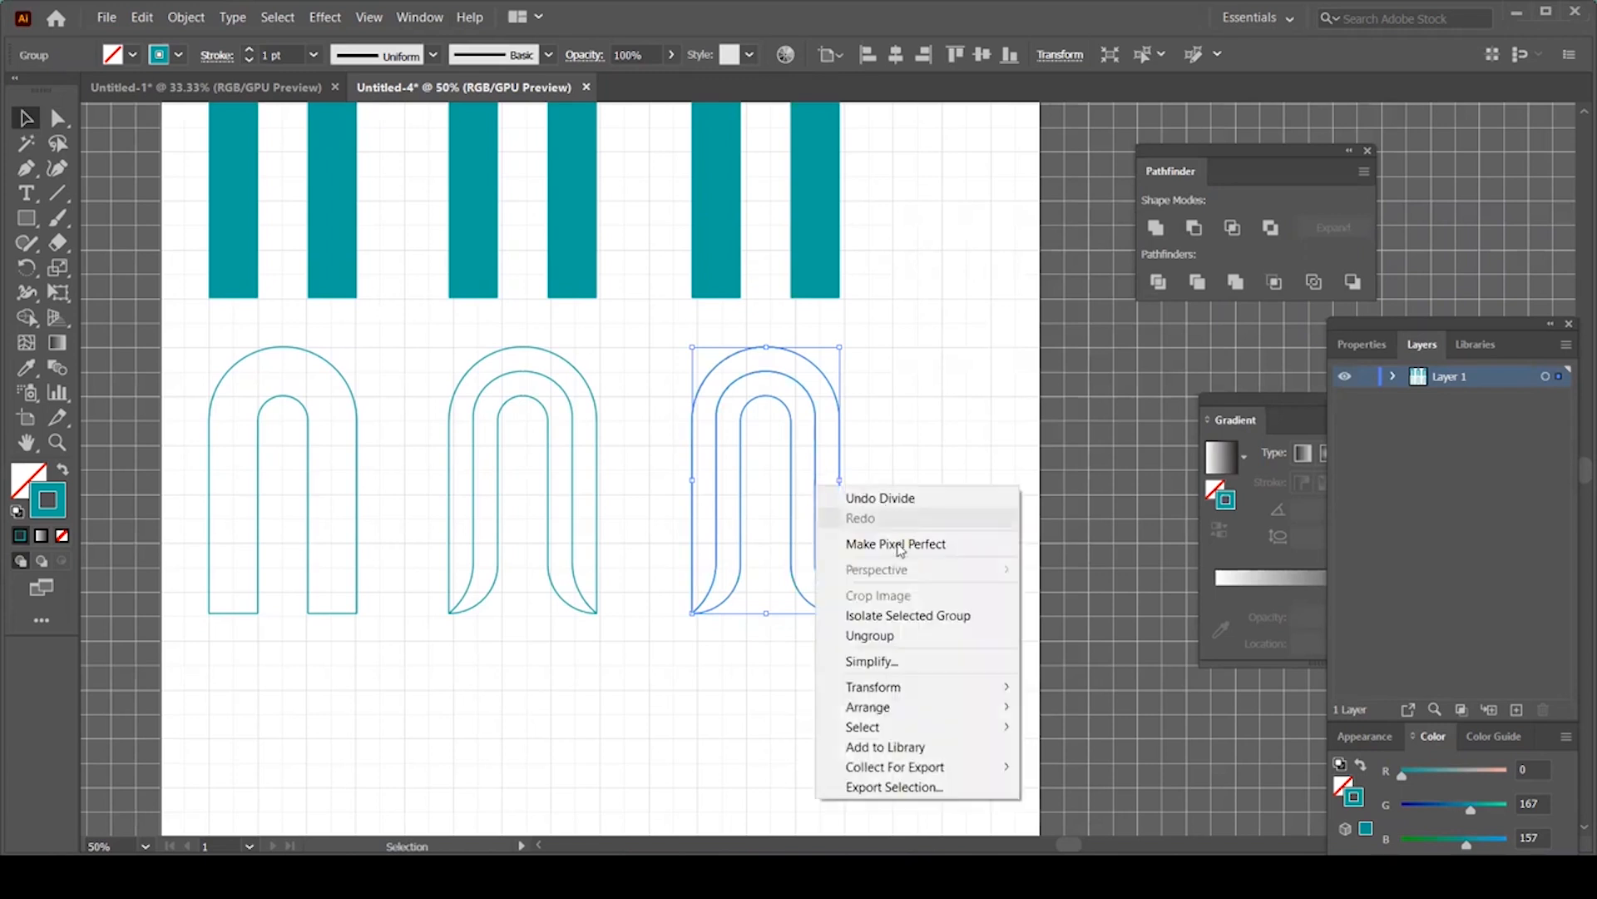
pyautogui.click(890, 636)
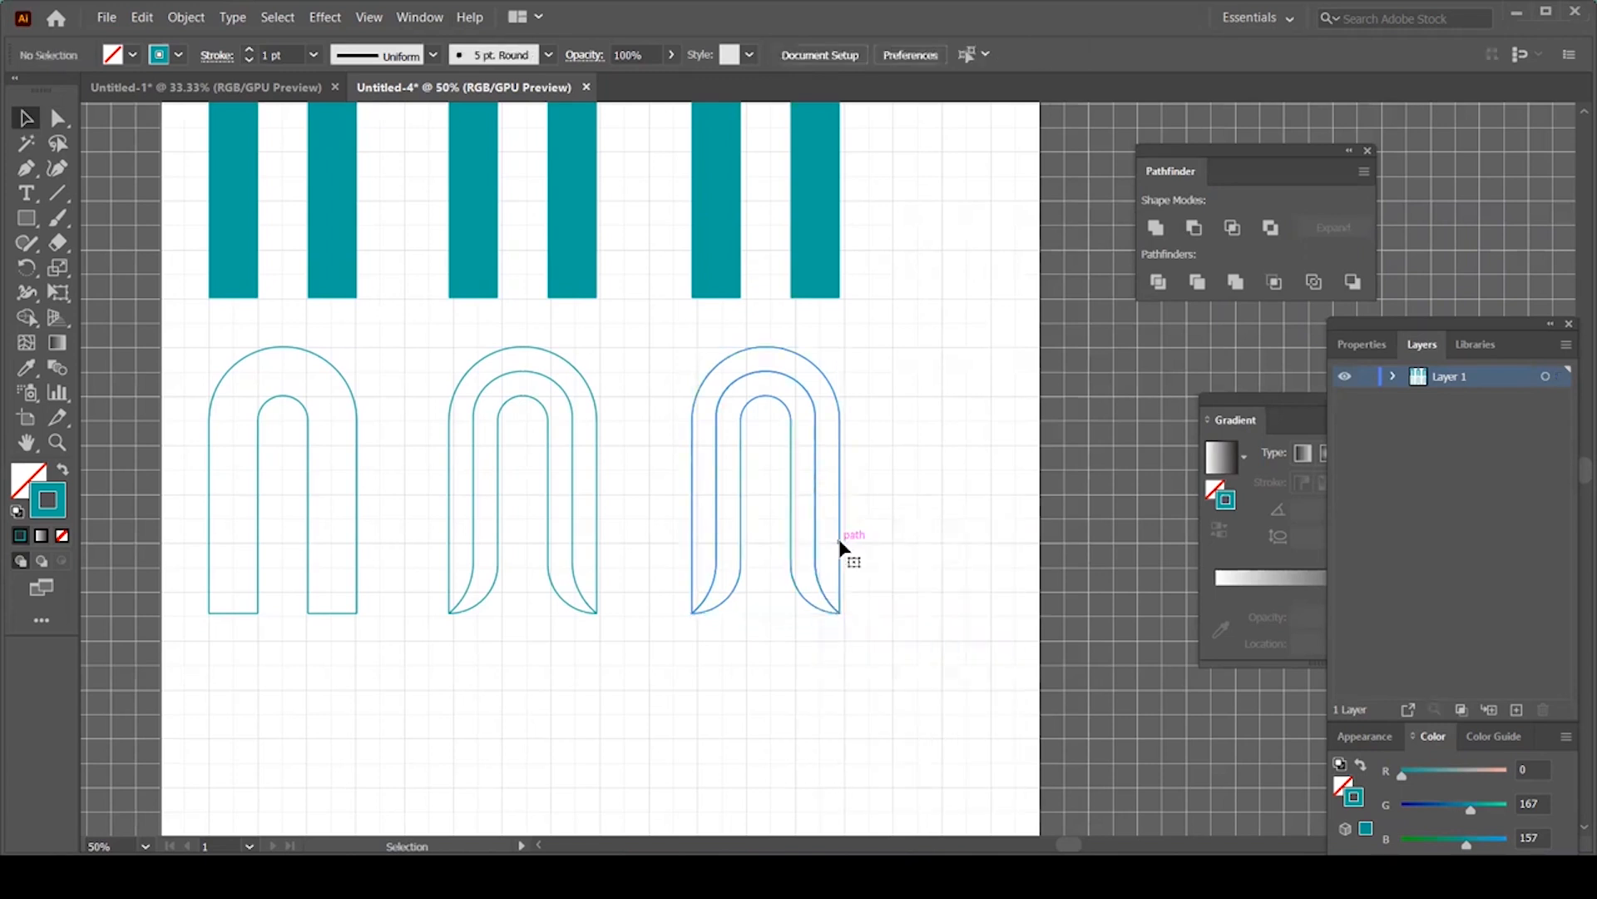
pyautogui.click(791, 513)
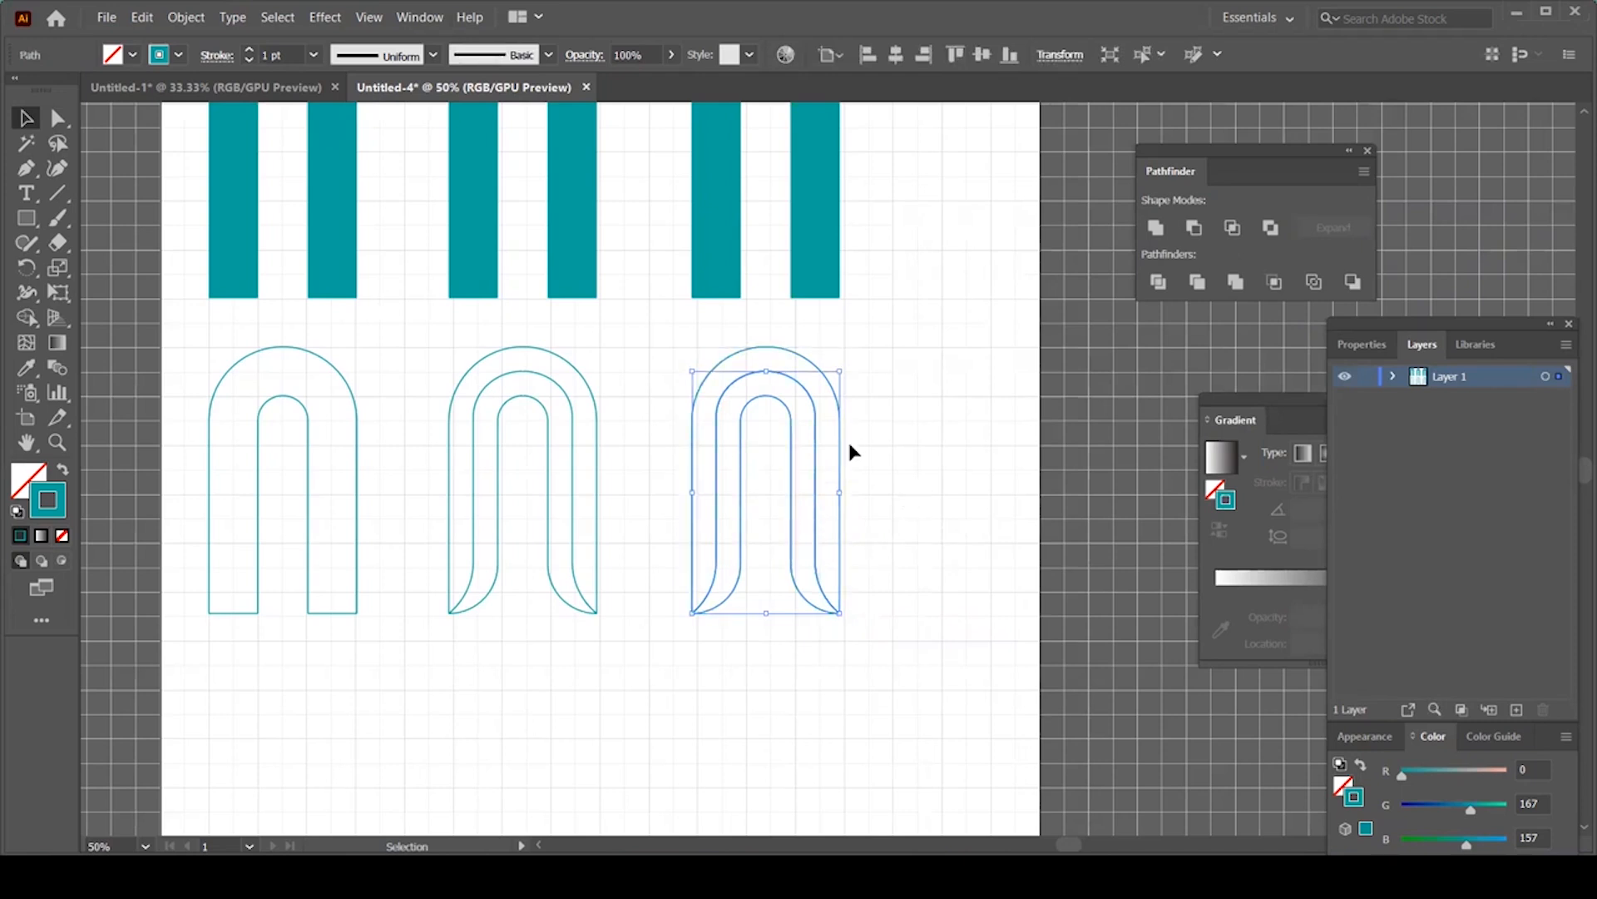
pyautogui.click(816, 366)
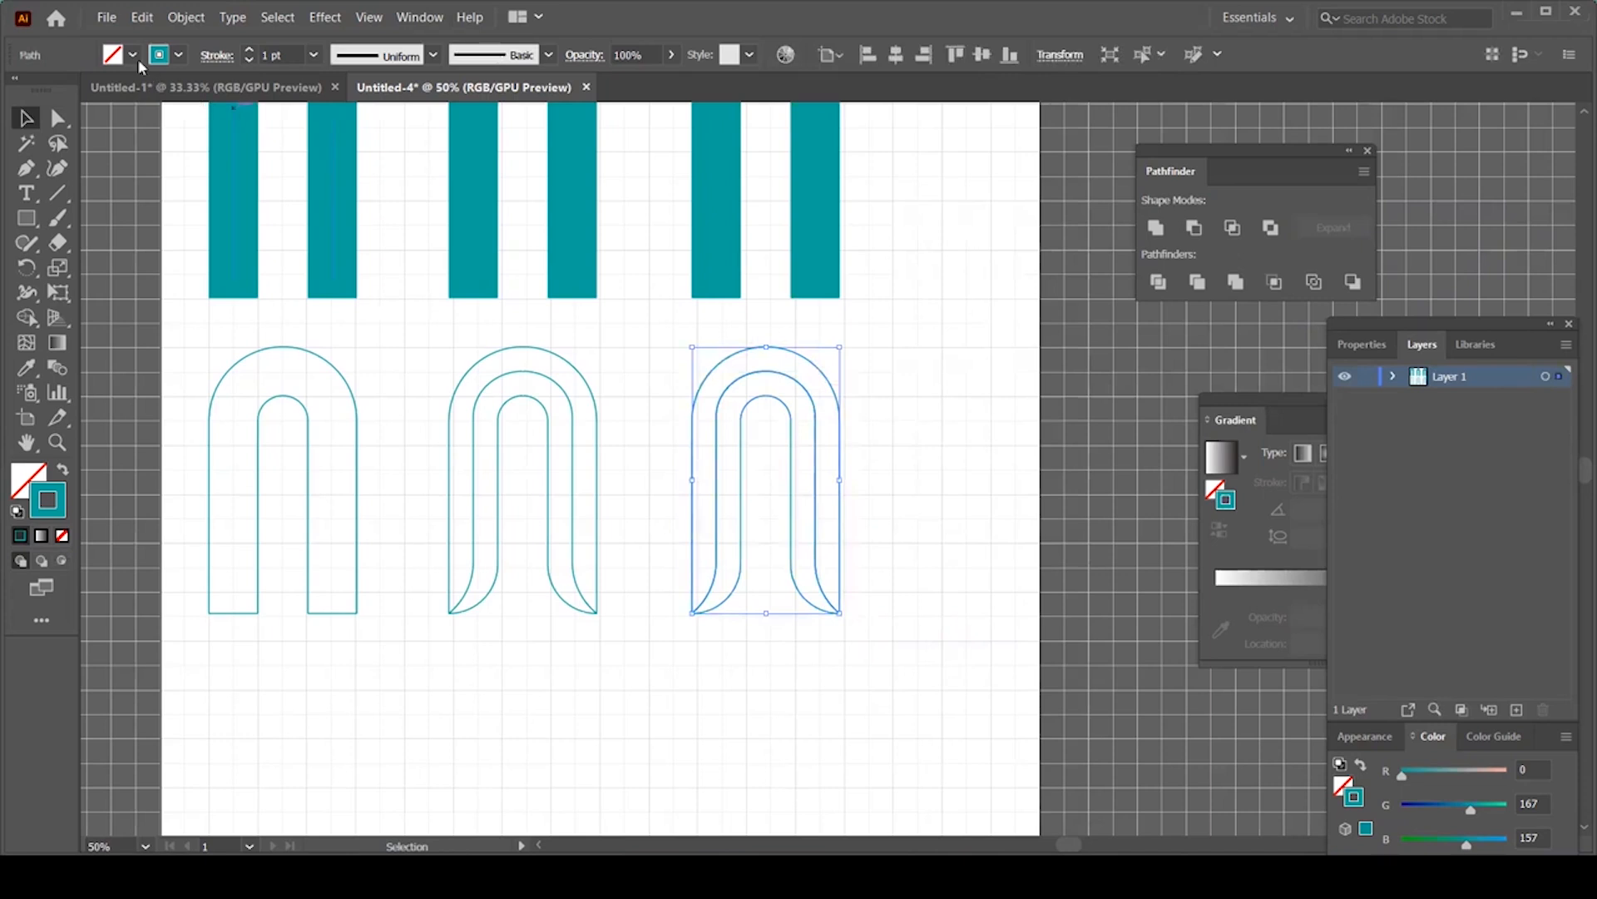
pyautogui.click(132, 55)
pyautogui.click(87, 90)
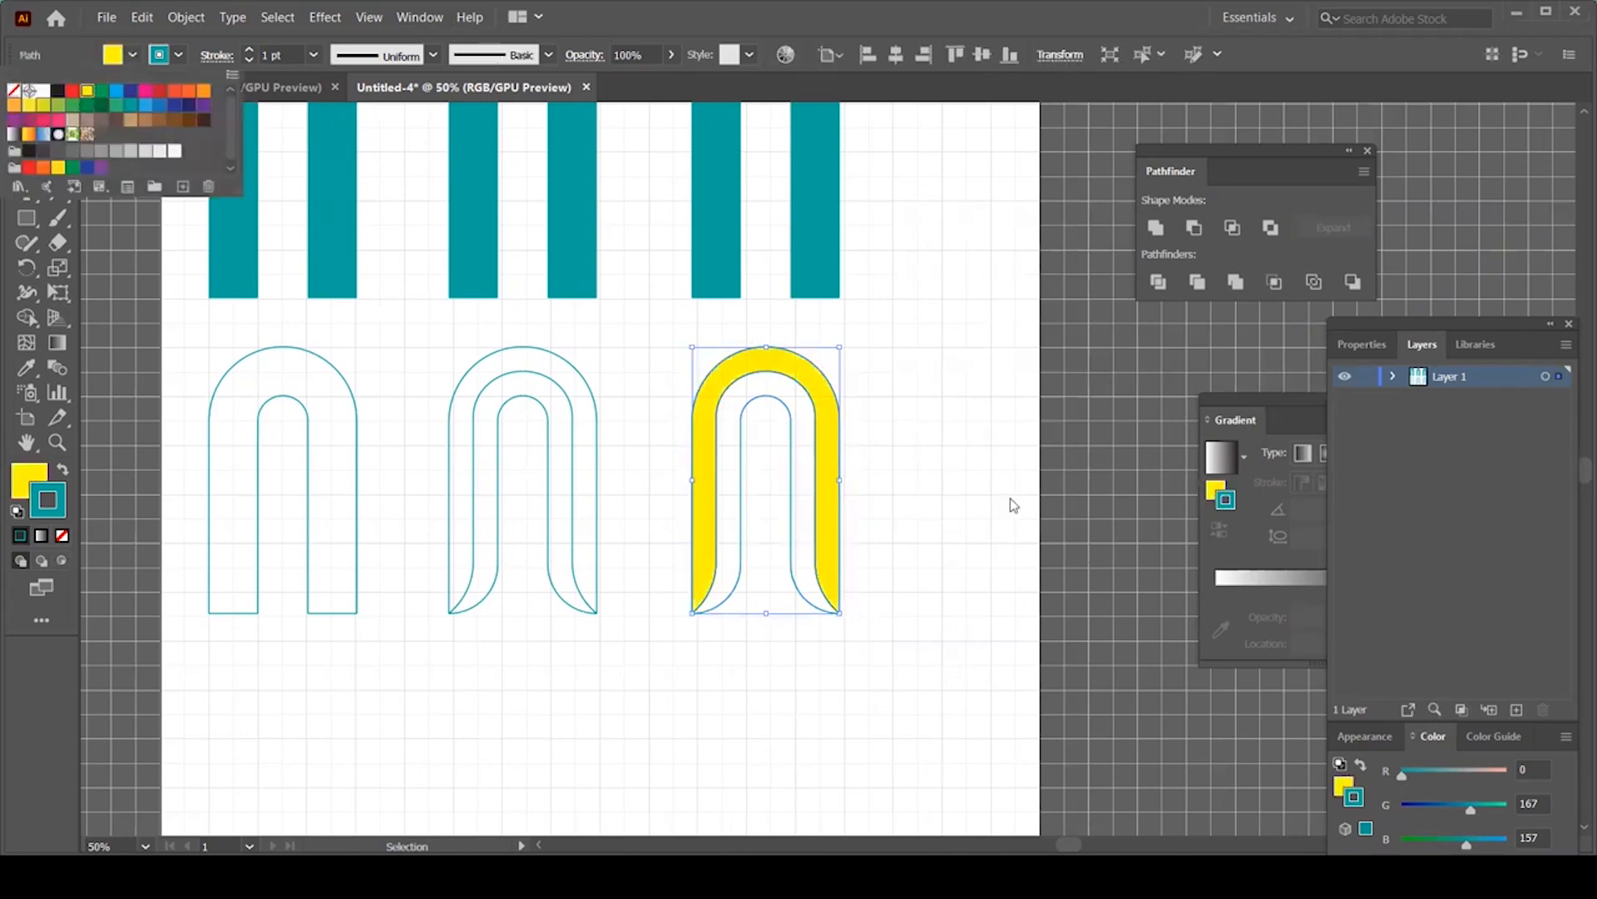
pyautogui.click(775, 412)
pyautogui.click(788, 413)
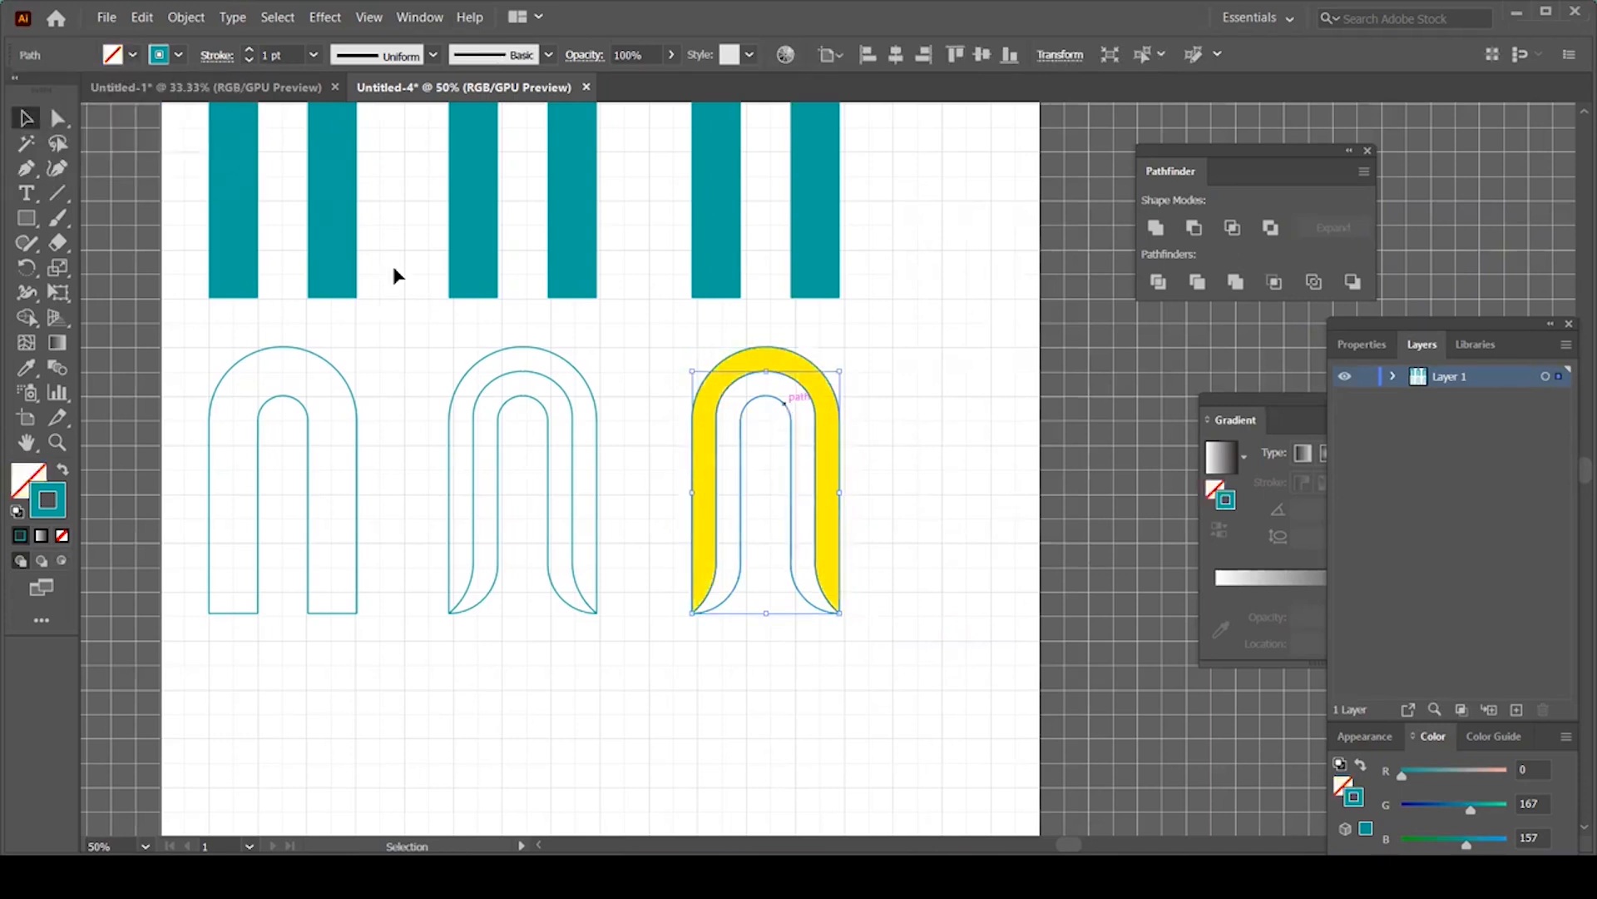
pyautogui.click(132, 55)
pyautogui.click(115, 89)
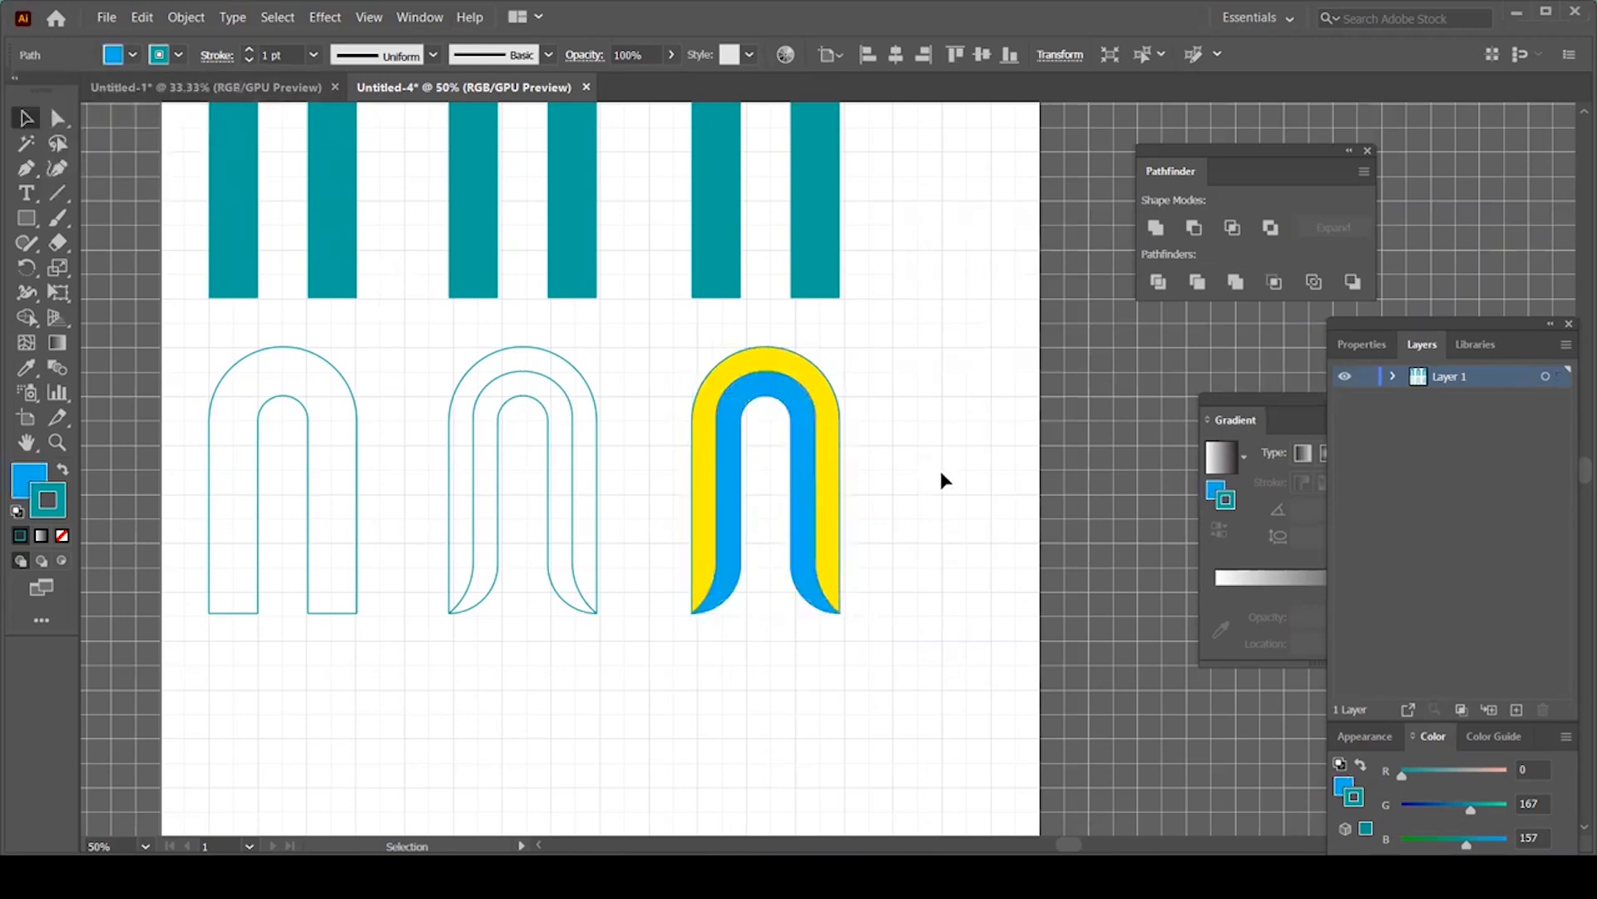
pyautogui.click(948, 476)
pyautogui.click(598, 481)
pyautogui.click(132, 55)
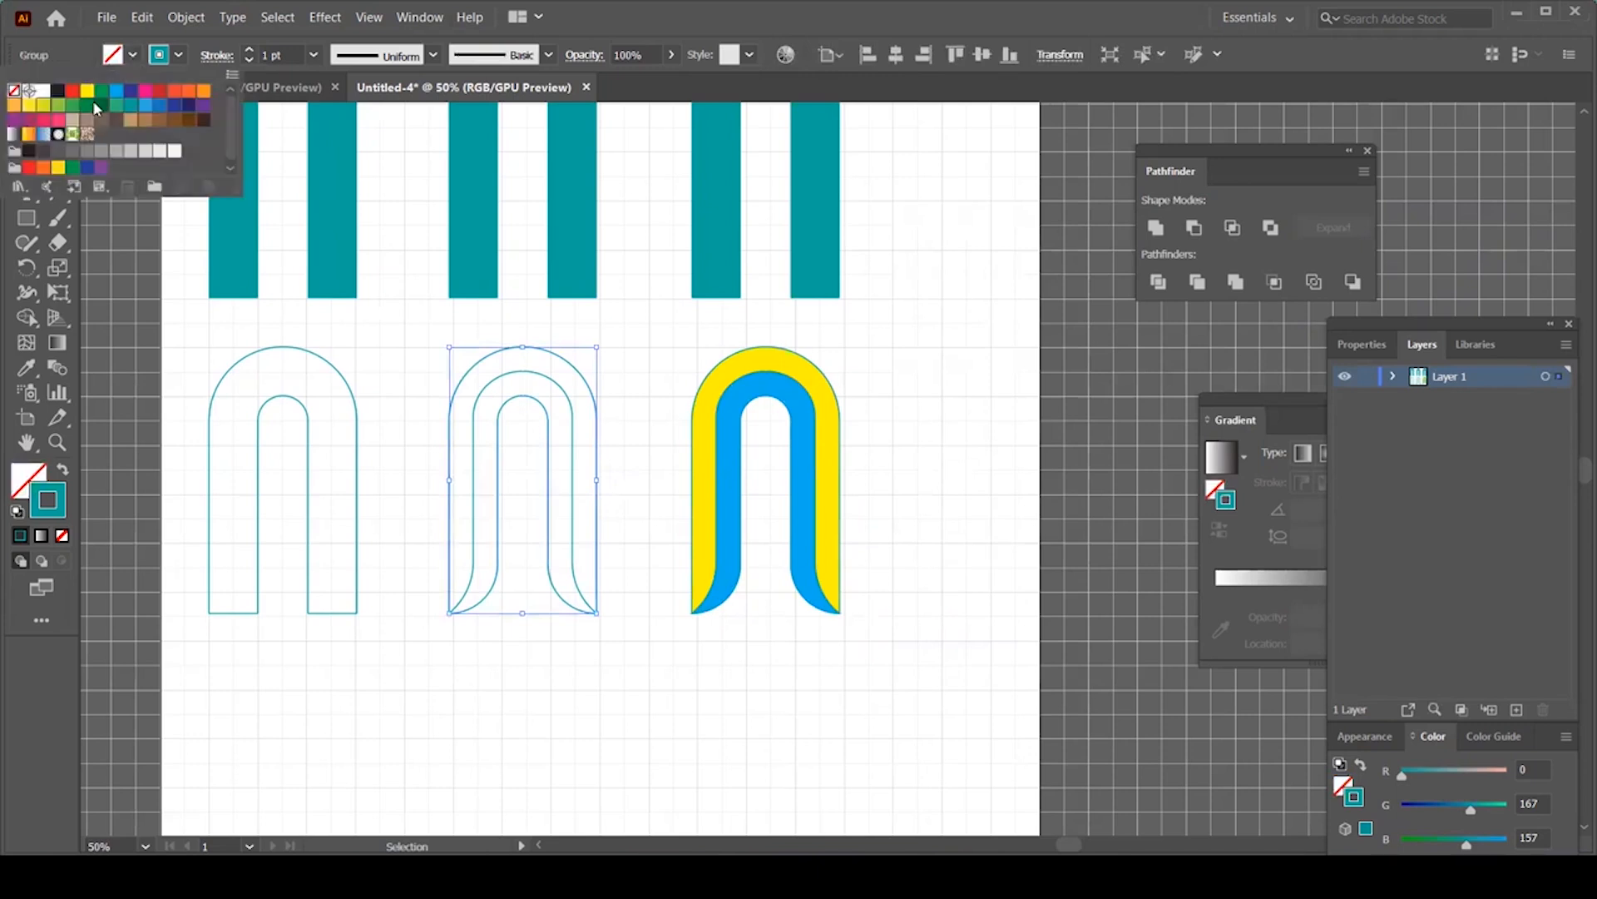
pyautogui.click(116, 90)
pyautogui.click(746, 731)
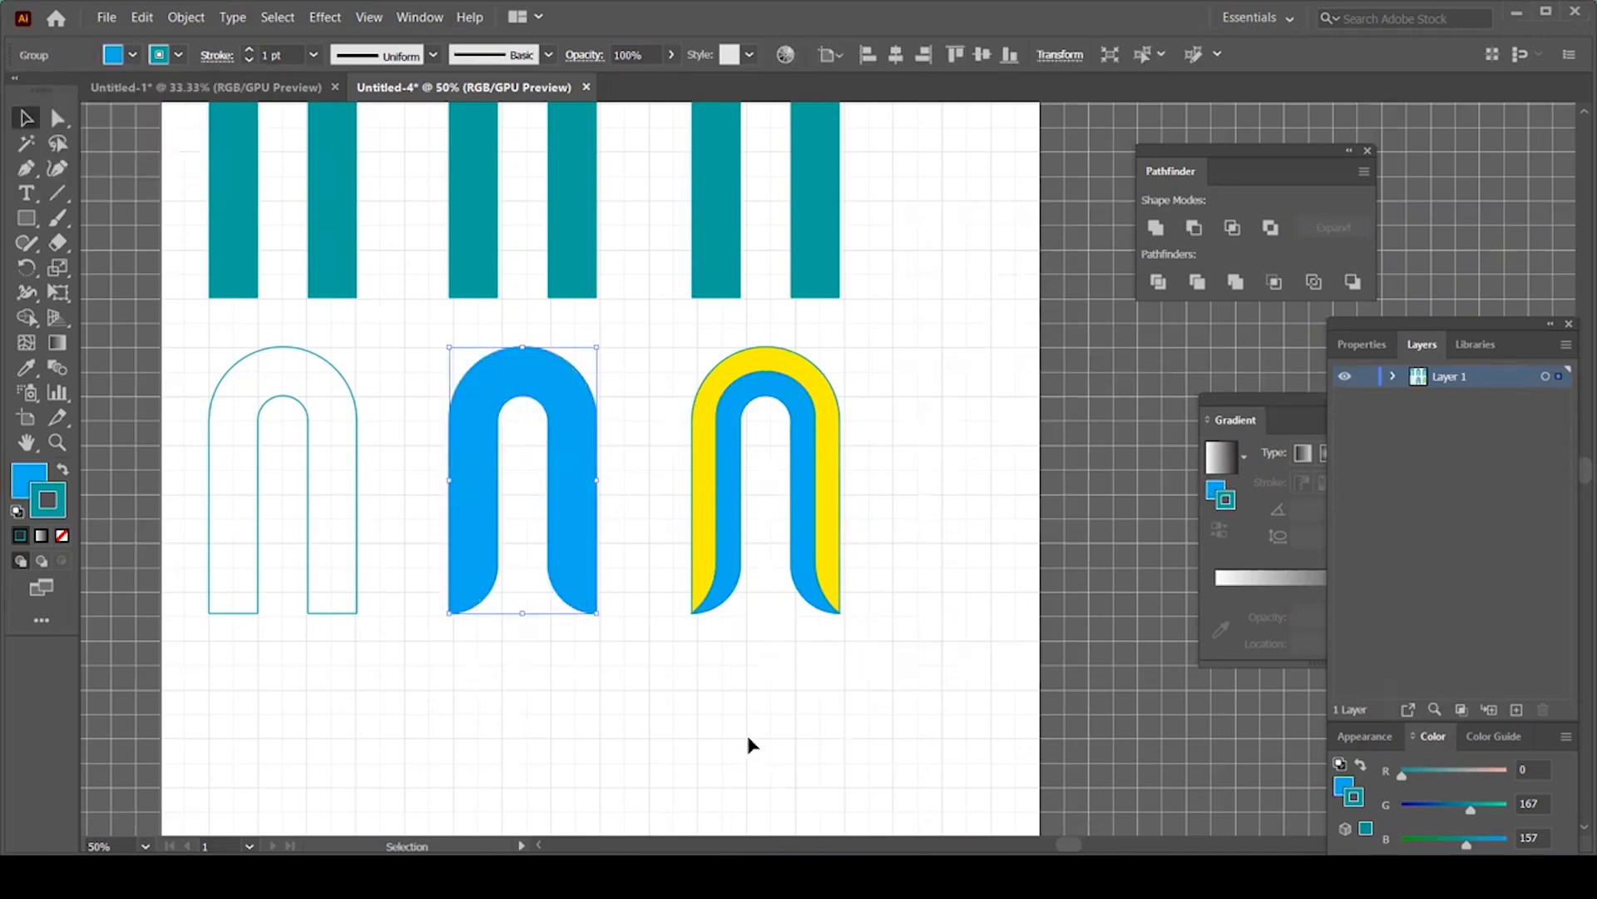
pyautogui.click(721, 721)
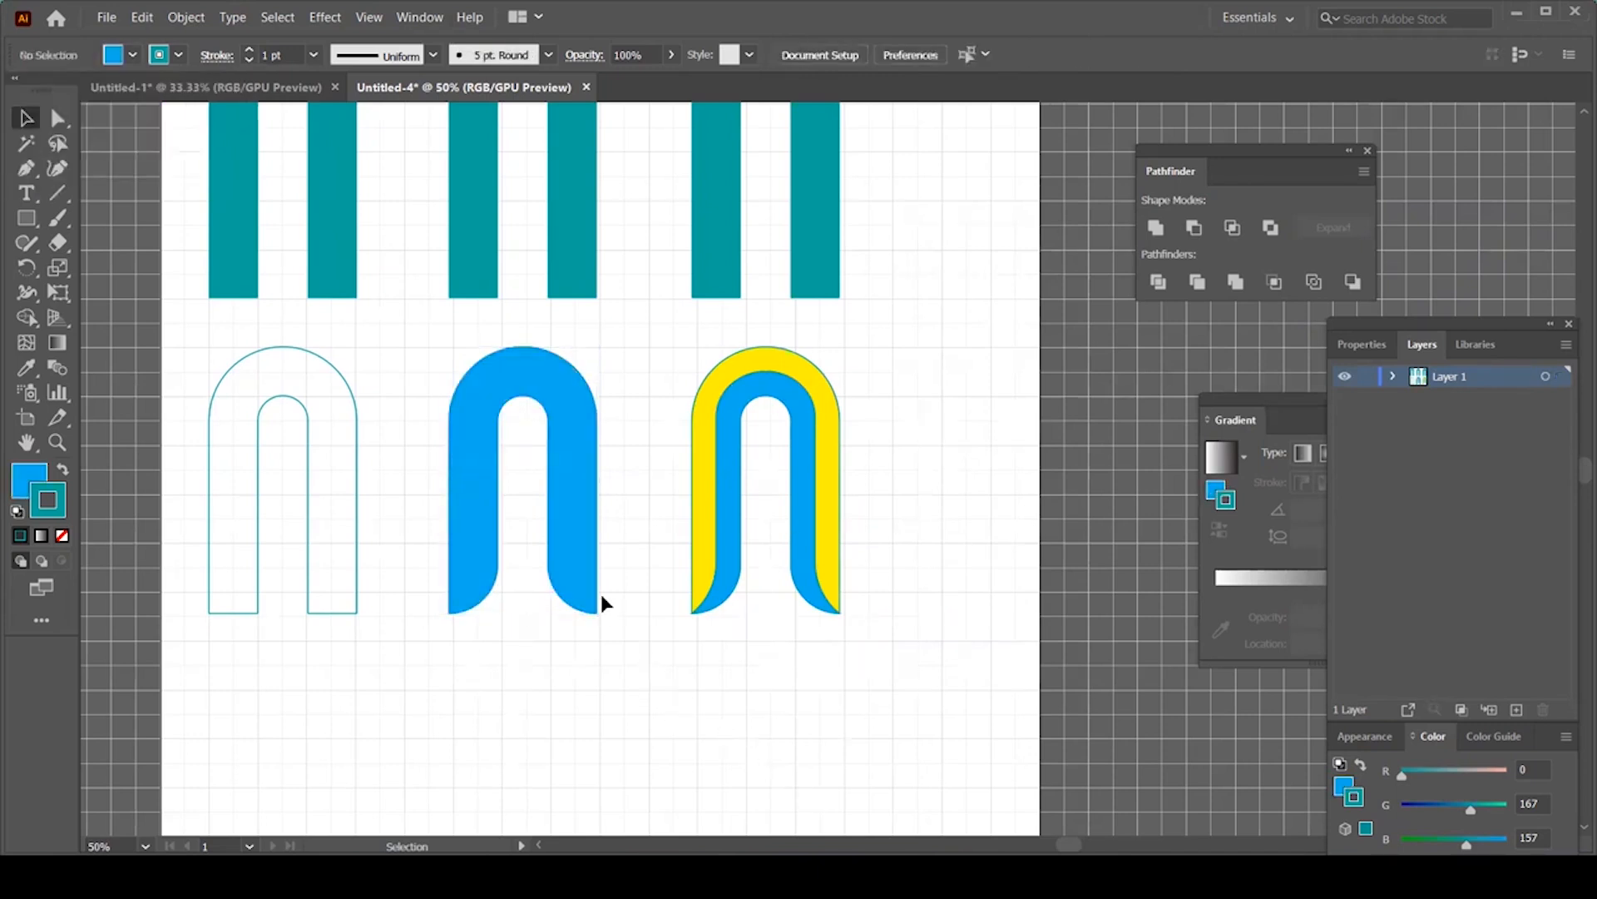
pyautogui.click(572, 533)
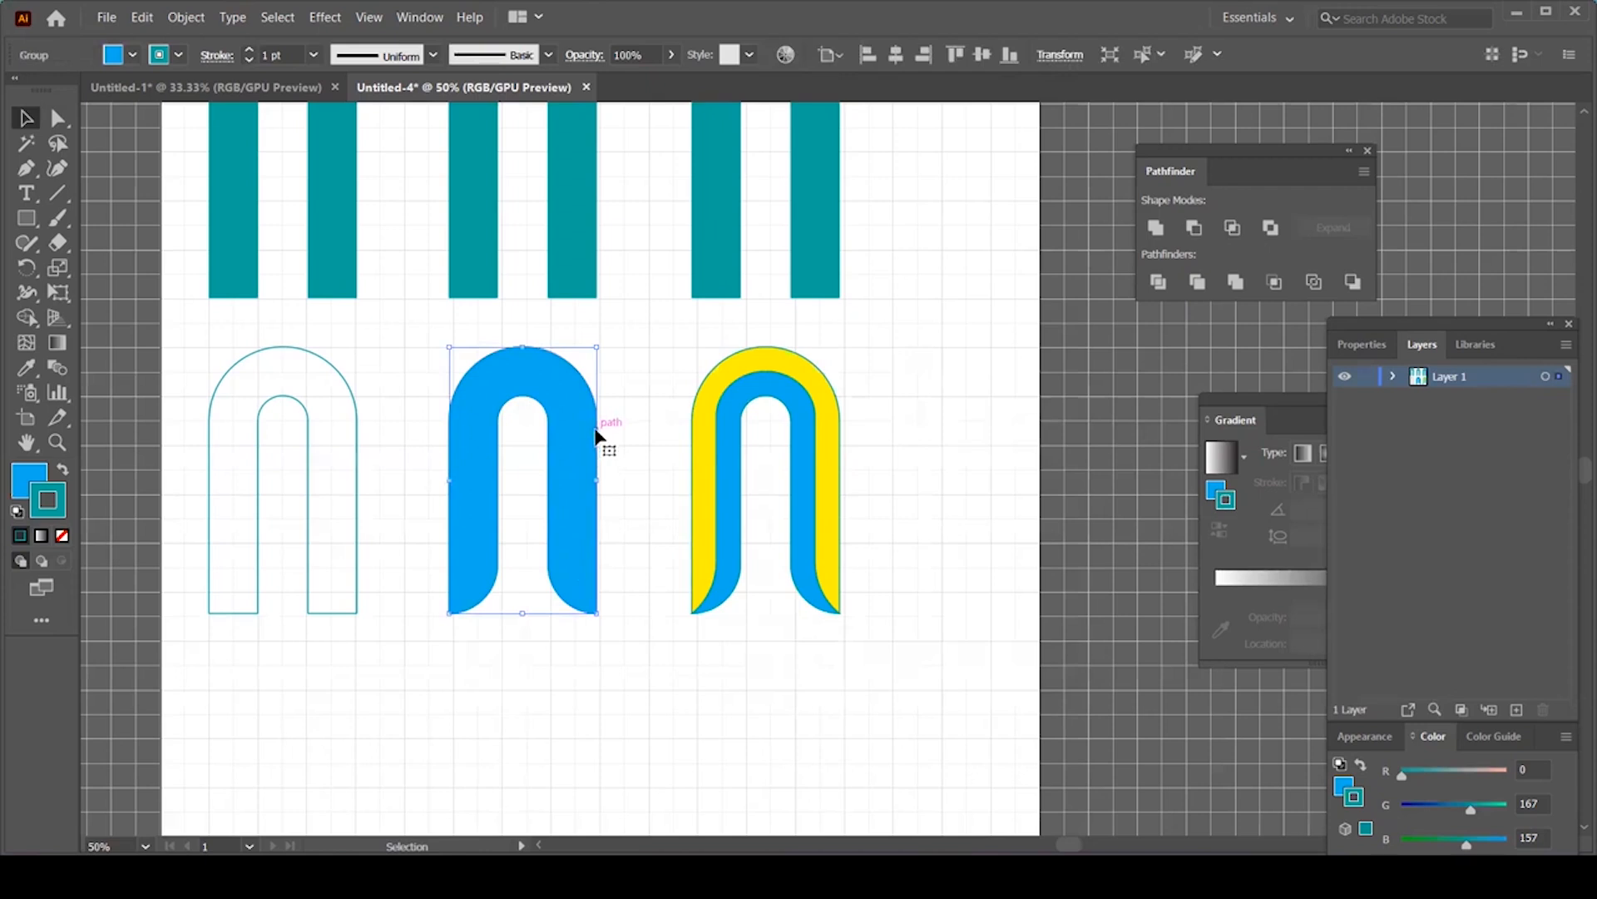
pyautogui.press('a')
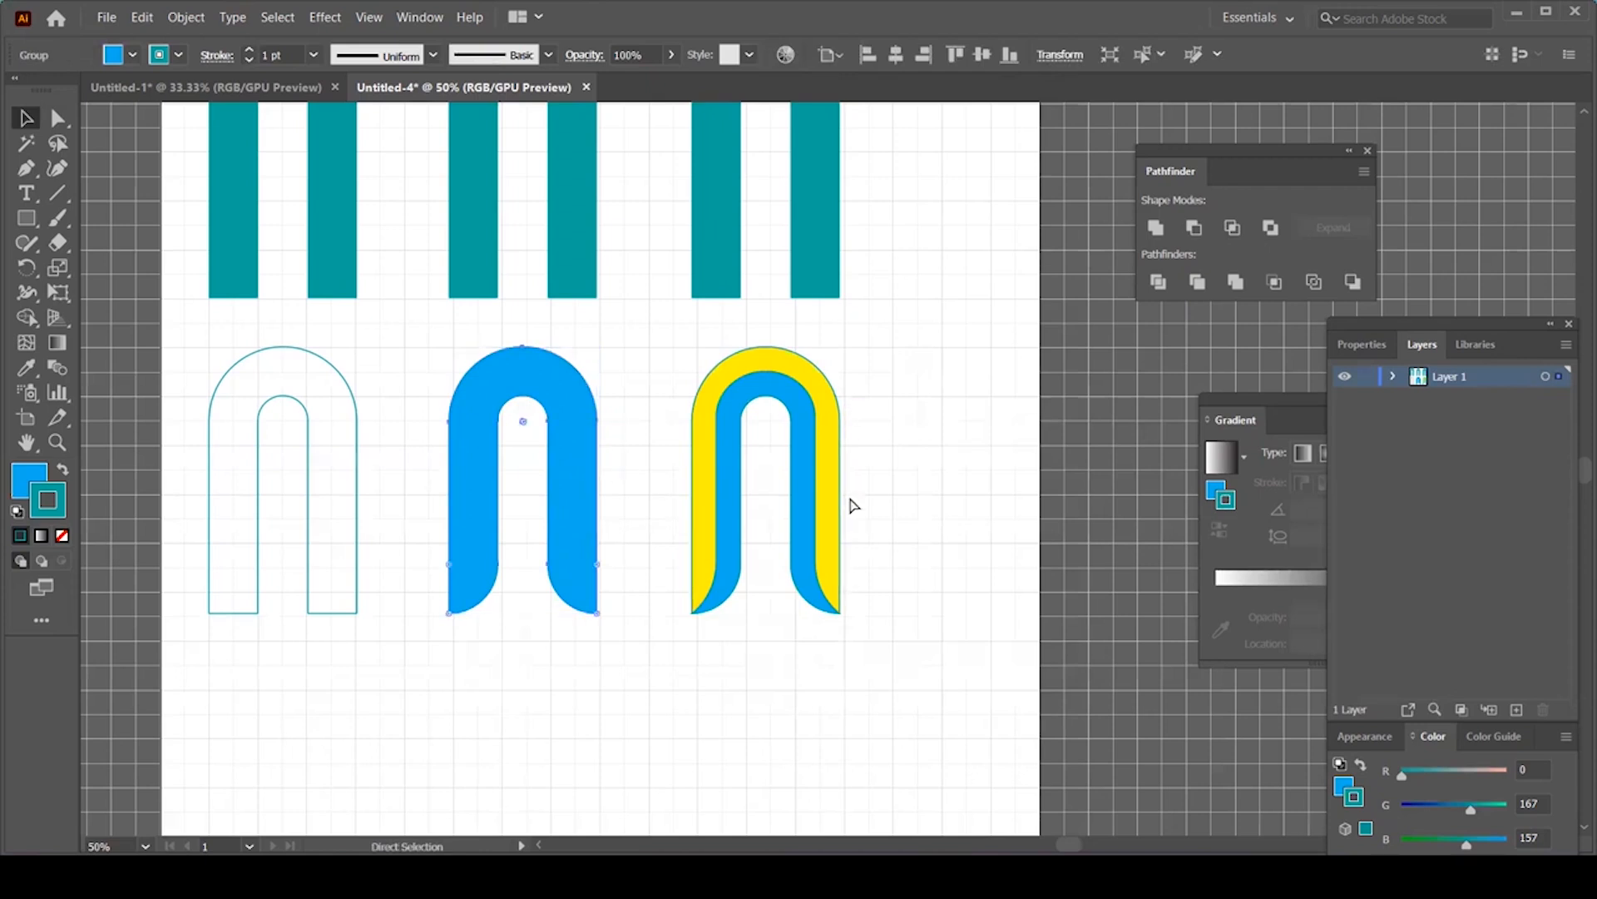
pyautogui.hotkey('ctrl', 'z')
pyautogui.click(935, 562)
pyautogui.moveTo(908, 434); pyautogui.dragTo(695, 502)
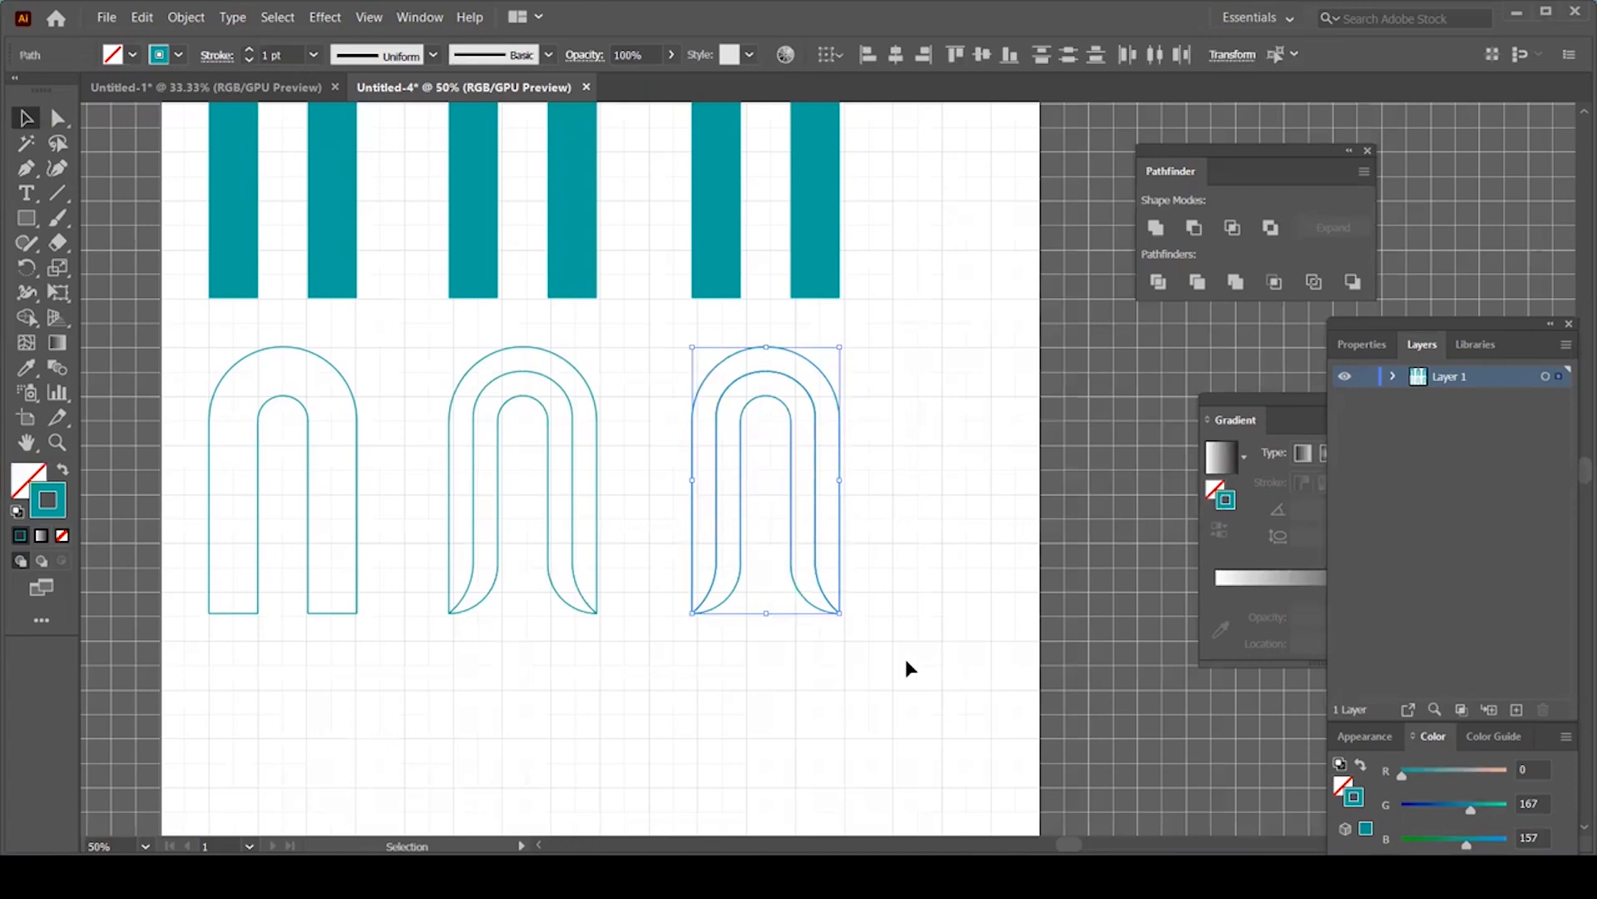
# Step: Rotate the third arch by a 45° angle through Transform > Rotate, checking the preview
pyautogui.rightClick(800, 369)
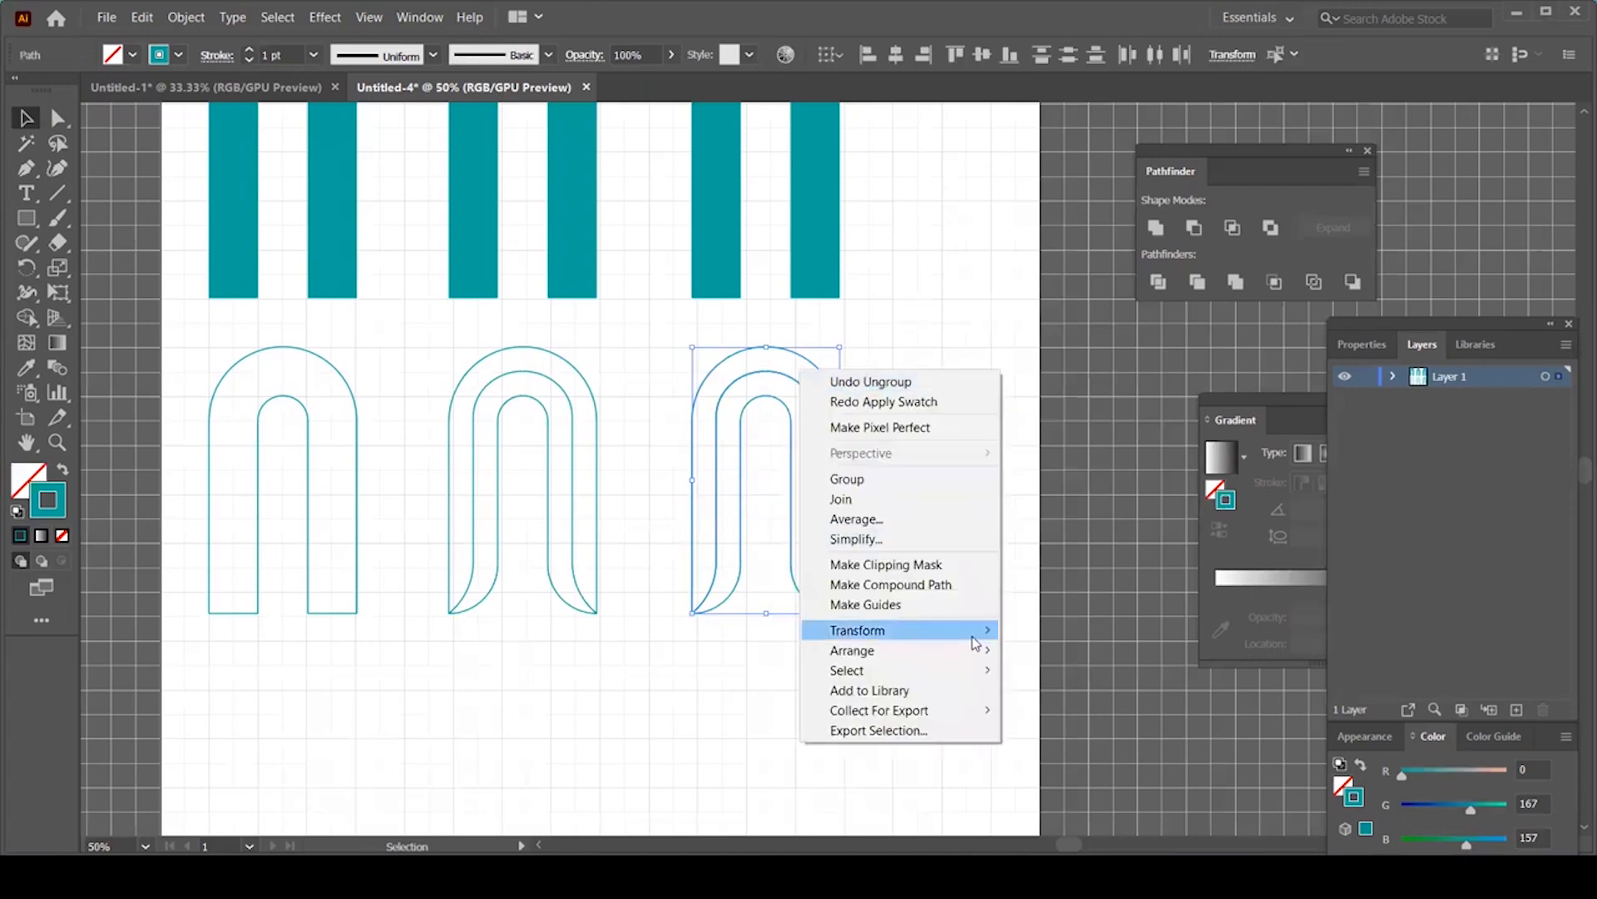
pyautogui.moveTo(977, 643)
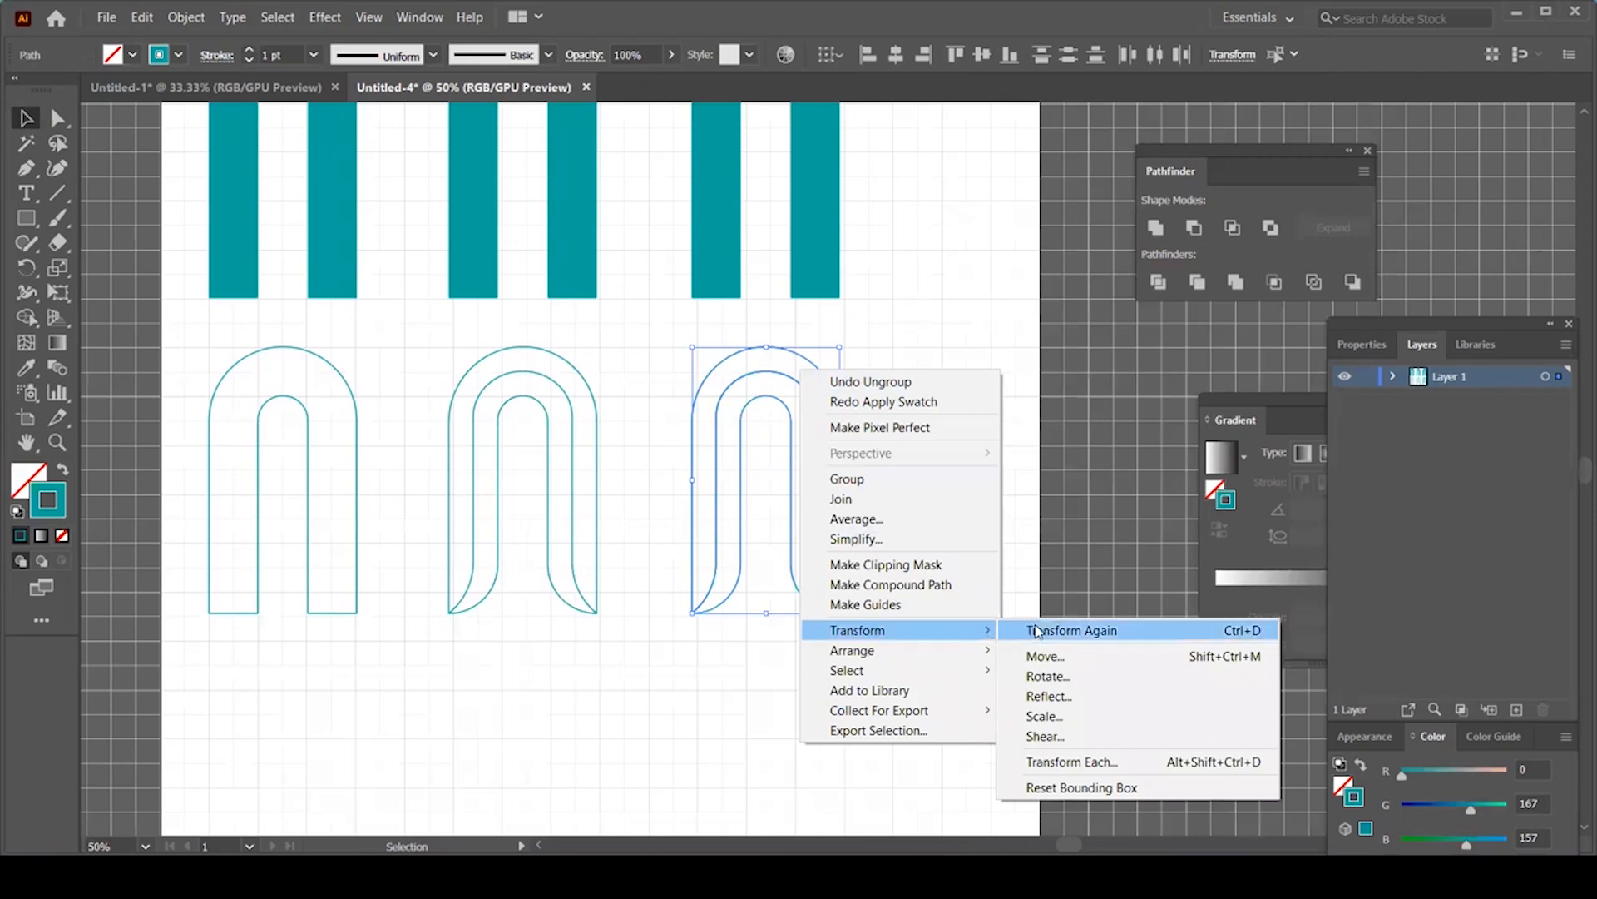
pyautogui.click(1044, 677)
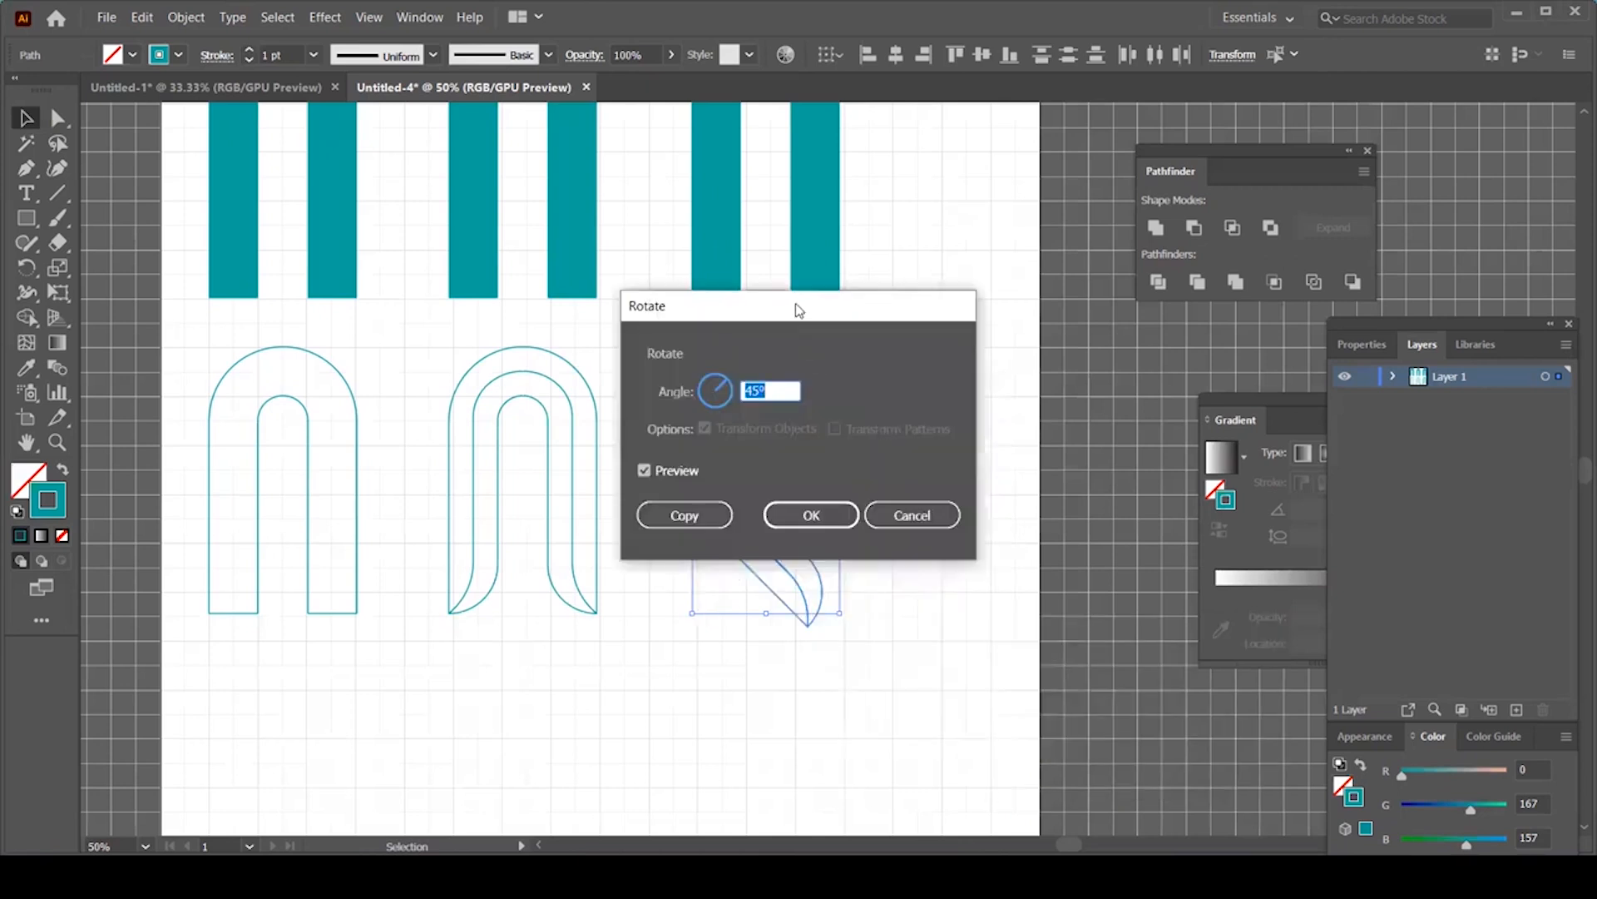
pyautogui.moveTo(798, 310); pyautogui.dragTo(1208, 251)
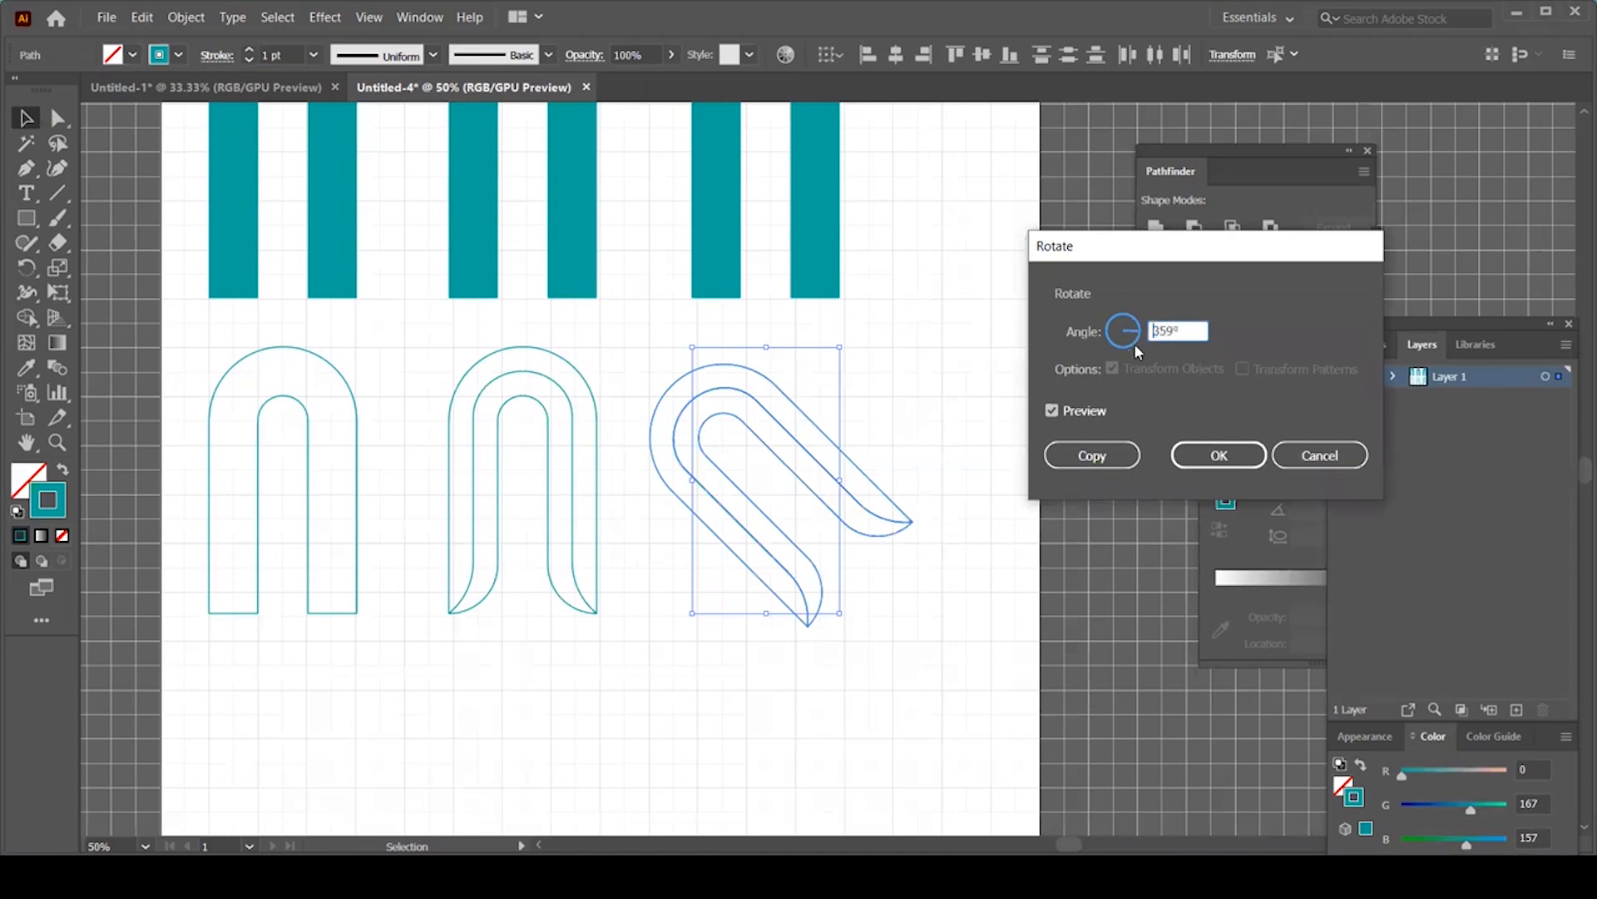
pyautogui.moveTo(1093, 349)
pyautogui.mouseDown()
pyautogui.moveTo(1086, 327)
pyautogui.moveTo(1132, 306)
pyautogui.moveTo(1132, 358)
pyautogui.moveTo(1099, 328)
pyautogui.moveTo(1134, 316)
pyautogui.moveTo(1138, 334)
pyautogui.moveTo(1125, 321)
pyautogui.moveTo(1091, 359)
pyautogui.mouseUp()
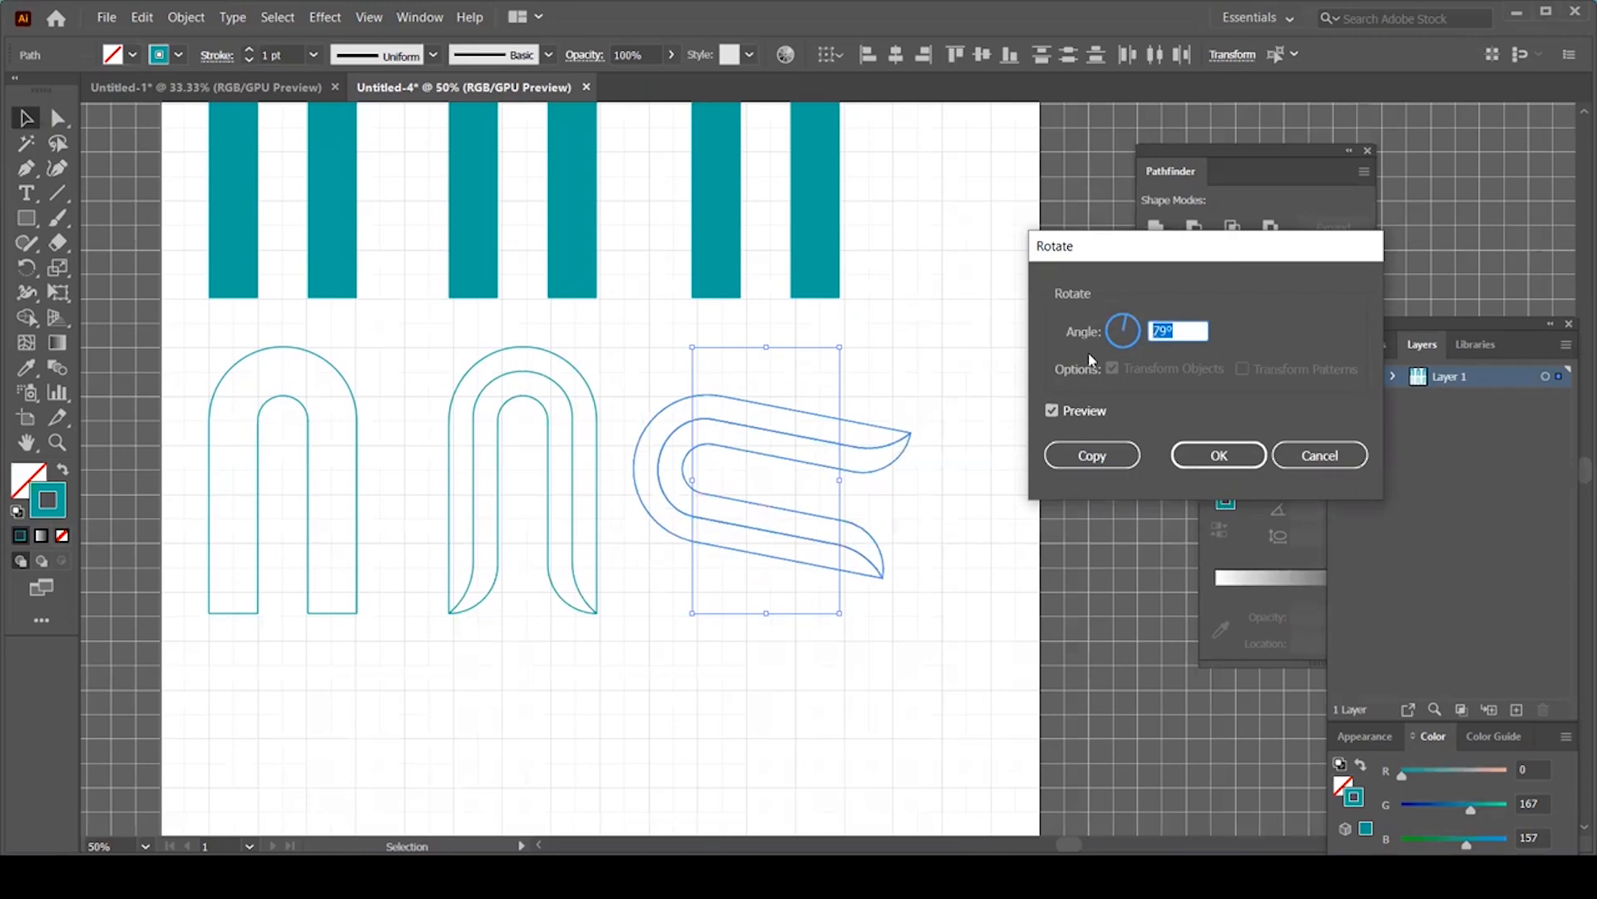
pyautogui.press('BackSpace')
pyautogui.write('45')
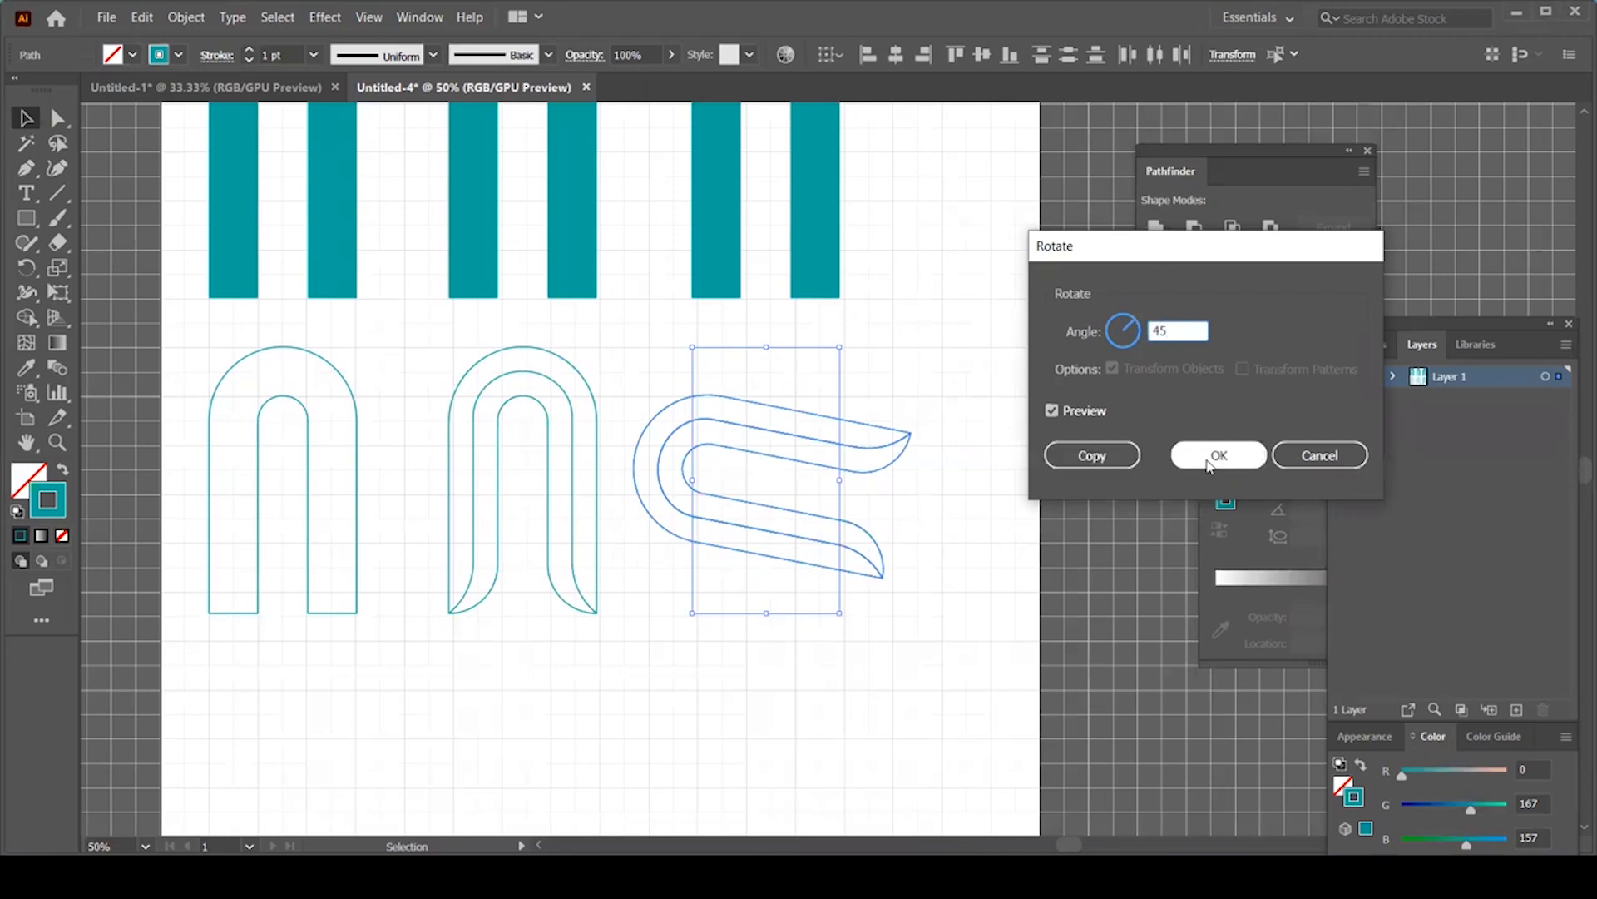
pyautogui.click(1084, 416)
pyautogui.click(1085, 418)
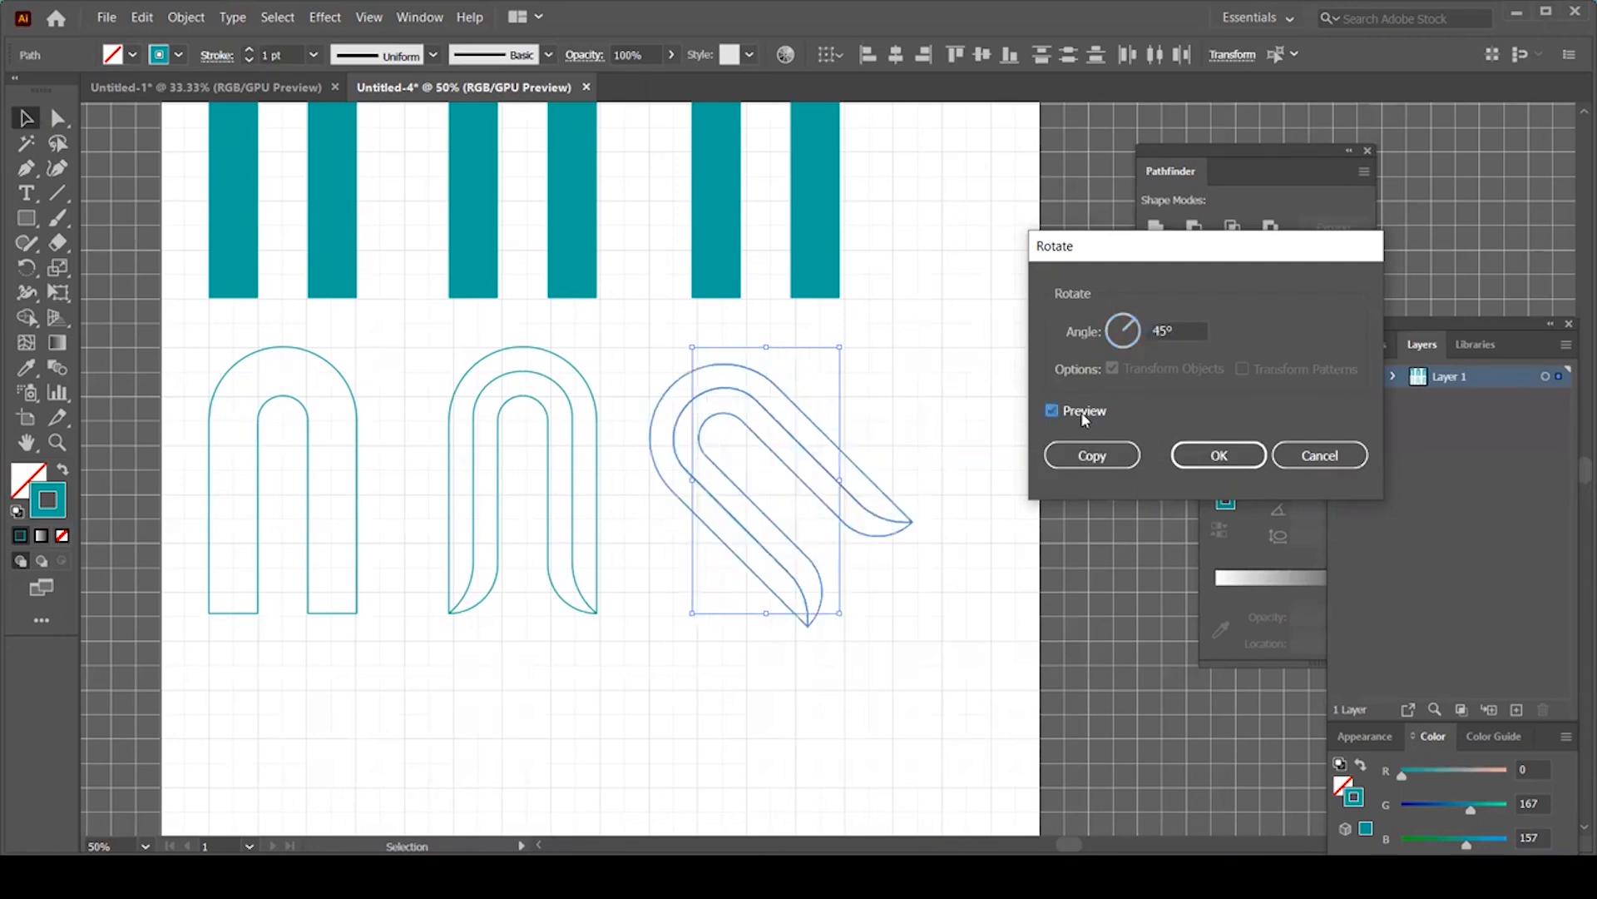
pyautogui.click(1084, 419)
pyautogui.click(1084, 418)
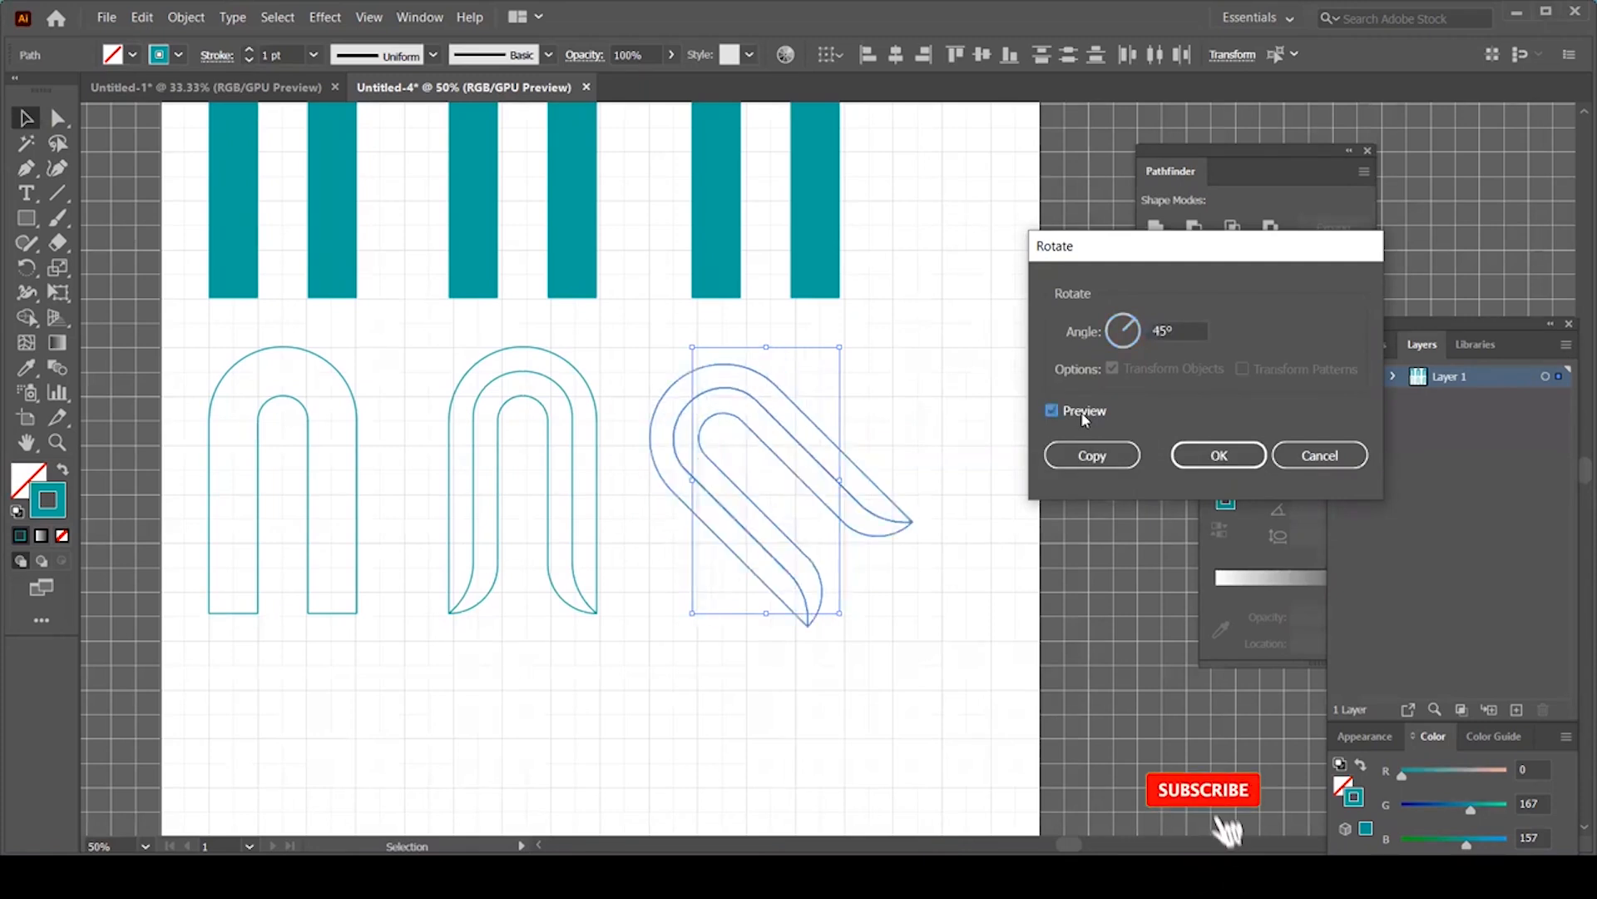
pyautogui.click(1220, 456)
# Step: Open Transform > Reflect for the rotated arch, previewing a mirror across the vertical axis
pyautogui.rightClick(761, 406)
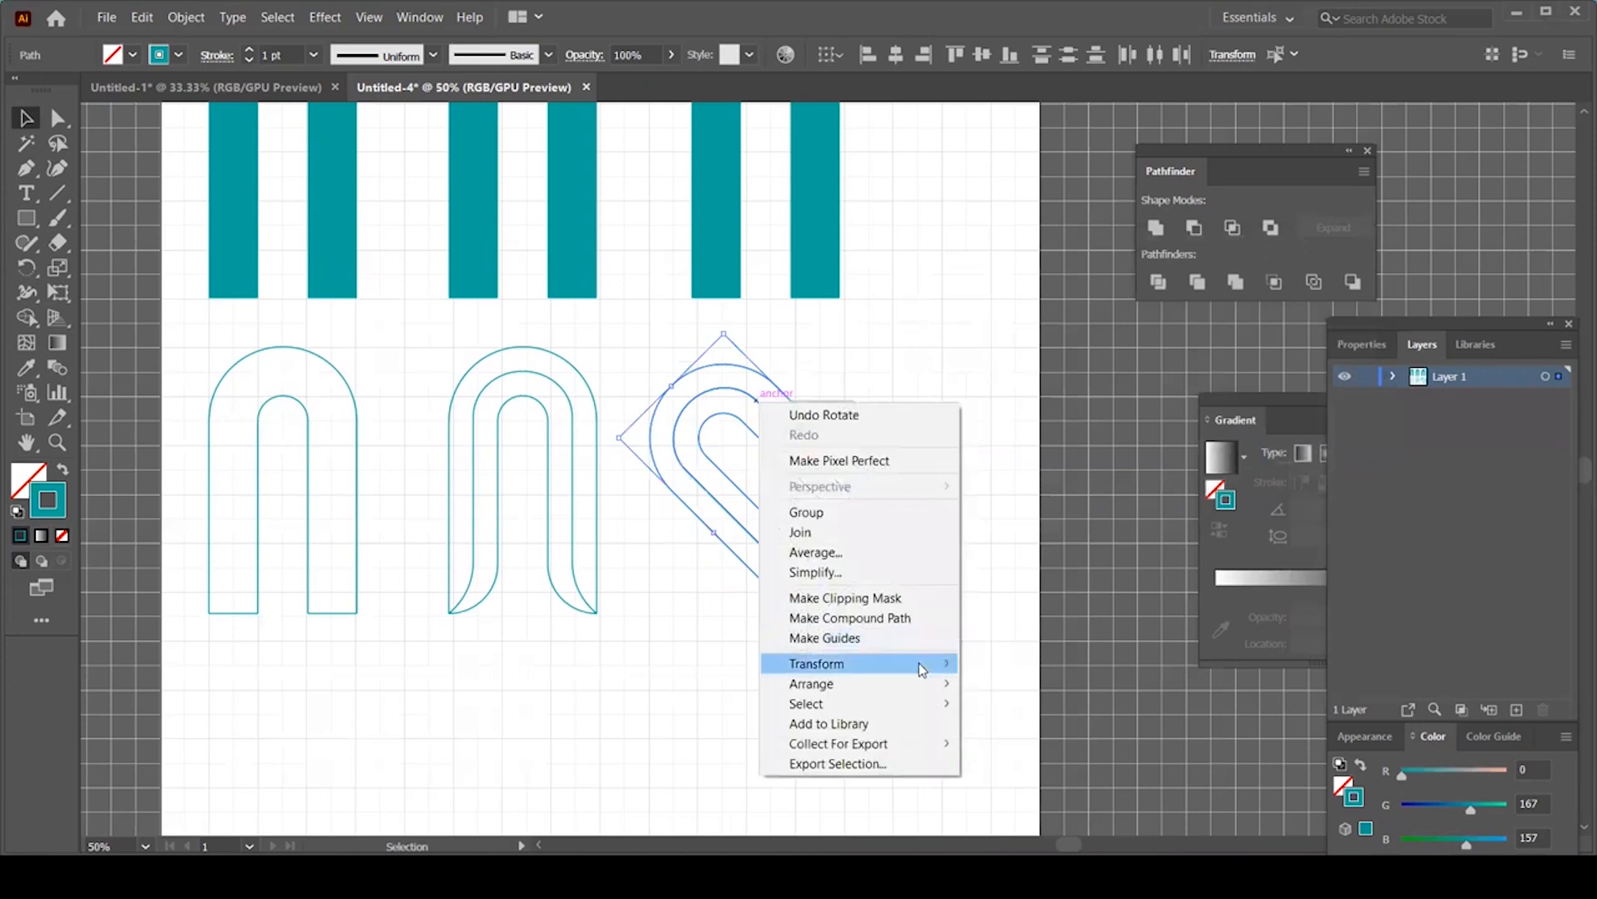
pyautogui.moveTo(918, 666)
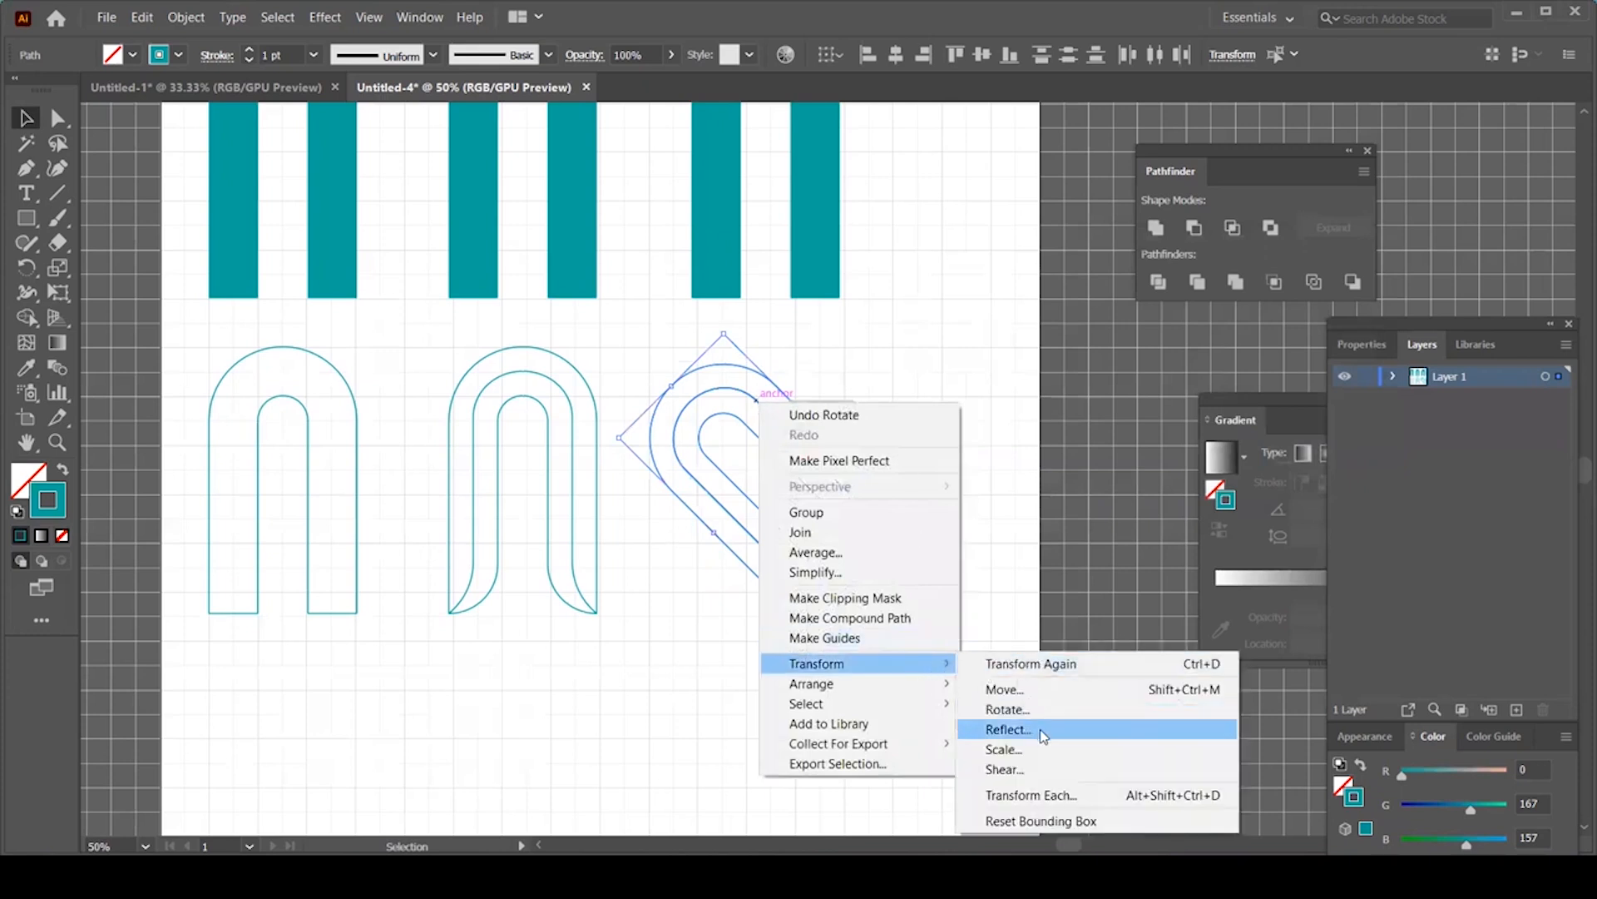
pyautogui.click(1032, 734)
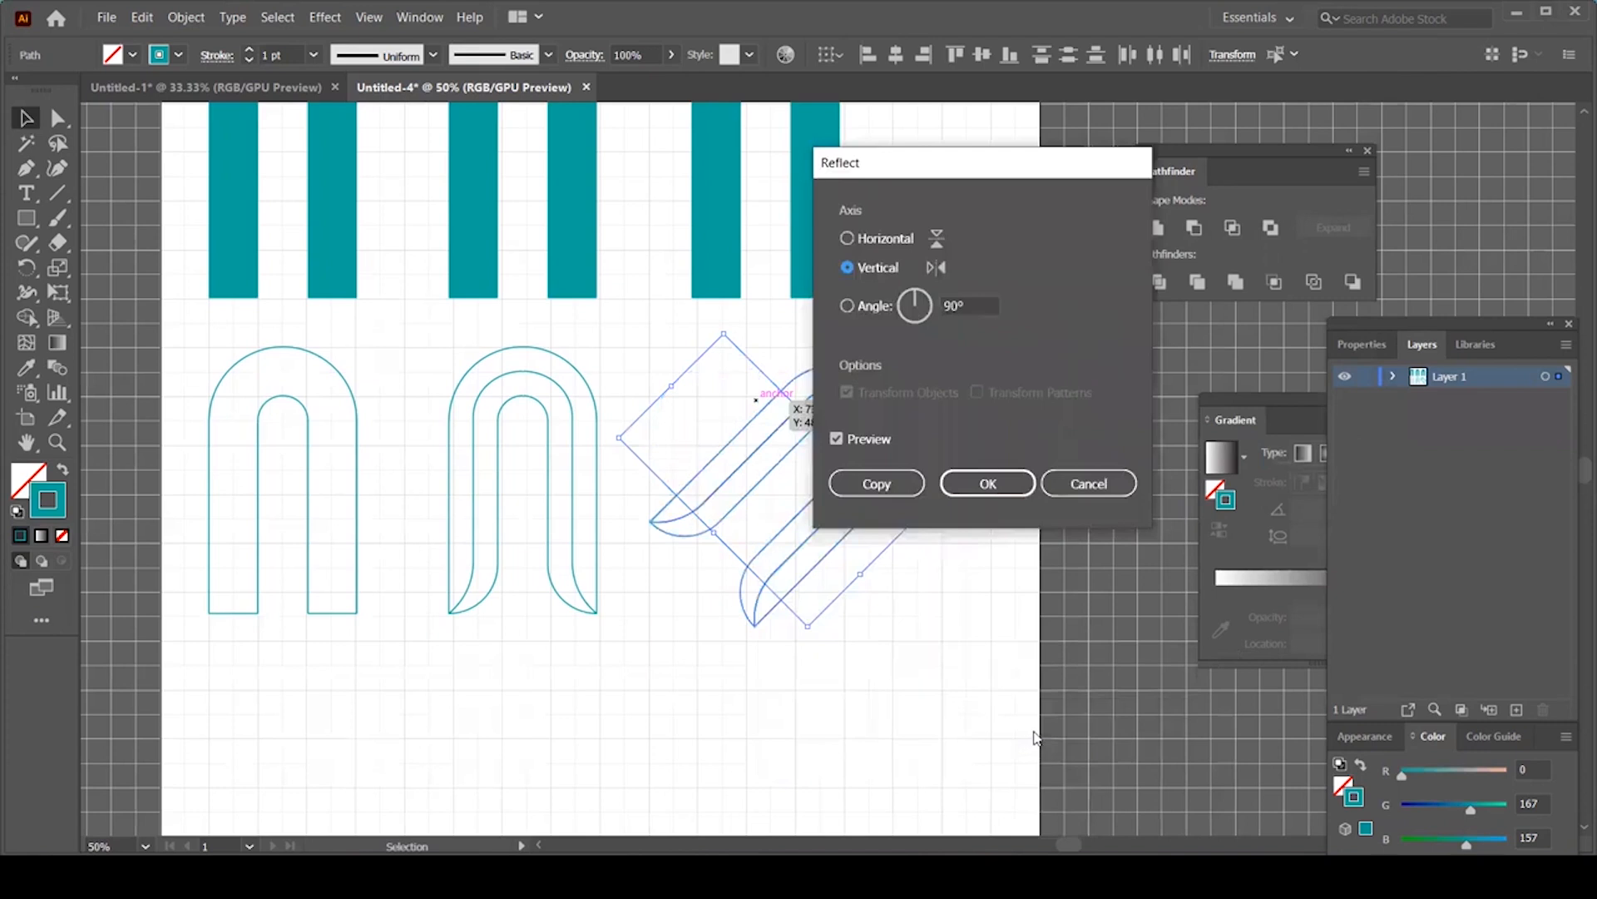
pyautogui.moveTo(922, 175); pyautogui.dragTo(1174, 155)
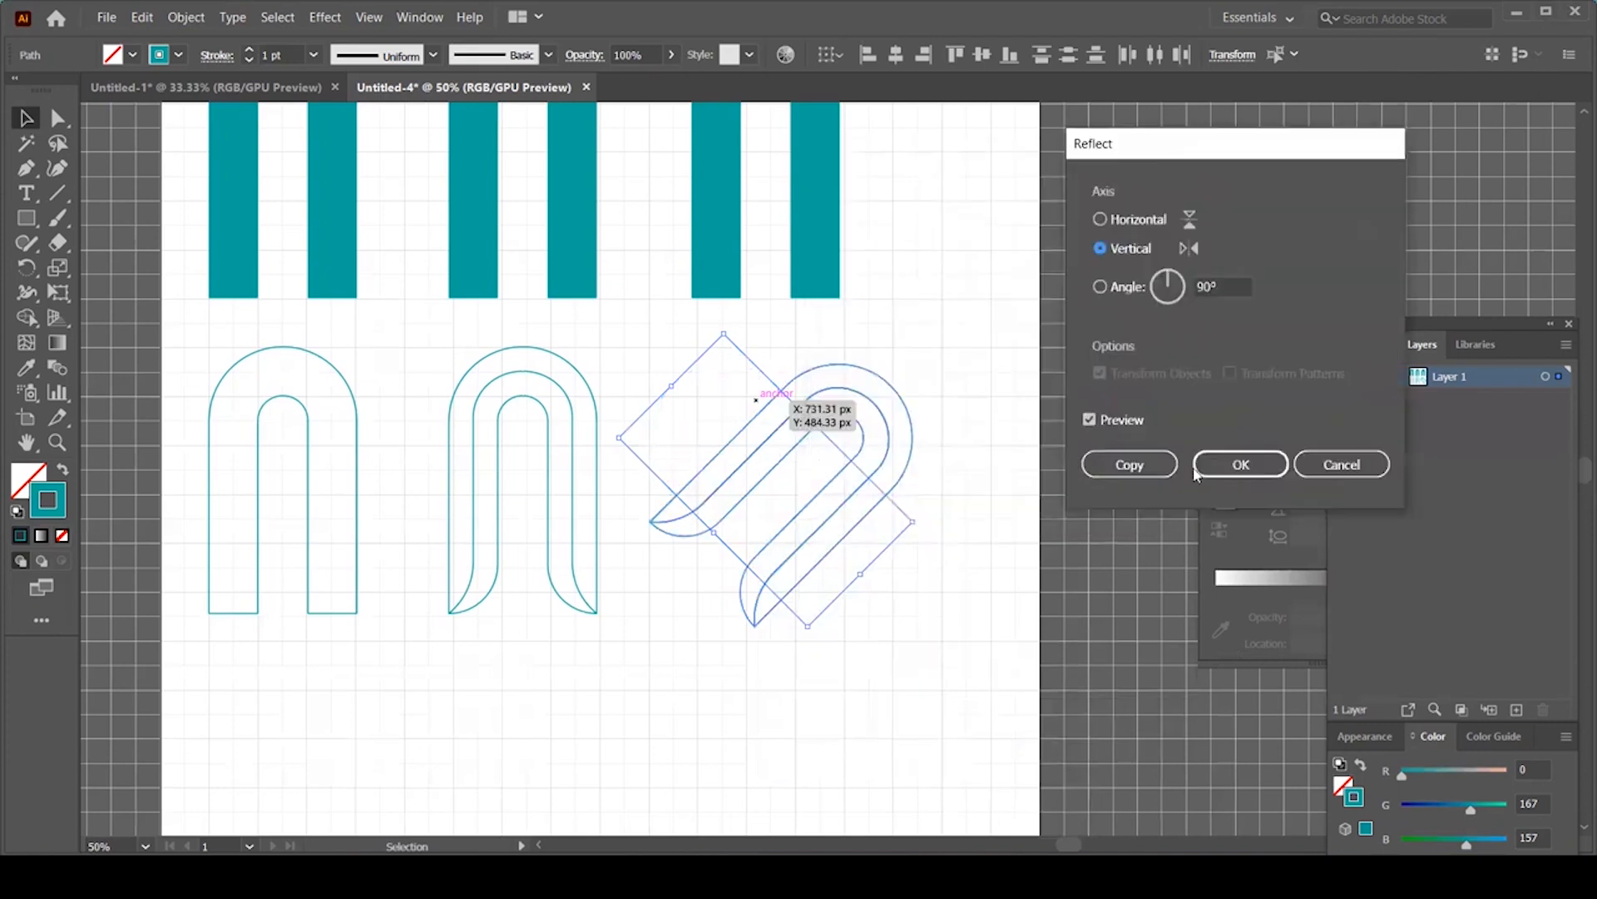
# Step: Make the mirrored copy to complete the heart, then duplicate the heart toward the lower left
pyautogui.click(1128, 464)
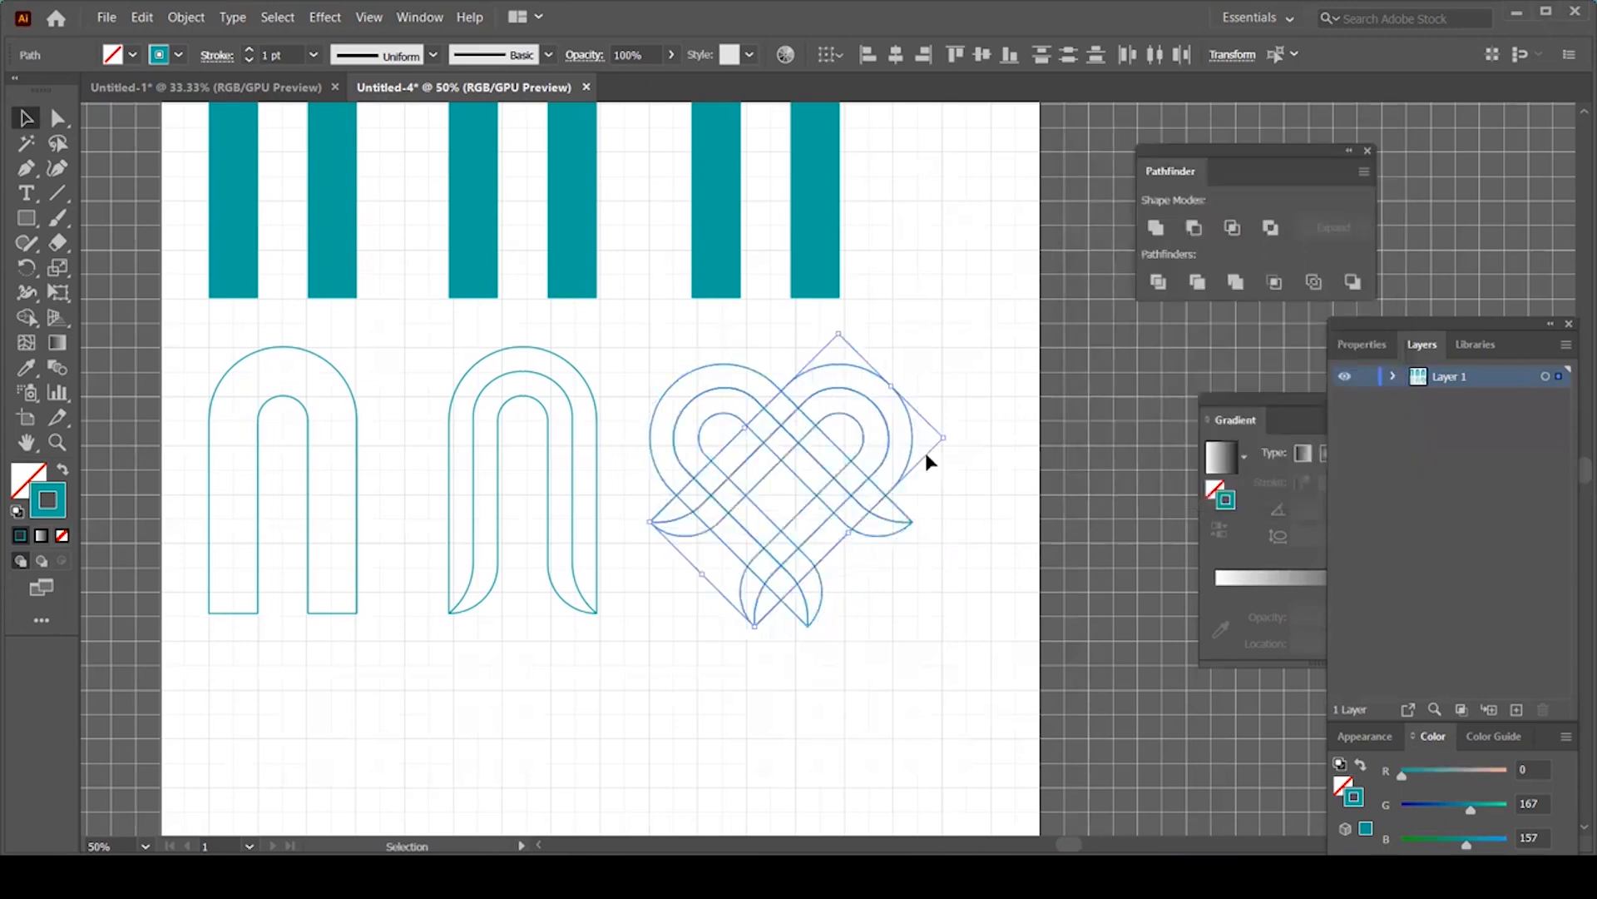
pyautogui.moveTo(968, 358); pyautogui.dragTo(662, 602)
pyautogui.moveTo(793, 597); pyautogui.dragTo(833, 468)
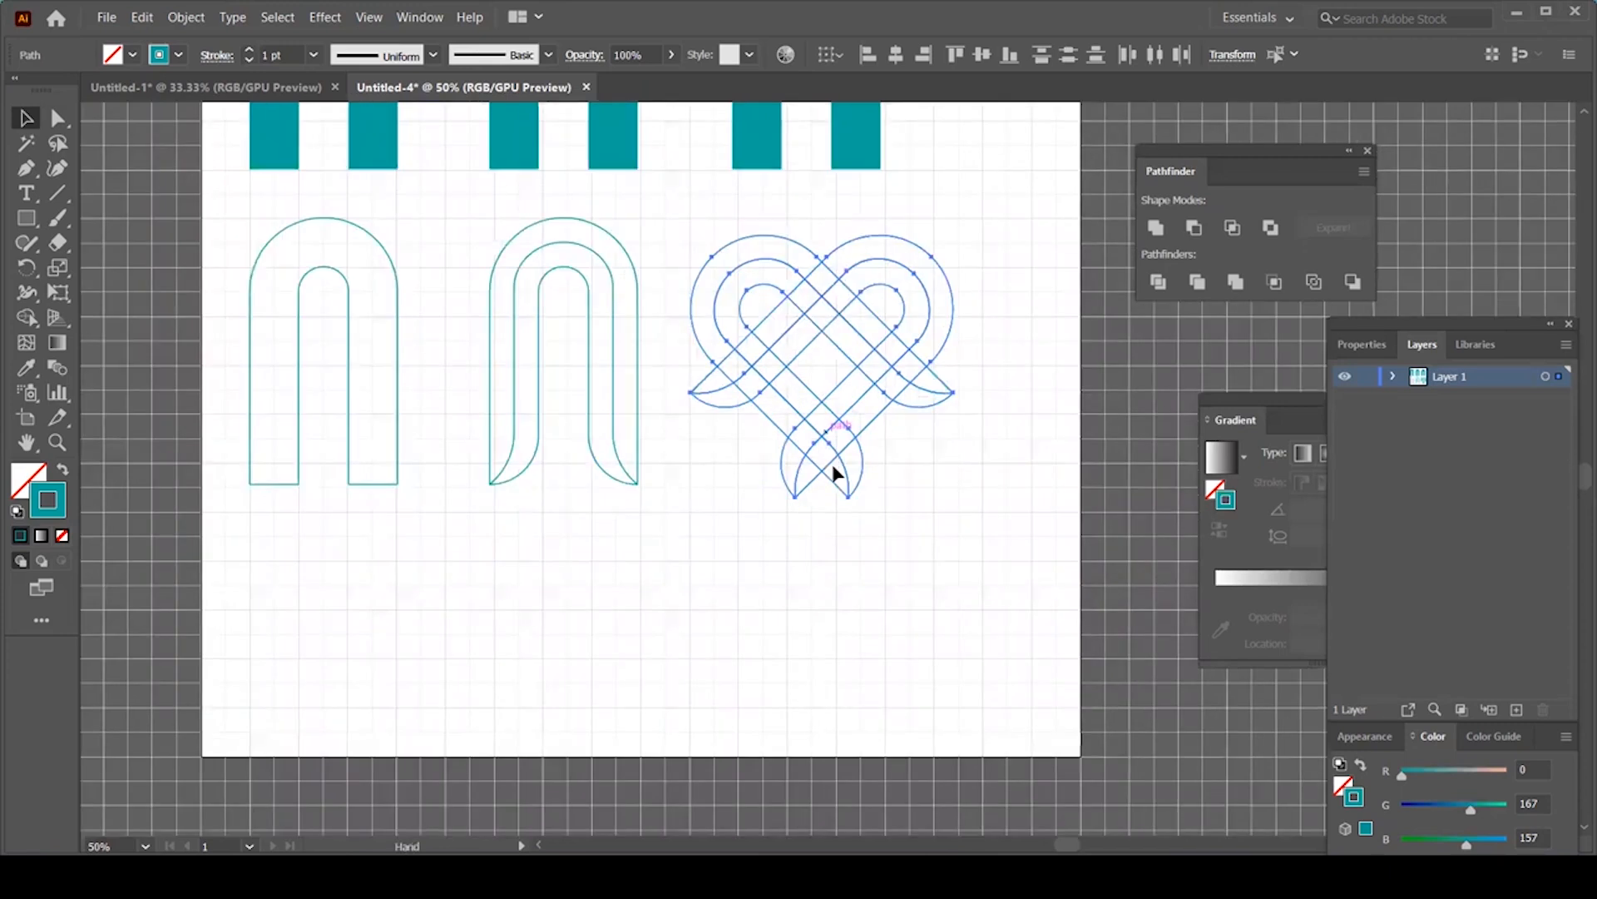
pyautogui.moveTo(903, 341); pyautogui.dragTo(899, 345)
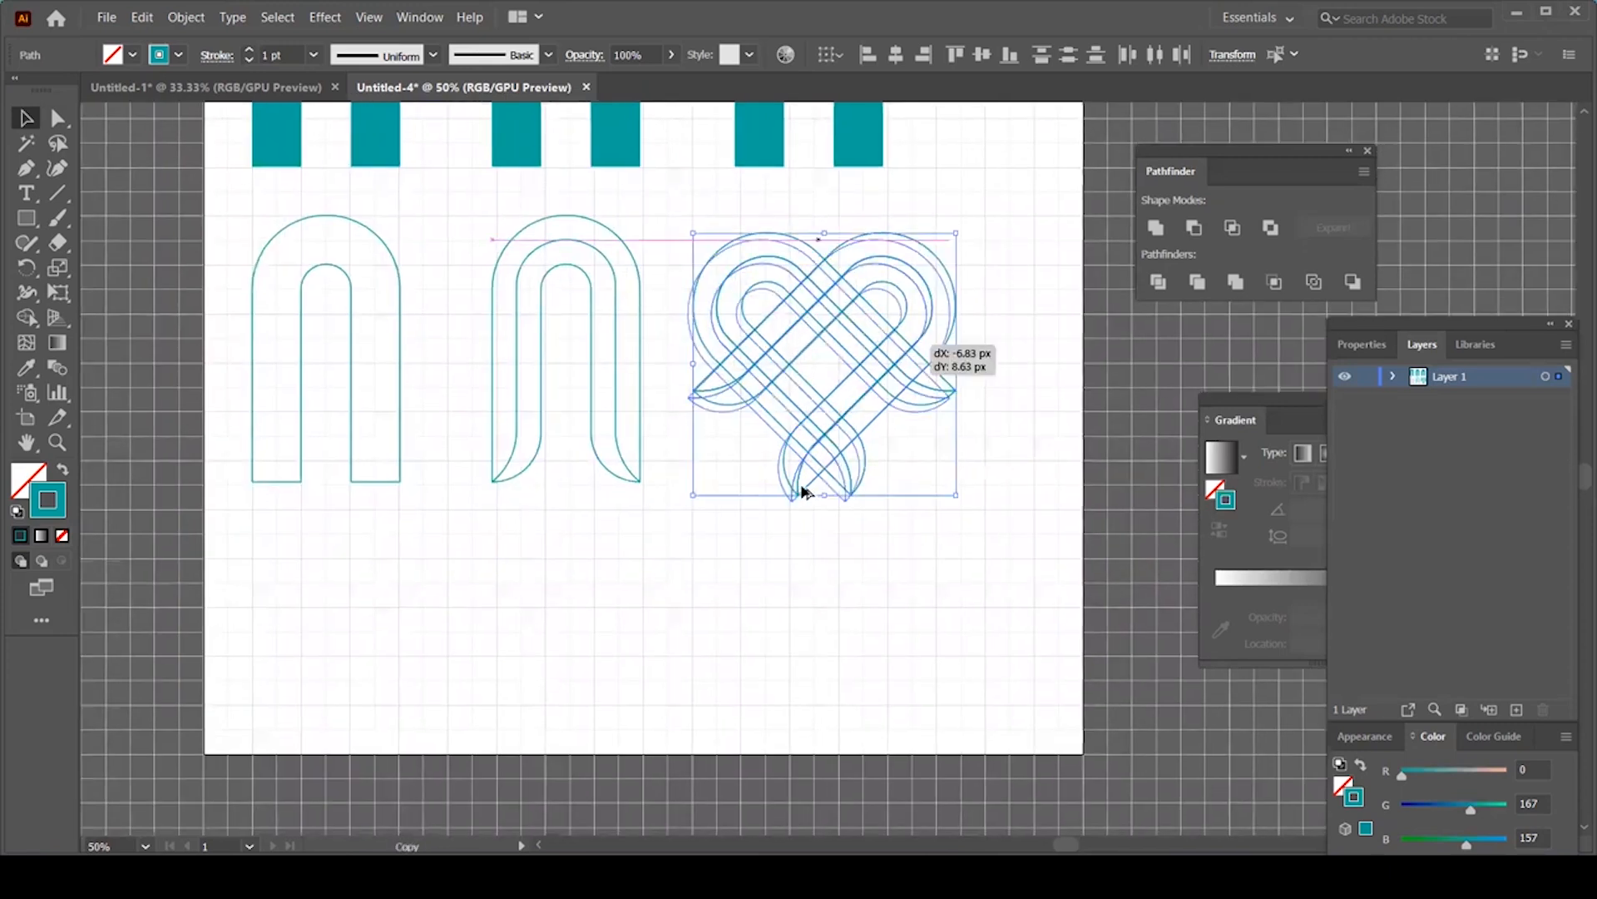
pyautogui.moveTo(476, 644); pyautogui.dragTo(532, 632)
pyautogui.moveTo(707, 646); pyautogui.dragTo(793, 399)
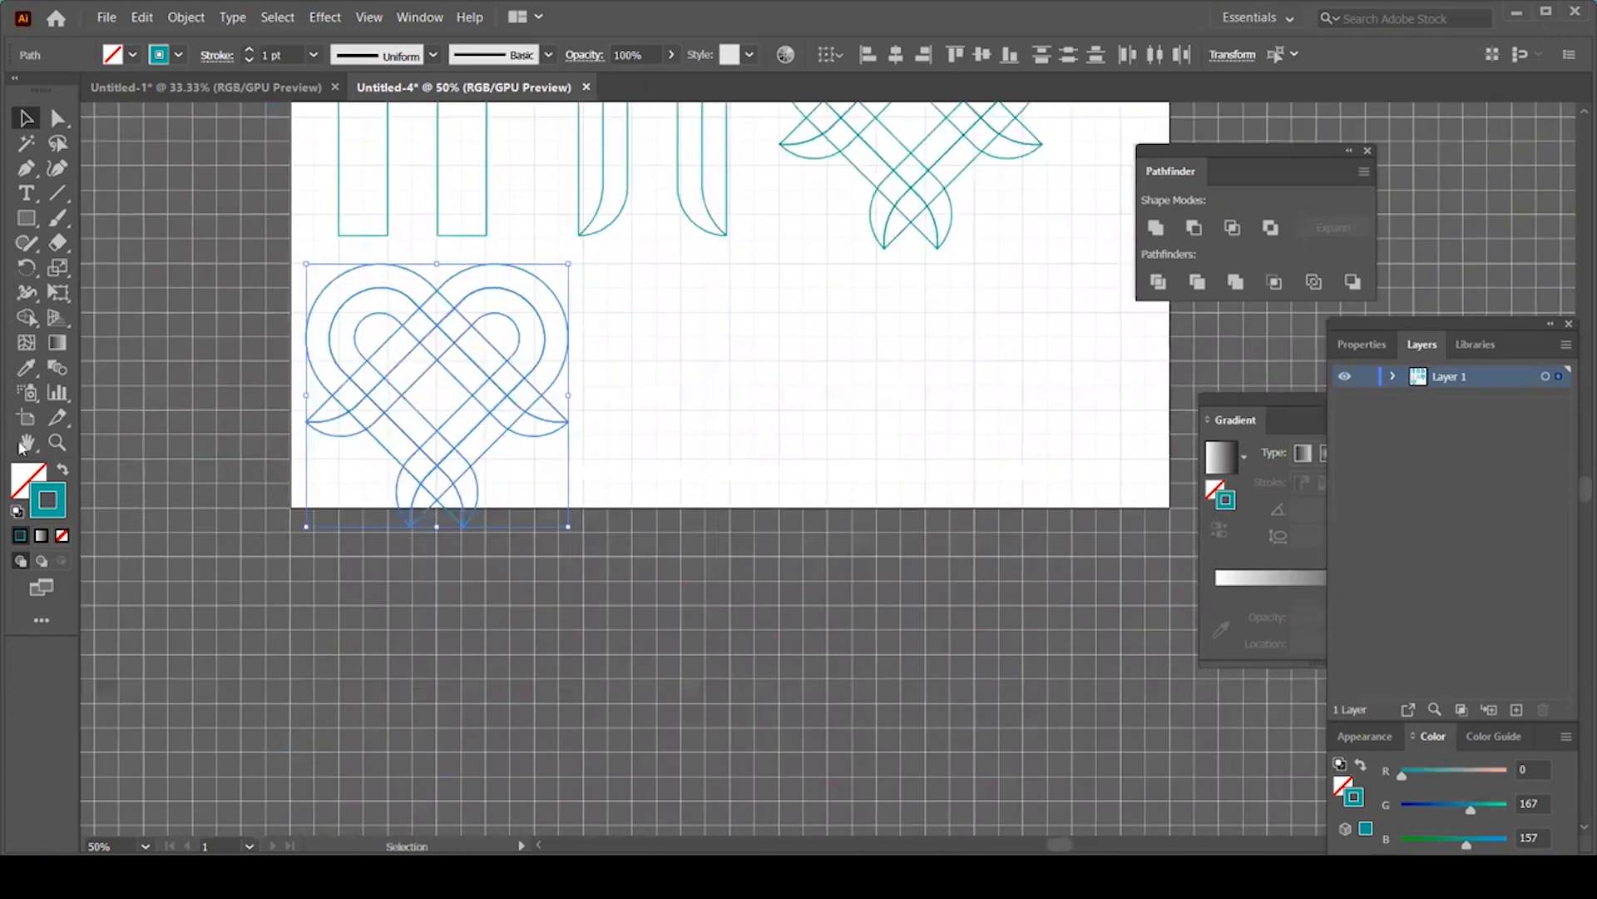
# Step: Lengthen Artboard 1 downward to fit the heart copy and nudge the copy right
pyautogui.click(37, 420)
pyautogui.moveTo(731, 508); pyautogui.dragTo(731, 614)
pyautogui.moveTo(653, 434); pyautogui.dragTo(594, 481)
pyautogui.press('v')
pyautogui.moveTo(488, 432); pyautogui.dragTo(486, 437)
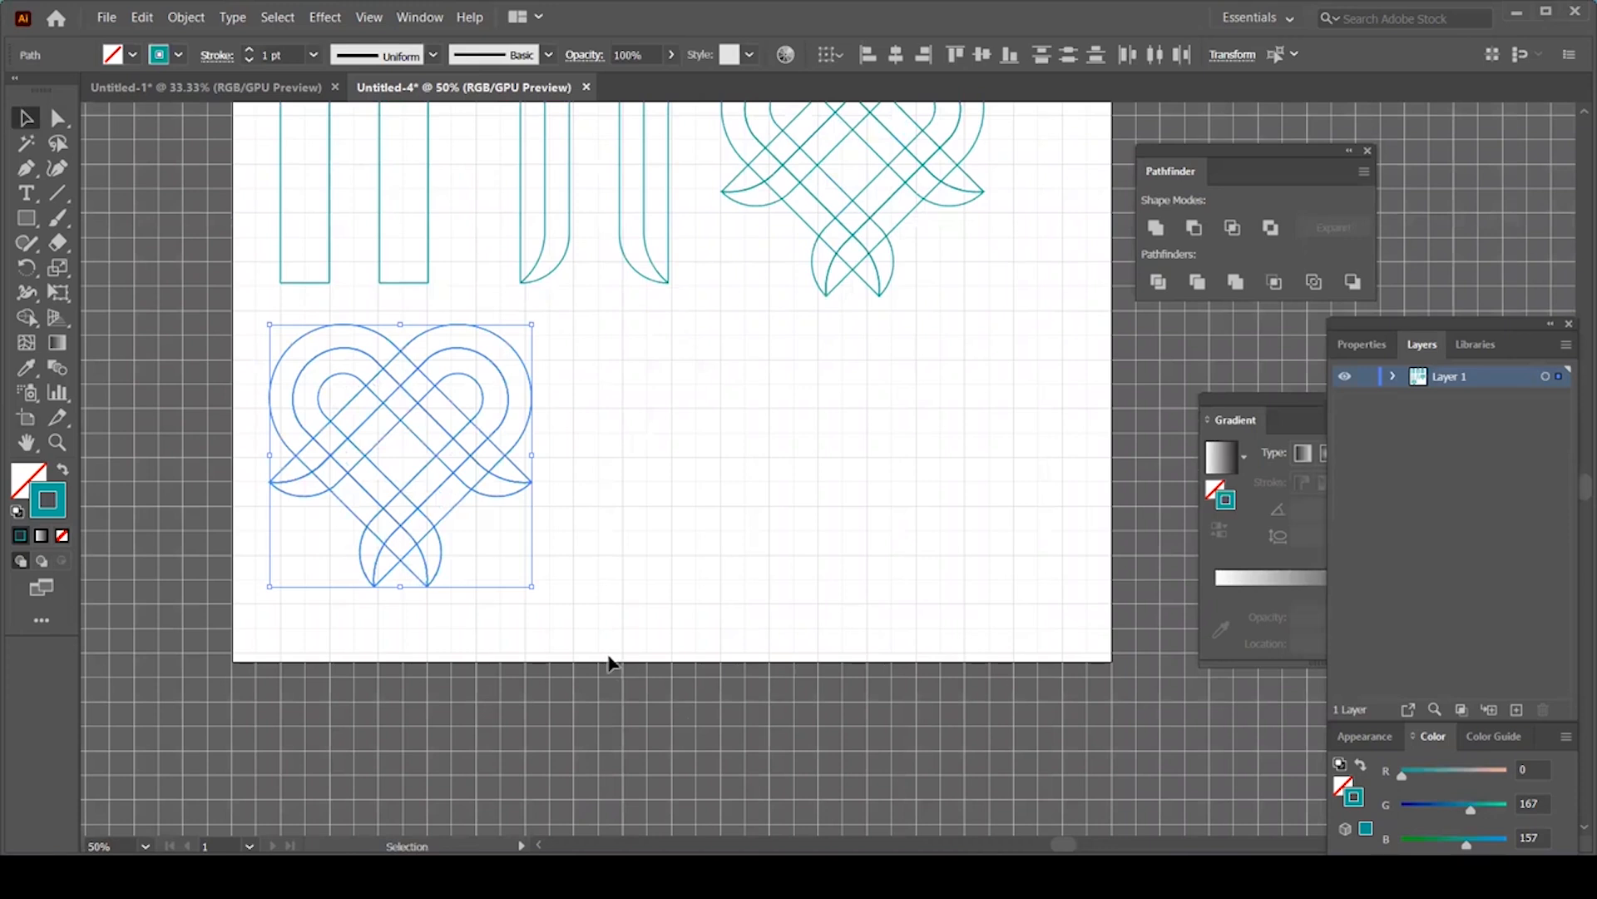
# Step: Look at the finished gradient heart in Untitled-1, then return to Untitled-4
pyautogui.click(628, 462)
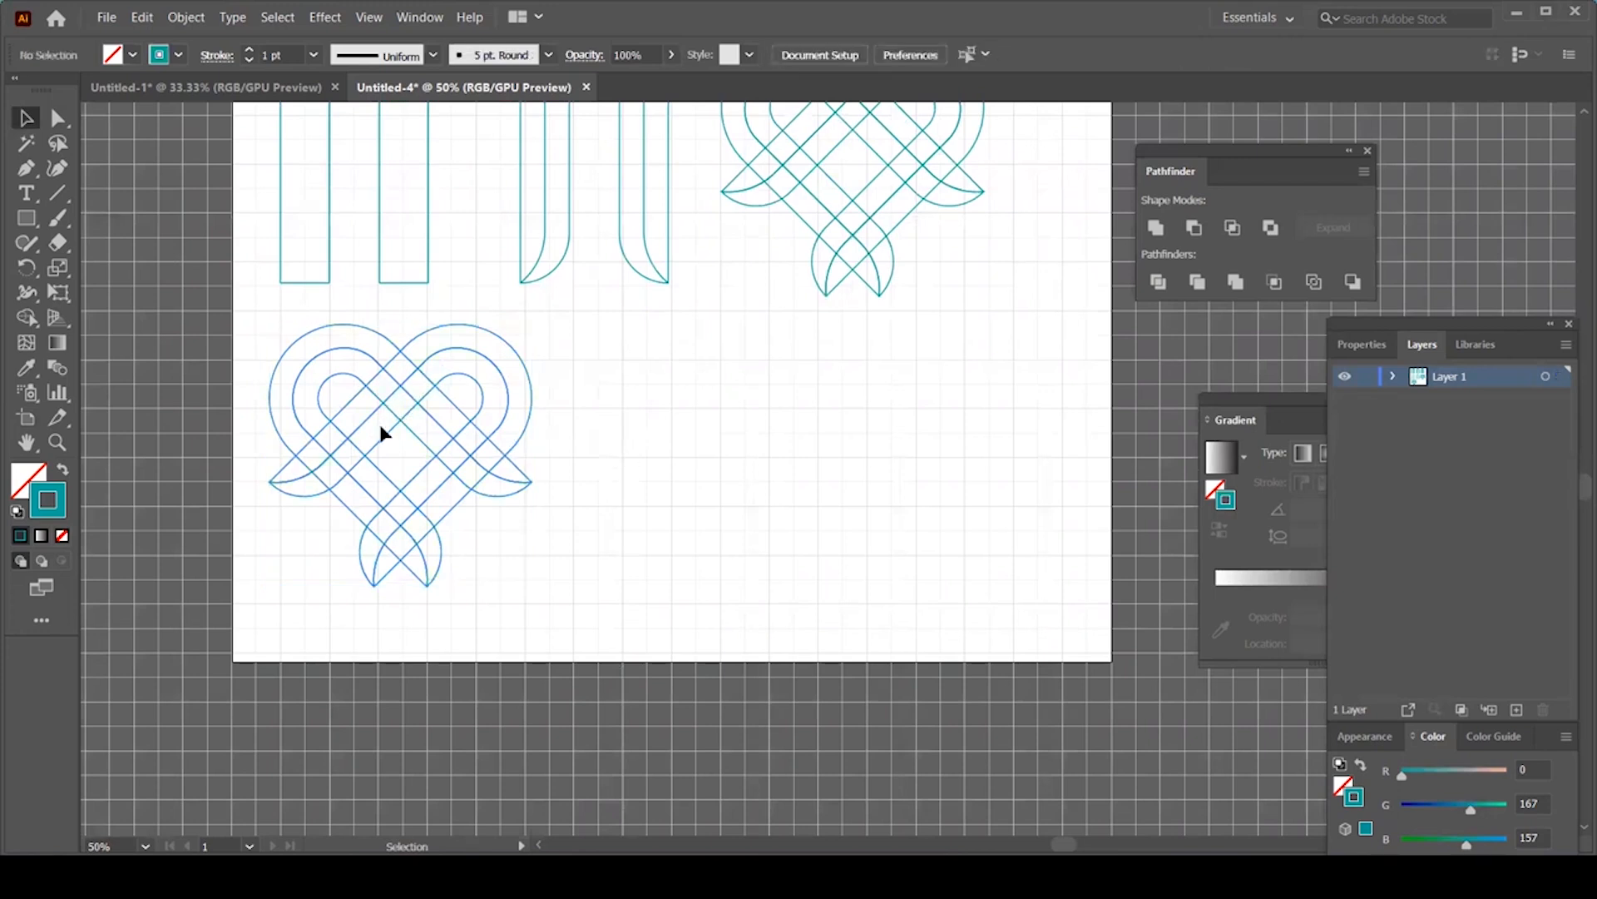
pyautogui.click(237, 88)
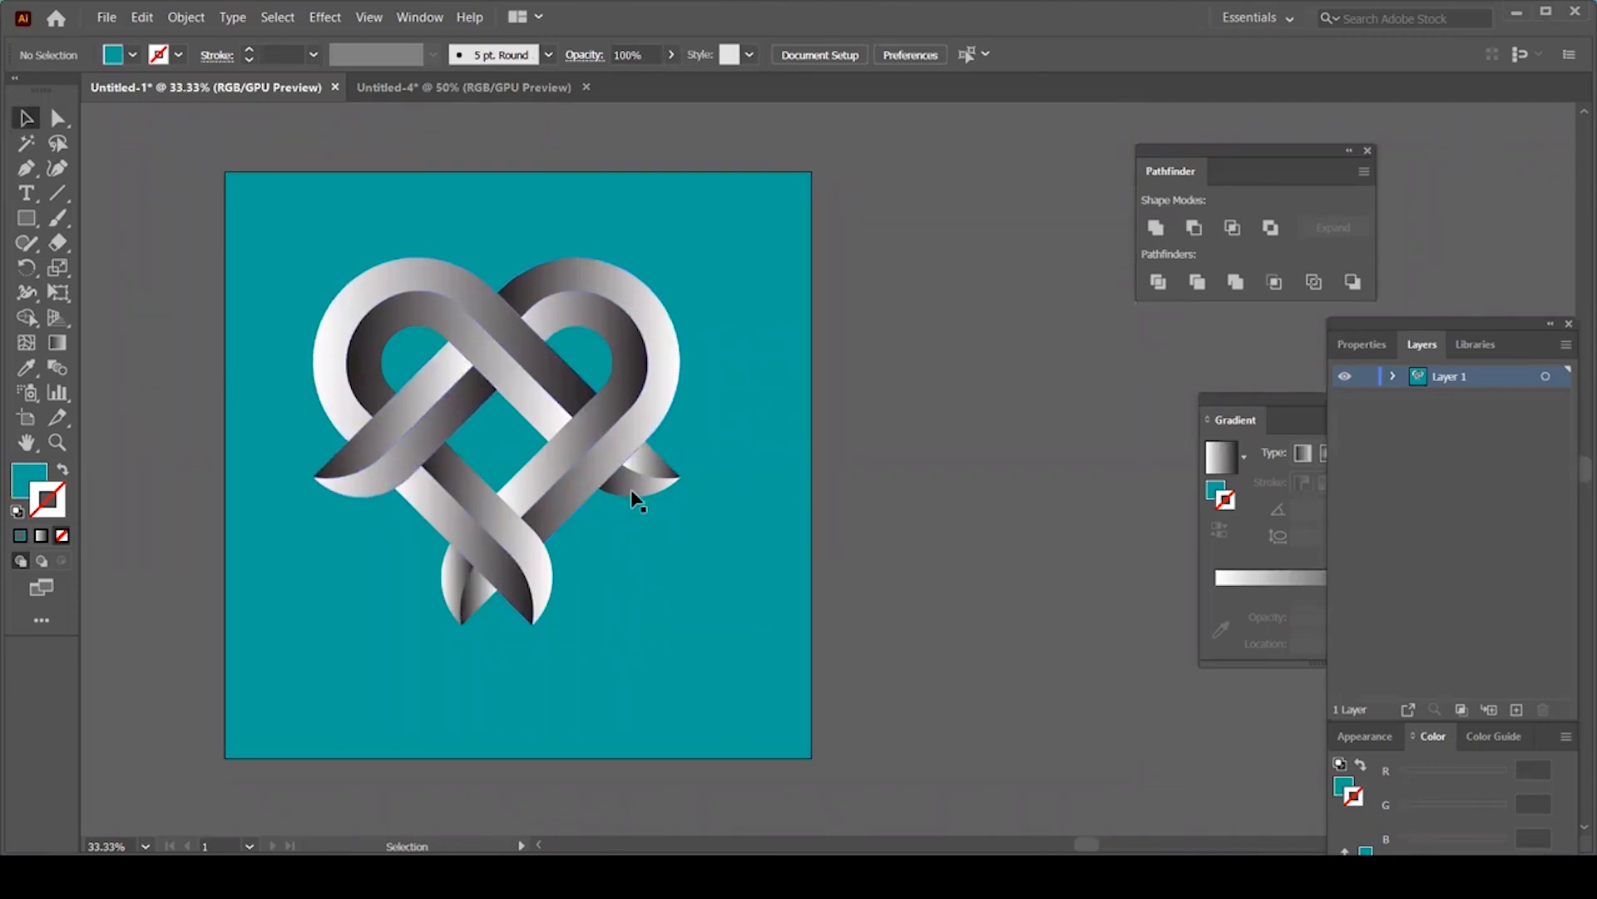
pyautogui.click(484, 93)
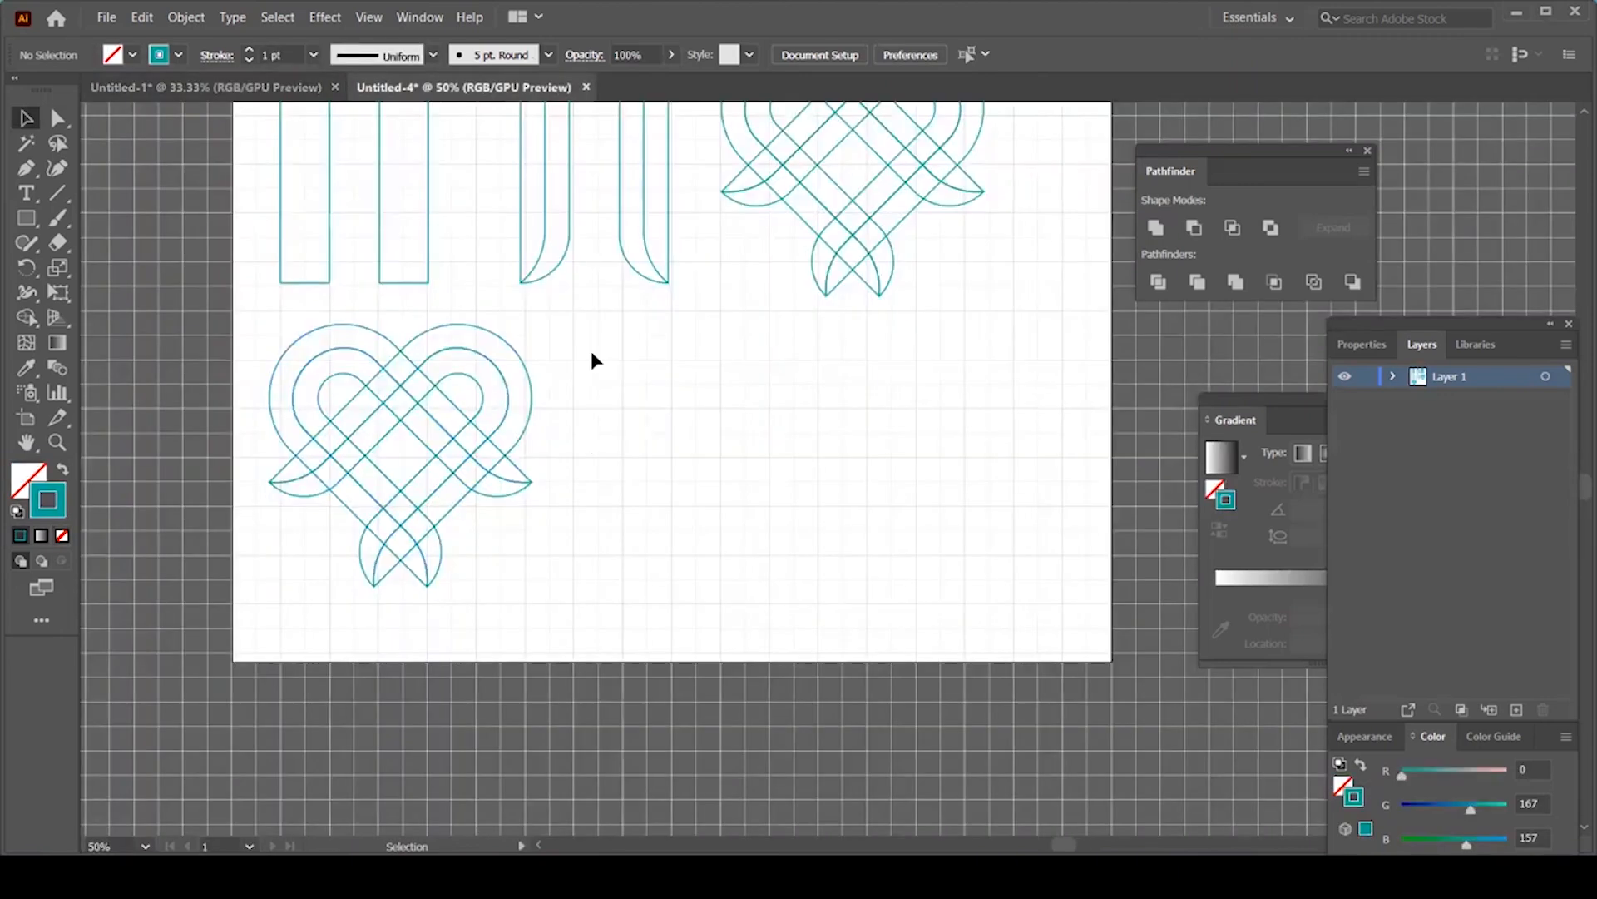
# Step: With Shape Builder, merge the heart copy's upper-left loop band and its adjacent diagonal segment
pyautogui.moveTo(572, 324); pyautogui.dragTo(277, 563)
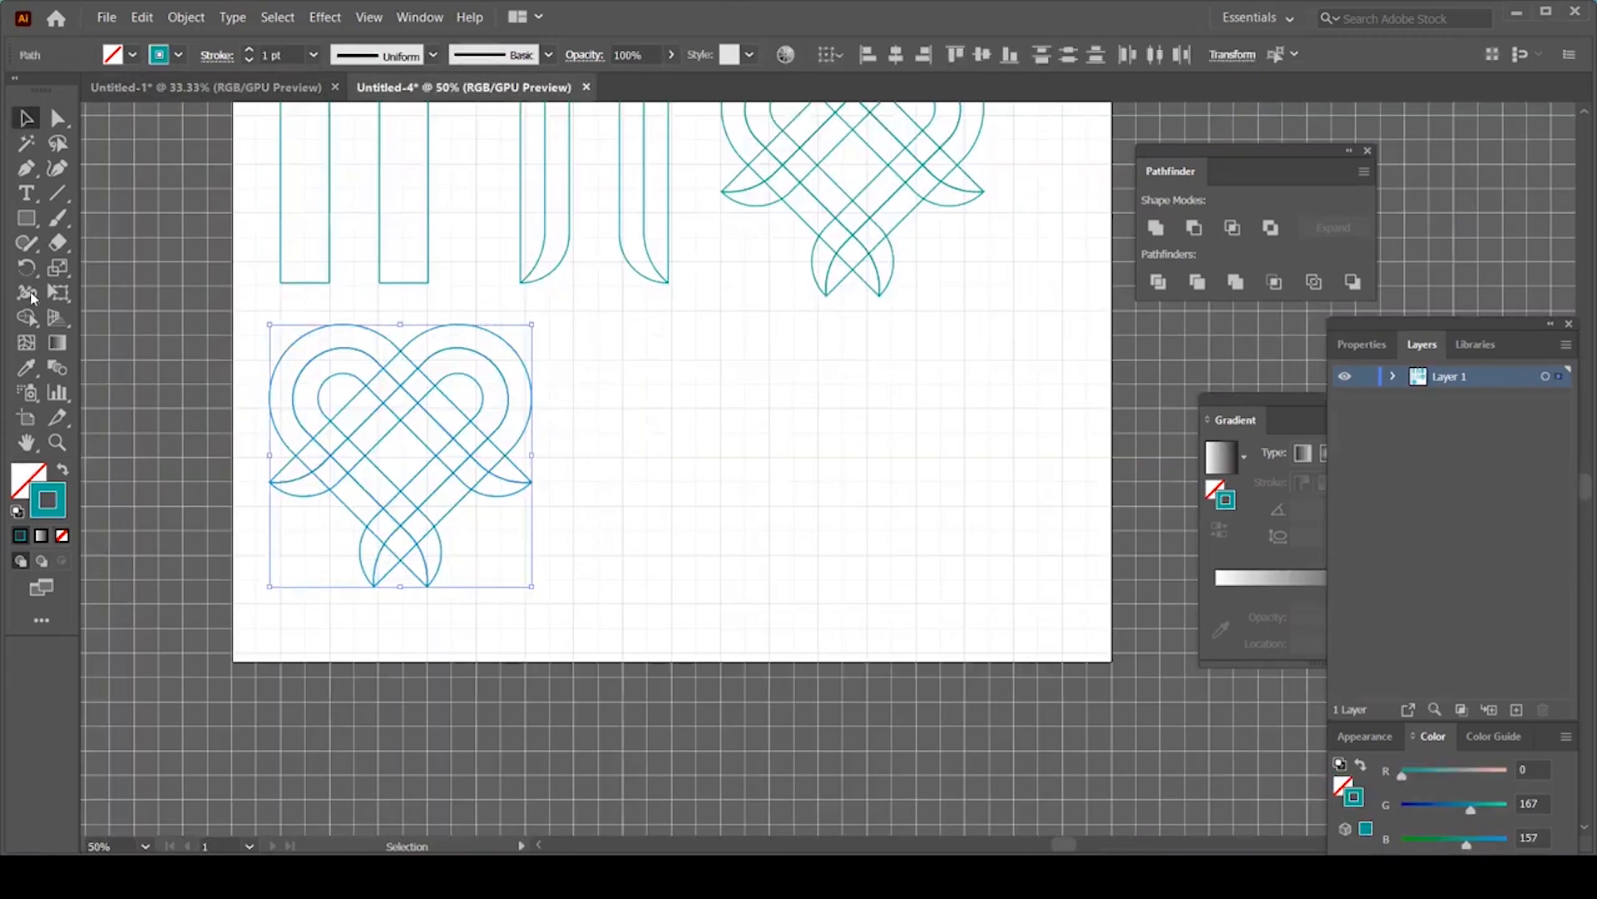
pyautogui.click(27, 317)
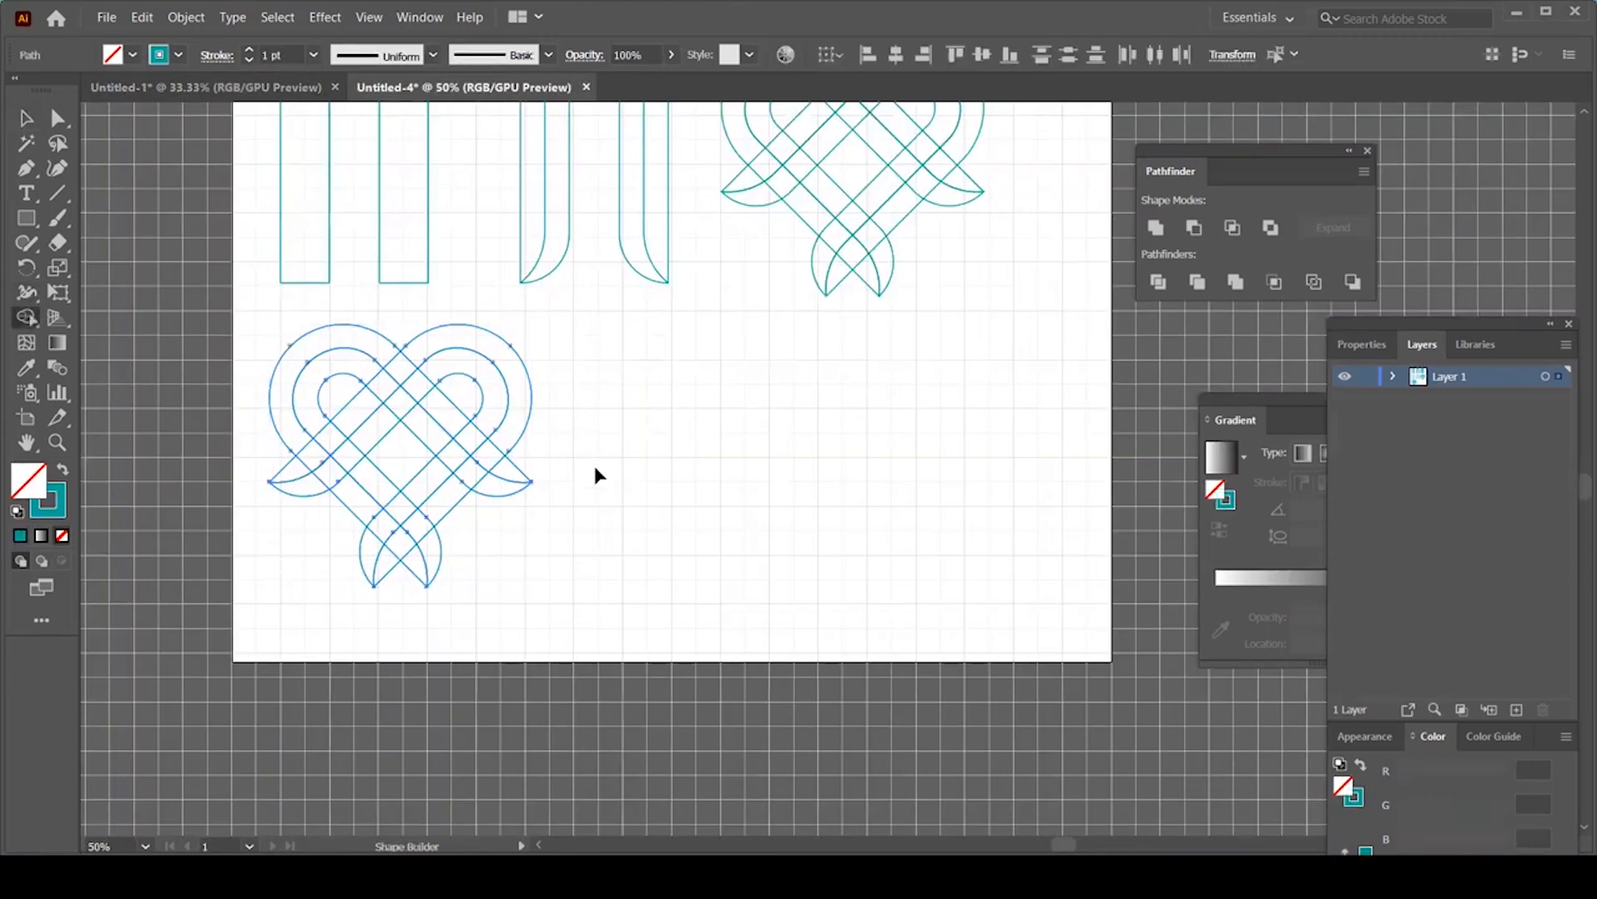
pyautogui.hotkey('ctrl', '=')
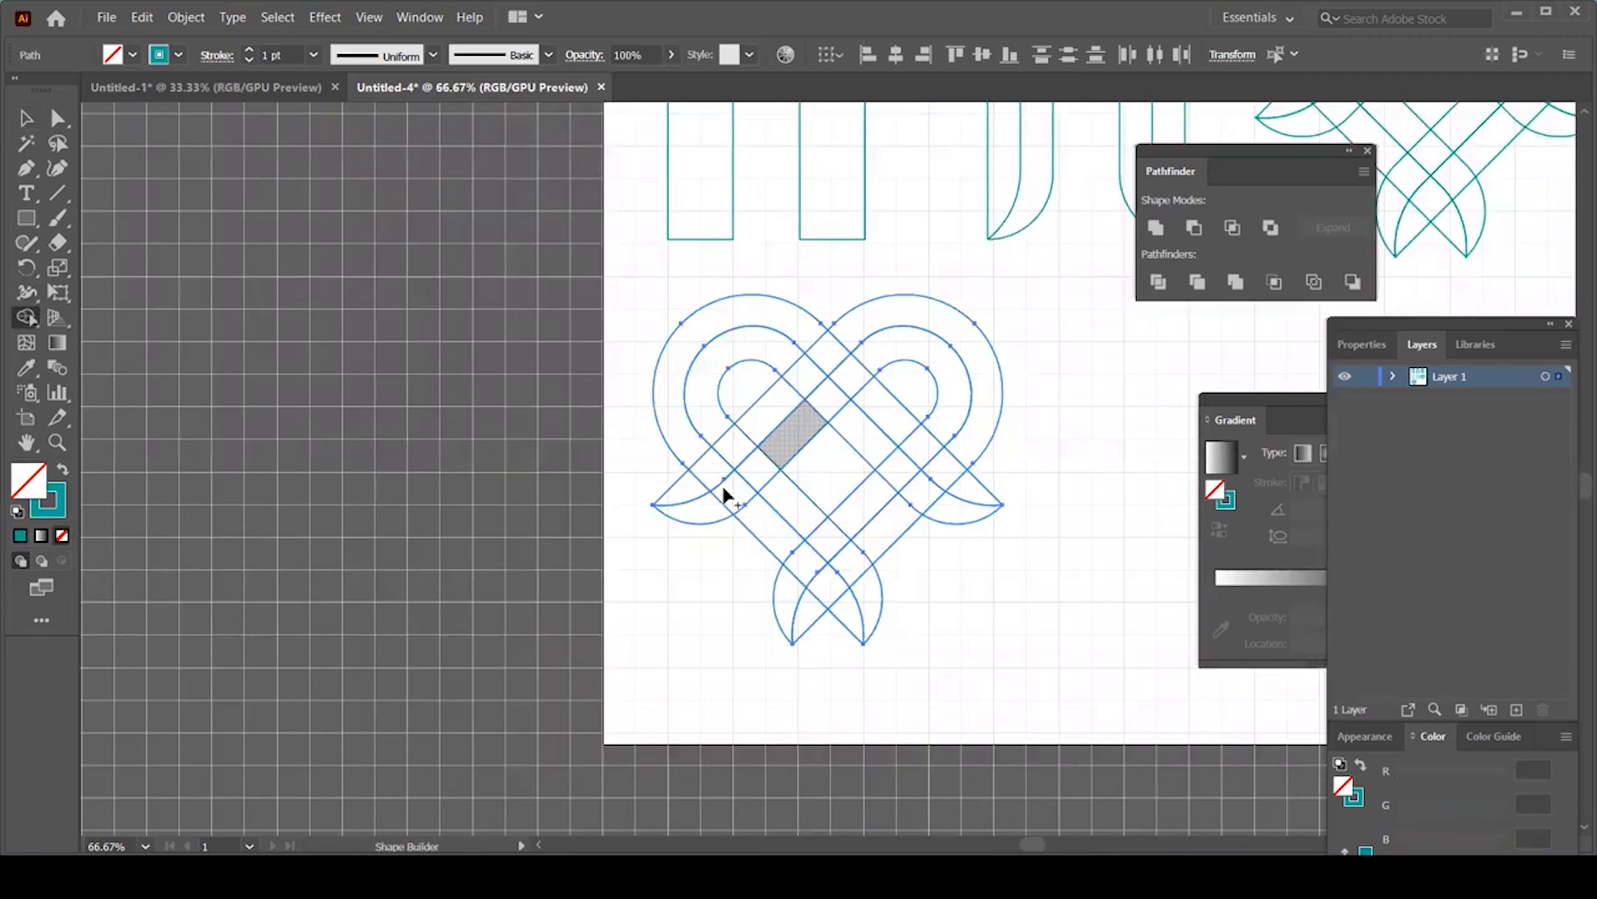
pyautogui.moveTo(720, 369); pyautogui.dragTo(612, 330)
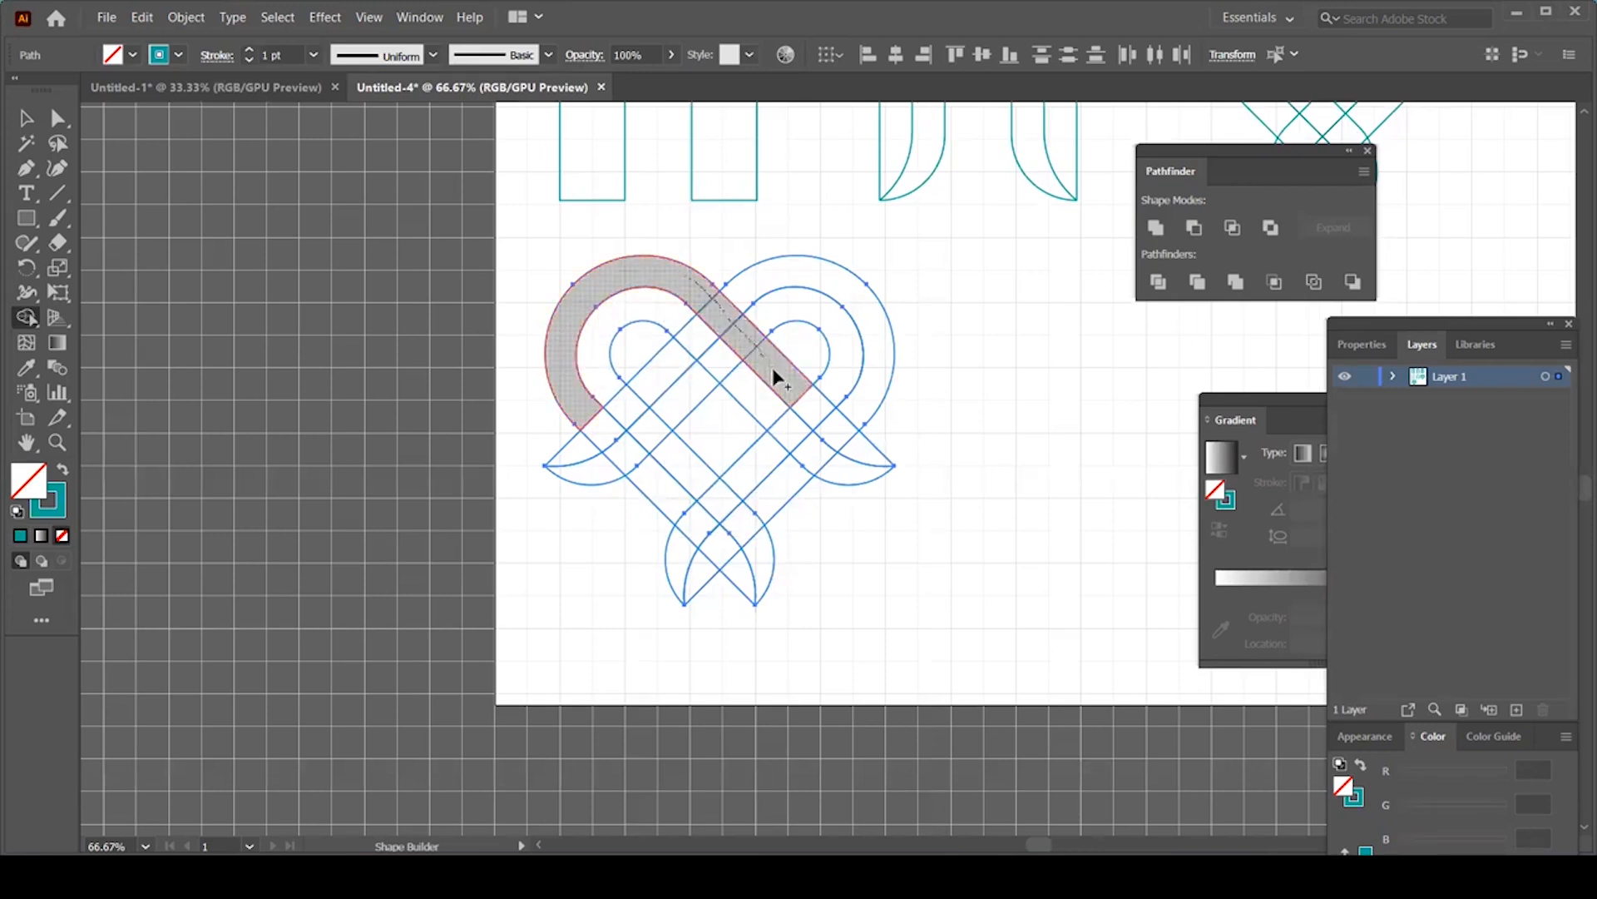
pyautogui.moveTo(774, 371); pyautogui.dragTo(774, 373)
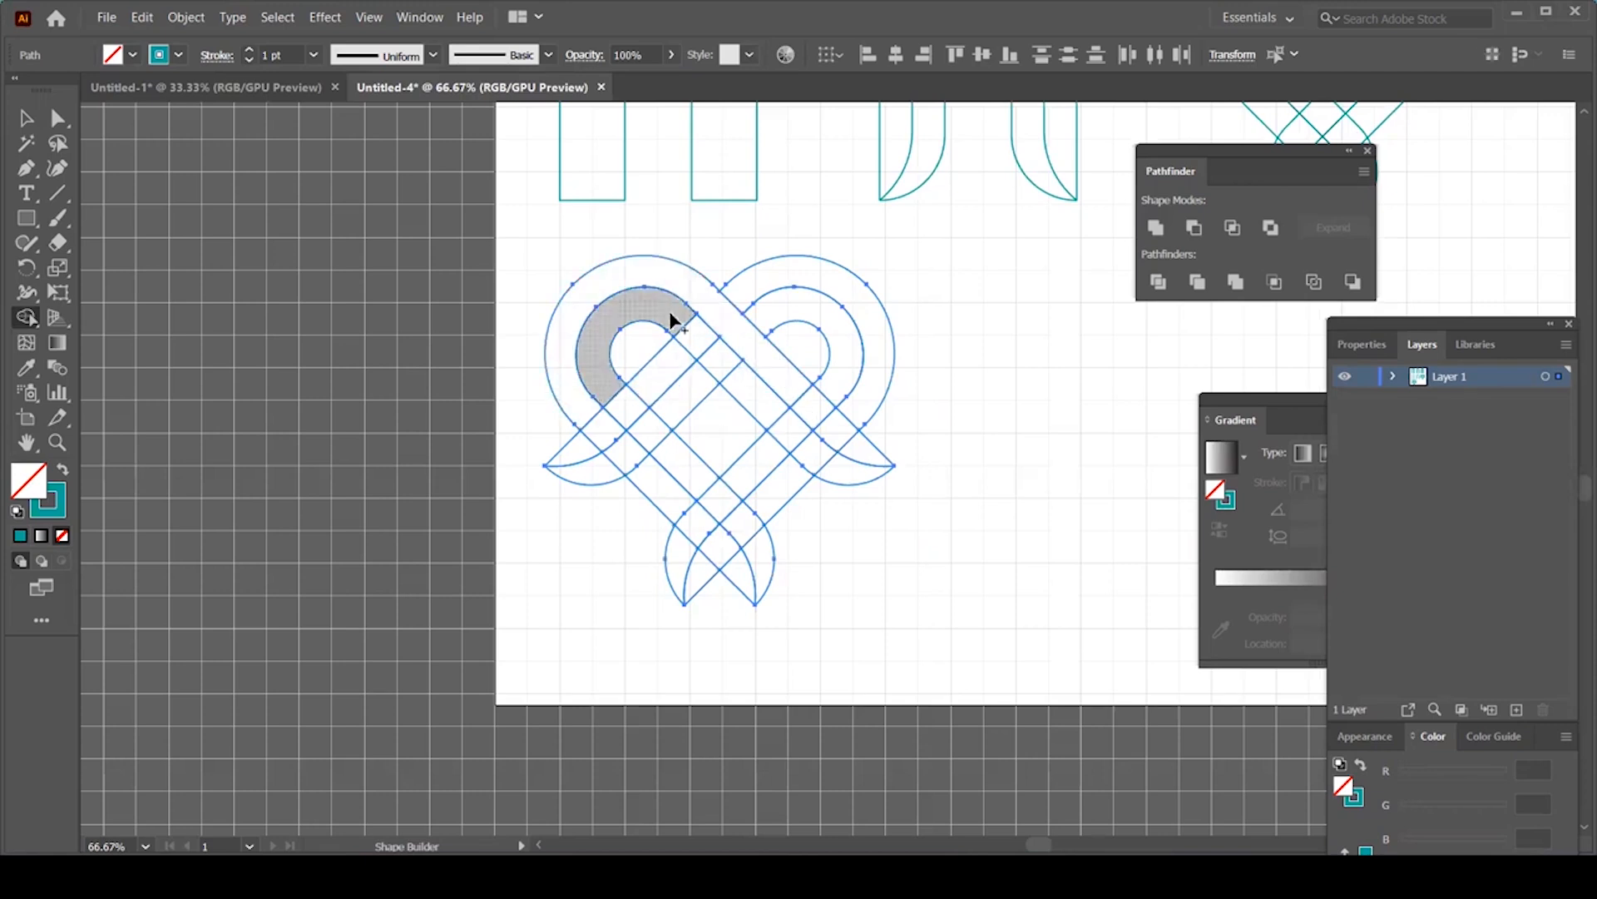
pyautogui.moveTo(709, 345); pyautogui.dragTo(745, 385)
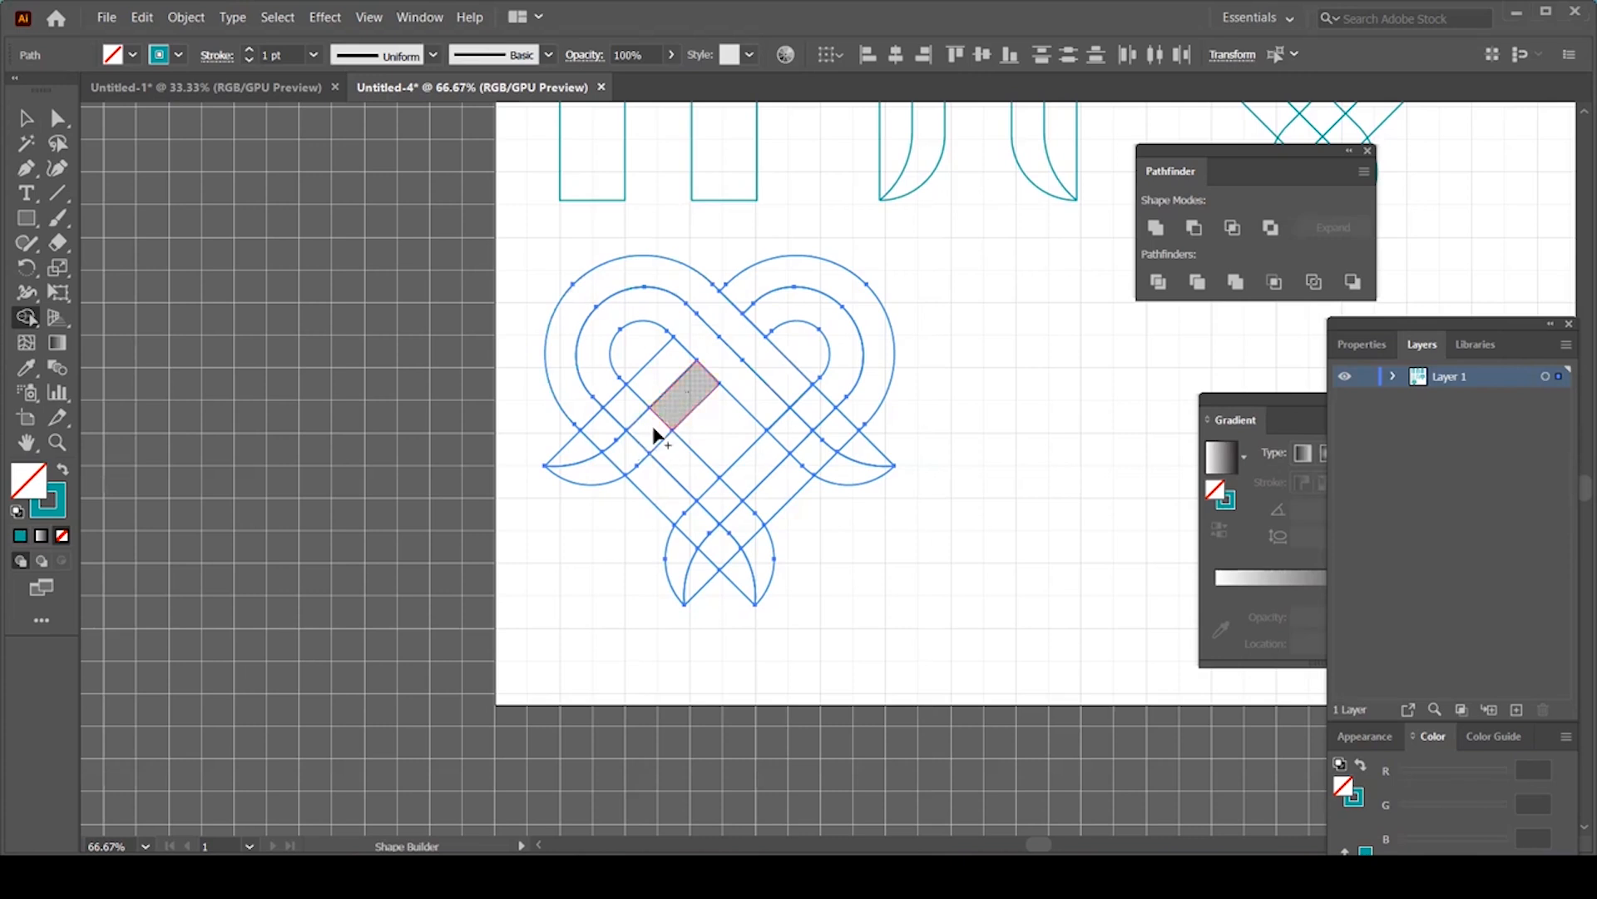
# Step: Merge the left diagonal, right loop and lower band cells into continuous strips
pyautogui.moveTo(618, 455); pyautogui.dragTo(616, 458)
pyautogui.moveTo(666, 370)
pyautogui.mouseDown()
pyautogui.moveTo(610, 428)
pyautogui.moveTo(643, 487)
pyautogui.mouseUp()
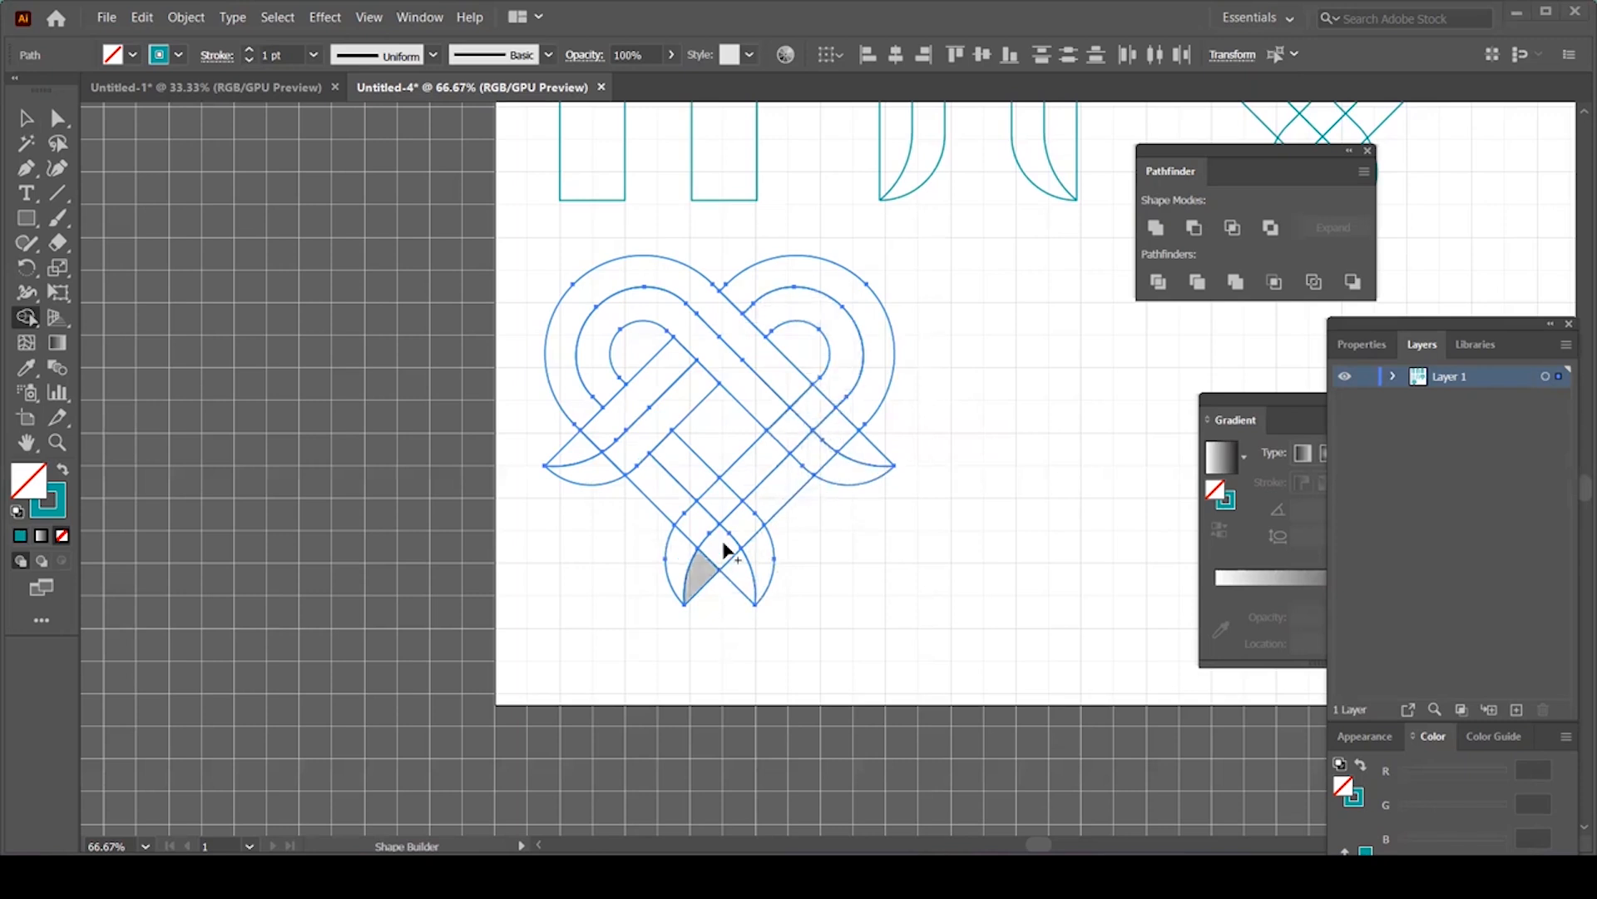
pyautogui.moveTo(587, 374); pyautogui.dragTo(583, 397)
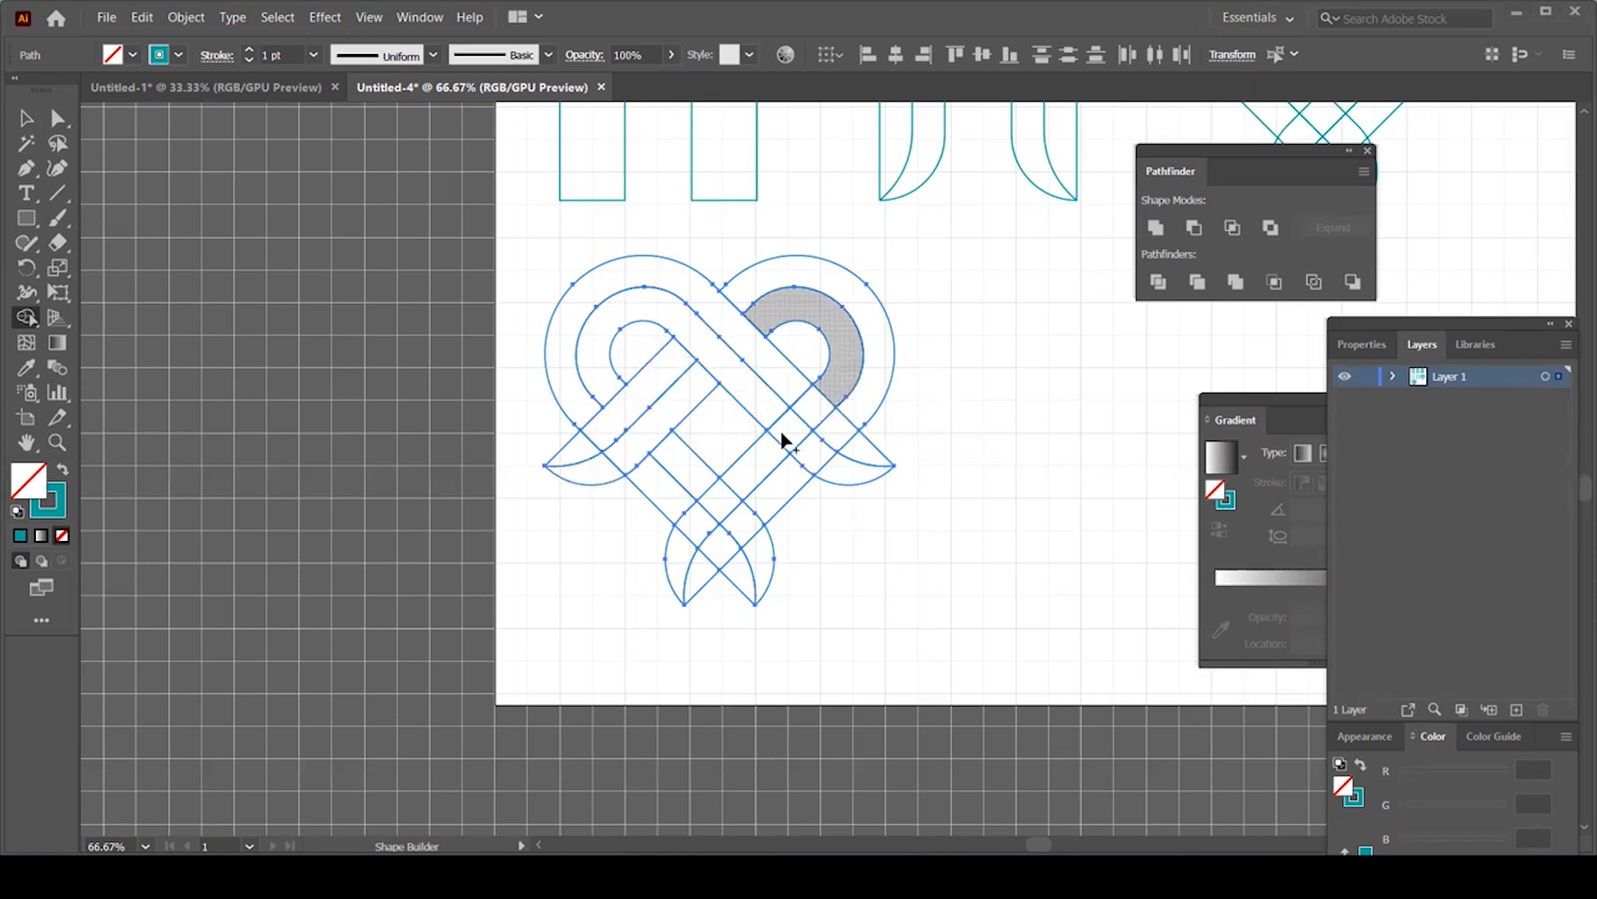
pyautogui.moveTo(791, 422)
pyautogui.mouseDown()
pyautogui.moveTo(844, 437)
pyautogui.moveTo(882, 377)
pyautogui.moveTo(815, 453)
pyautogui.moveTo(808, 537)
pyautogui.mouseUp()
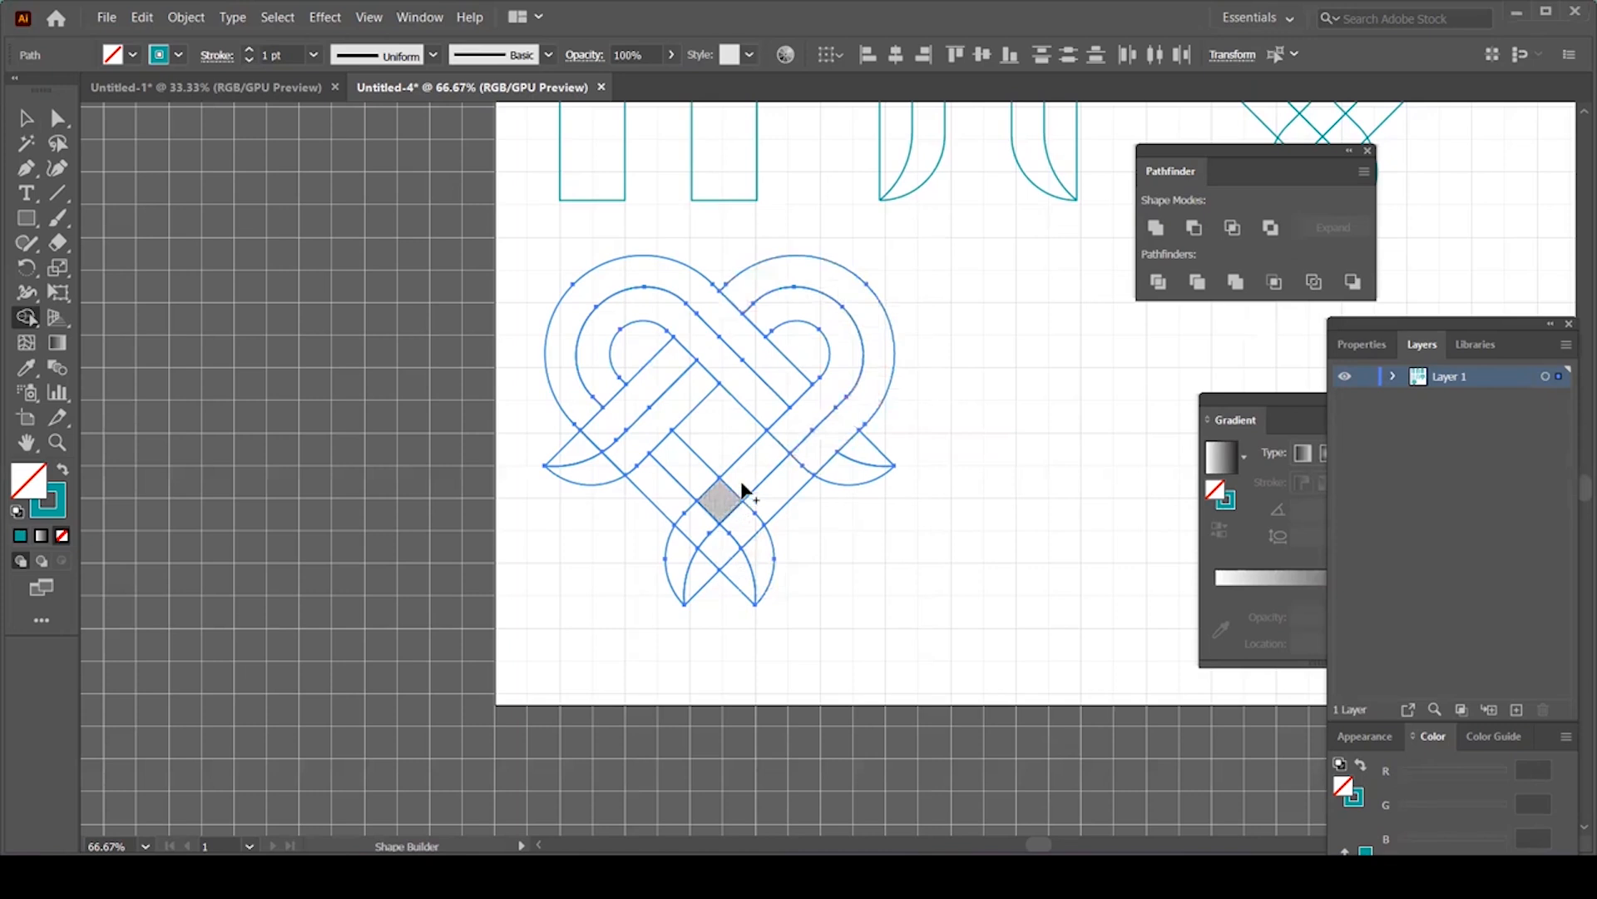
pyautogui.moveTo(755, 466)
pyautogui.mouseDown()
pyautogui.moveTo(723, 499)
pyautogui.moveTo(715, 531)
pyautogui.moveTo(749, 520)
pyautogui.moveTo(722, 545)
pyautogui.mouseUp()
pyautogui.click(26, 118)
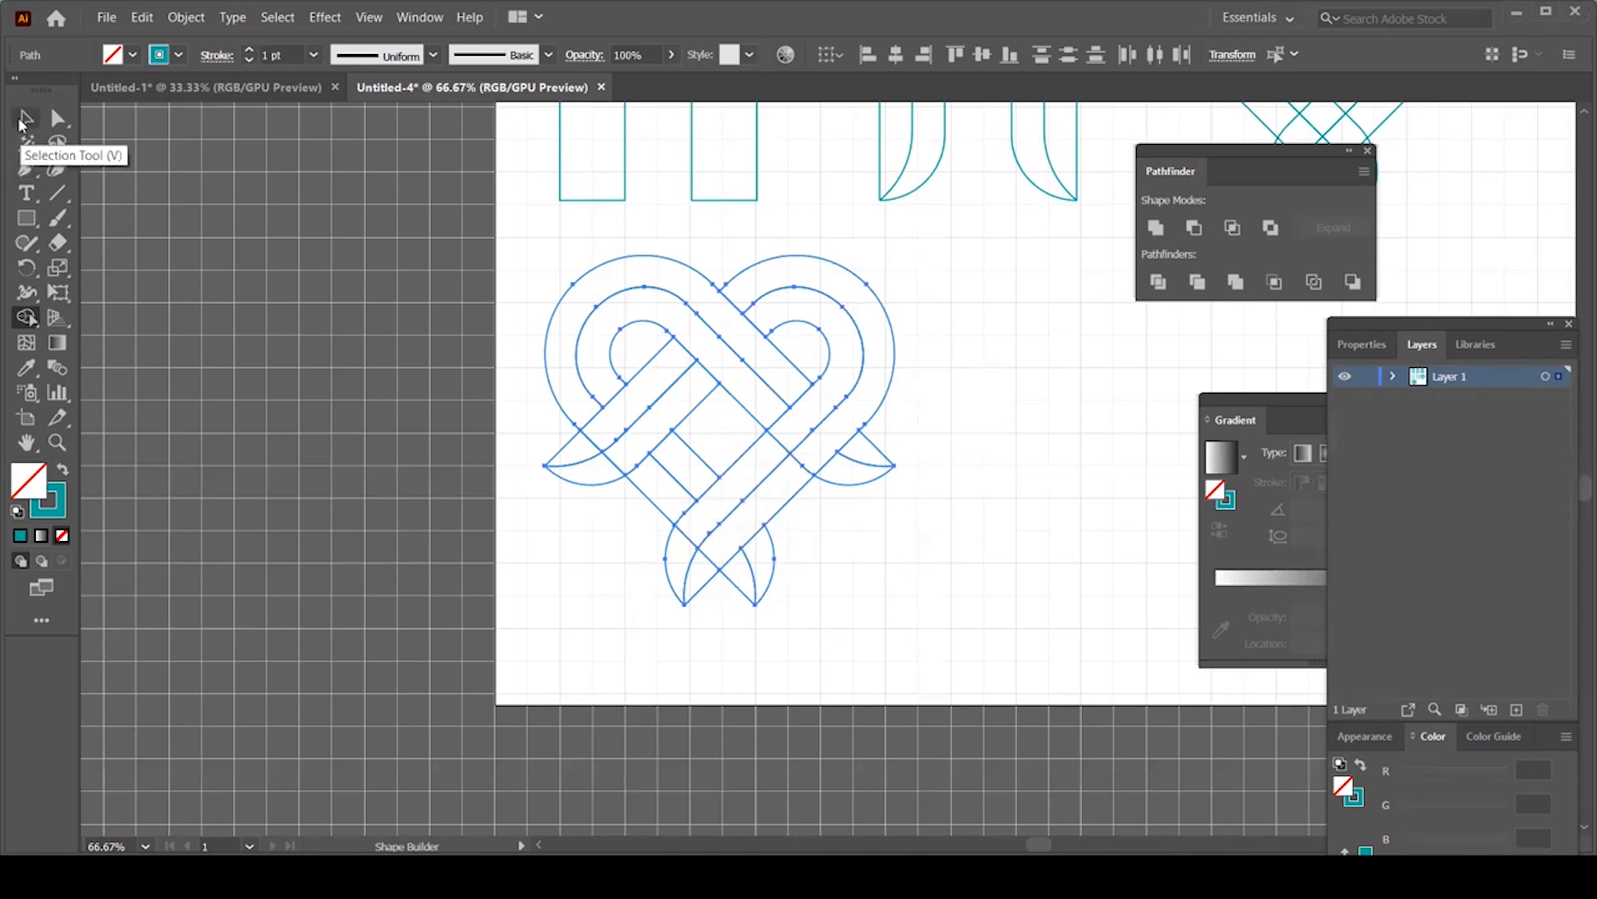
pyautogui.click(895, 467)
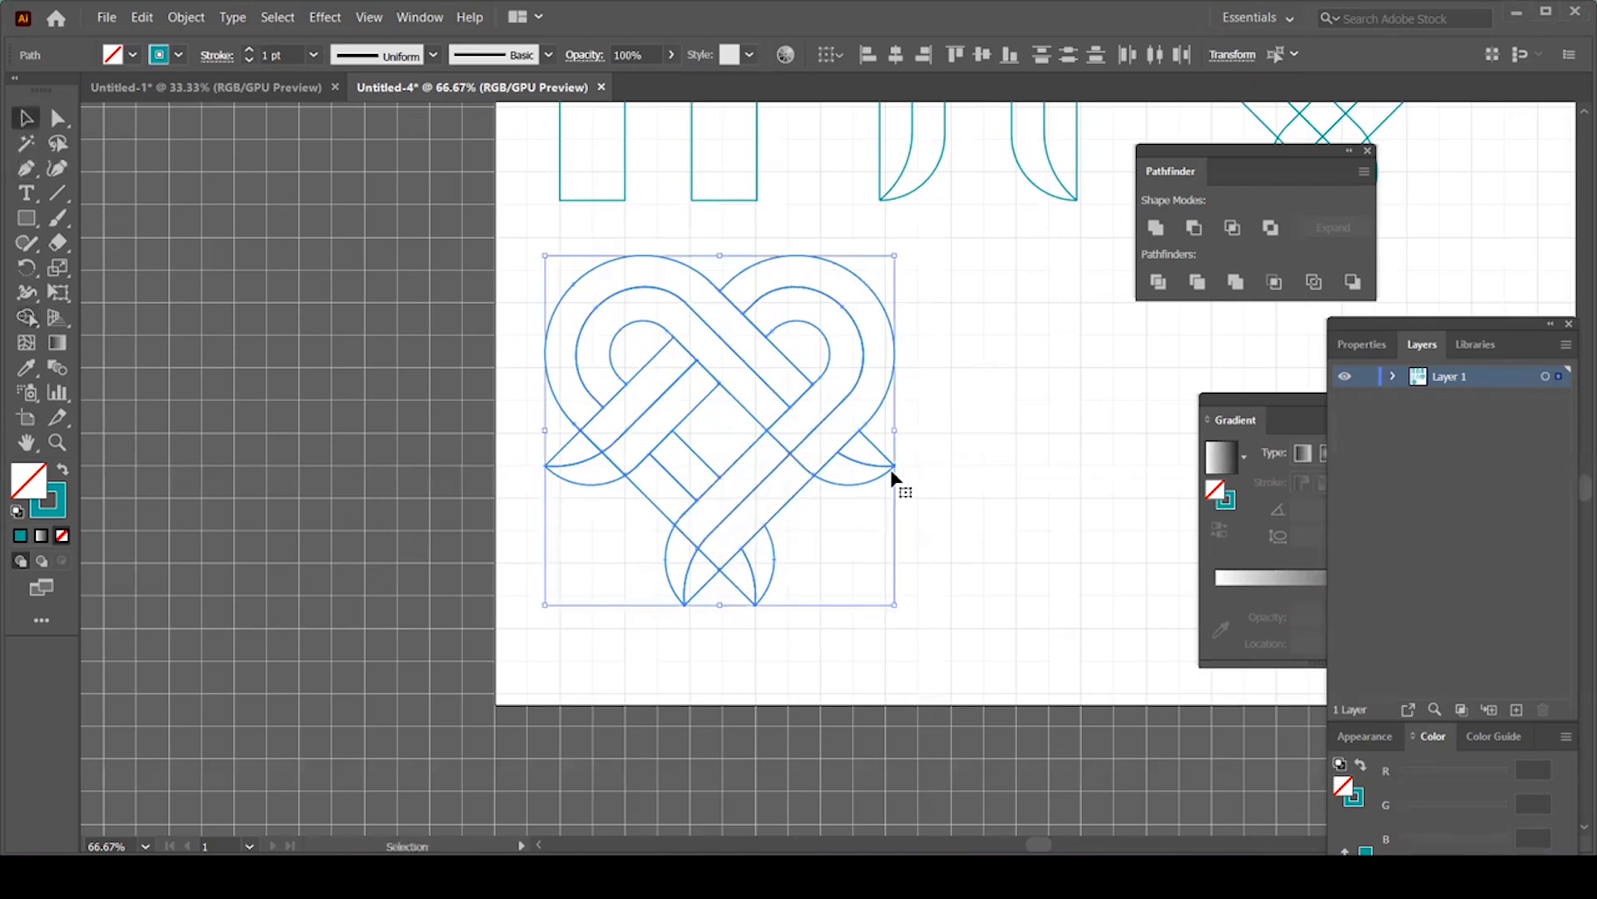
pyautogui.click(980, 542)
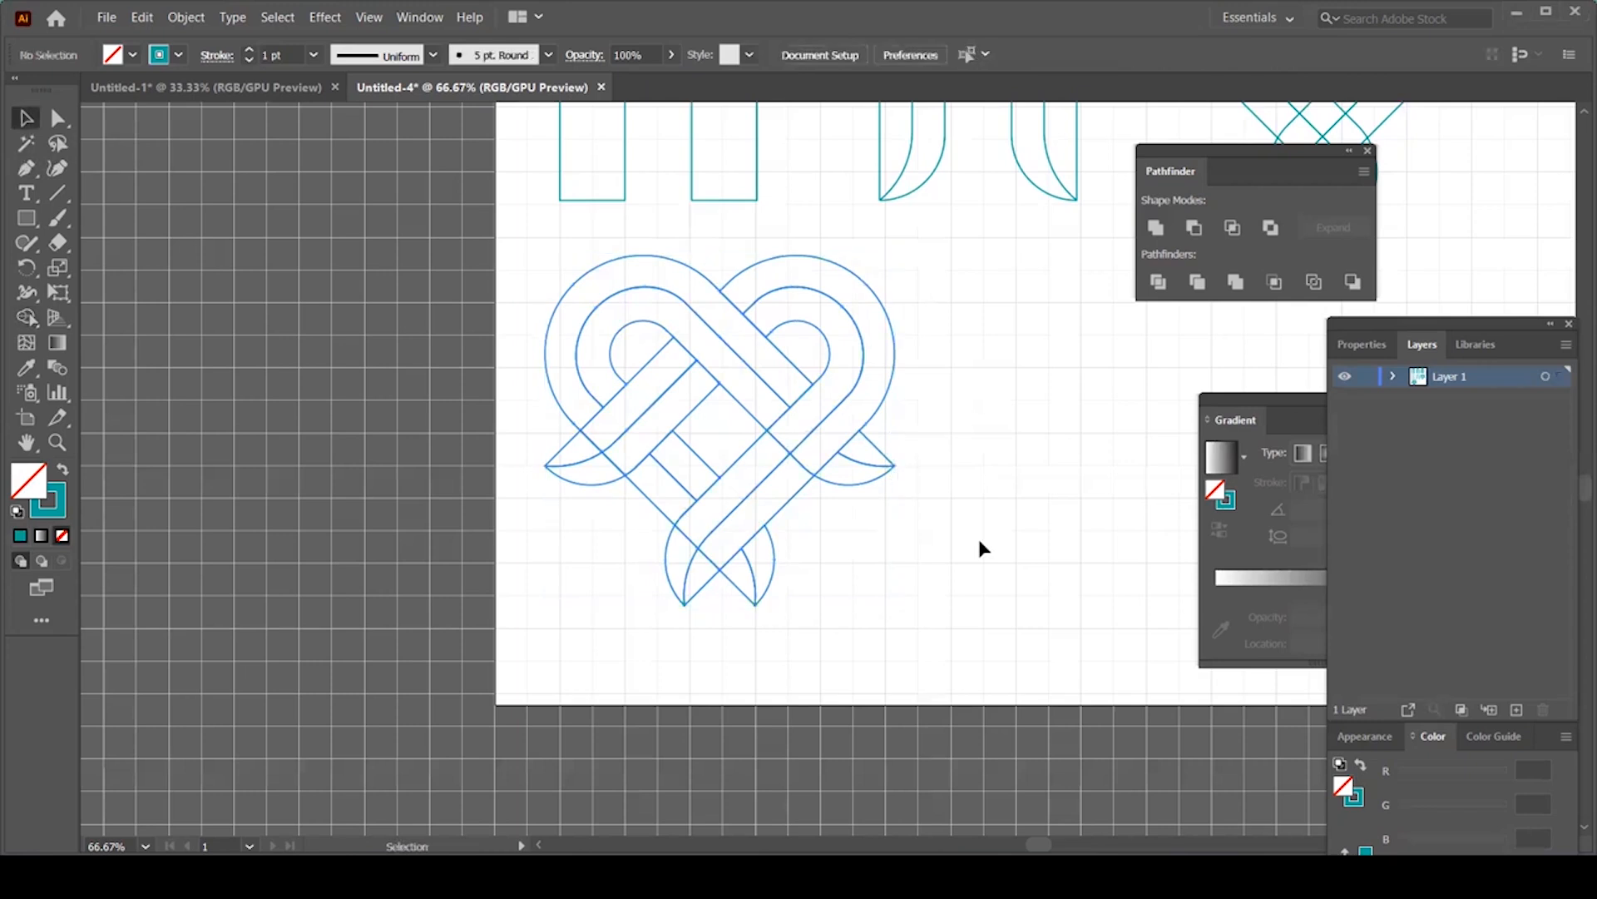
pyautogui.click(841, 306)
pyautogui.click(886, 411)
pyautogui.moveTo(877, 403); pyautogui.dragTo(973, 405)
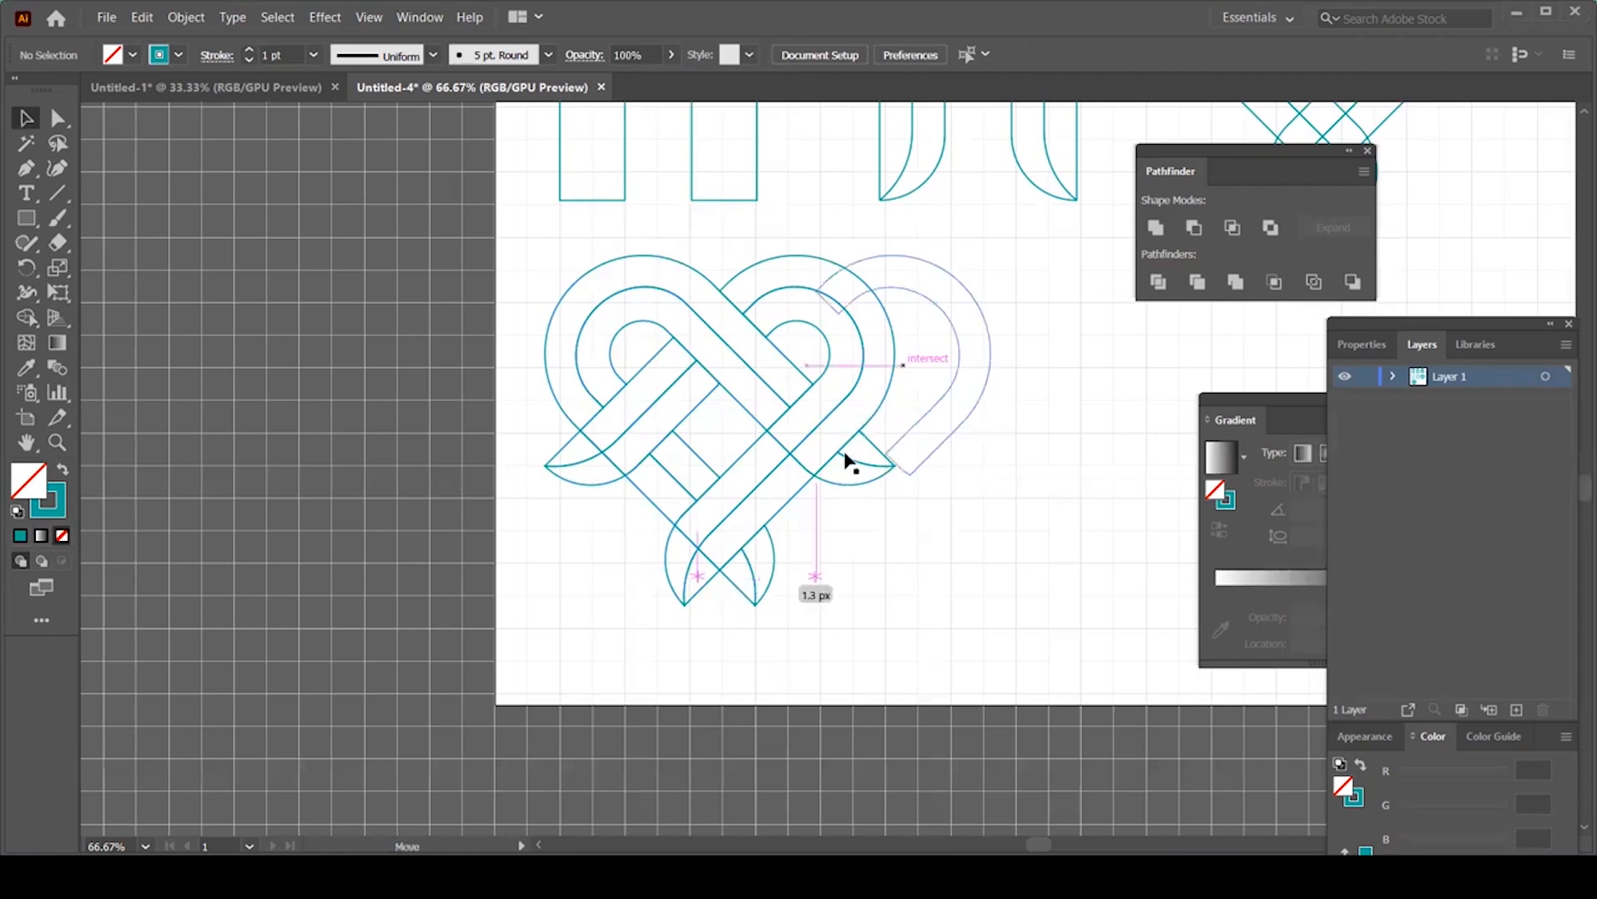
pyautogui.moveTo(851, 486); pyautogui.dragTo(855, 574)
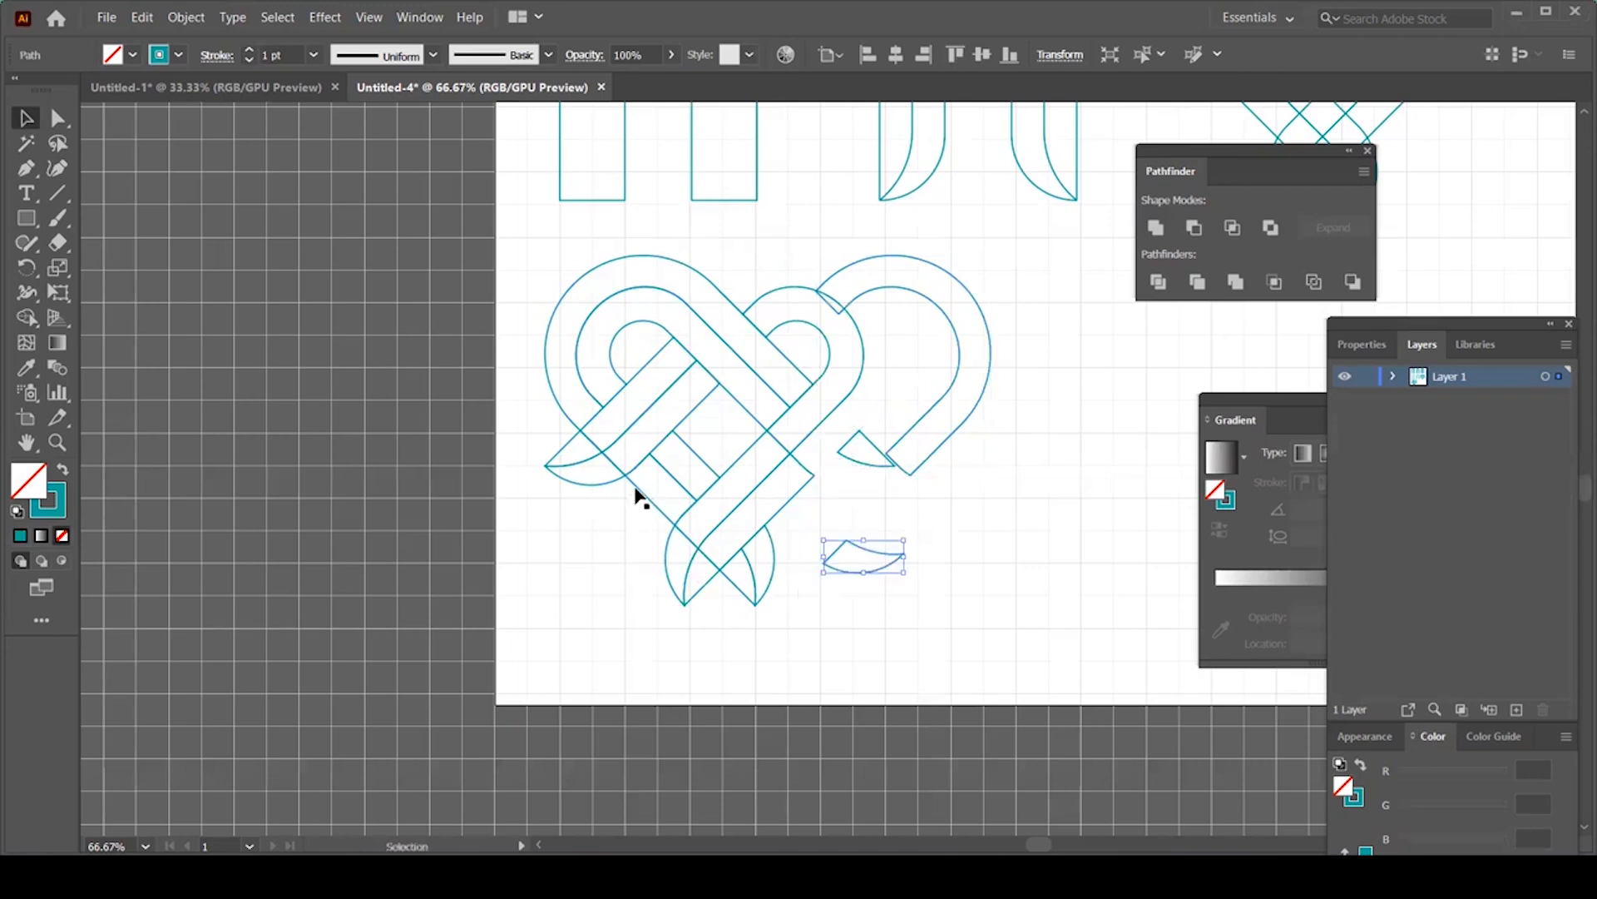
pyautogui.moveTo(637, 486); pyautogui.dragTo(551, 574)
pyautogui.moveTo(605, 404); pyautogui.dragTo(521, 397)
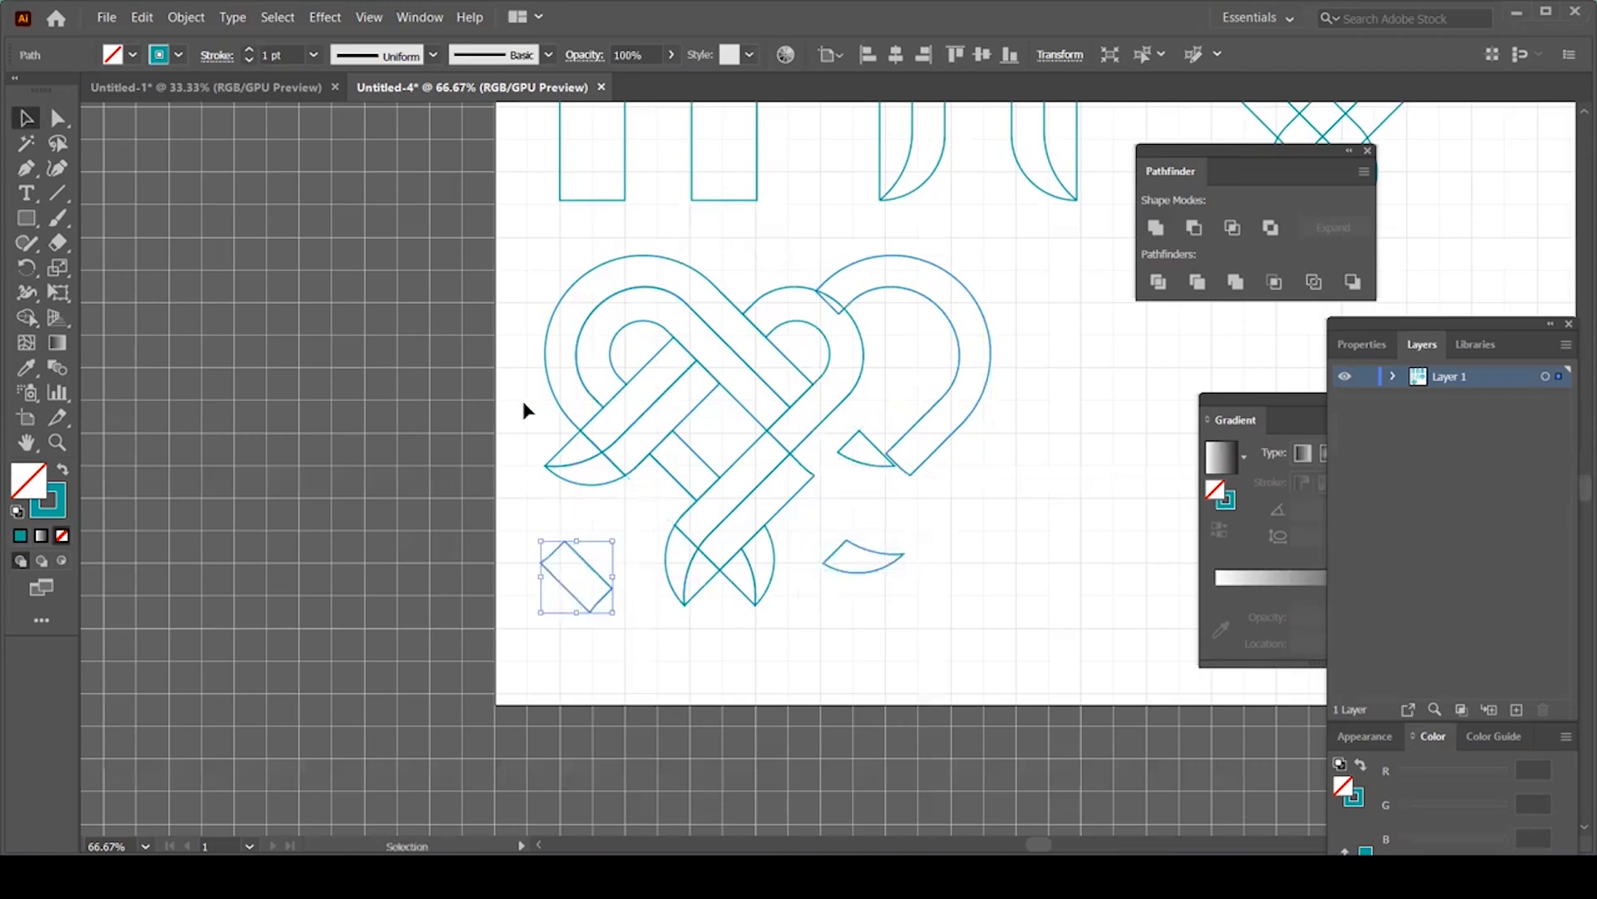
pyautogui.hotkey('ctrl', 'z')
pyautogui.hotkey('ctrl', 'z')
pyautogui.hotkey('ctrl', 'z')
pyautogui.hotkey('ctrl', 'z')
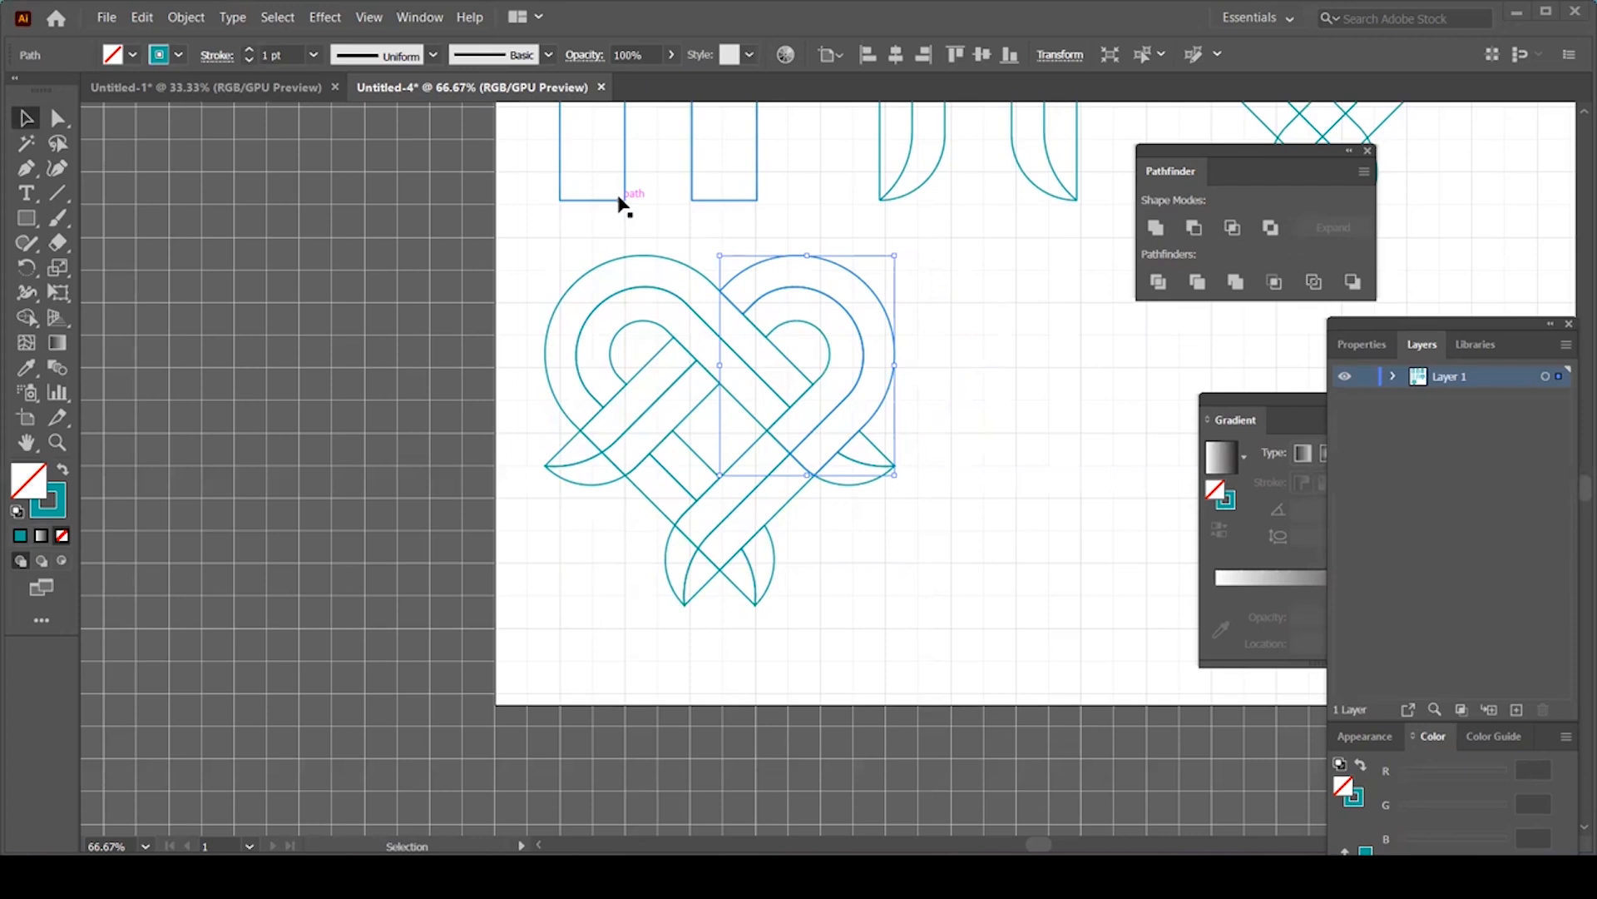
# Step: Group the bottom-tip piece, the left heart band and the small right curve together
pyautogui.click(736, 592)
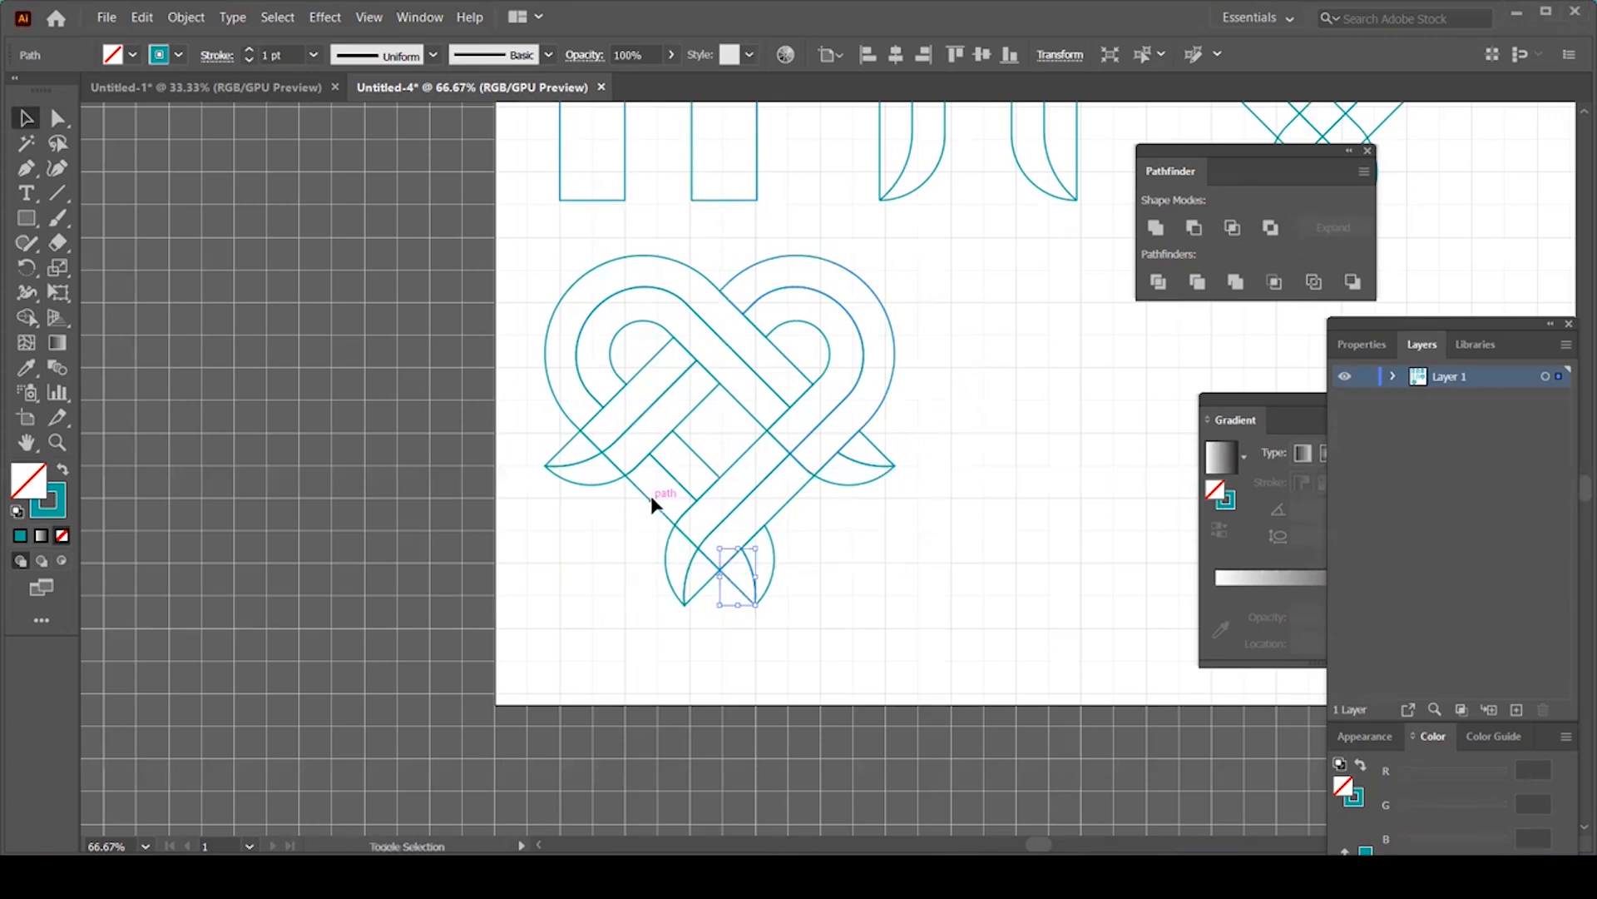
pyautogui.keyDown('shift'); pyautogui.click(651, 496); pyautogui.keyUp('shift')
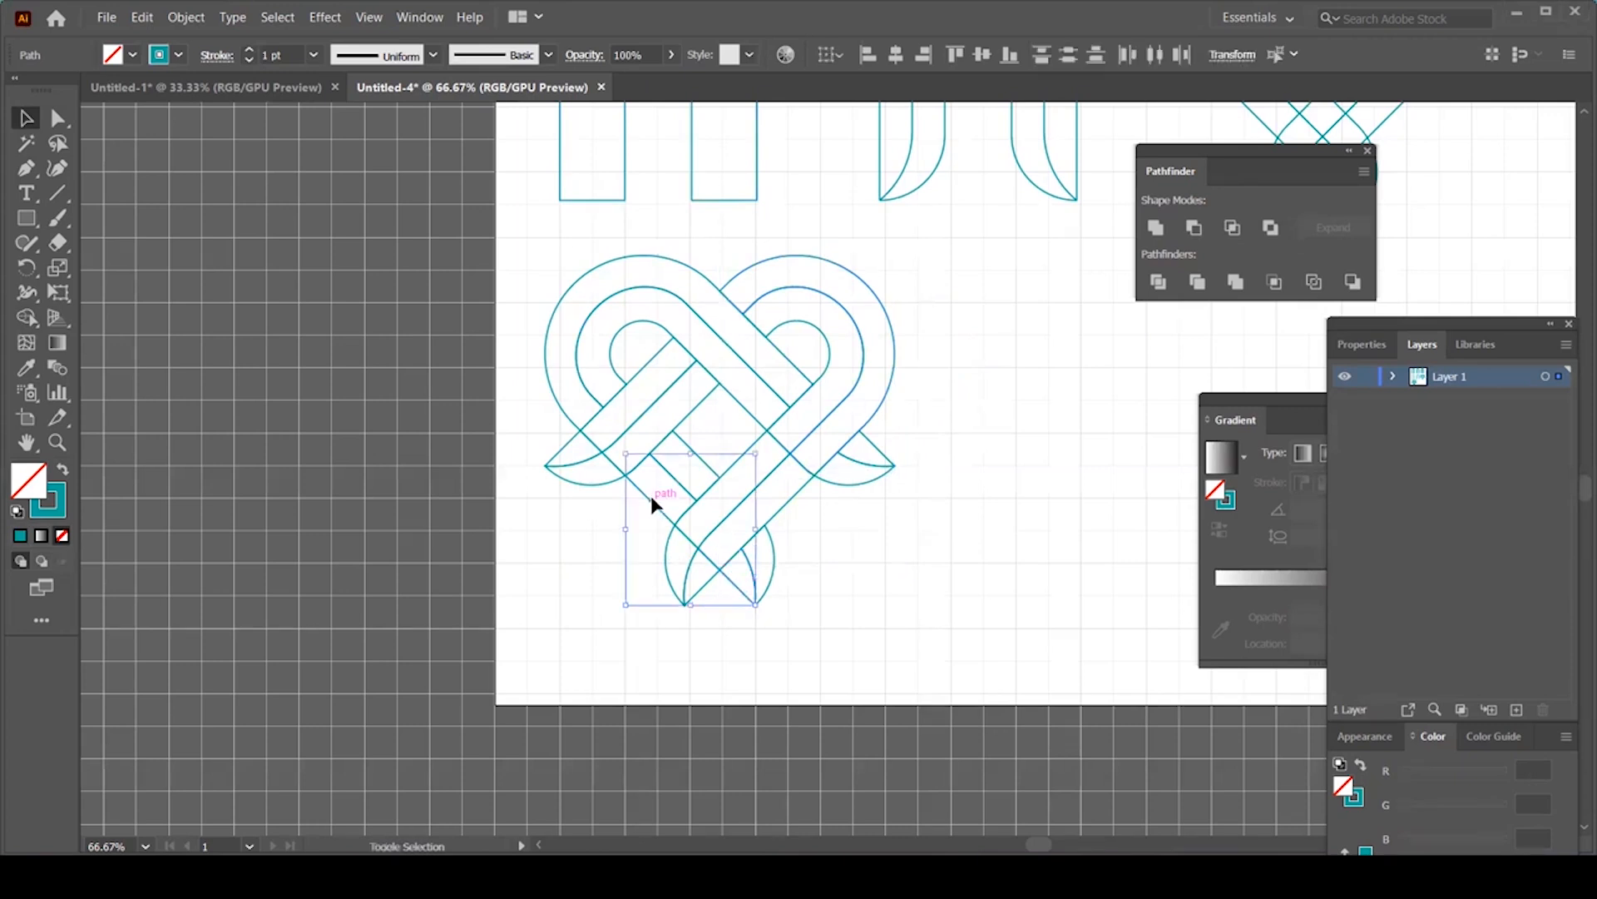
pyautogui.keyDown('shift'); pyautogui.click(556, 406); pyautogui.keyUp('shift')
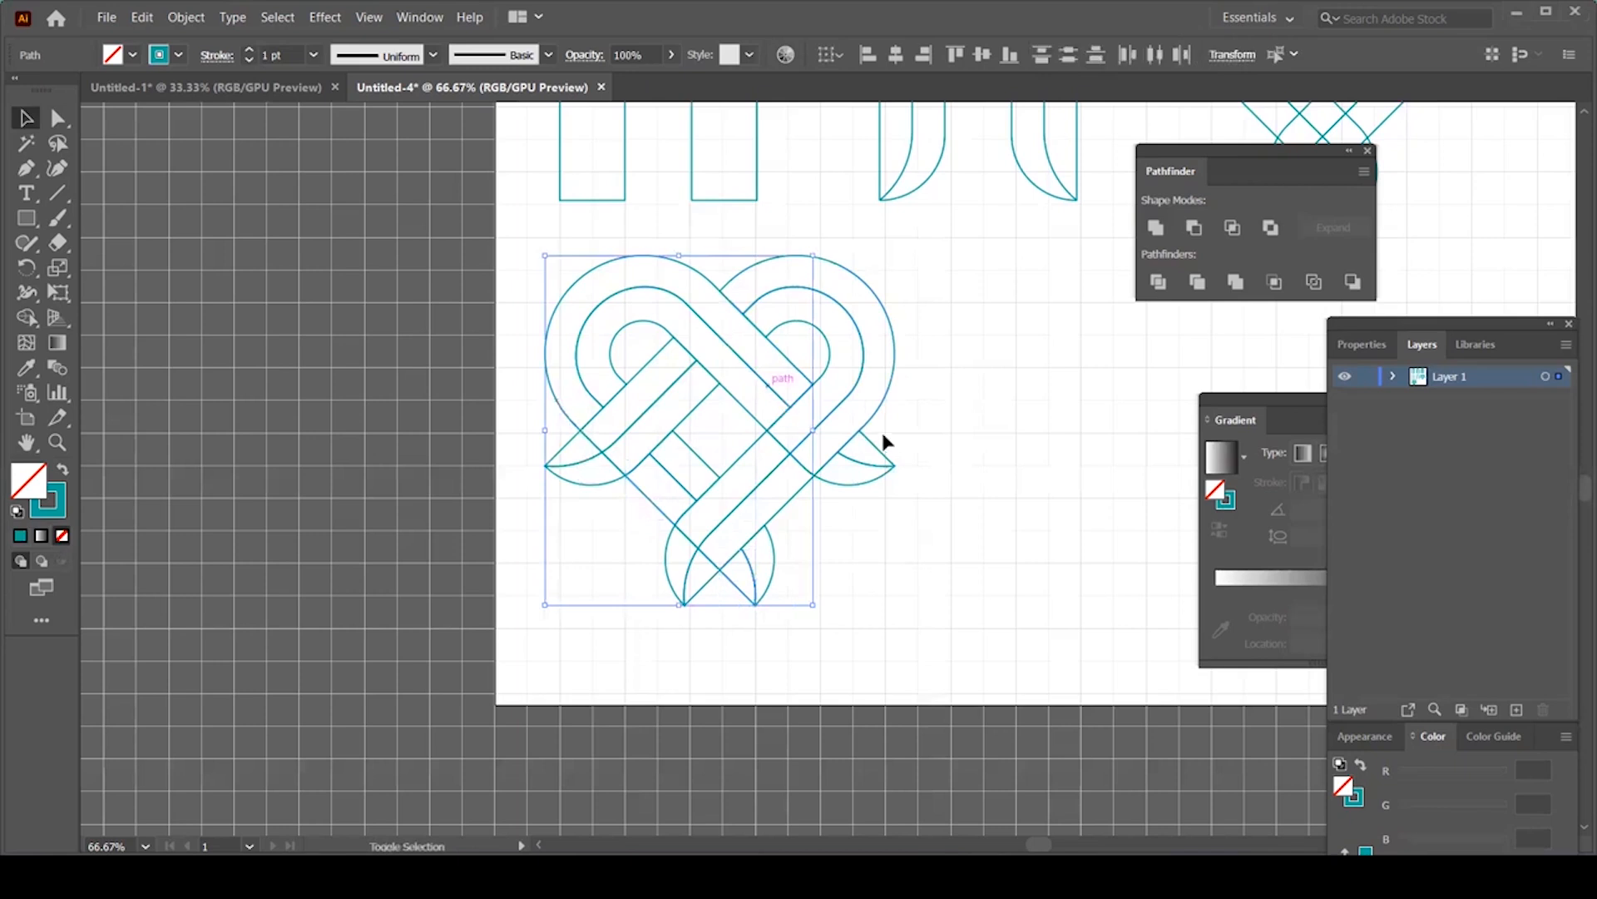
pyautogui.keyDown('shift'); pyautogui.click(876, 453); pyautogui.keyUp('shift')
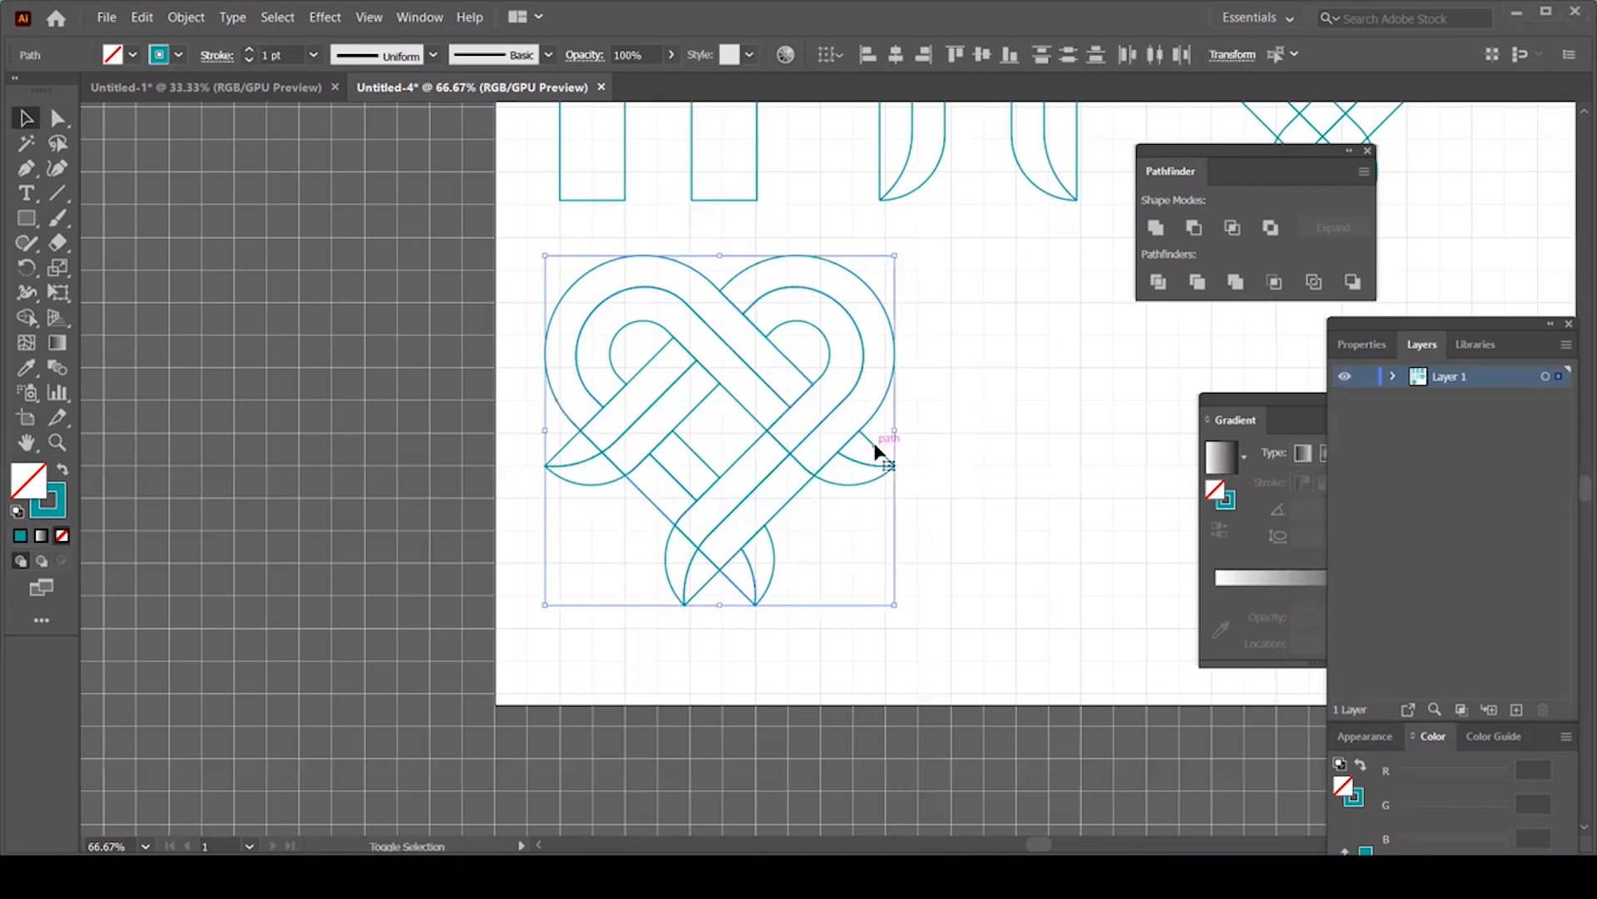
pyautogui.hotkey('ctrl', 'g')
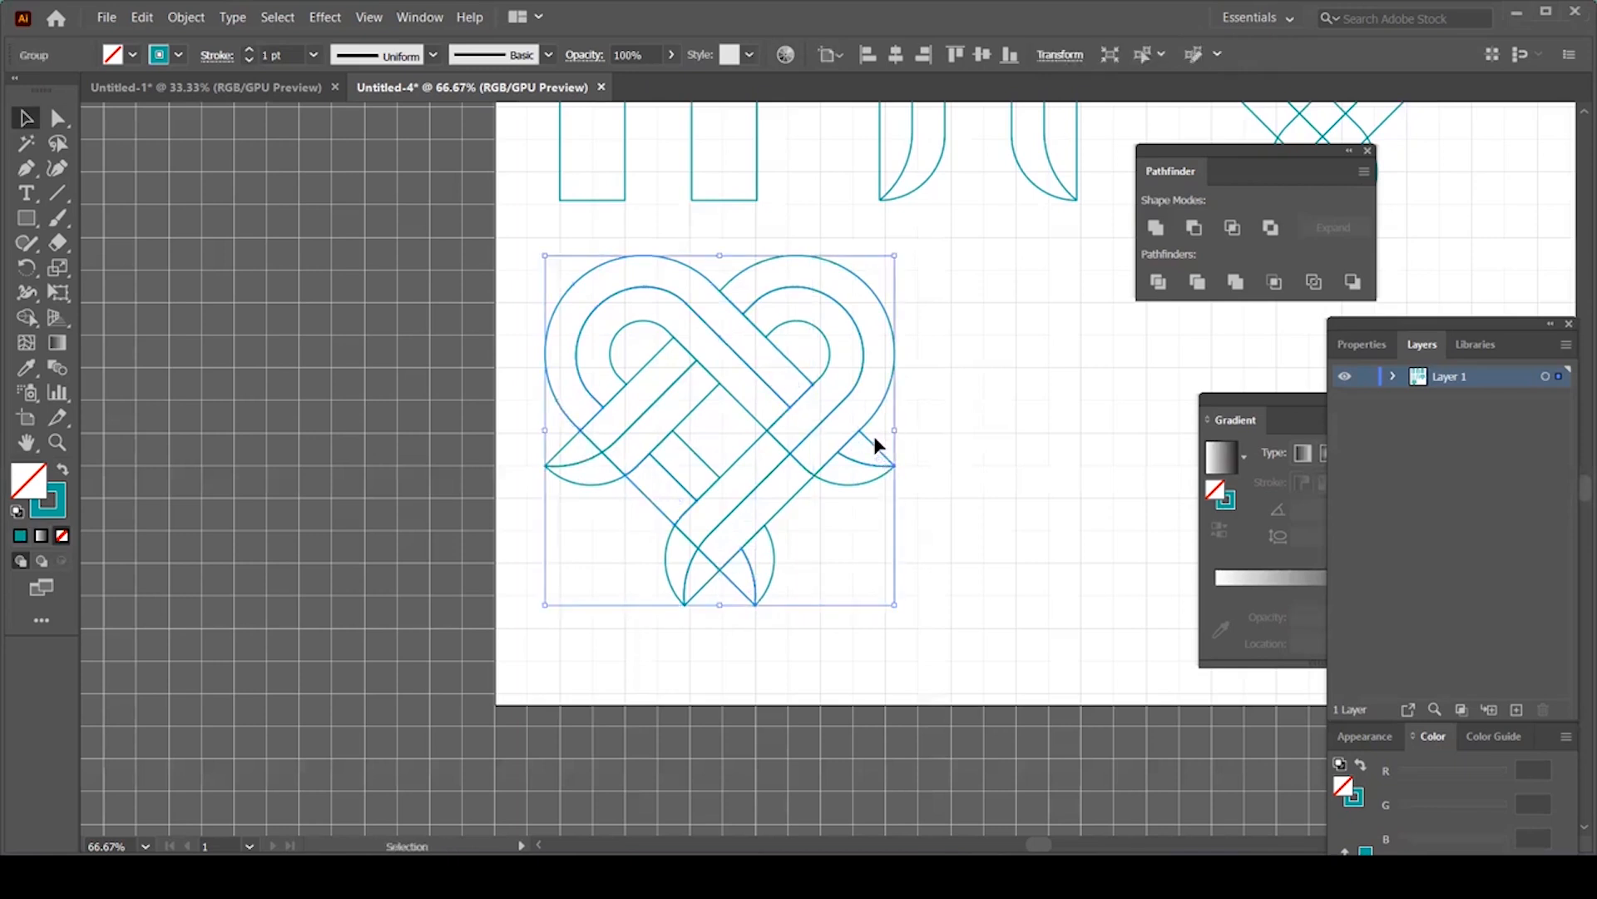
# Step: Group the right curve, middle band, another band and the bottom curve into one group
pyautogui.click(848, 482)
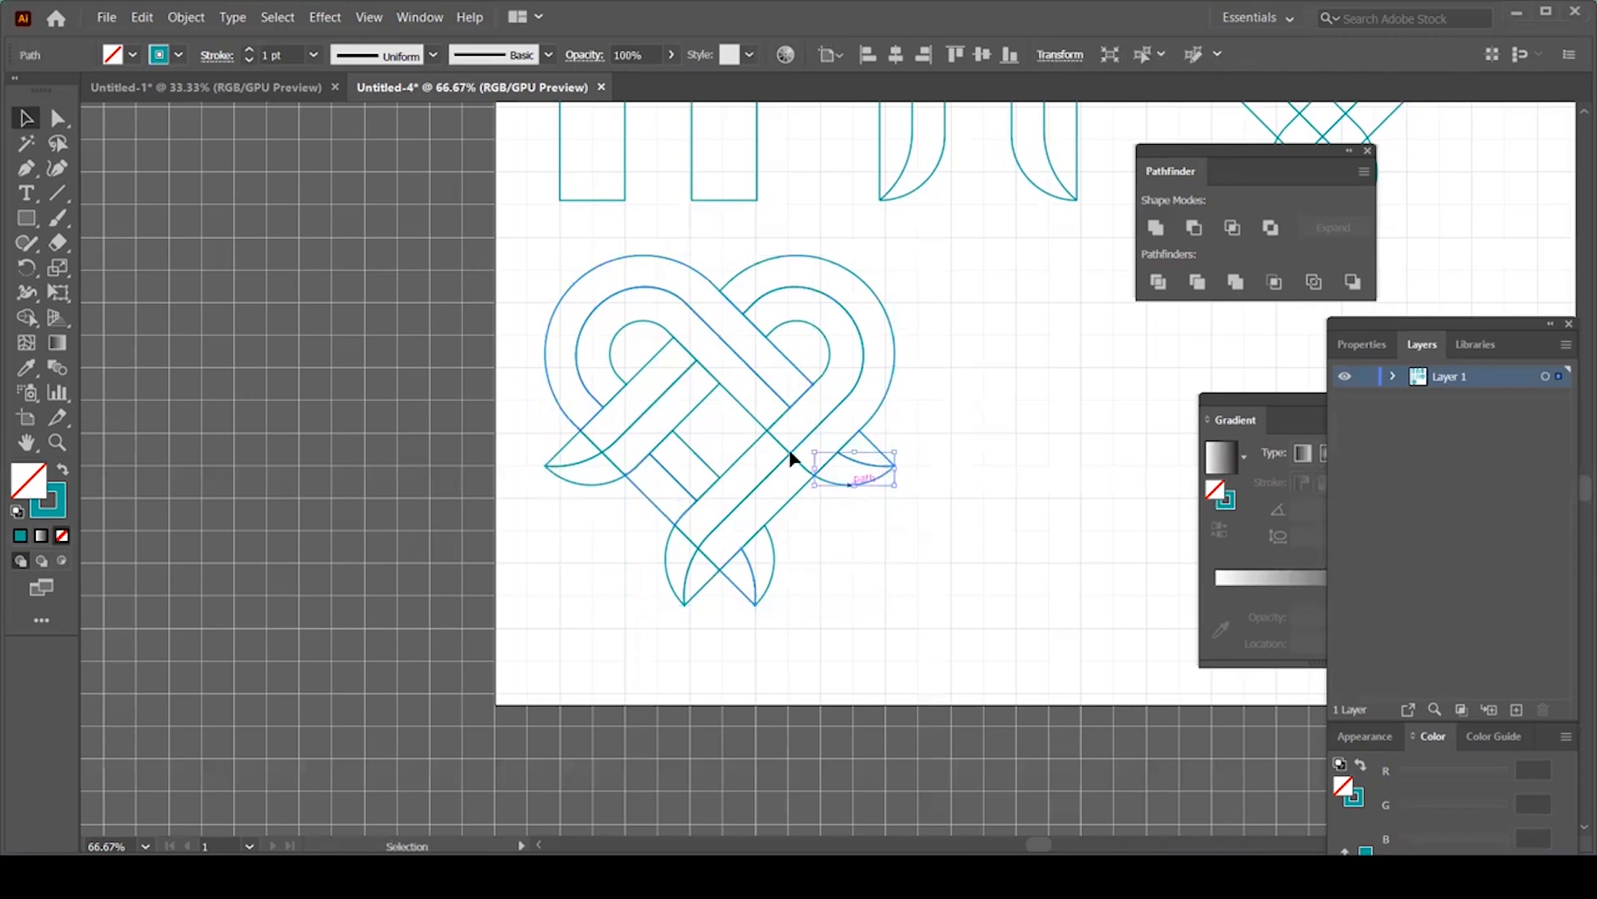
pyautogui.keyDown('shift'); pyautogui.click(752, 418); pyautogui.keyUp('shift')
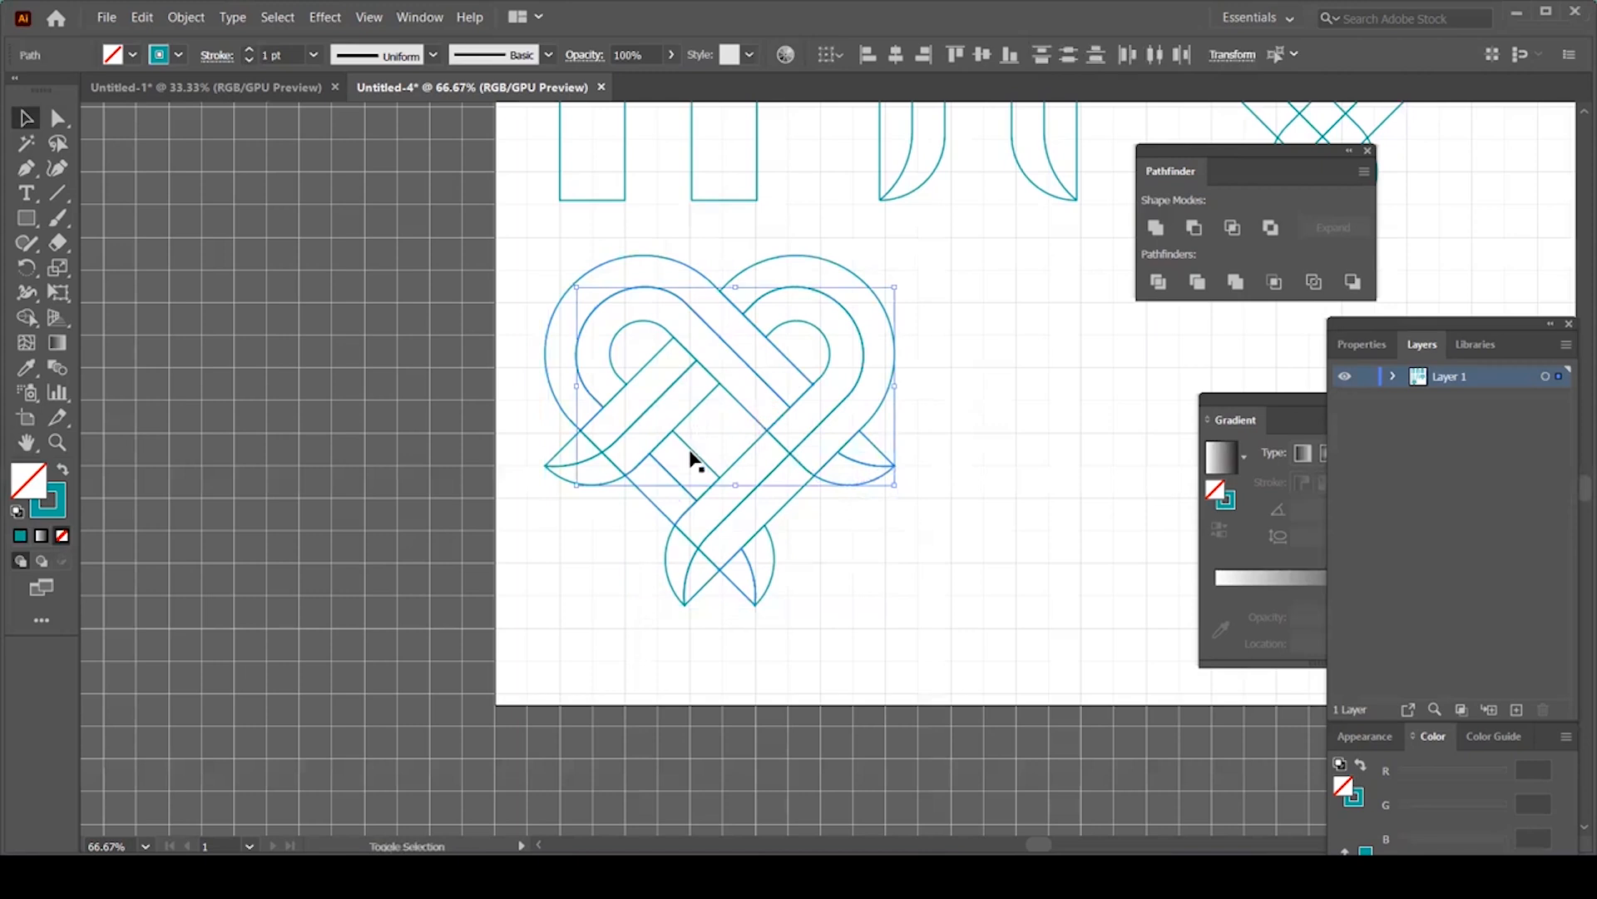
pyautogui.keyDown('shift'); pyautogui.click(691, 457); pyautogui.keyUp('shift')
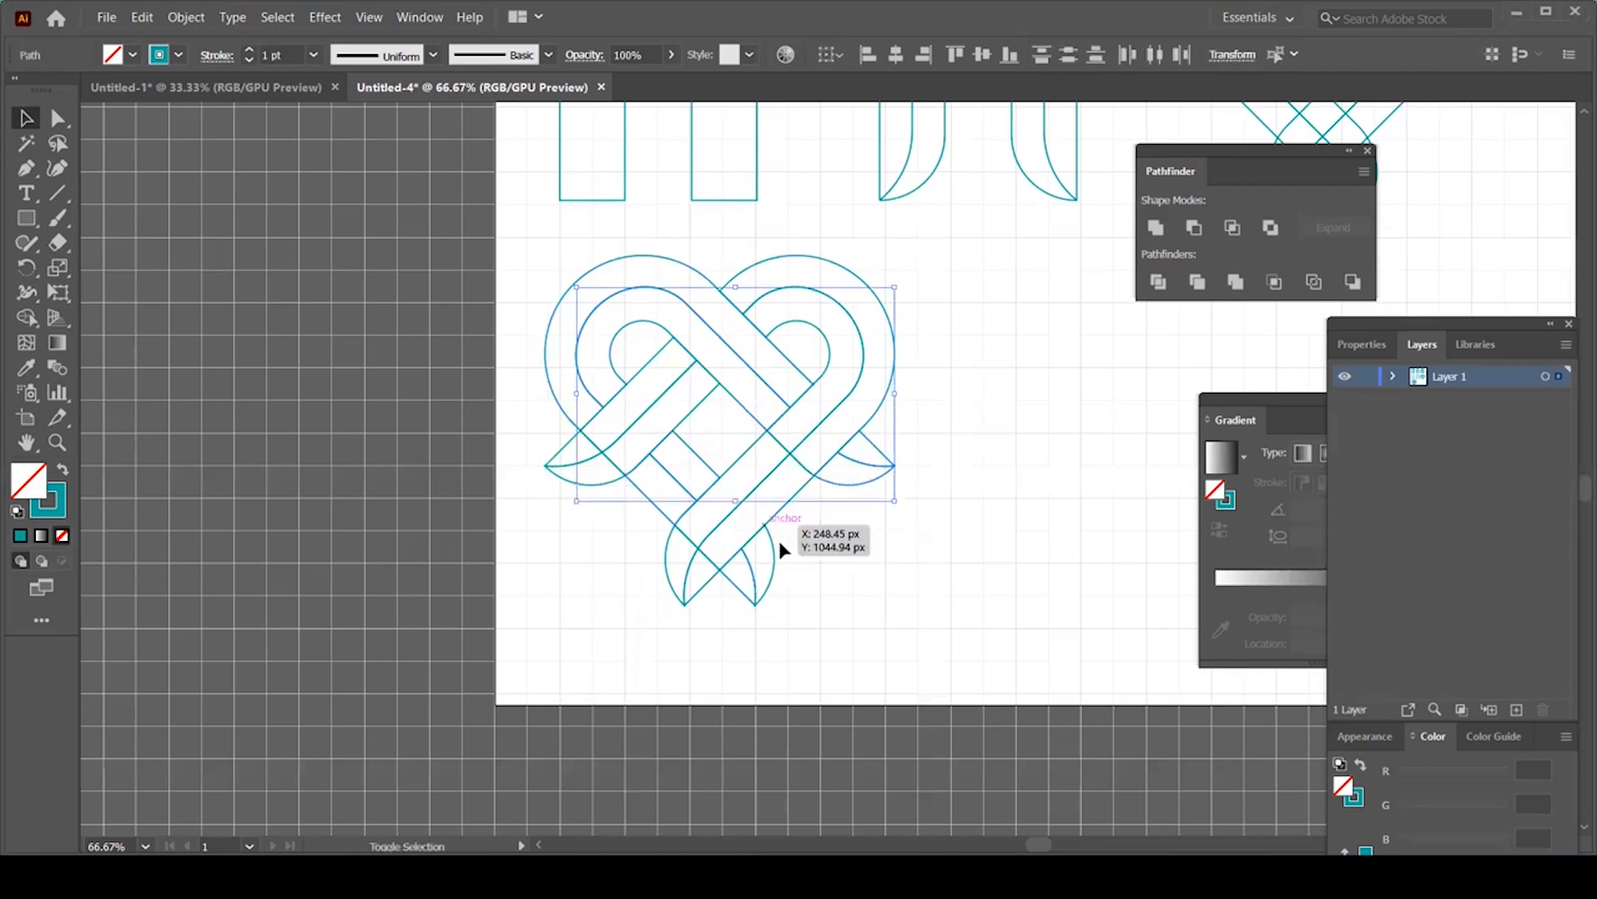
pyautogui.keyDown('shift'); pyautogui.click(773, 550); pyautogui.keyUp('shift')
pyautogui.hotkey('ctrl', 'g')
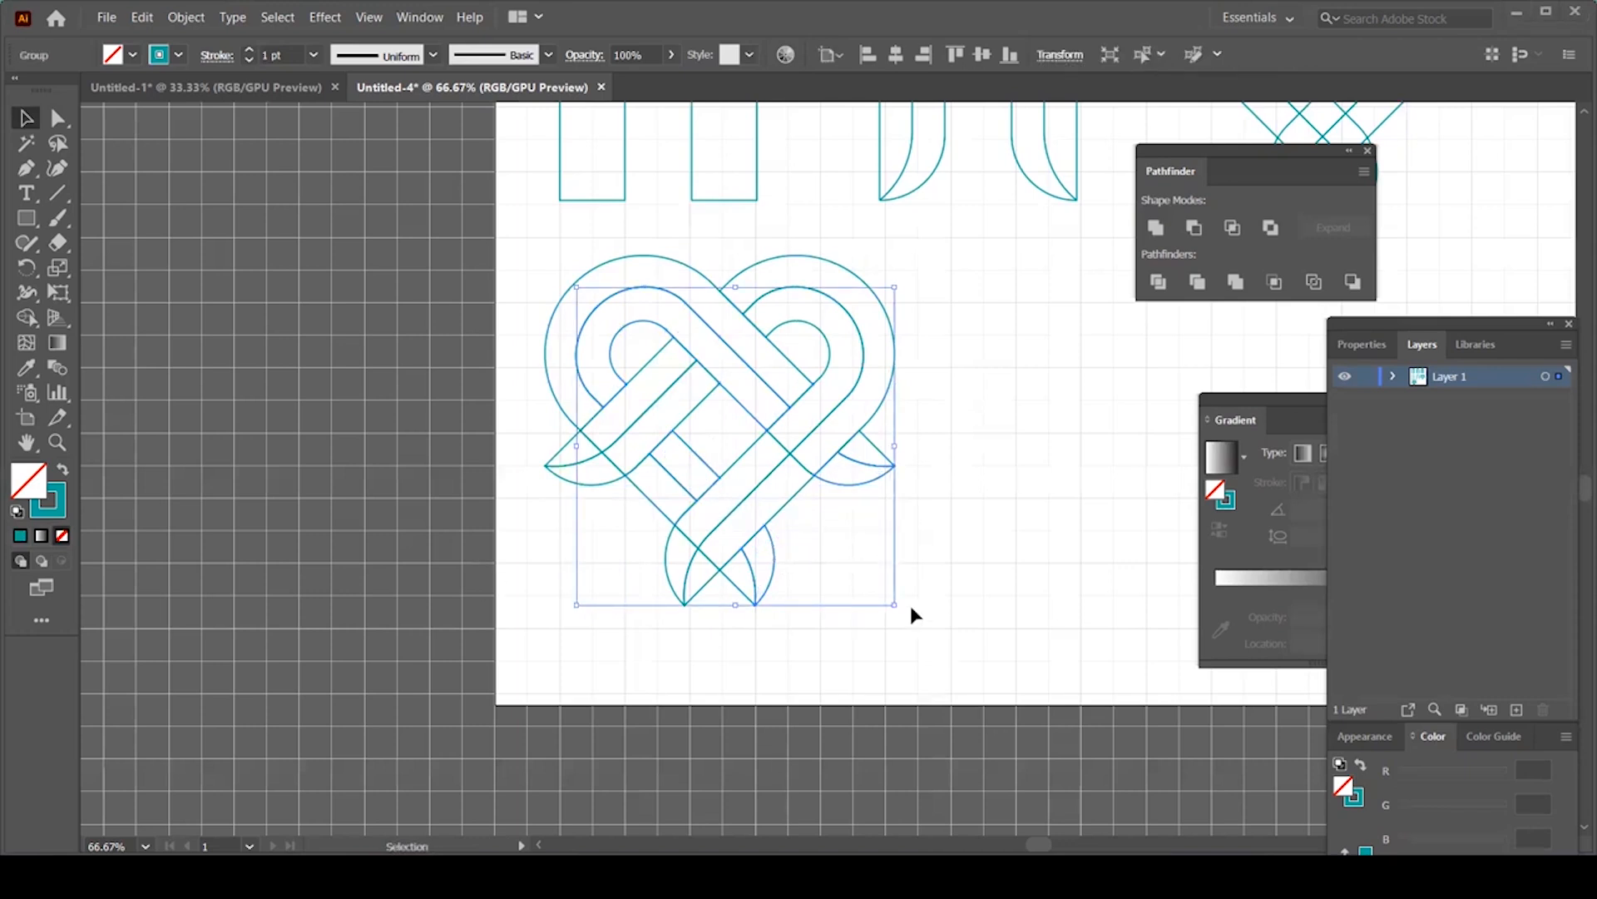
pyautogui.click(562, 456)
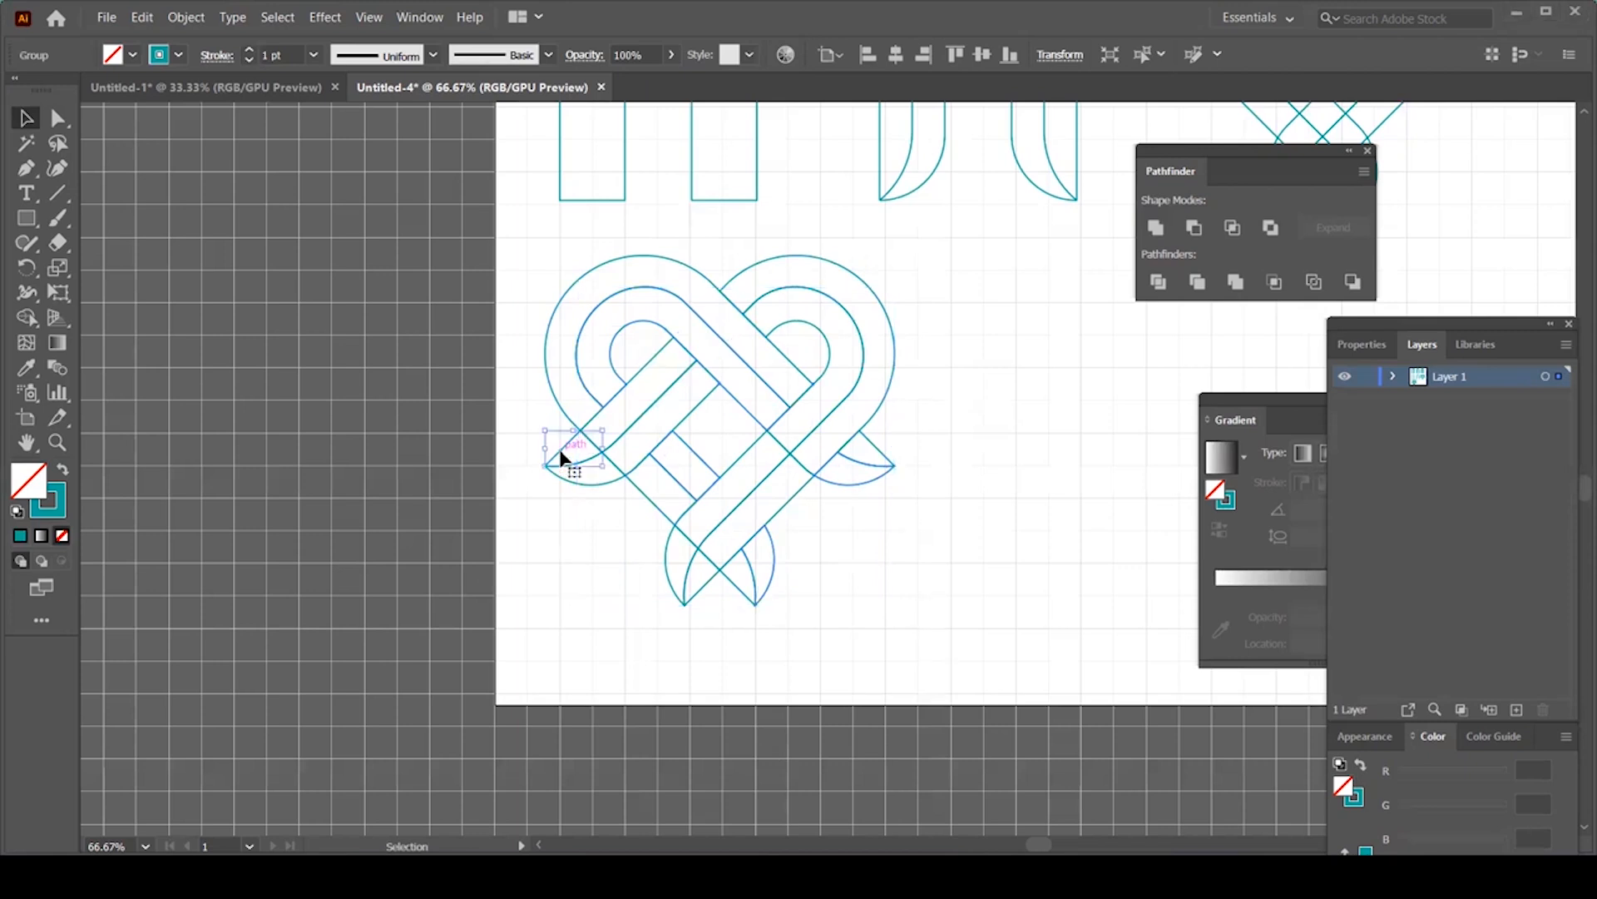
pyautogui.keyDown('shift'); pyautogui.click(643, 368); pyautogui.keyUp('shift')
pyautogui.keyDown('shift'); pyautogui.click(773, 259); pyautogui.keyUp('shift')
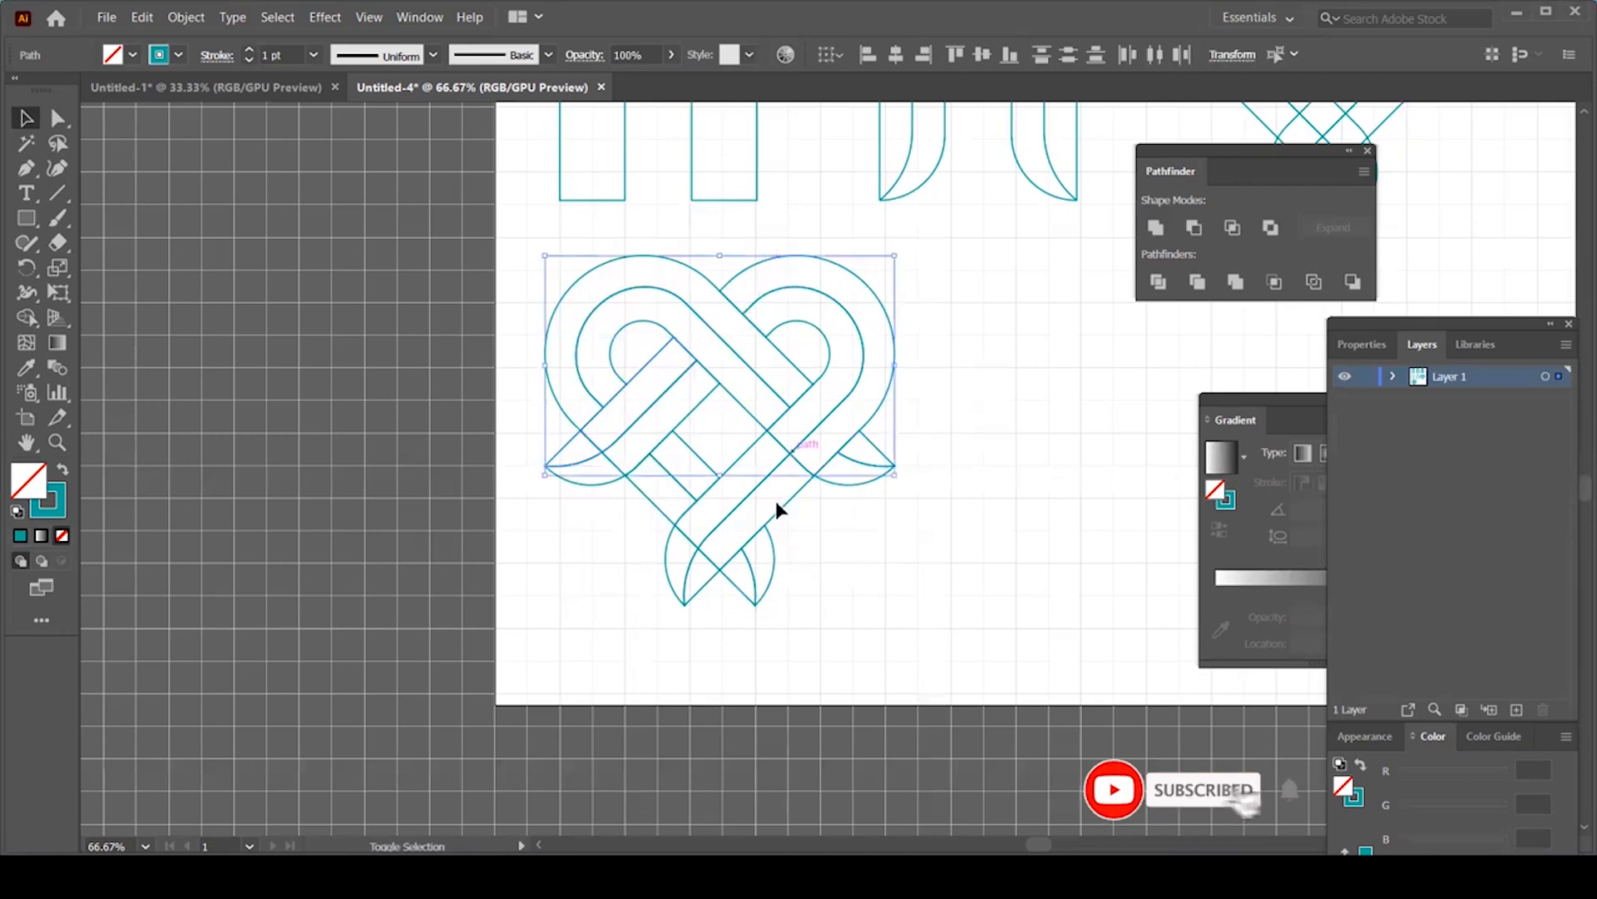
pyautogui.keyDown('shift'); pyautogui.click(749, 541); pyautogui.keyUp('shift')
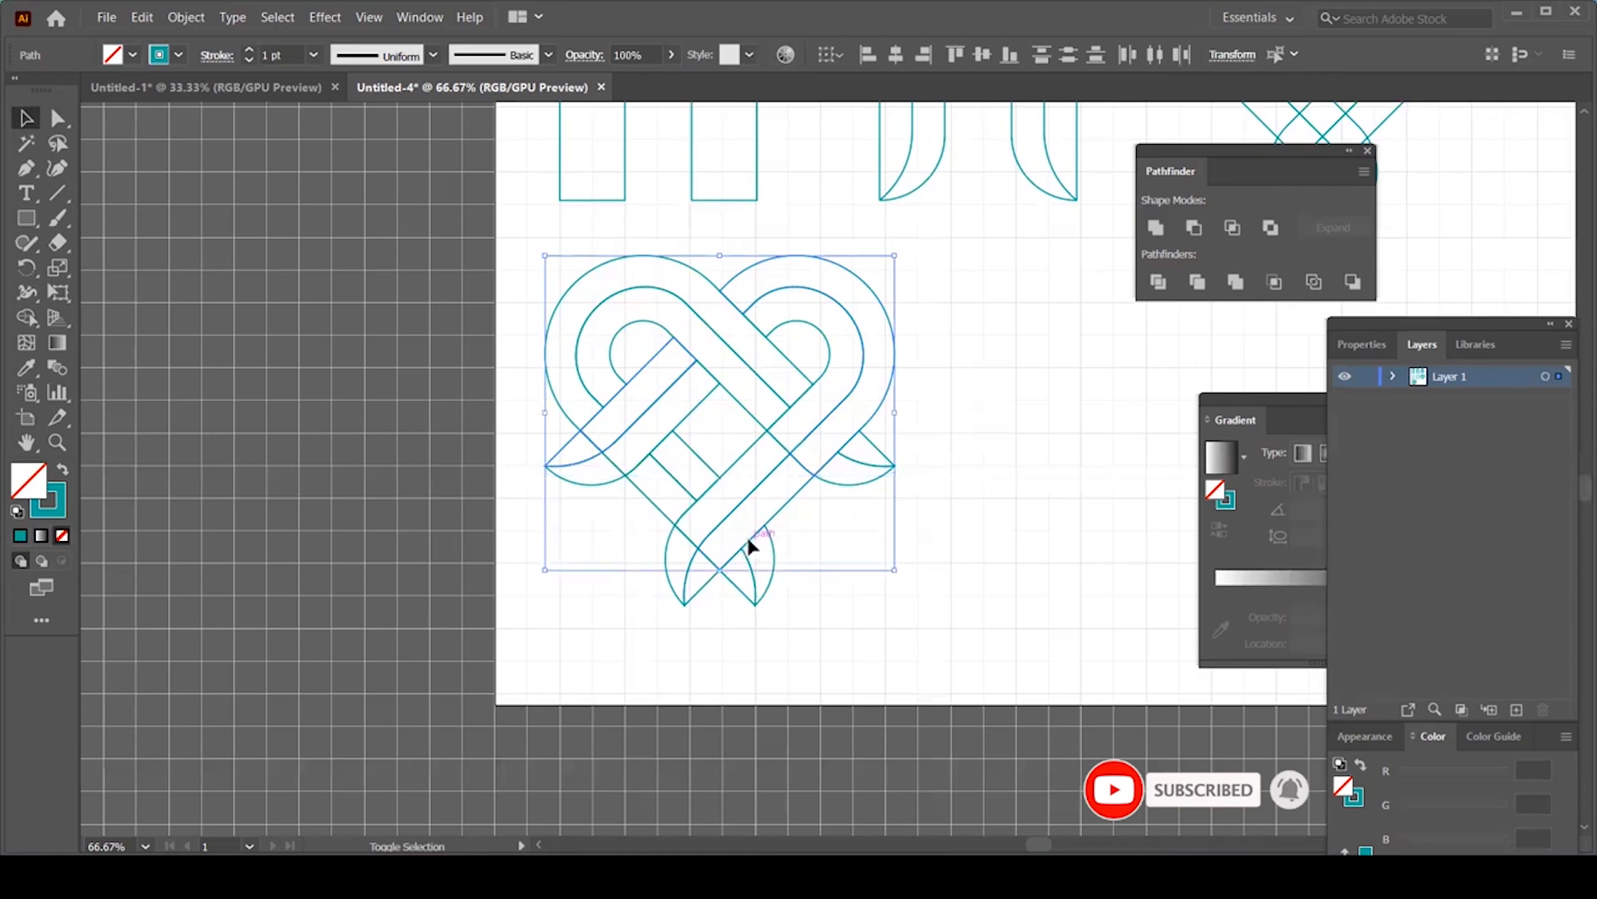
pyautogui.keyDown('shift'); pyautogui.click(695, 586); pyautogui.keyUp('shift')
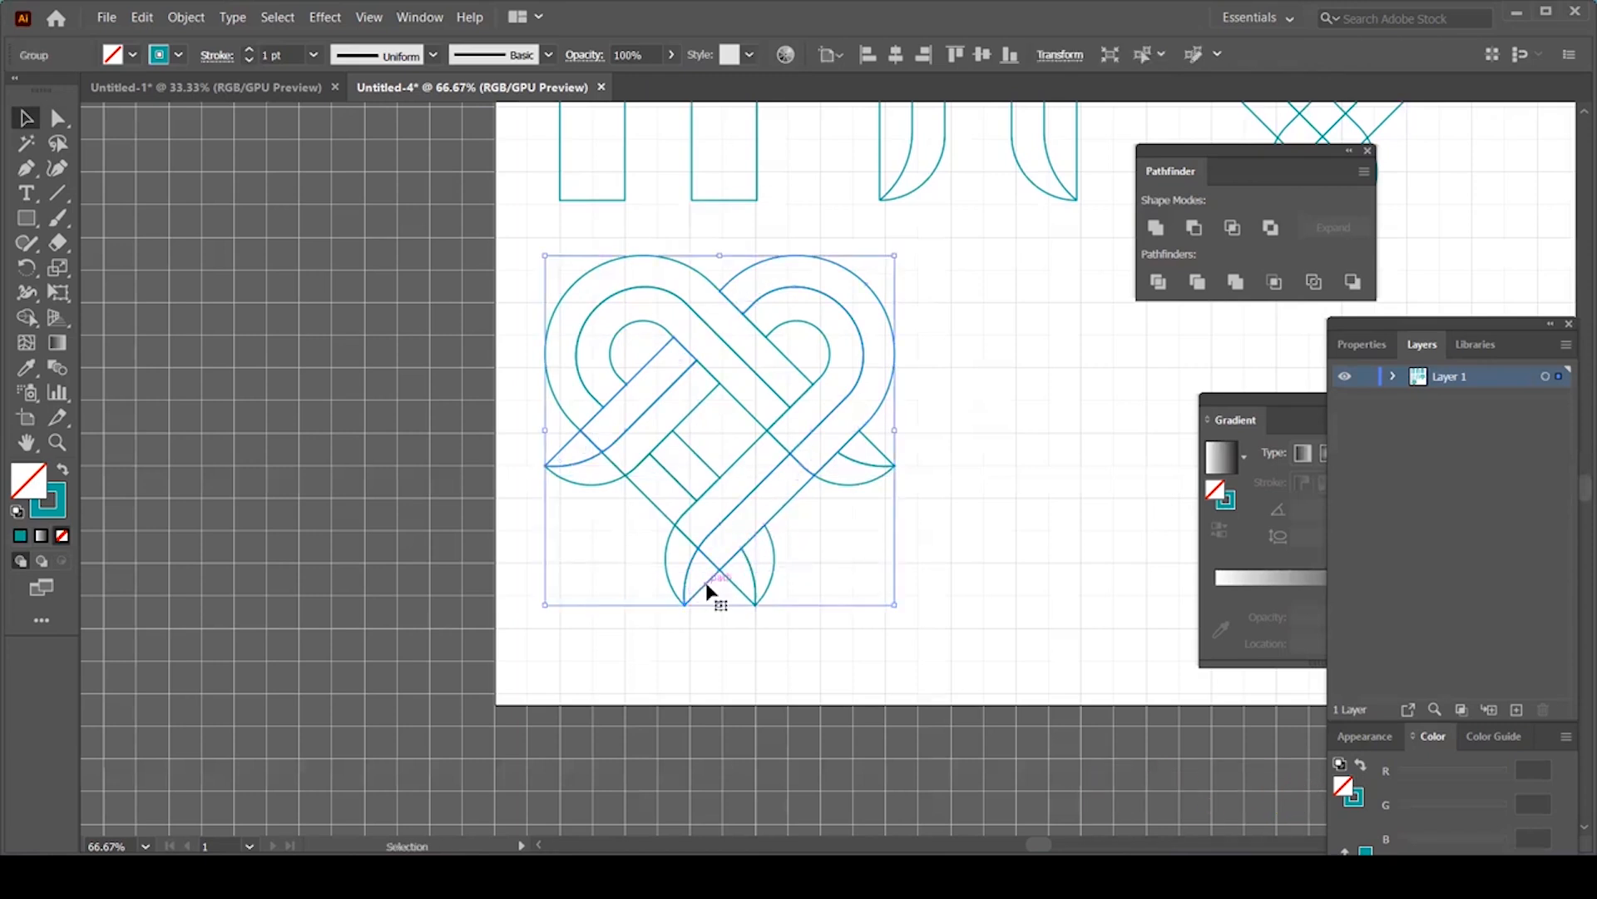
pyautogui.click(688, 574)
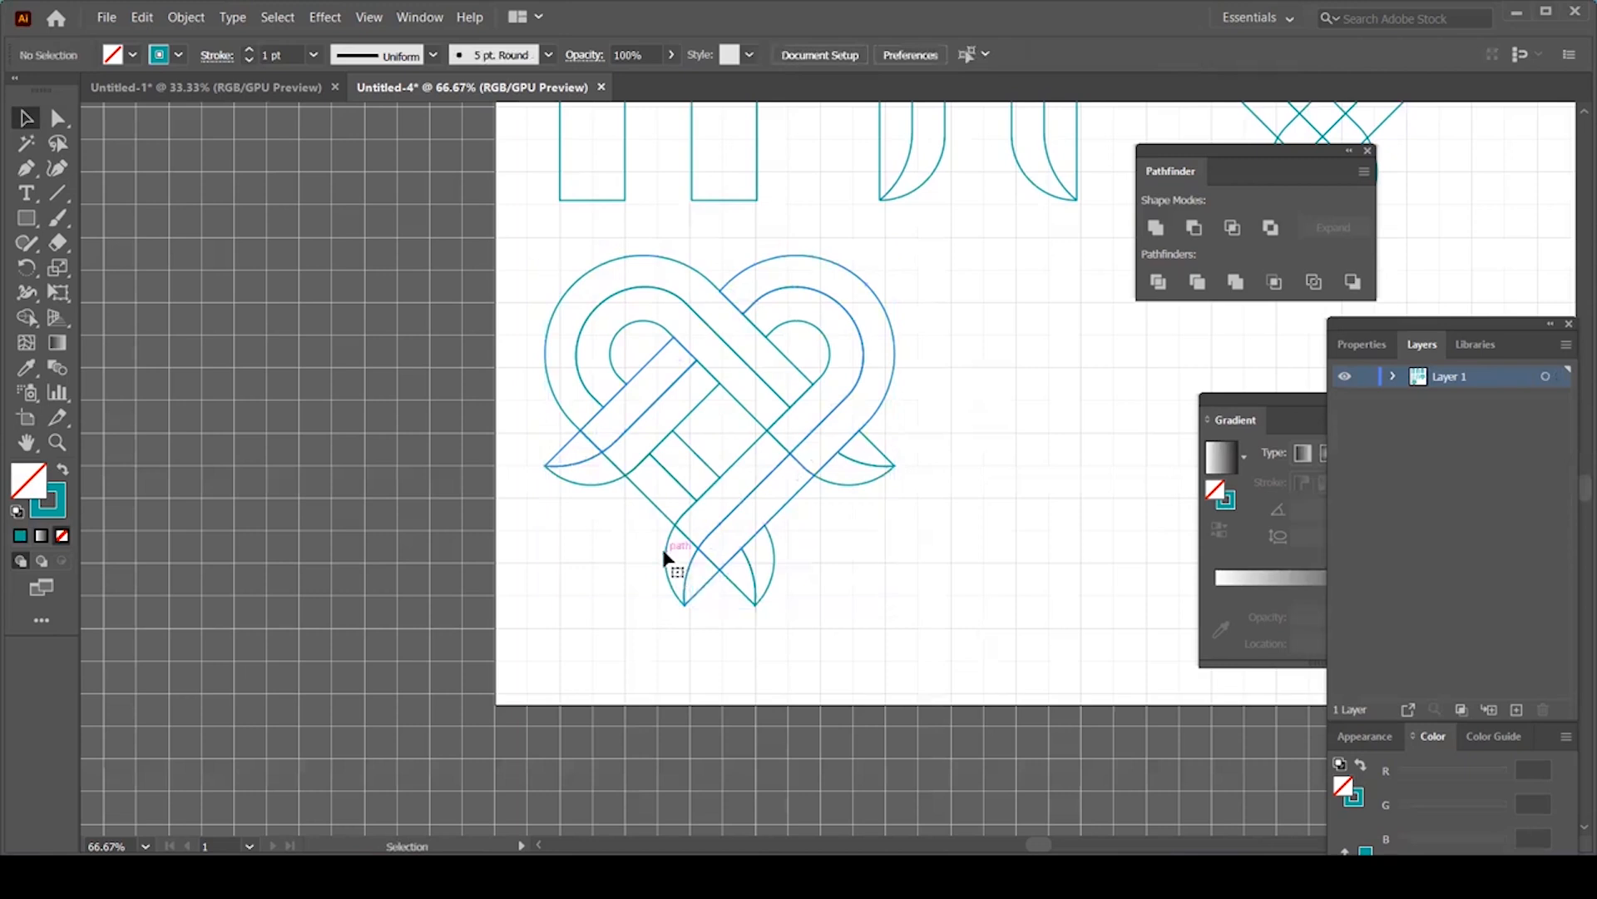
pyautogui.keyDown('shift'); pyautogui.click(666, 555); pyautogui.keyUp('shift')
pyautogui.keyDown('shift'); pyautogui.click(724, 478); pyautogui.keyUp('shift')
pyautogui.keyDown('shift'); pyautogui.click(802, 403); pyautogui.keyUp('shift')
pyautogui.keyDown('shift'); pyautogui.click(625, 476); pyautogui.keyUp('shift')
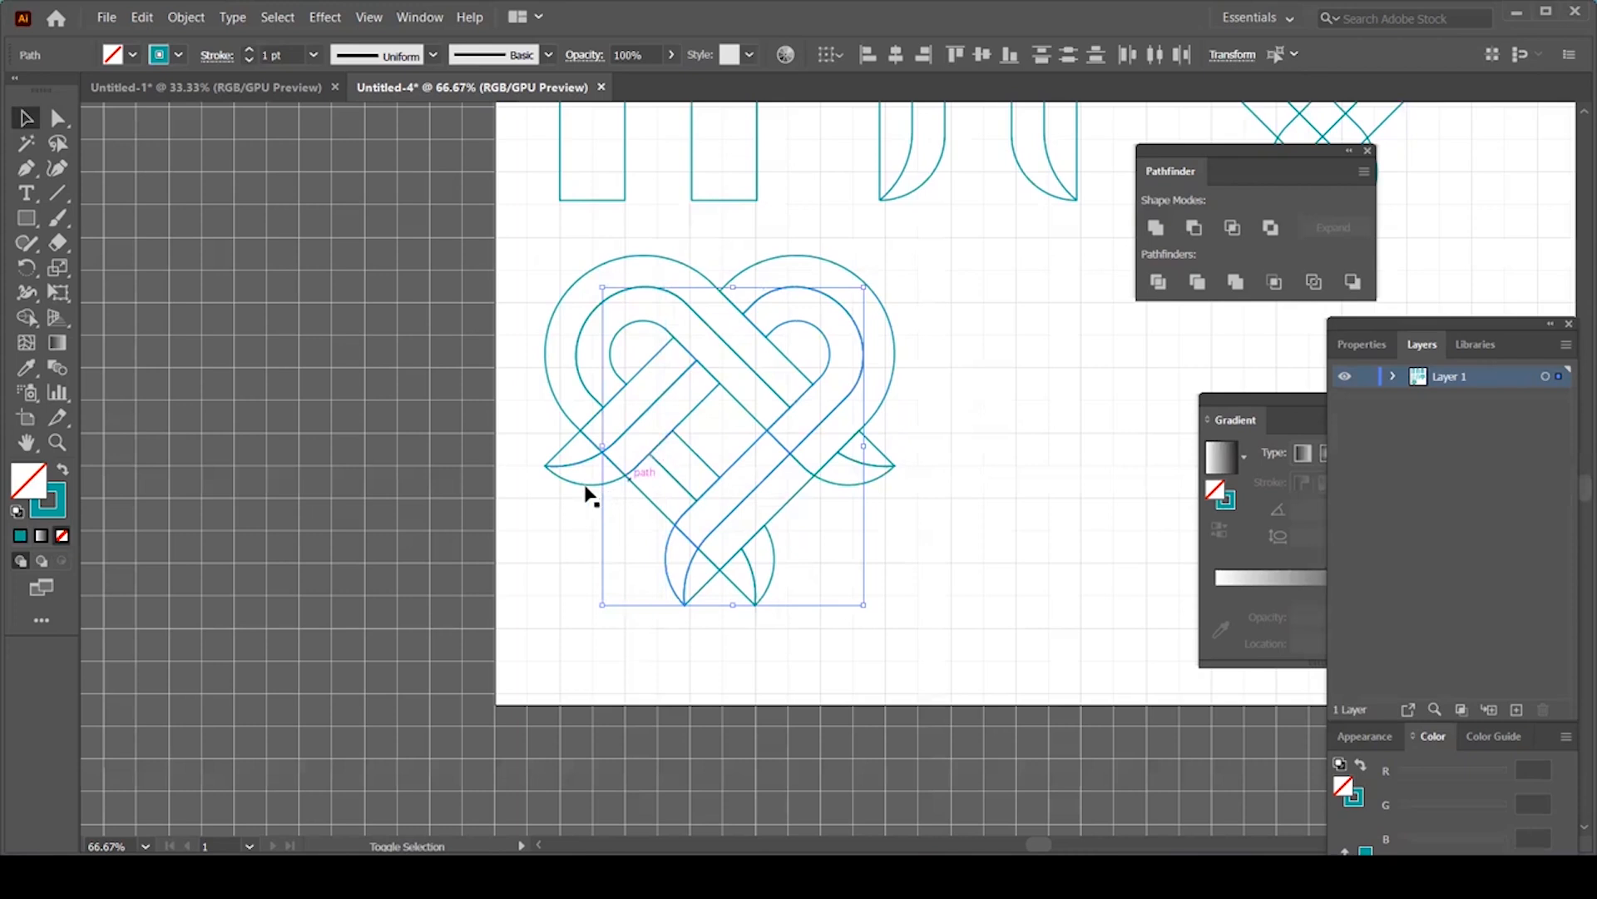
pyautogui.keyDown('shift'); pyautogui.click(586, 490); pyautogui.keyUp('shift')
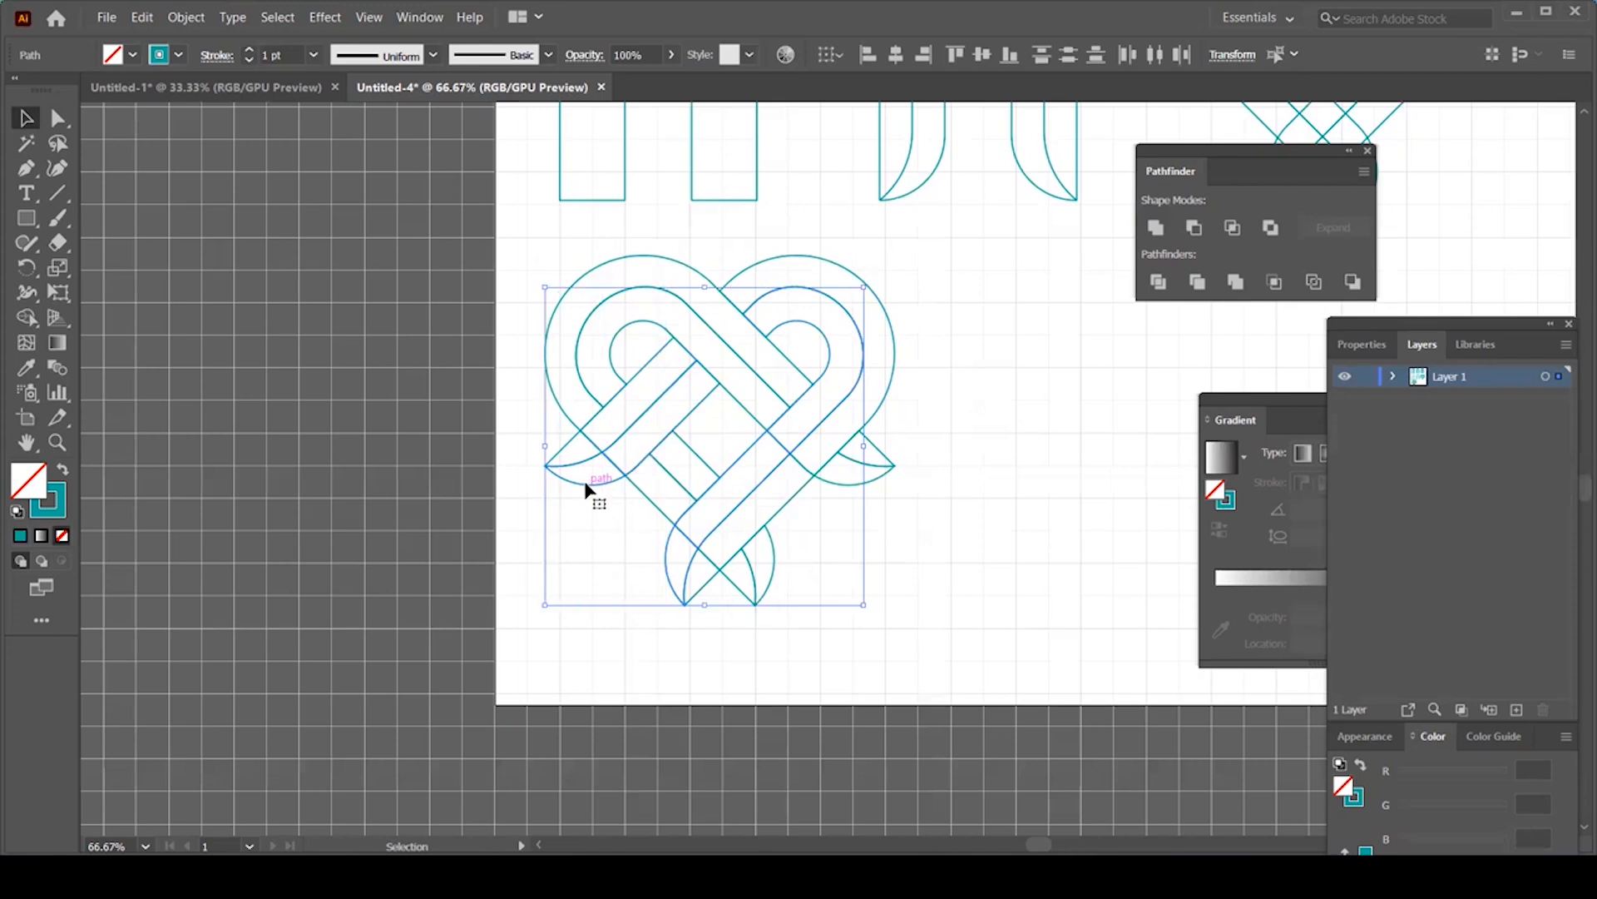
pyautogui.click(786, 323)
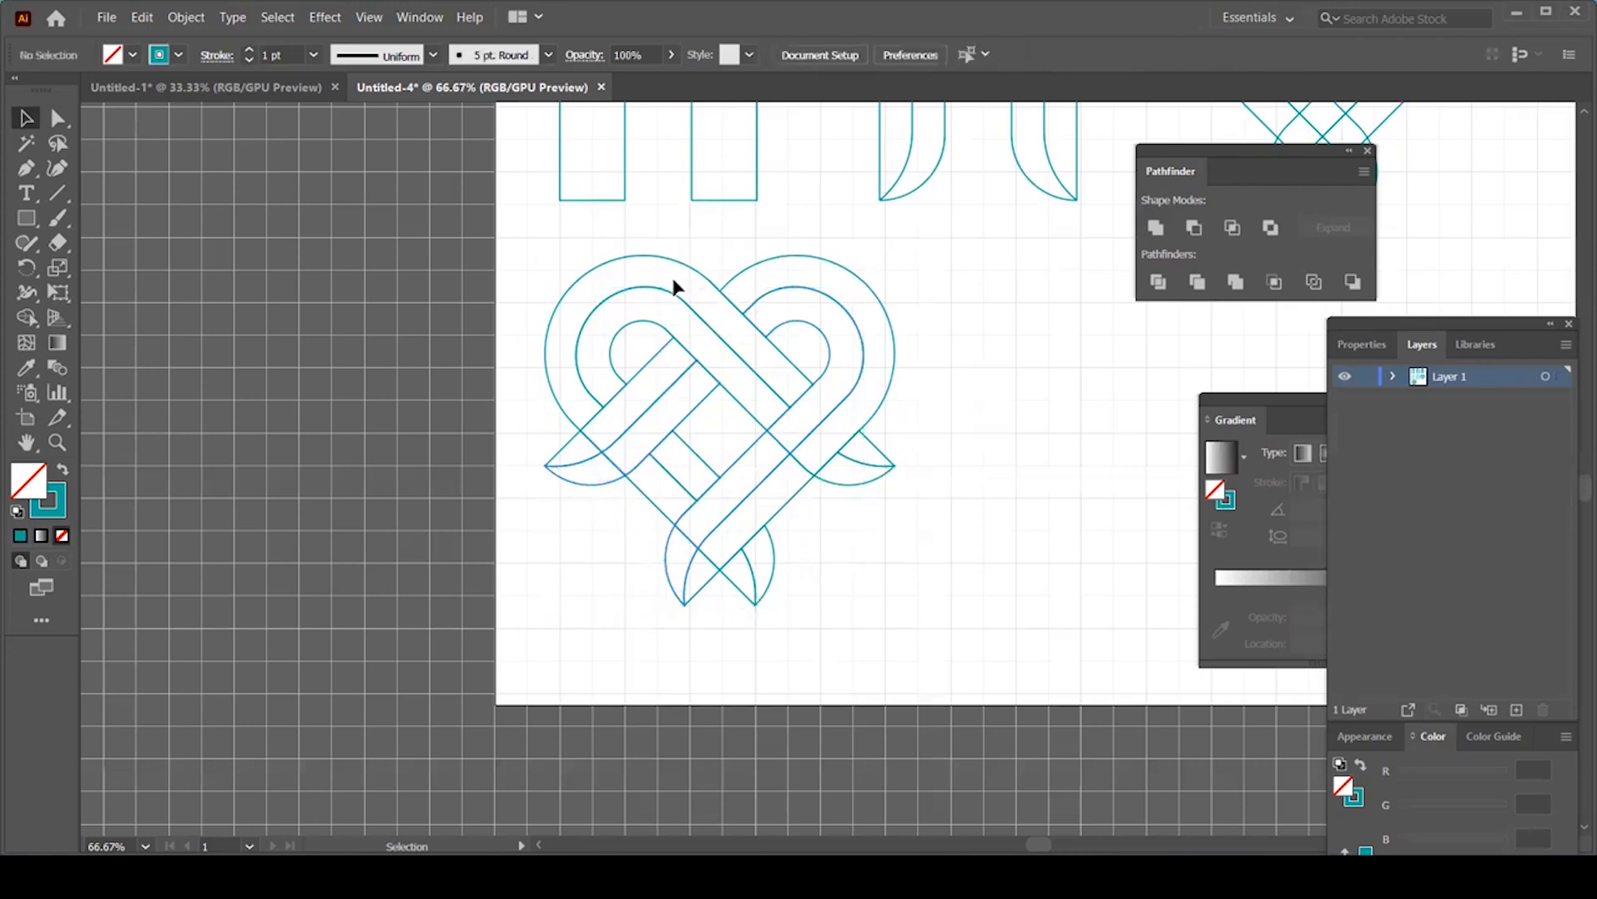
pyautogui.click(682, 269)
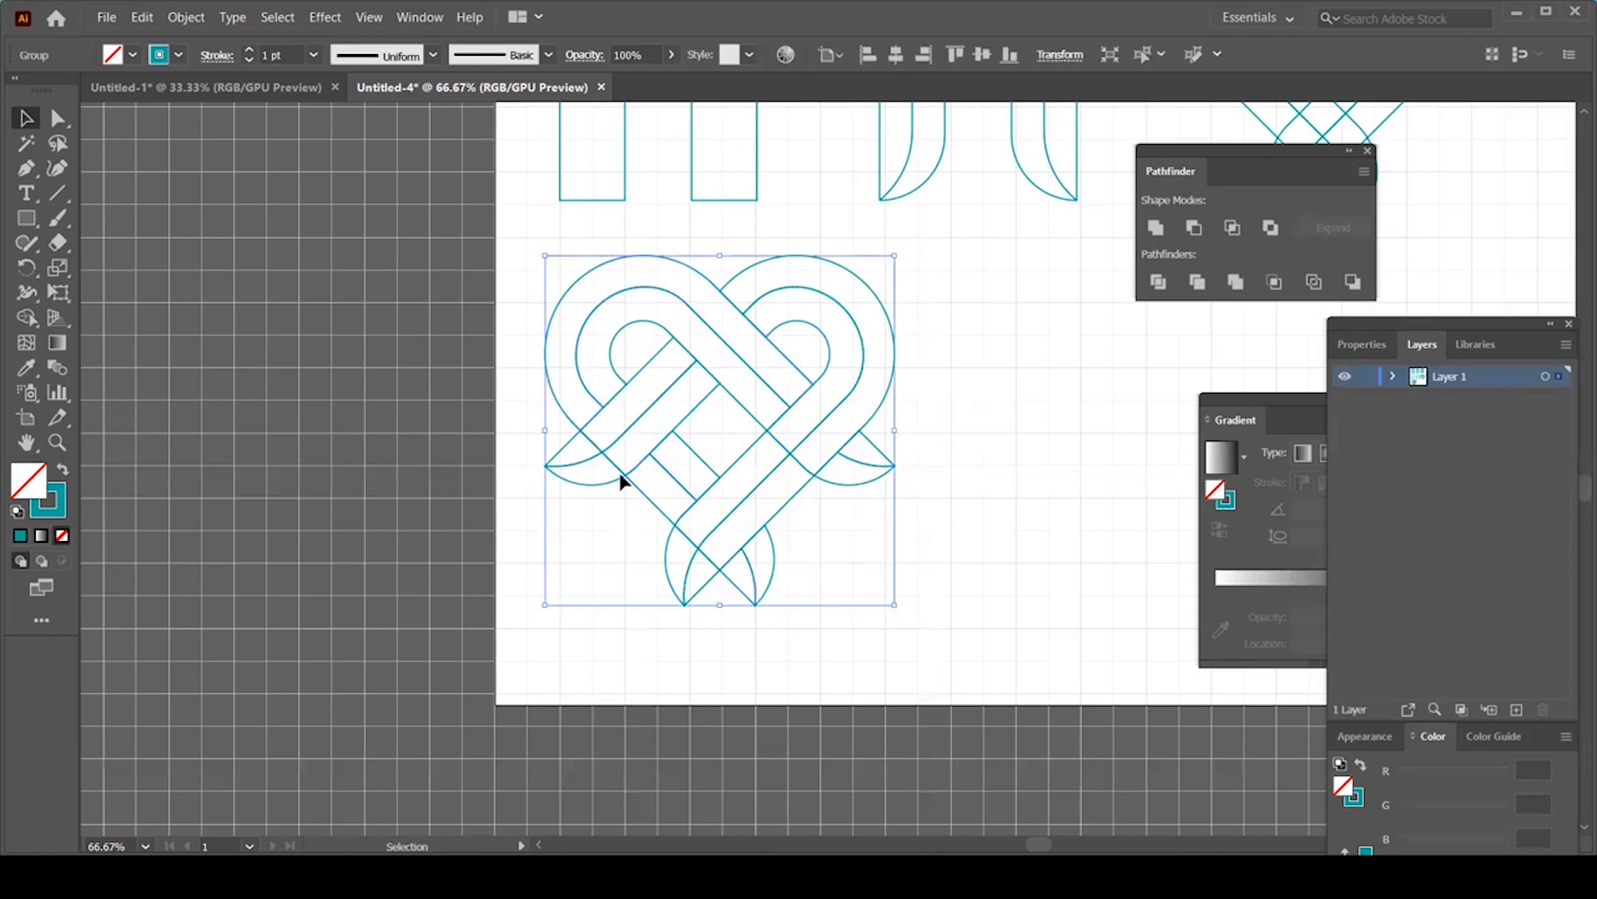
pyautogui.click(757, 425)
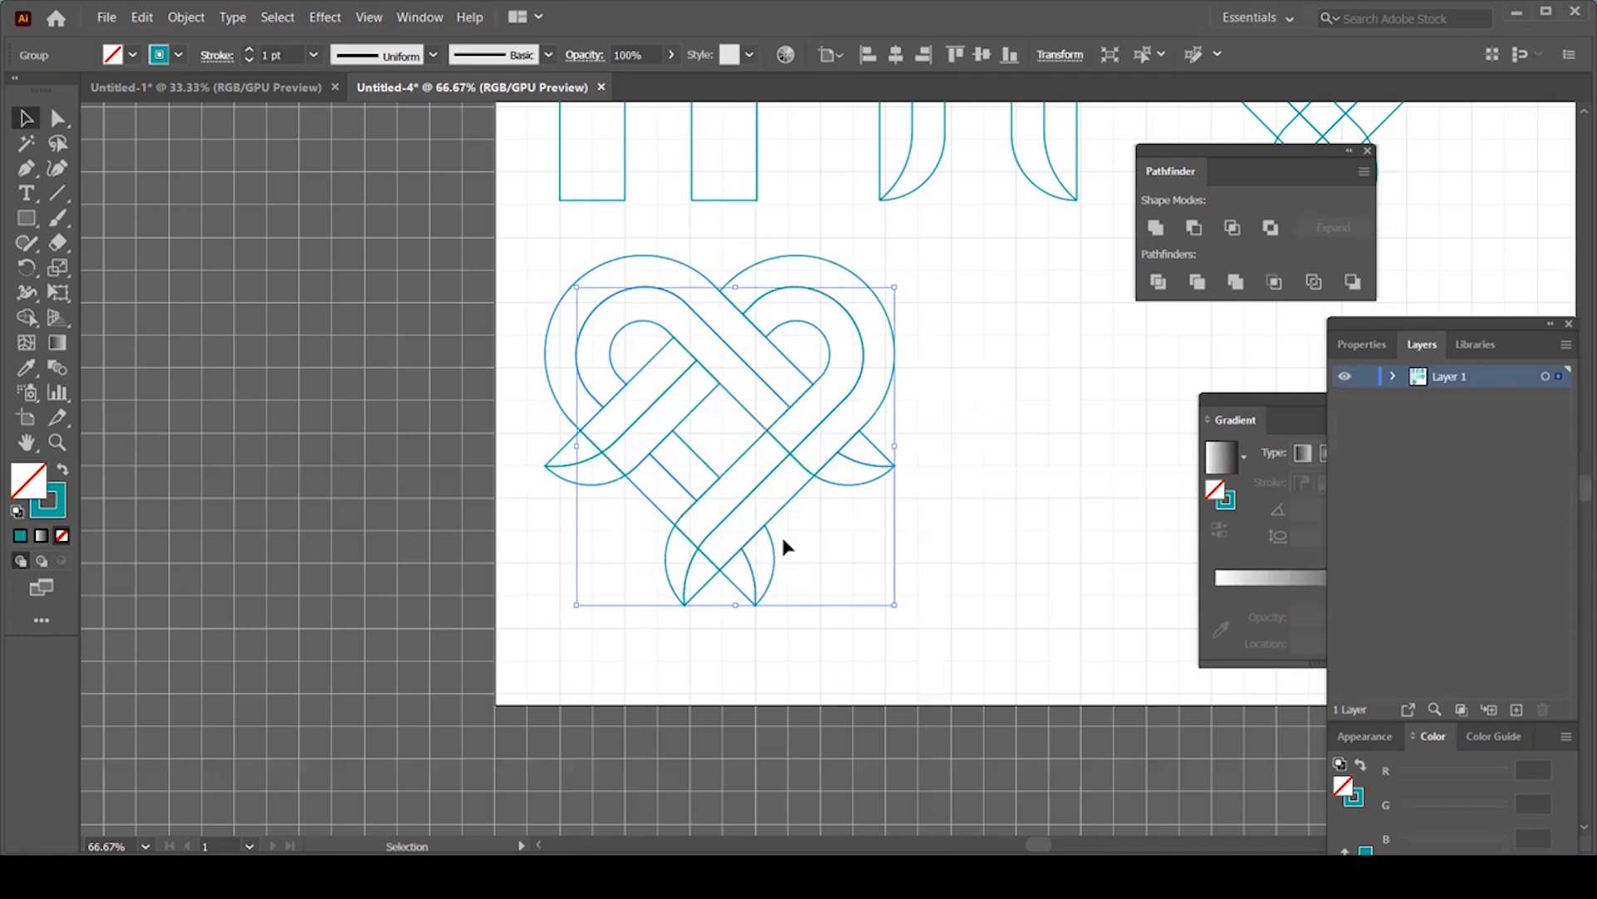
# Step: Fill the selected heart bands with a gradient and the inner group with a reversed gradient
pyautogui.moveTo(998, 372); pyautogui.dragTo(720, 372)
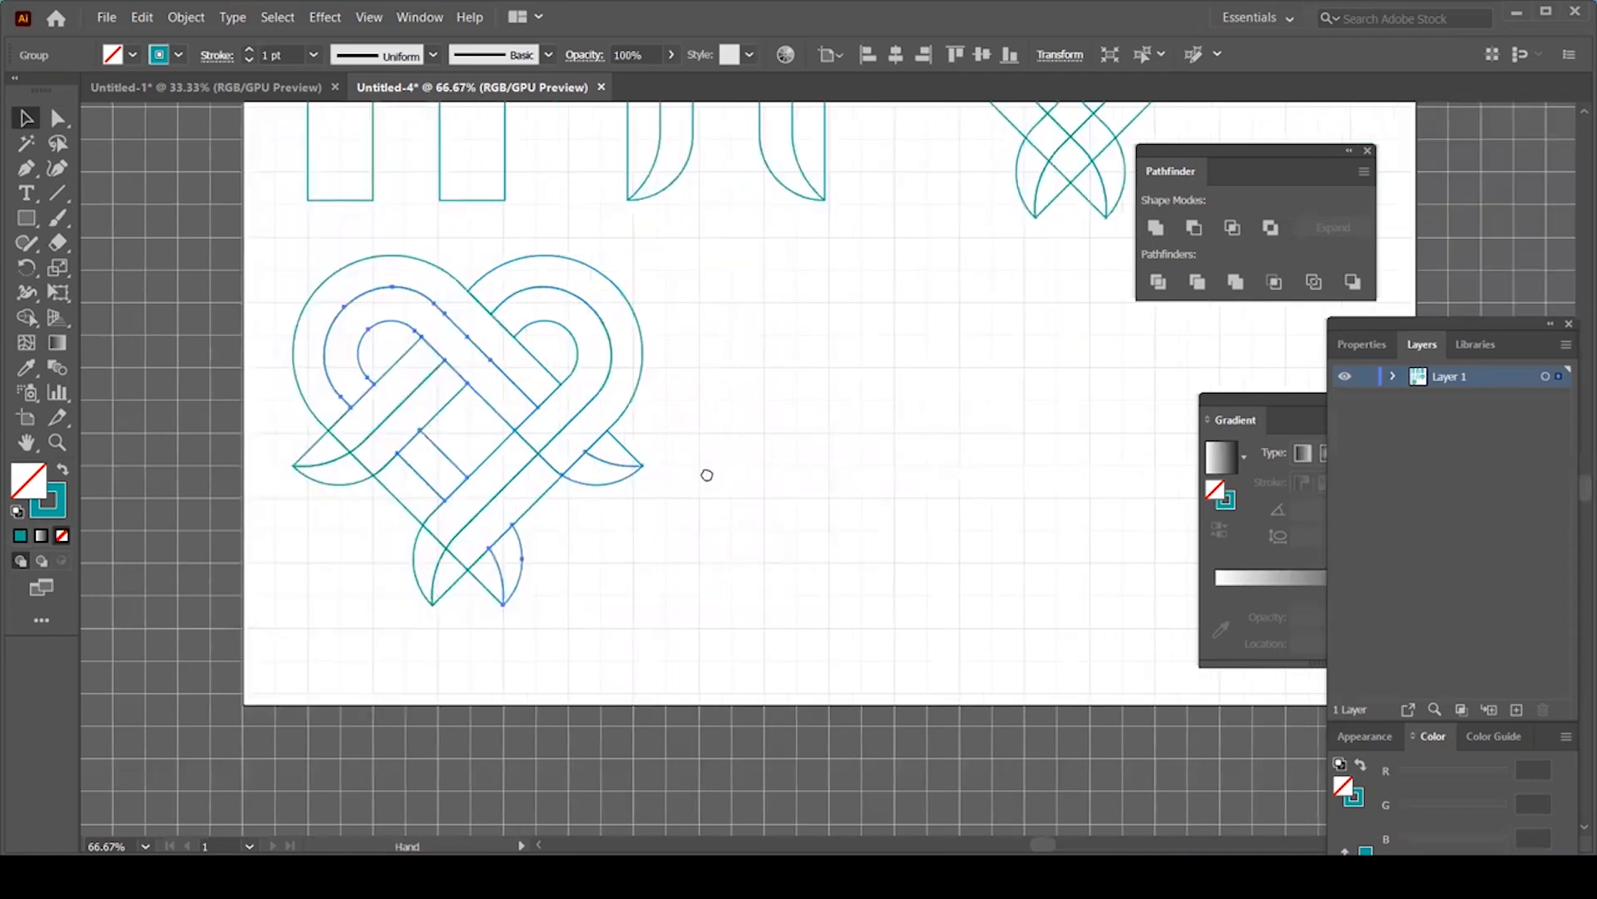
pyautogui.hotkey('ctrl', '-')
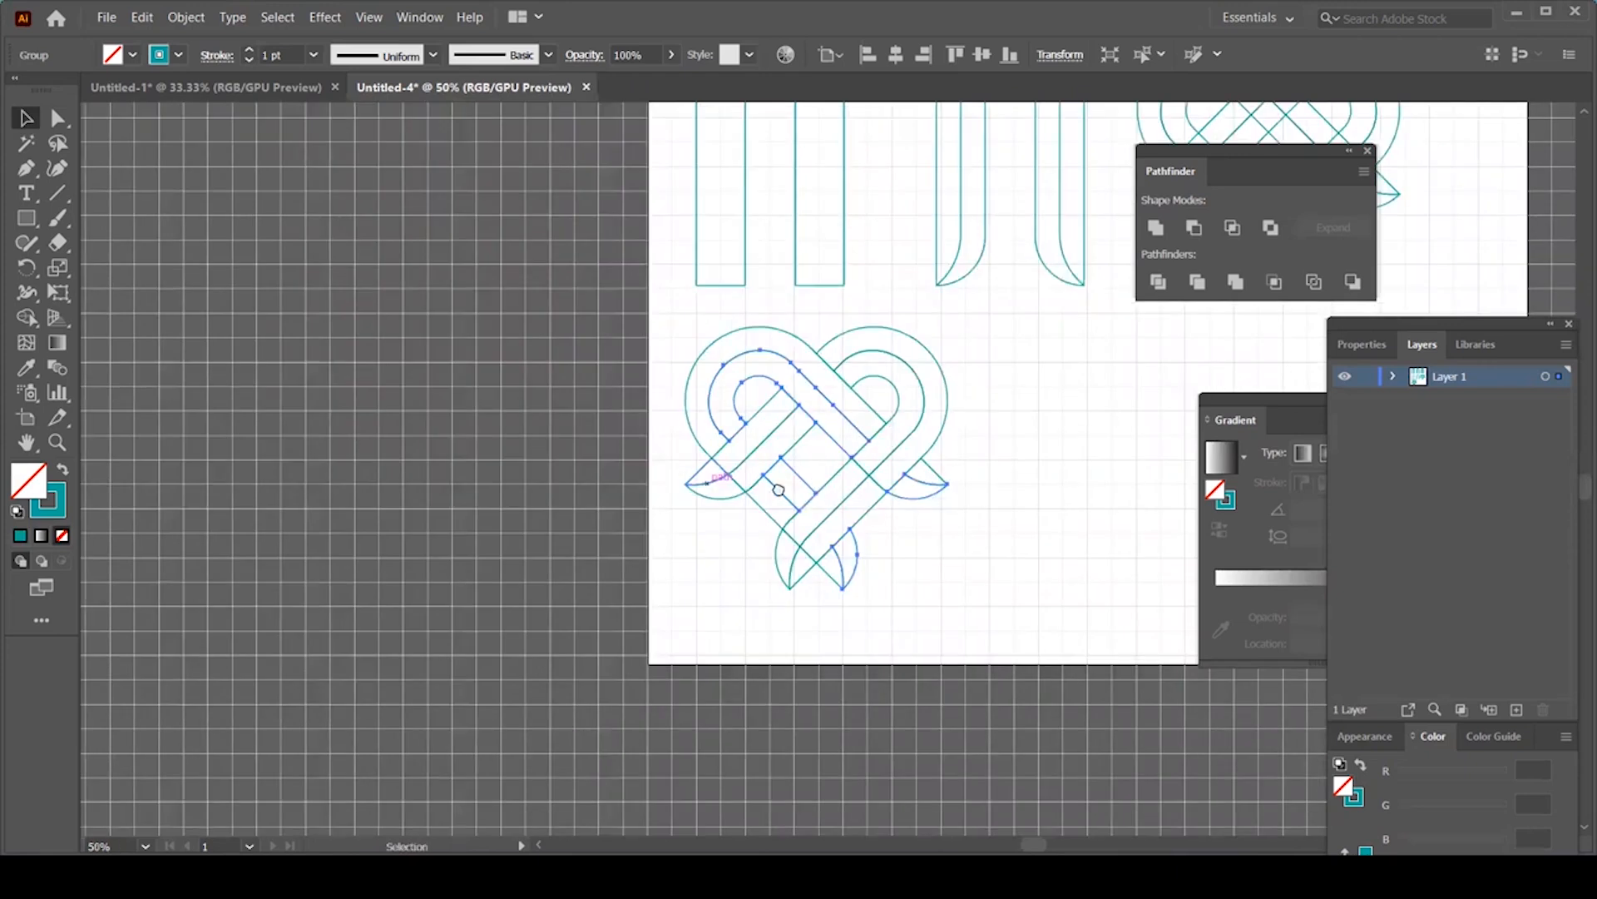
pyautogui.hotkey('ctrl', '-')
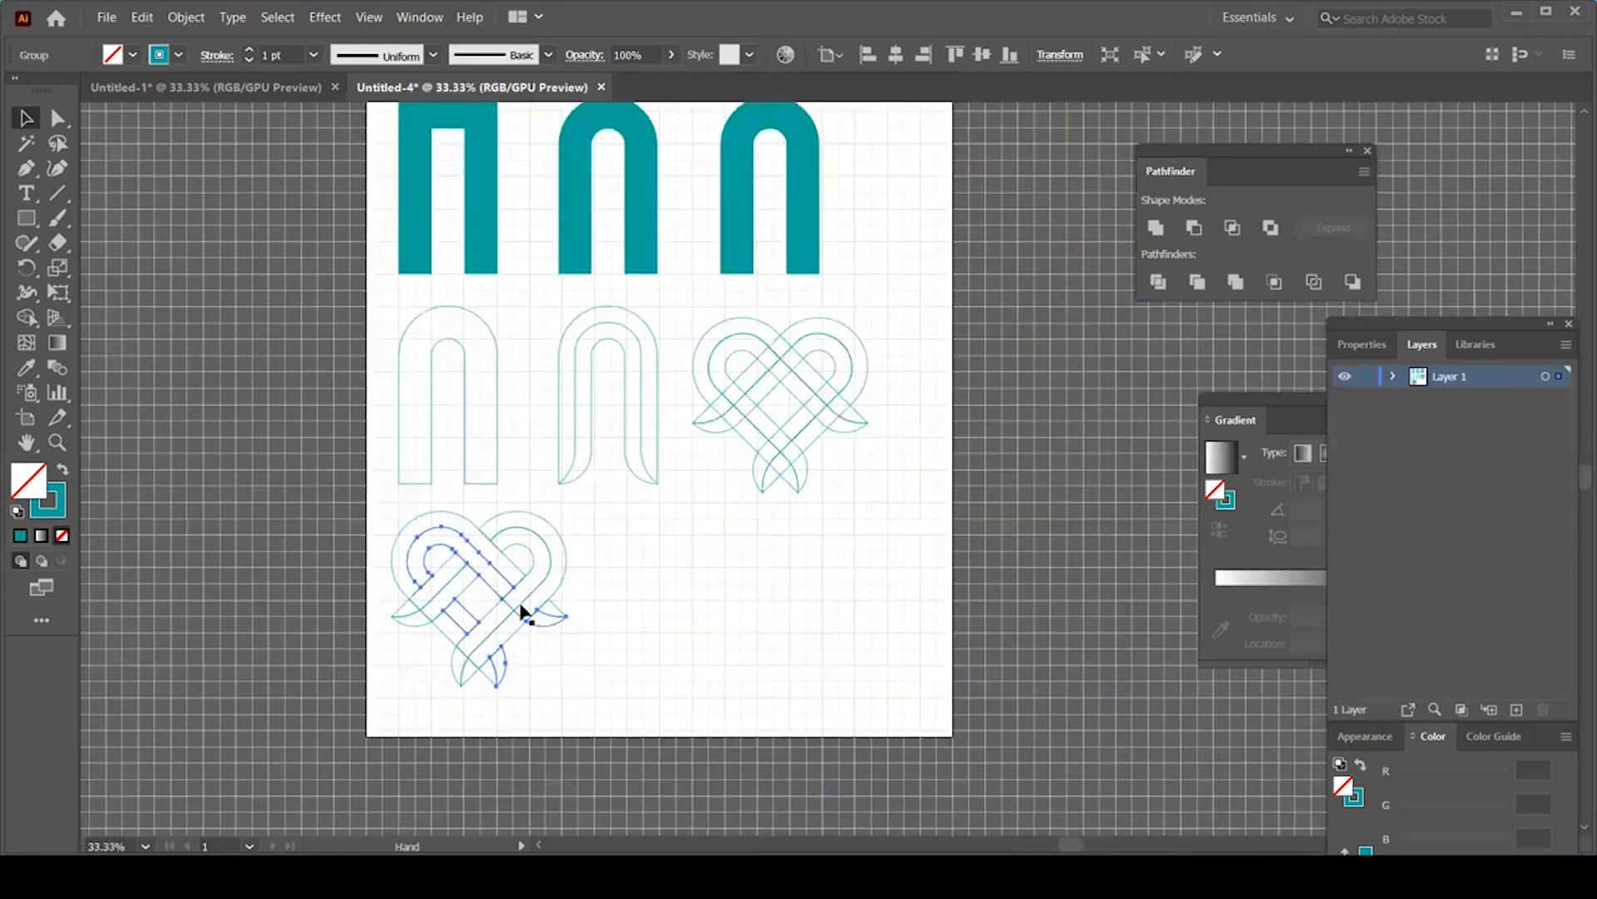
pyautogui.click(44, 535)
pyautogui.moveTo(1288, 408); pyautogui.dragTo(1225, 283)
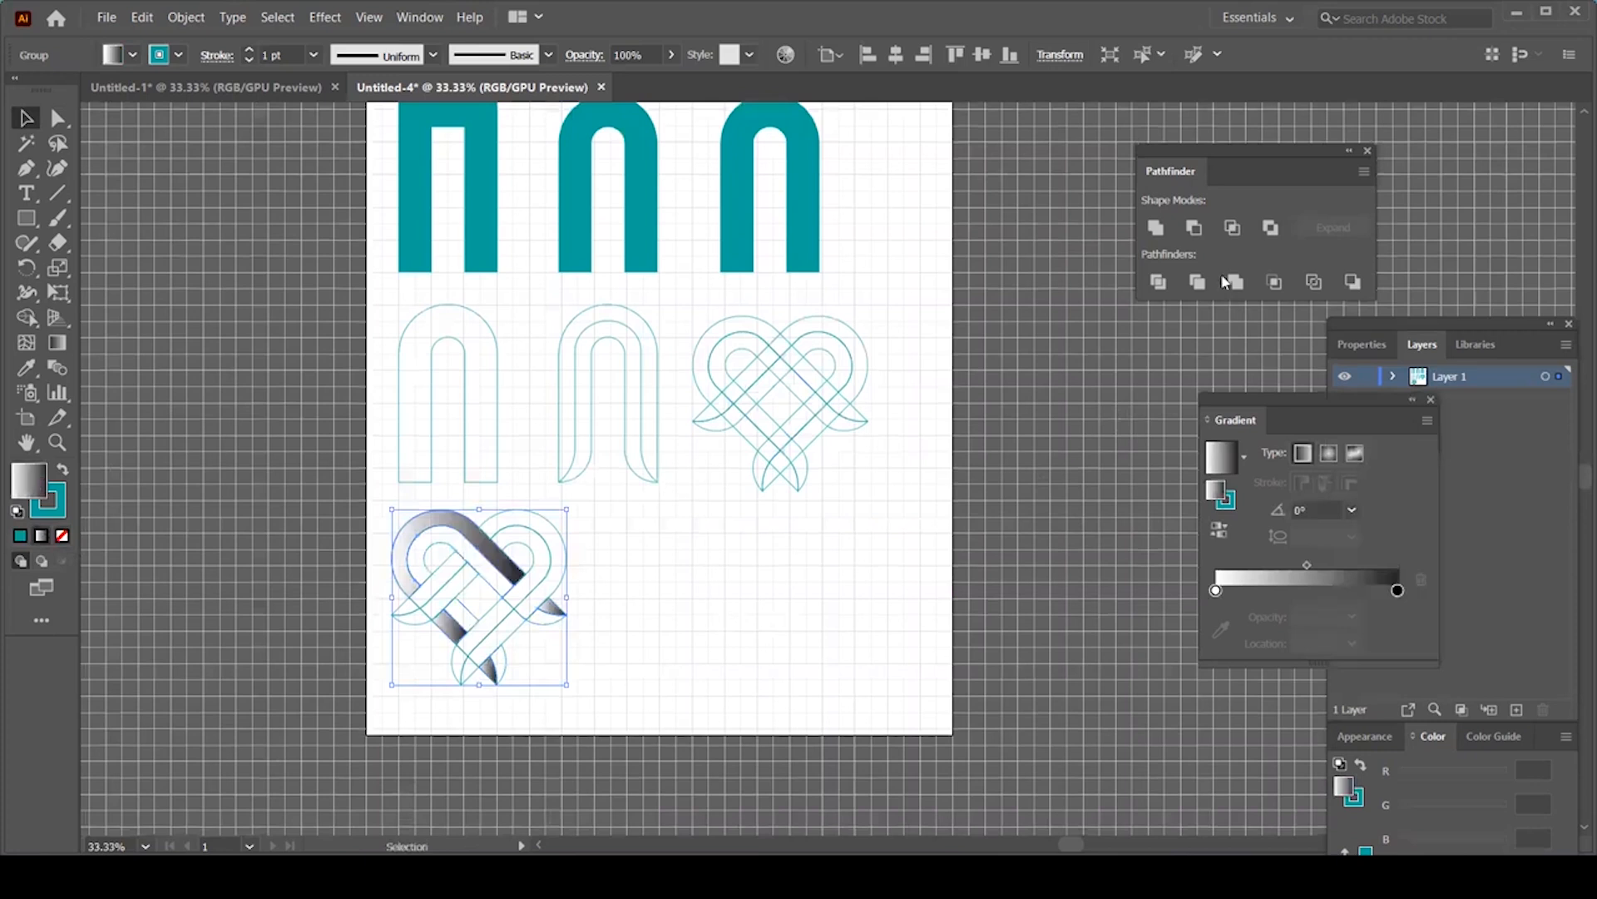
pyautogui.click(455, 546)
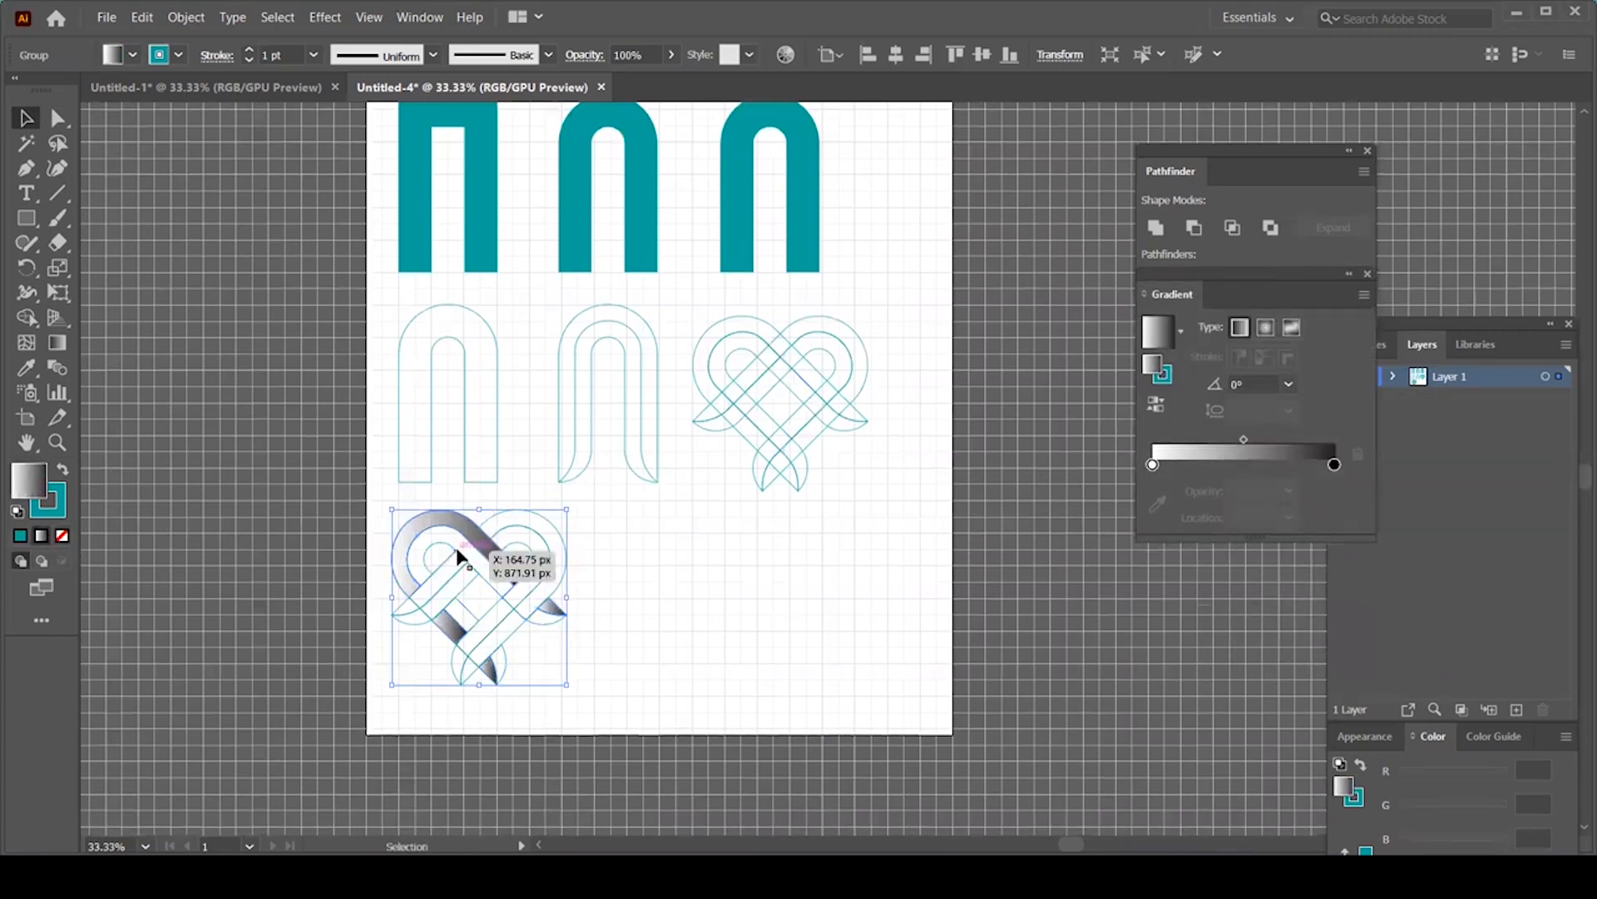
pyautogui.click(40, 536)
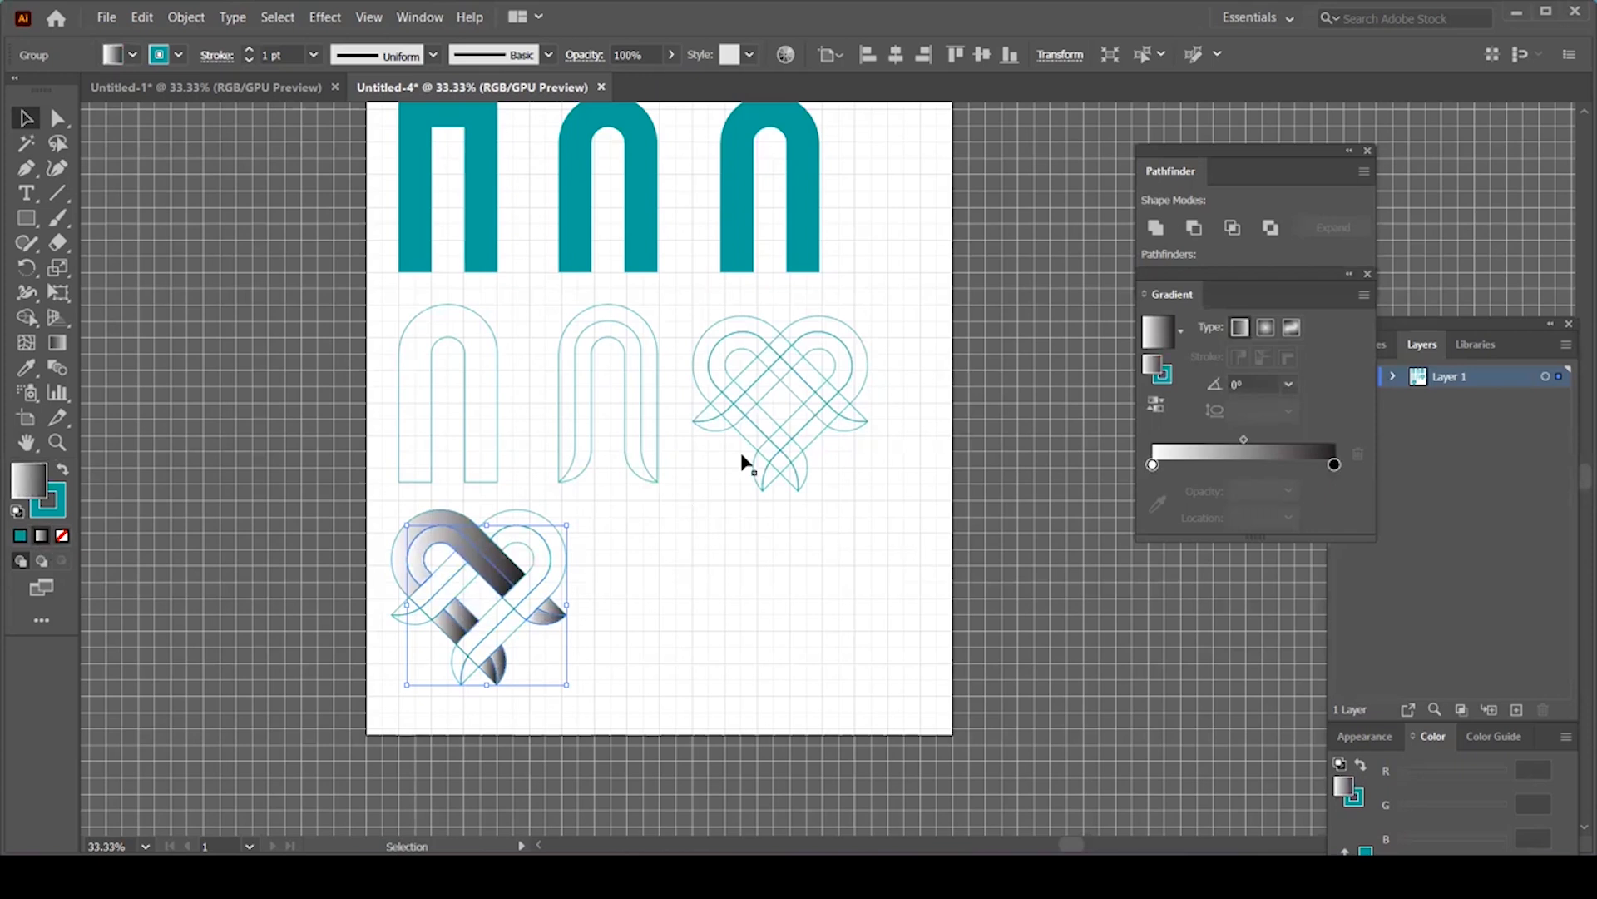
pyautogui.click(1155, 408)
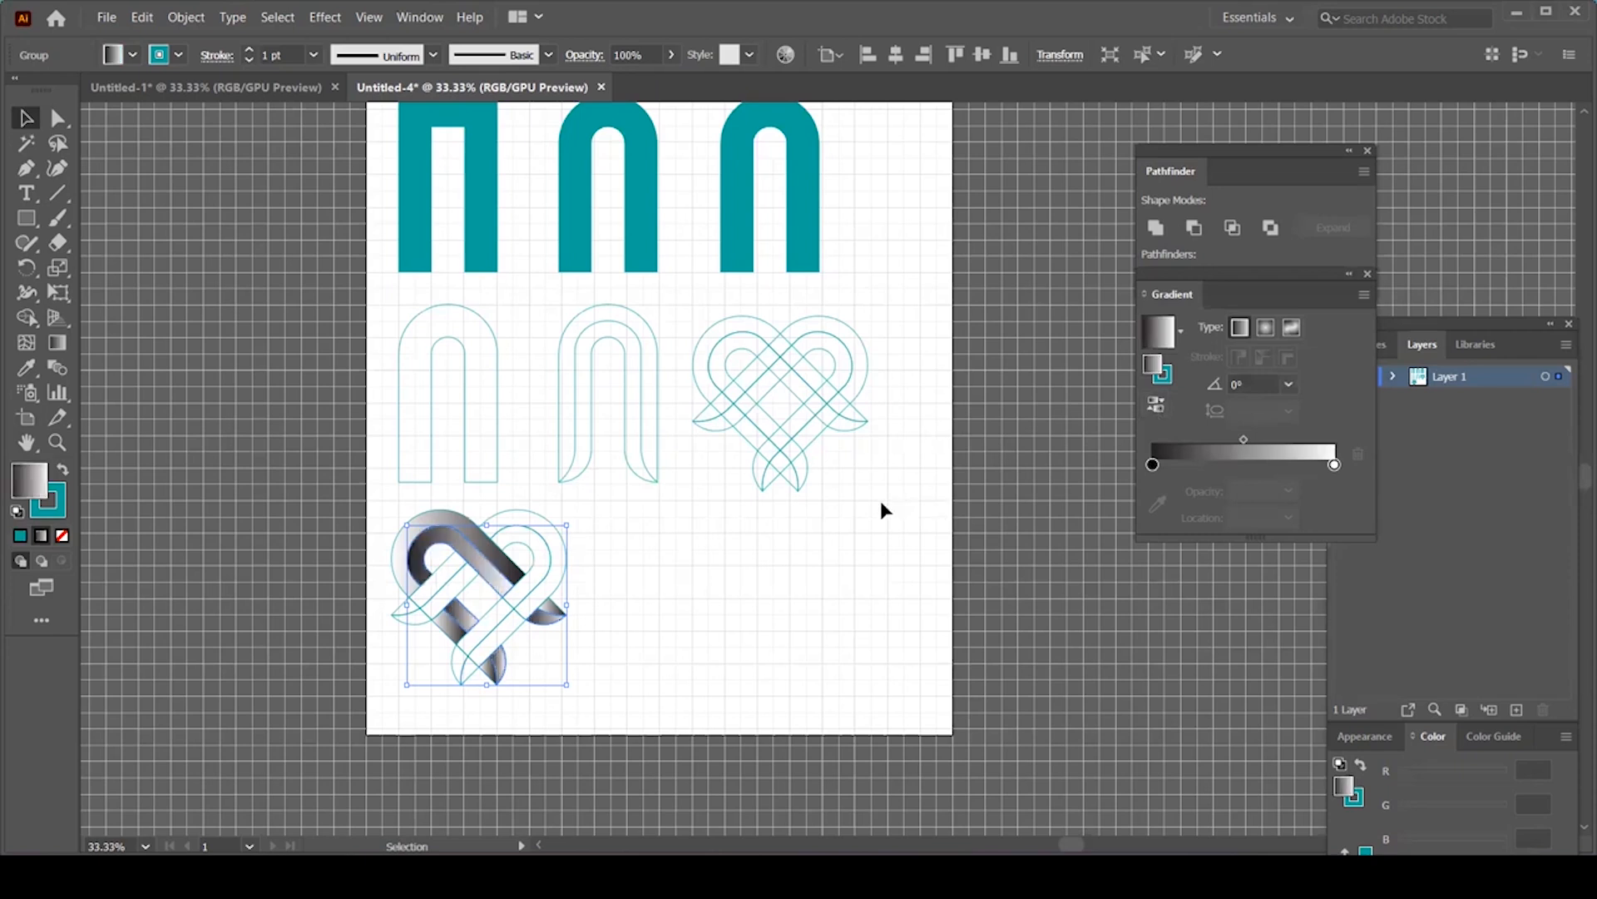
# Step: Give the lower-left heart group a gradient and its inner group a reversed gradient
pyautogui.click(880, 503)
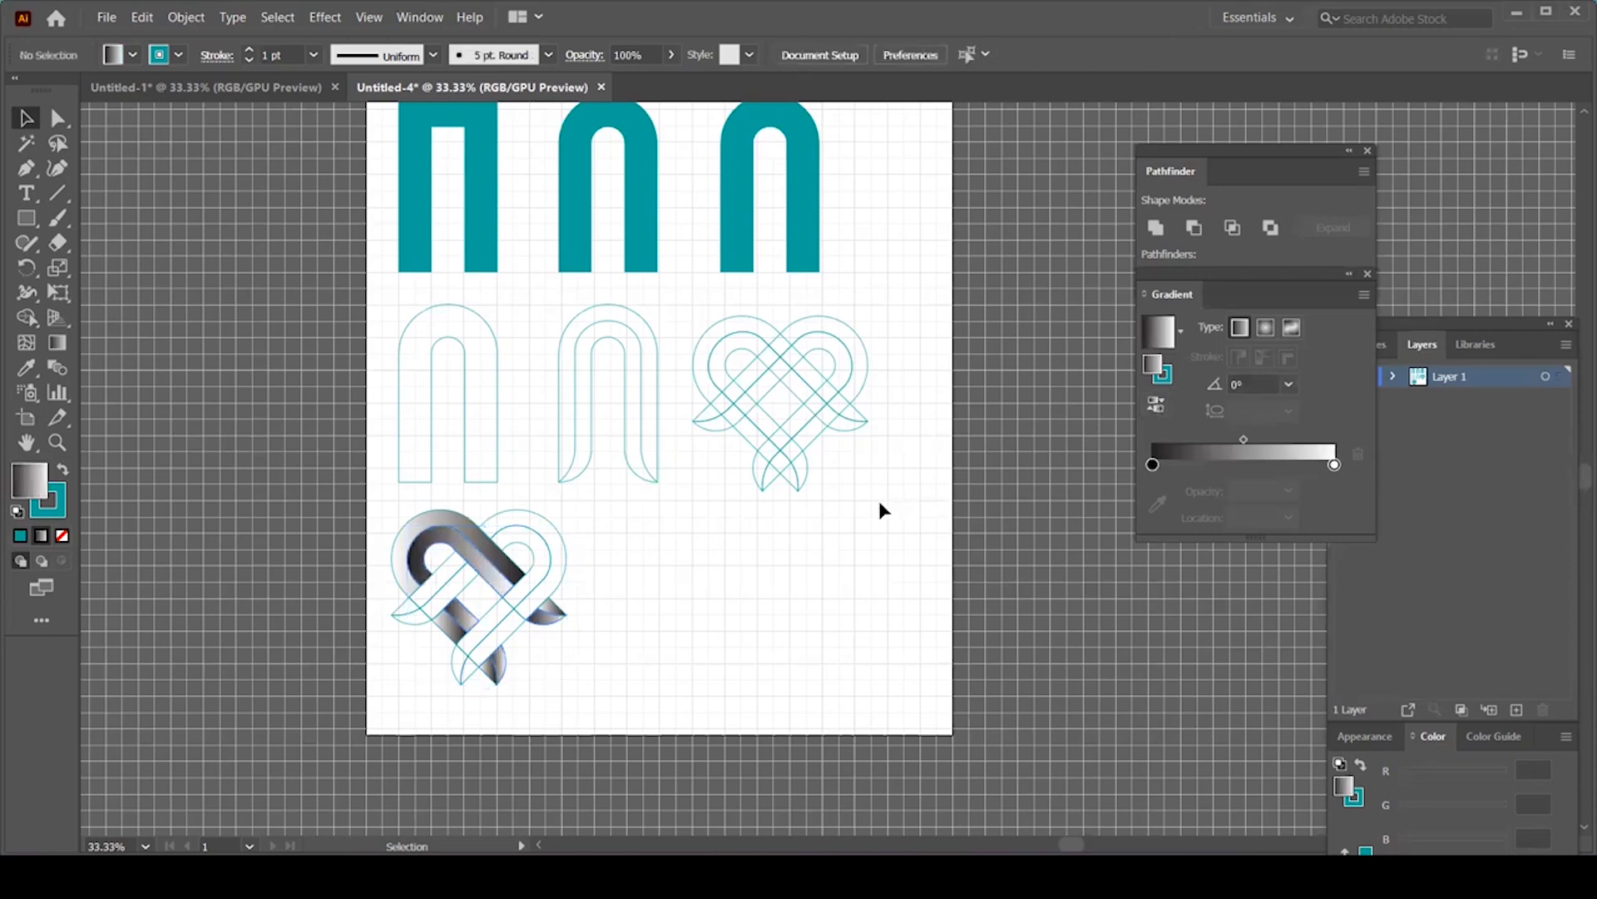
pyautogui.click(527, 535)
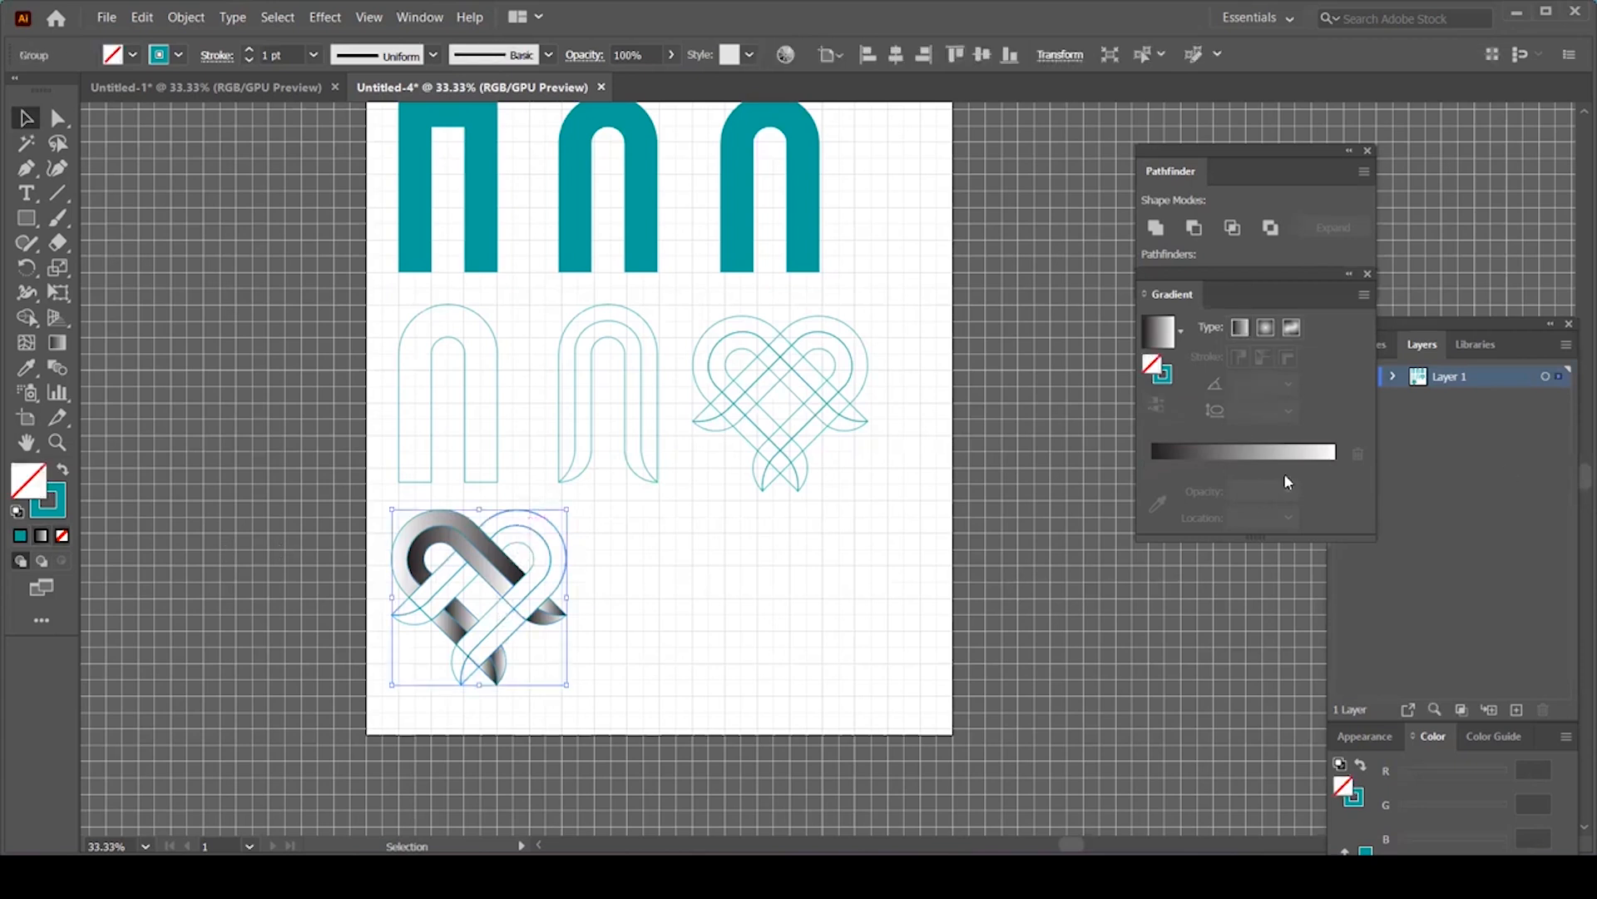
pyautogui.click(42, 536)
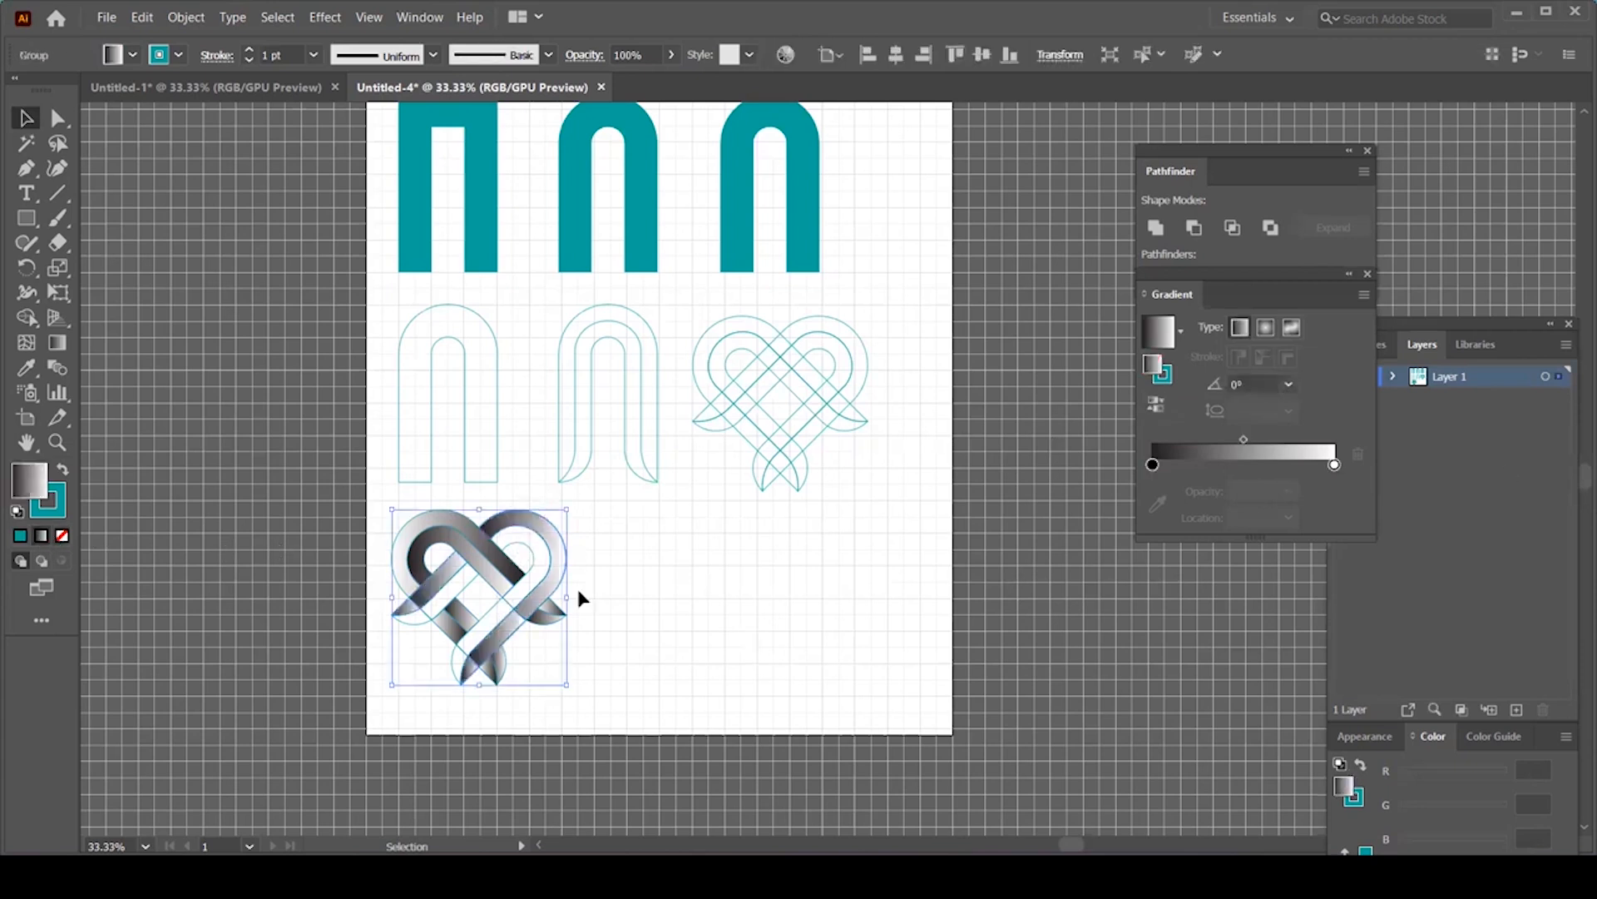
pyautogui.click(528, 547)
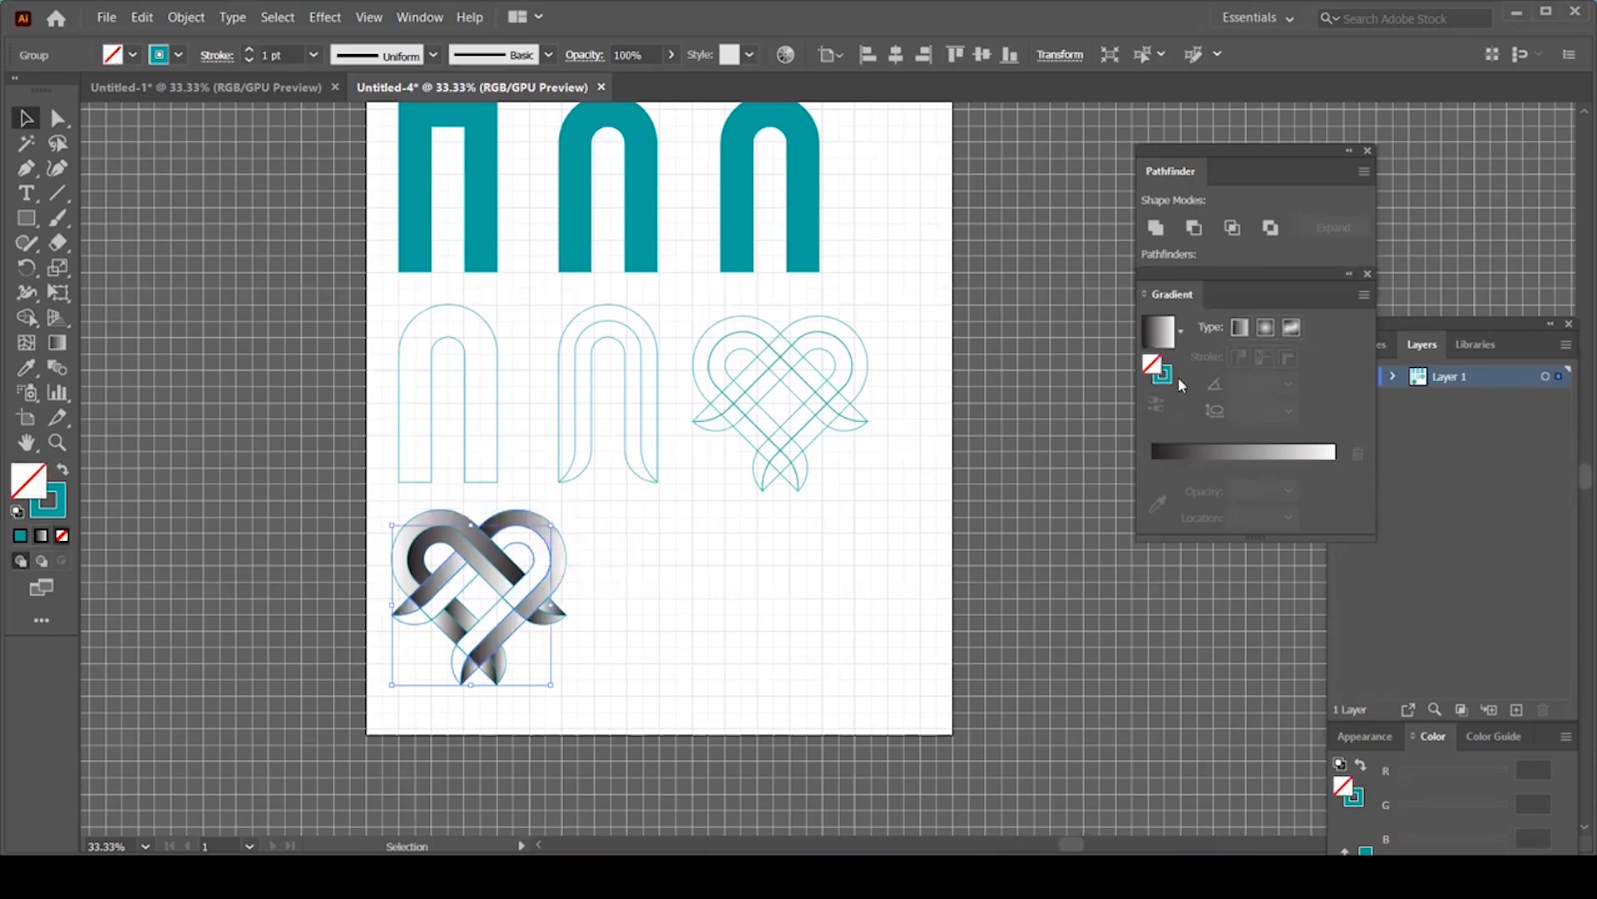
pyautogui.click(41, 536)
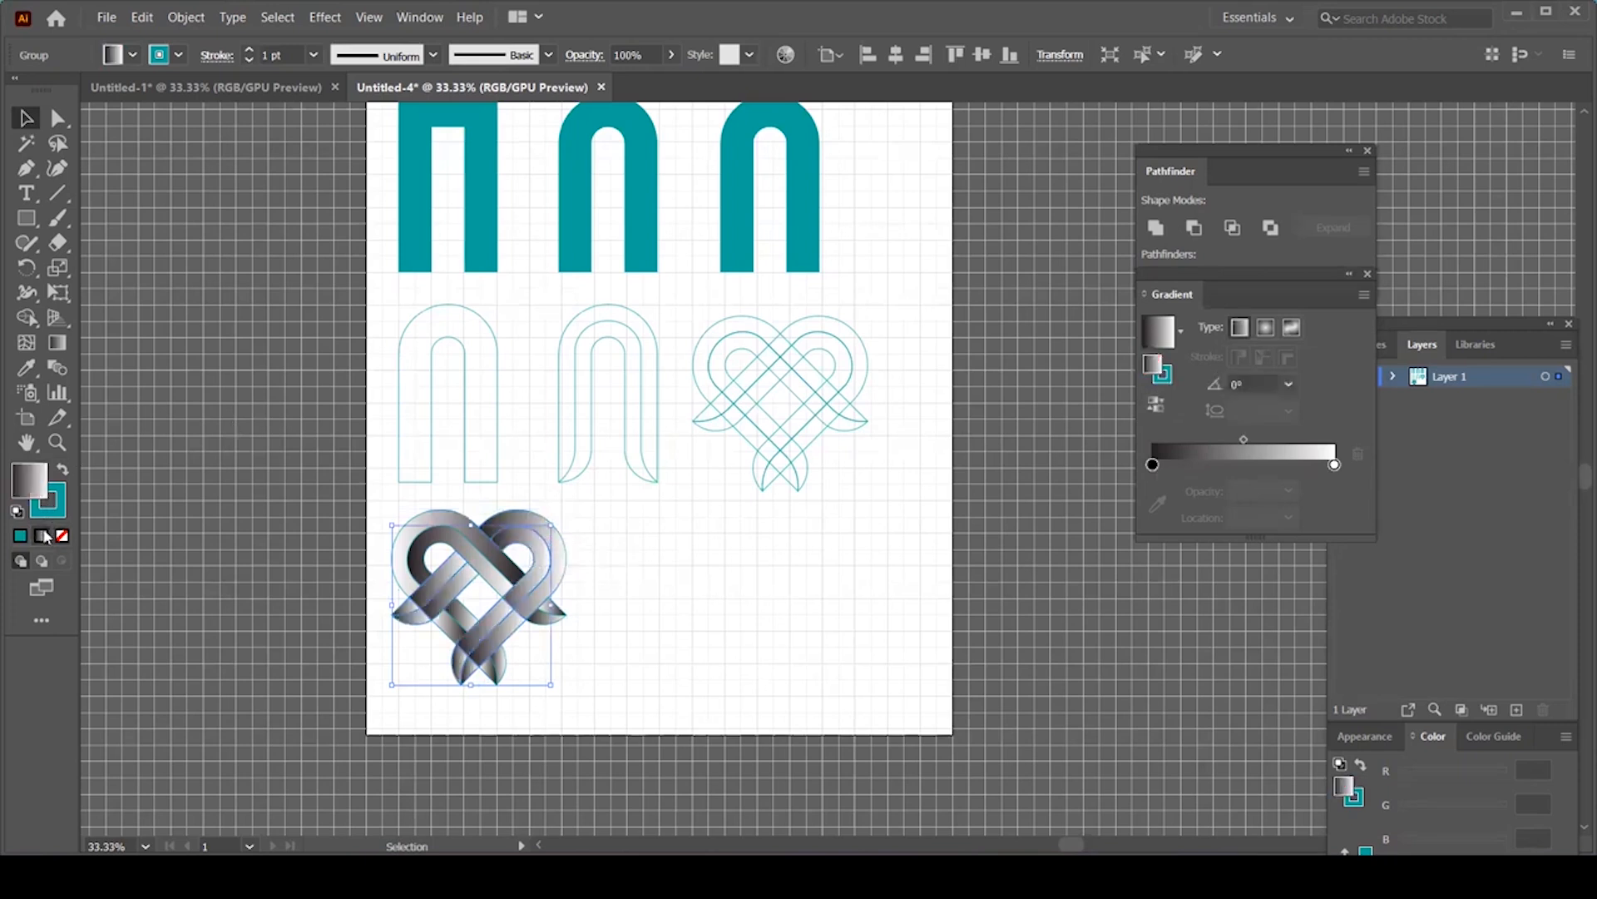
pyautogui.click(1156, 406)
pyautogui.click(457, 720)
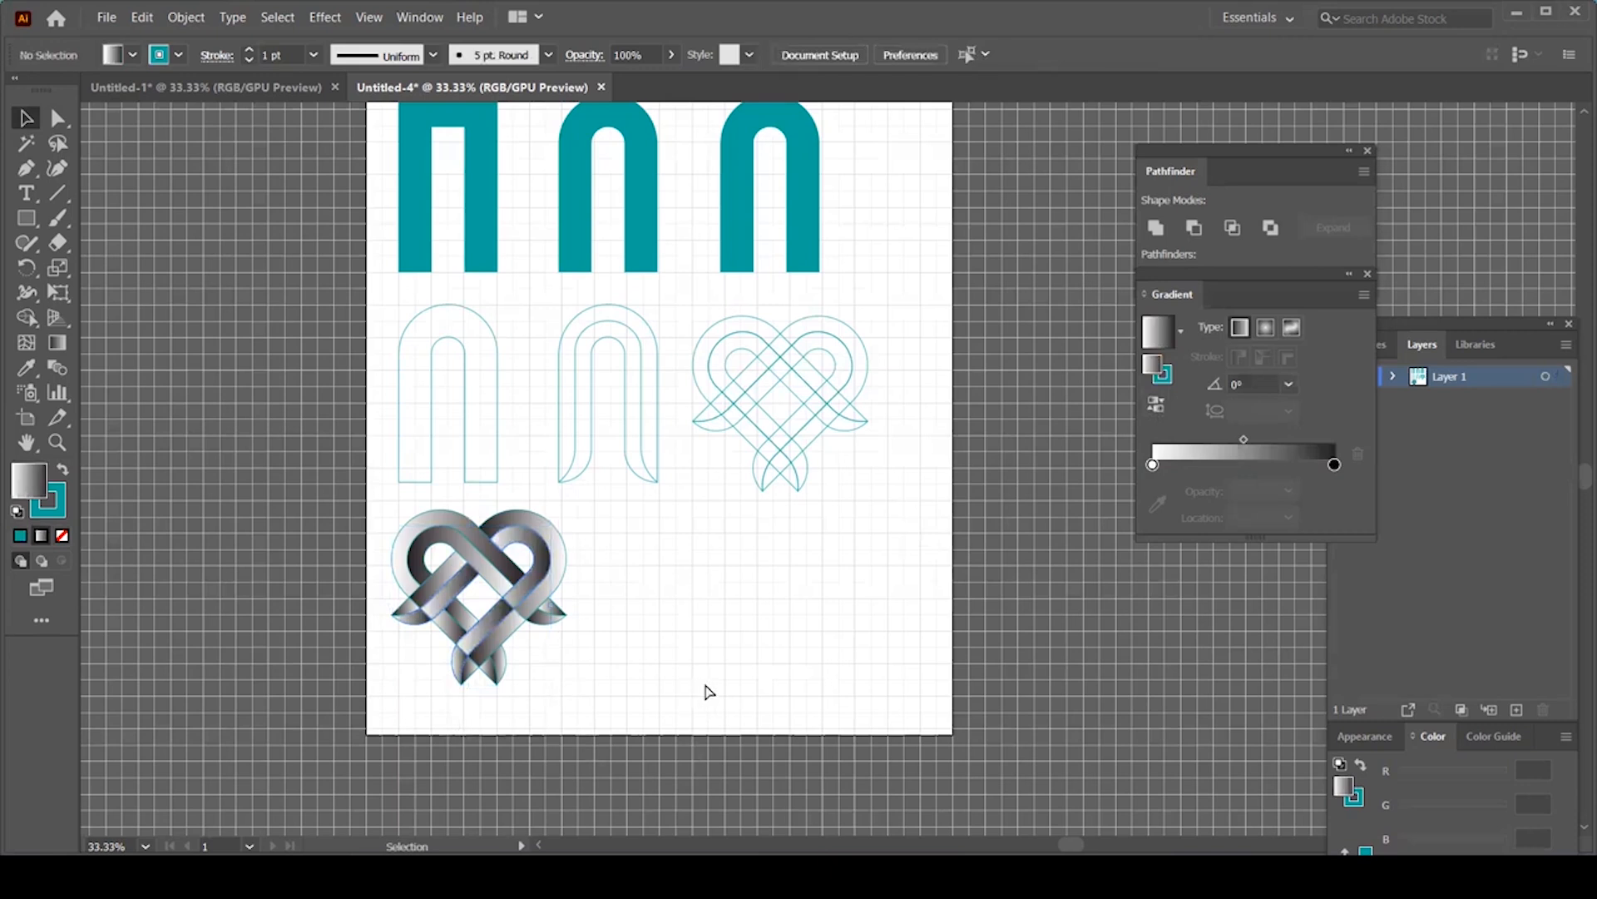
# Step: Set the stroke of all the heart's bands to None, removing the teal outlines
pyautogui.hotkey('ctrl', '+')
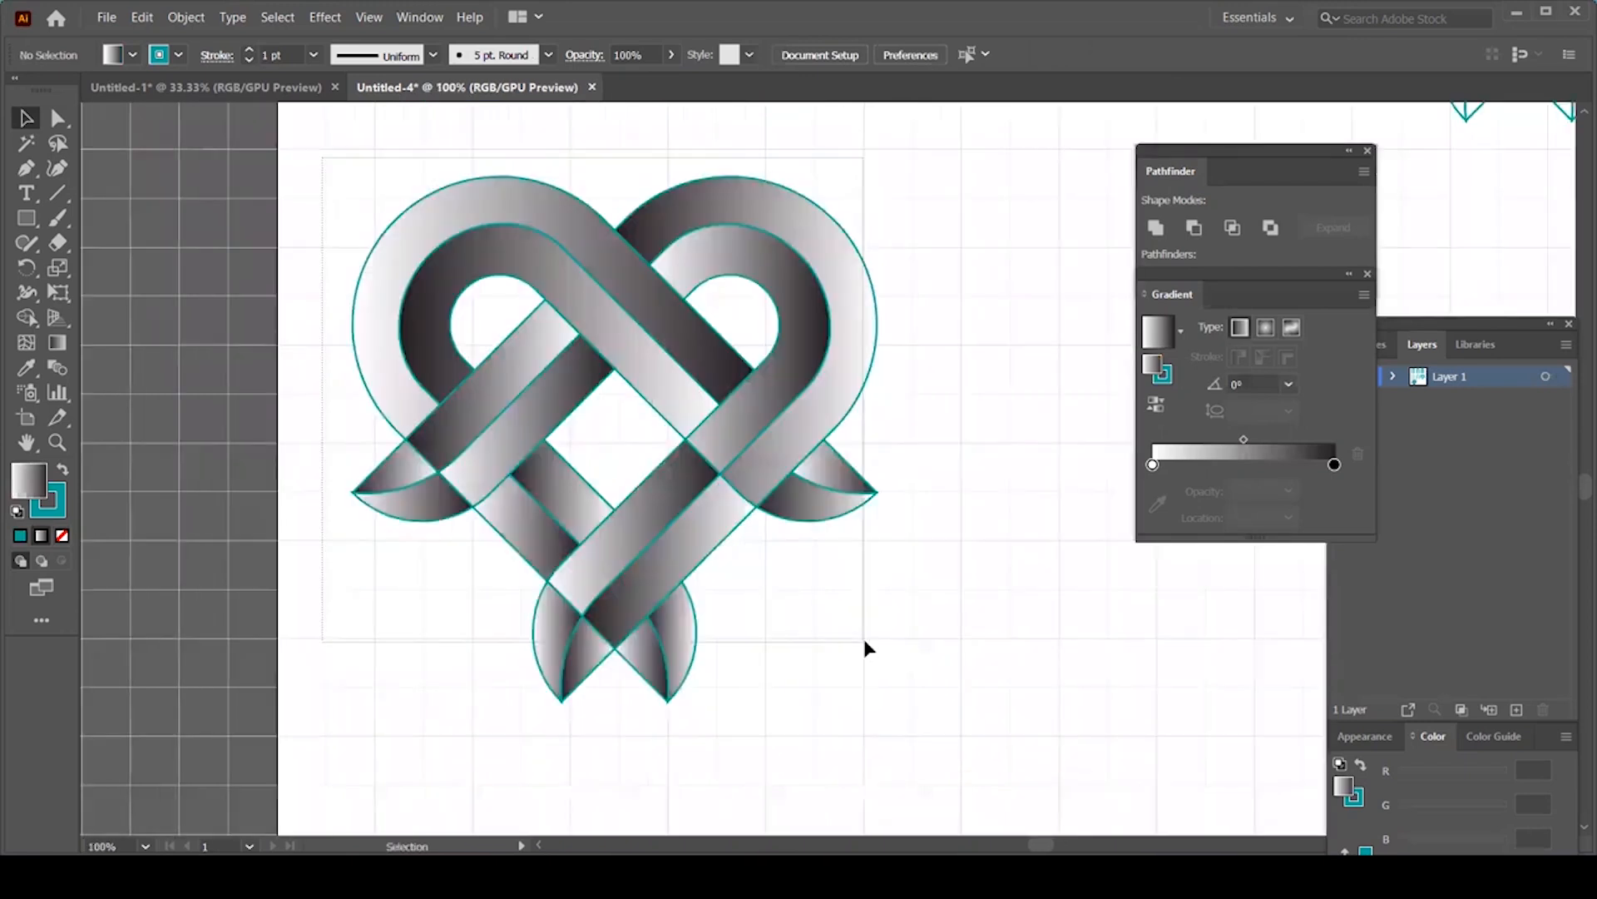
pyautogui.moveTo(864, 642); pyautogui.dragTo(526, 569)
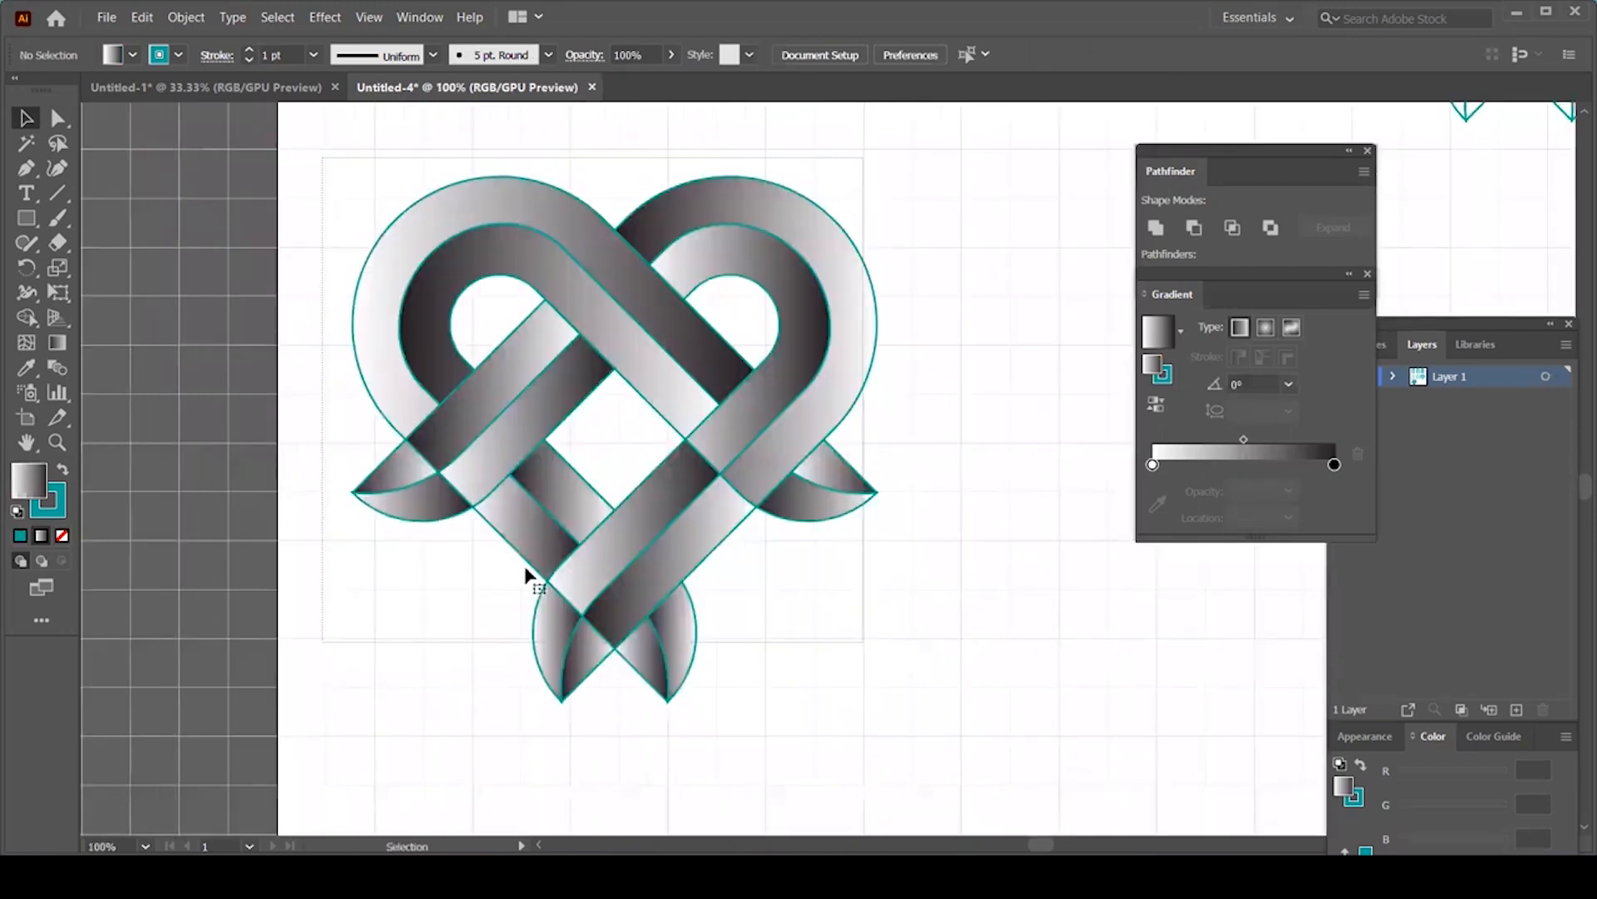
pyautogui.click(63, 535)
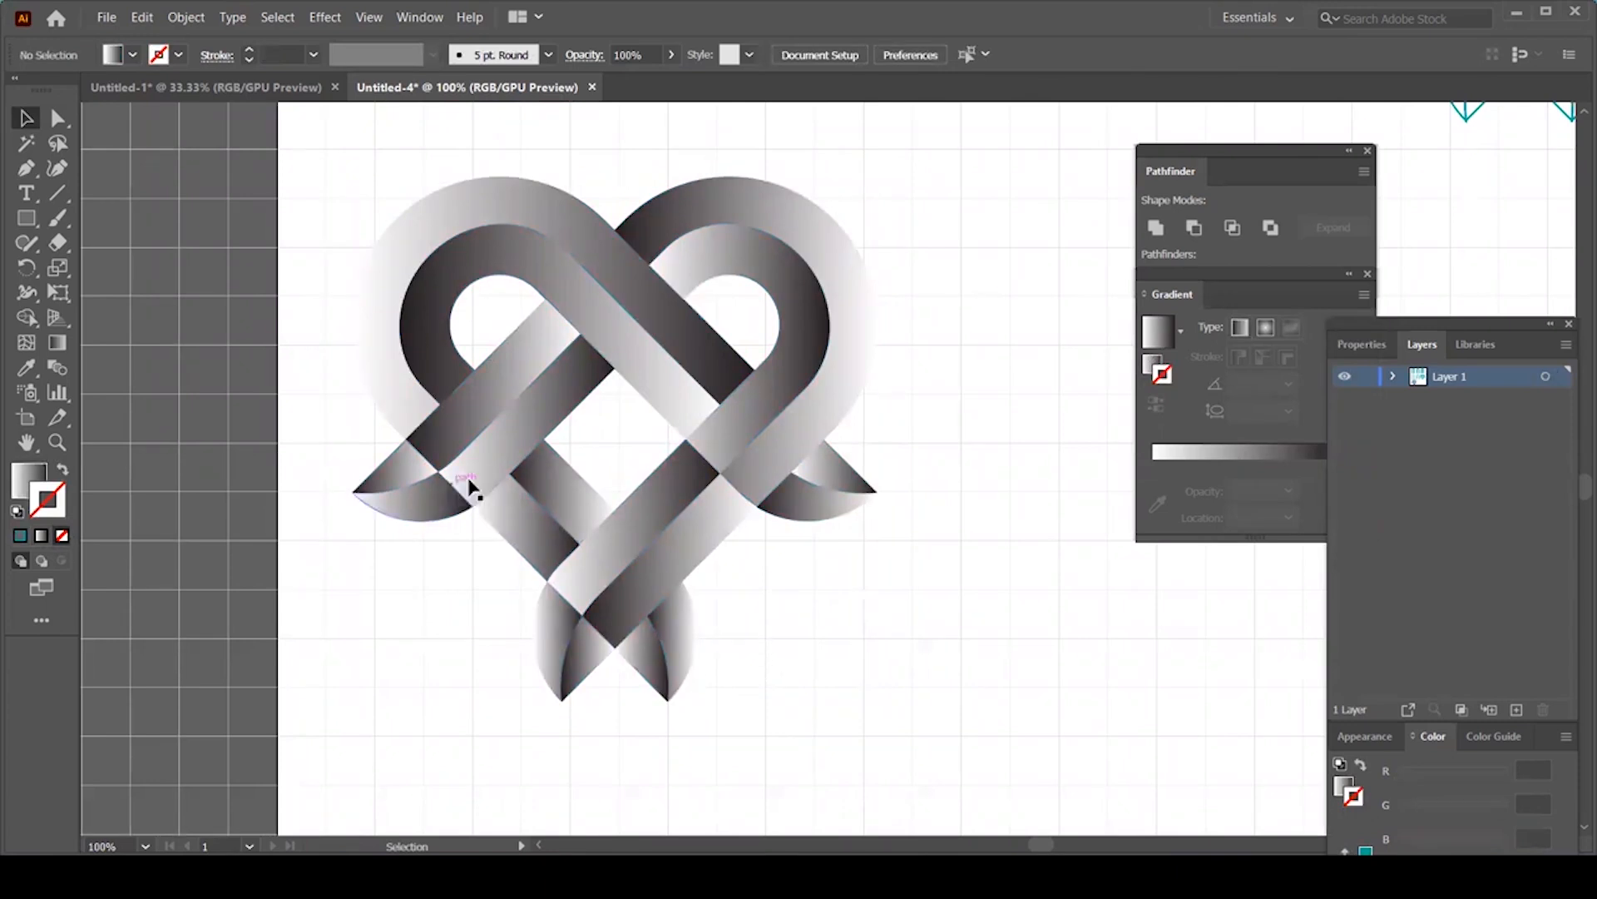
pyautogui.click(618, 525)
pyautogui.click(27, 318)
# Step: With Shape Builder, merge the diagonal band with the lower-left tip and the upper loop
pyautogui.moveTo(449, 438)
pyautogui.mouseDown()
pyautogui.moveTo(410, 457)
pyautogui.moveTo(460, 490)
pyautogui.moveTo(479, 479)
pyautogui.moveTo(435, 496)
pyautogui.mouseUp()
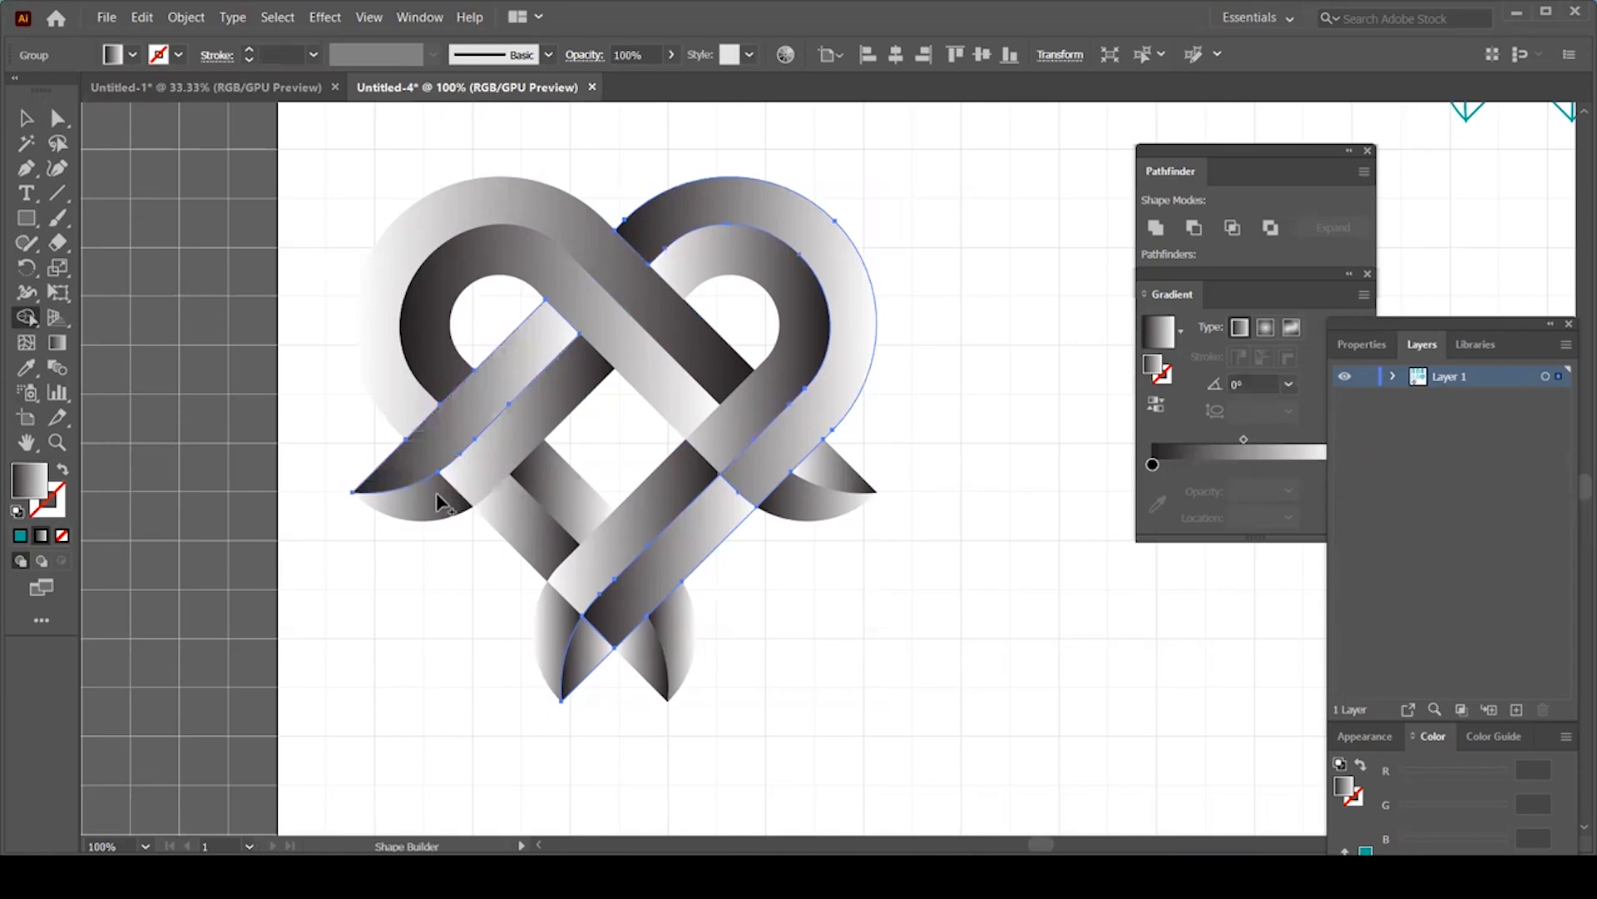
pyautogui.press('v')
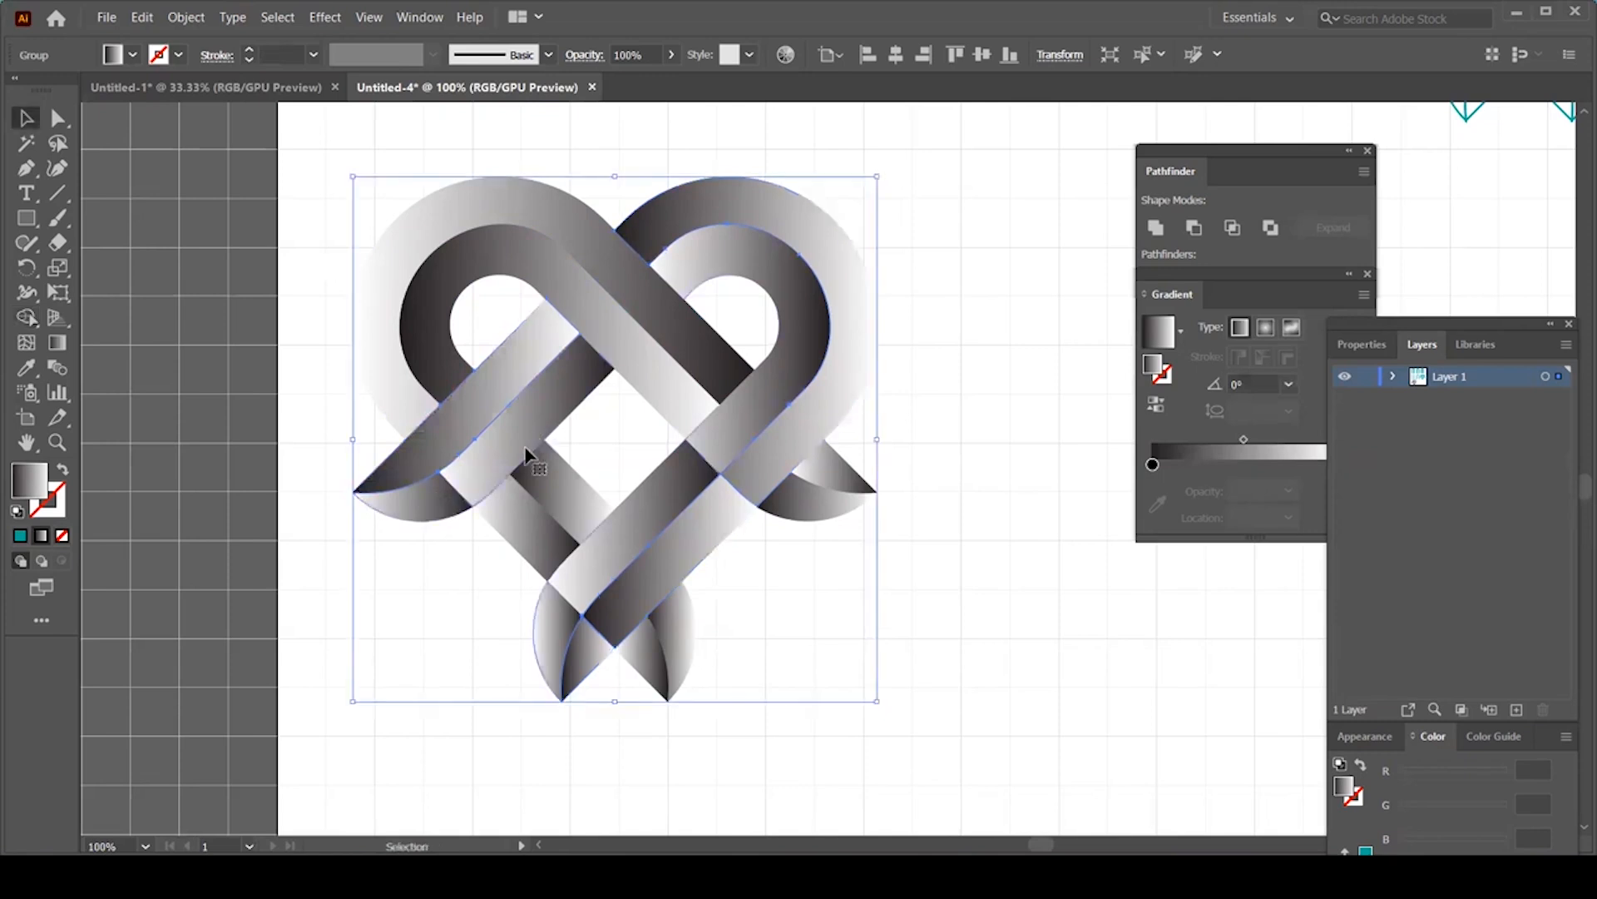
pyautogui.click(525, 450)
pyautogui.click(27, 318)
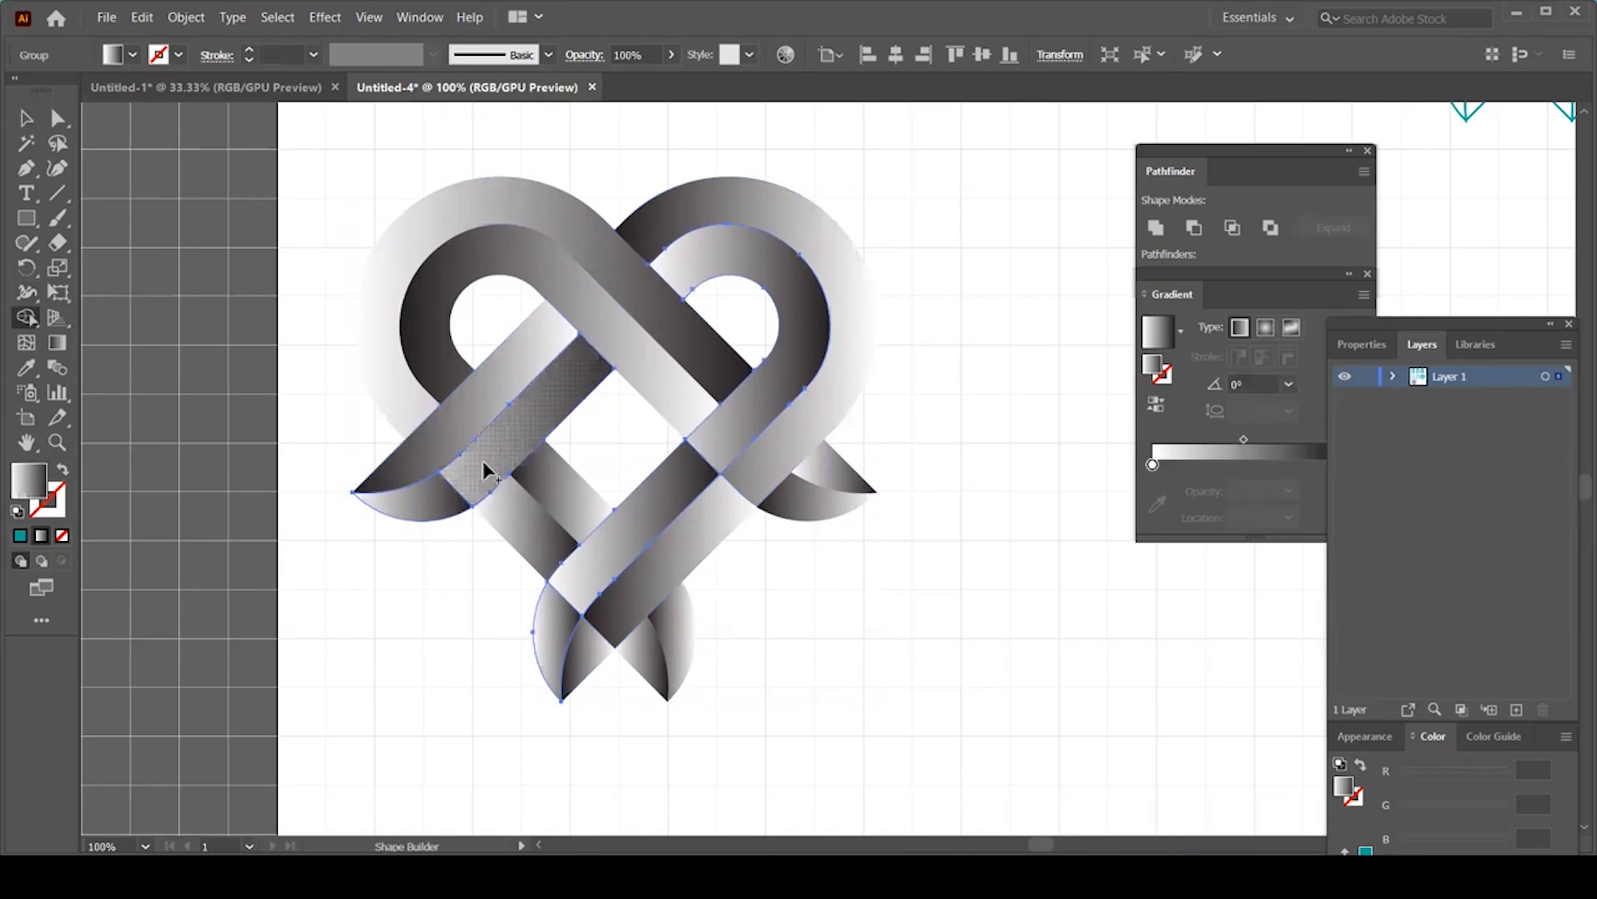
pyautogui.press('v')
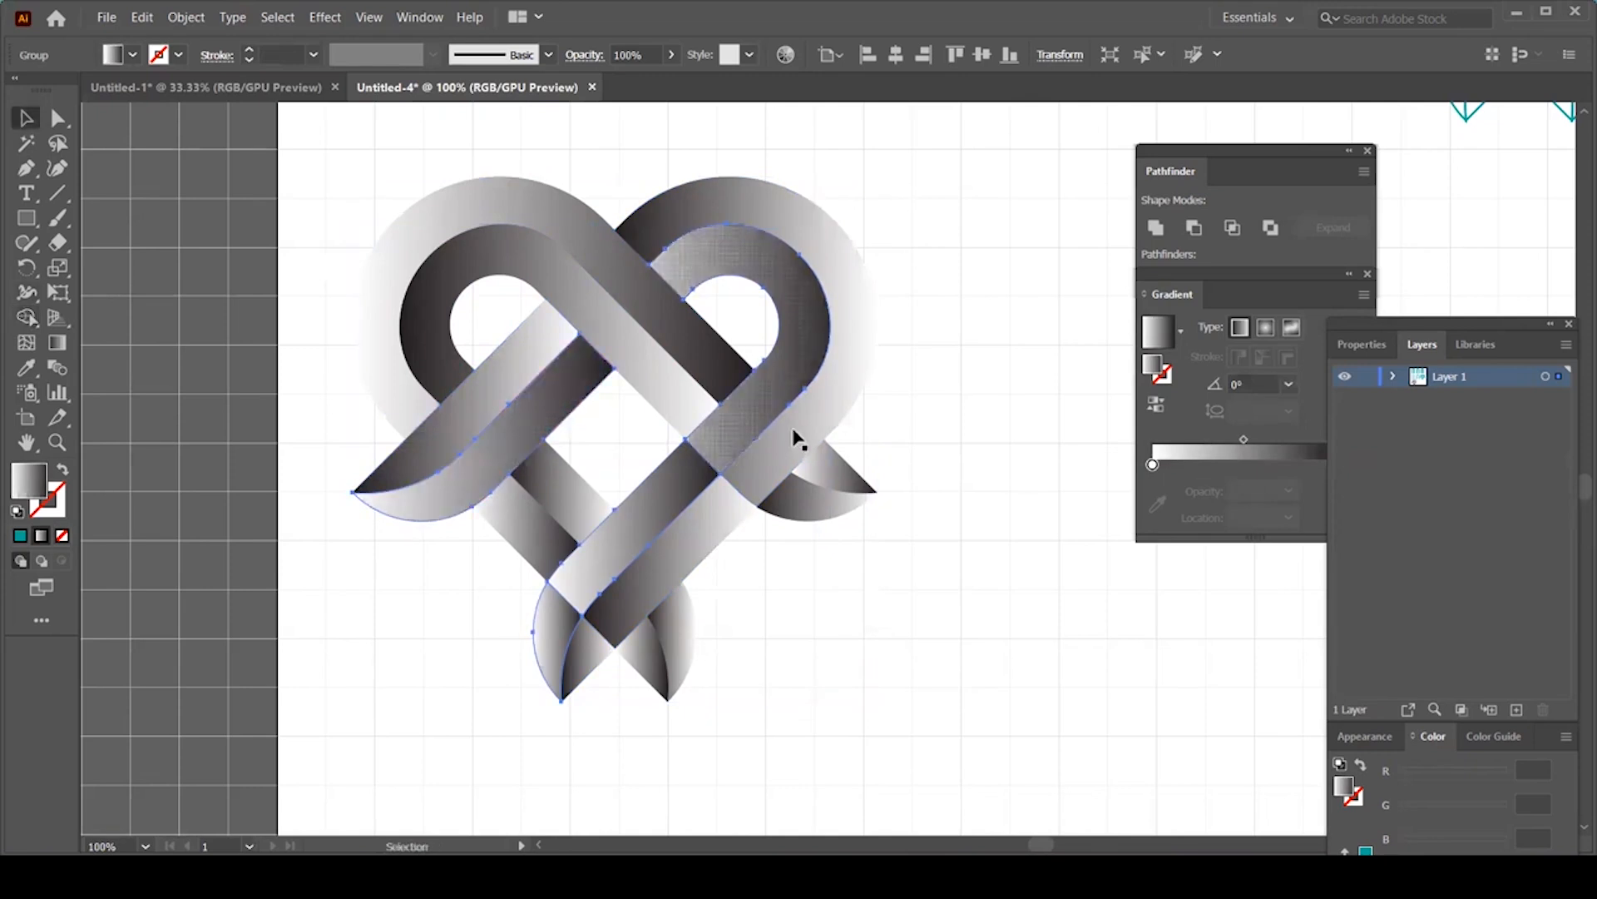
pyautogui.click(782, 442)
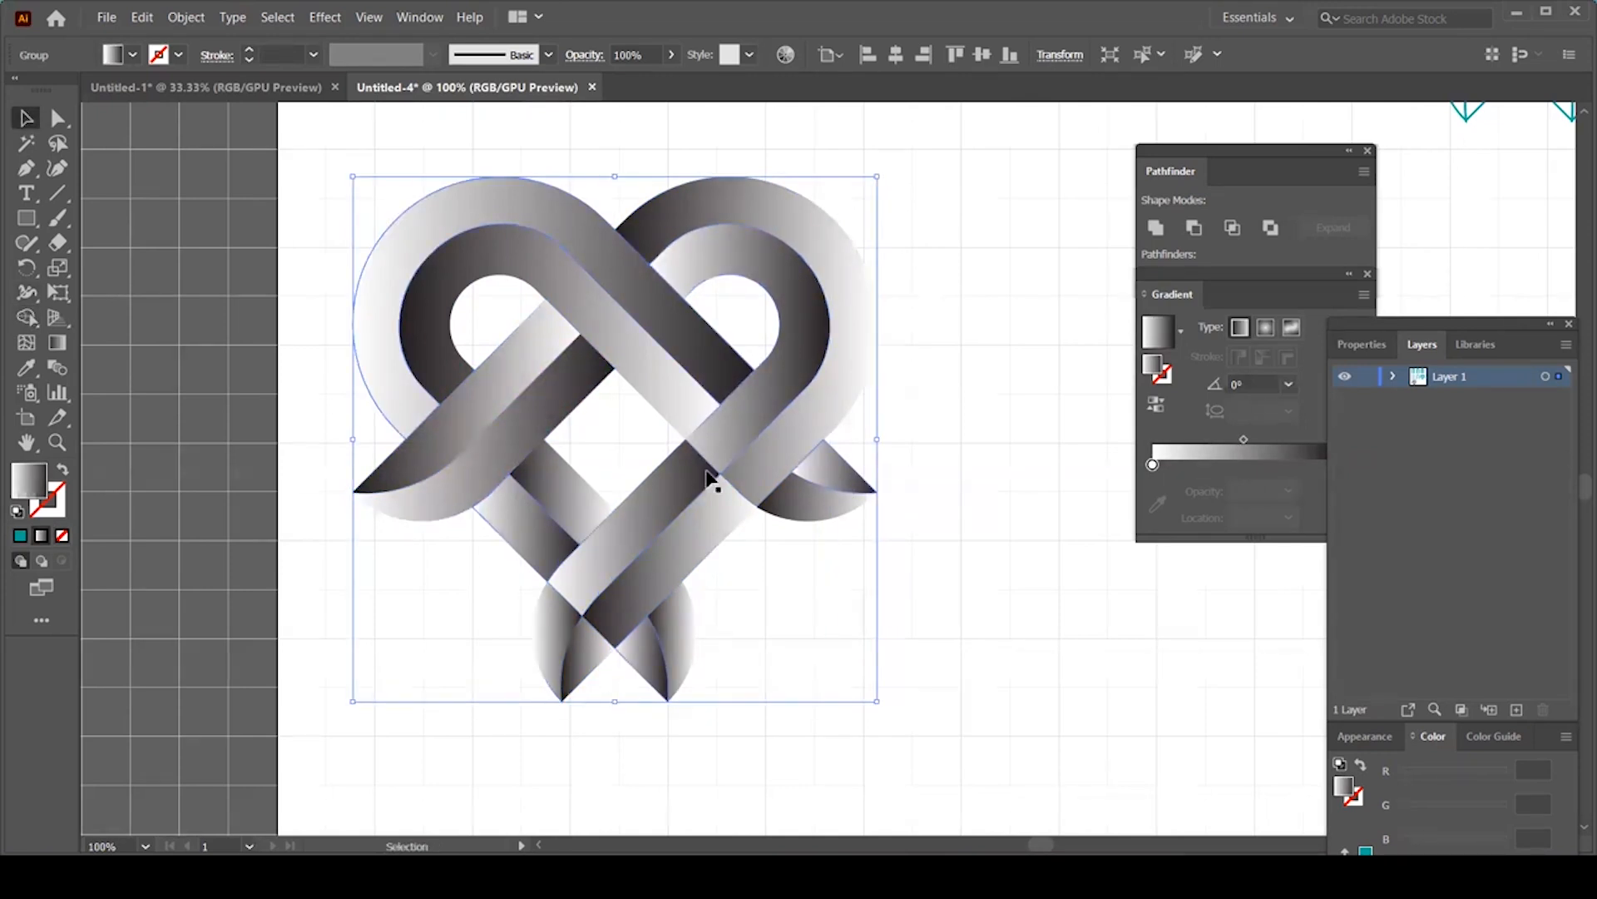
pyautogui.hotkey('shift', 'm')
pyautogui.moveTo(727, 432); pyautogui.dragTo(675, 488)
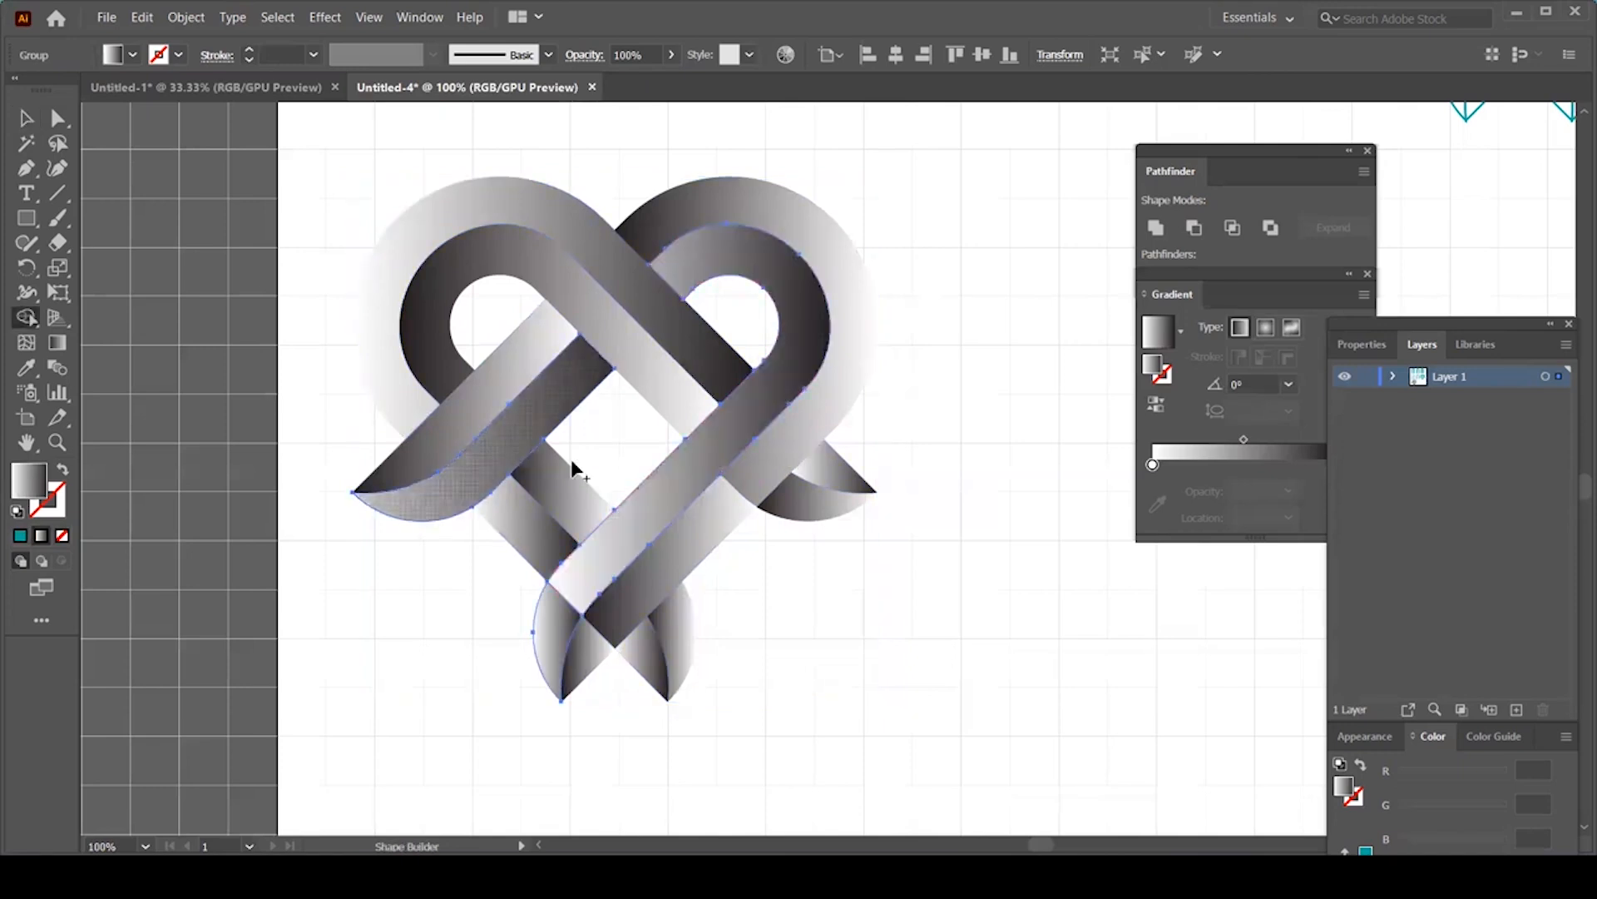
# Step: Merge the right loop and the small bottom piece into the diagonal band
pyautogui.press('v')
pyautogui.keyDown('shift'); pyautogui.click(783, 463); pyautogui.keyUp('shift')
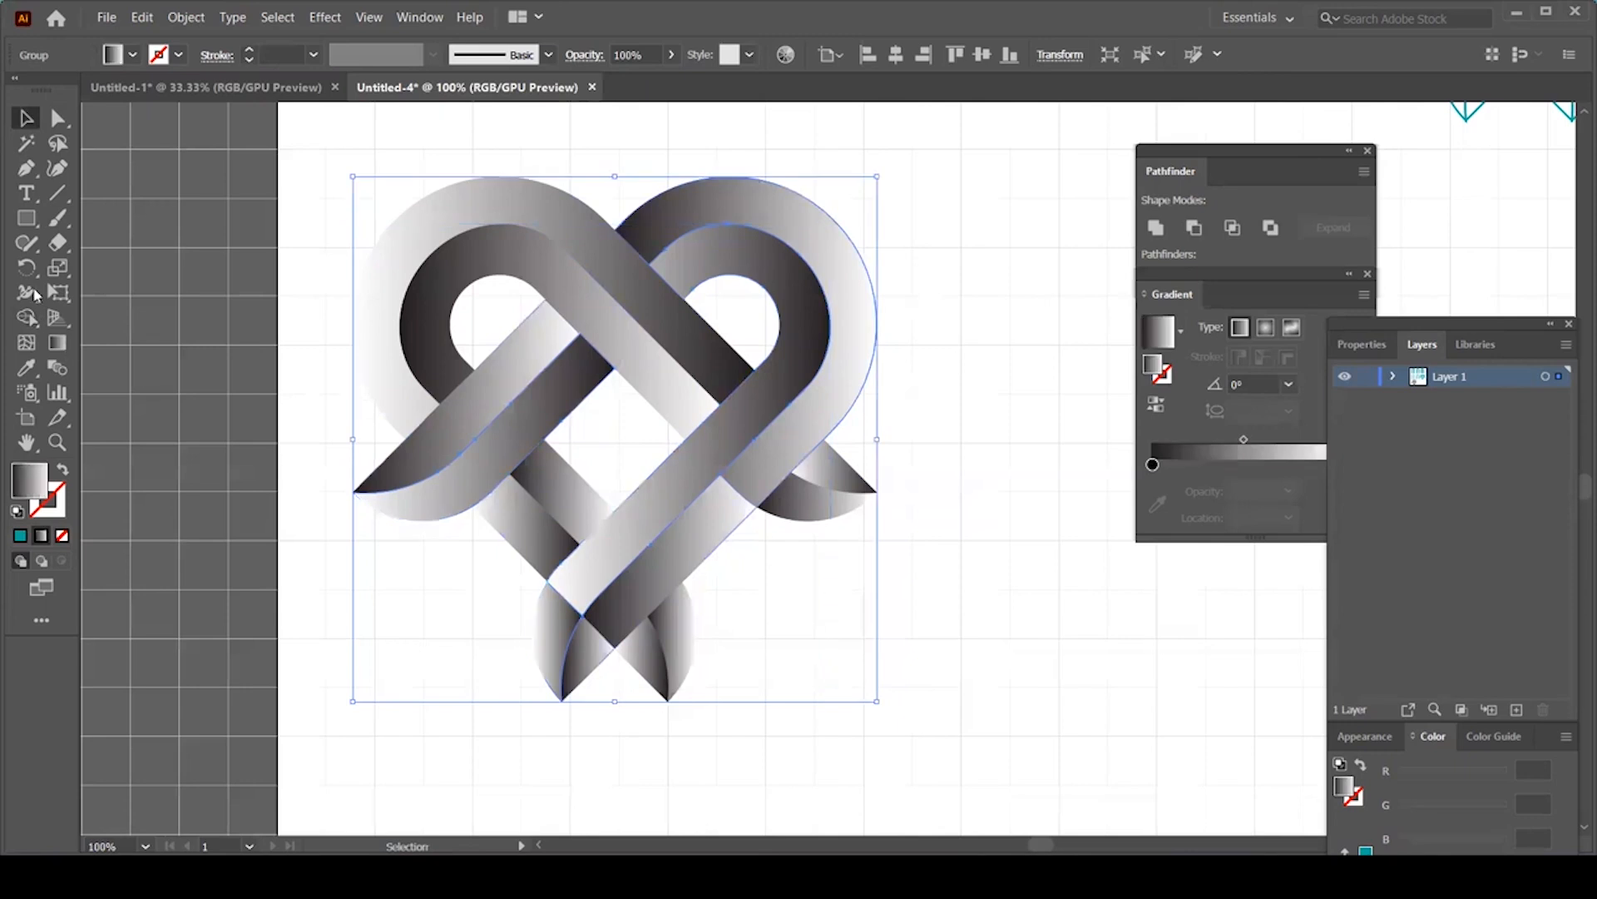
pyautogui.click(26, 318)
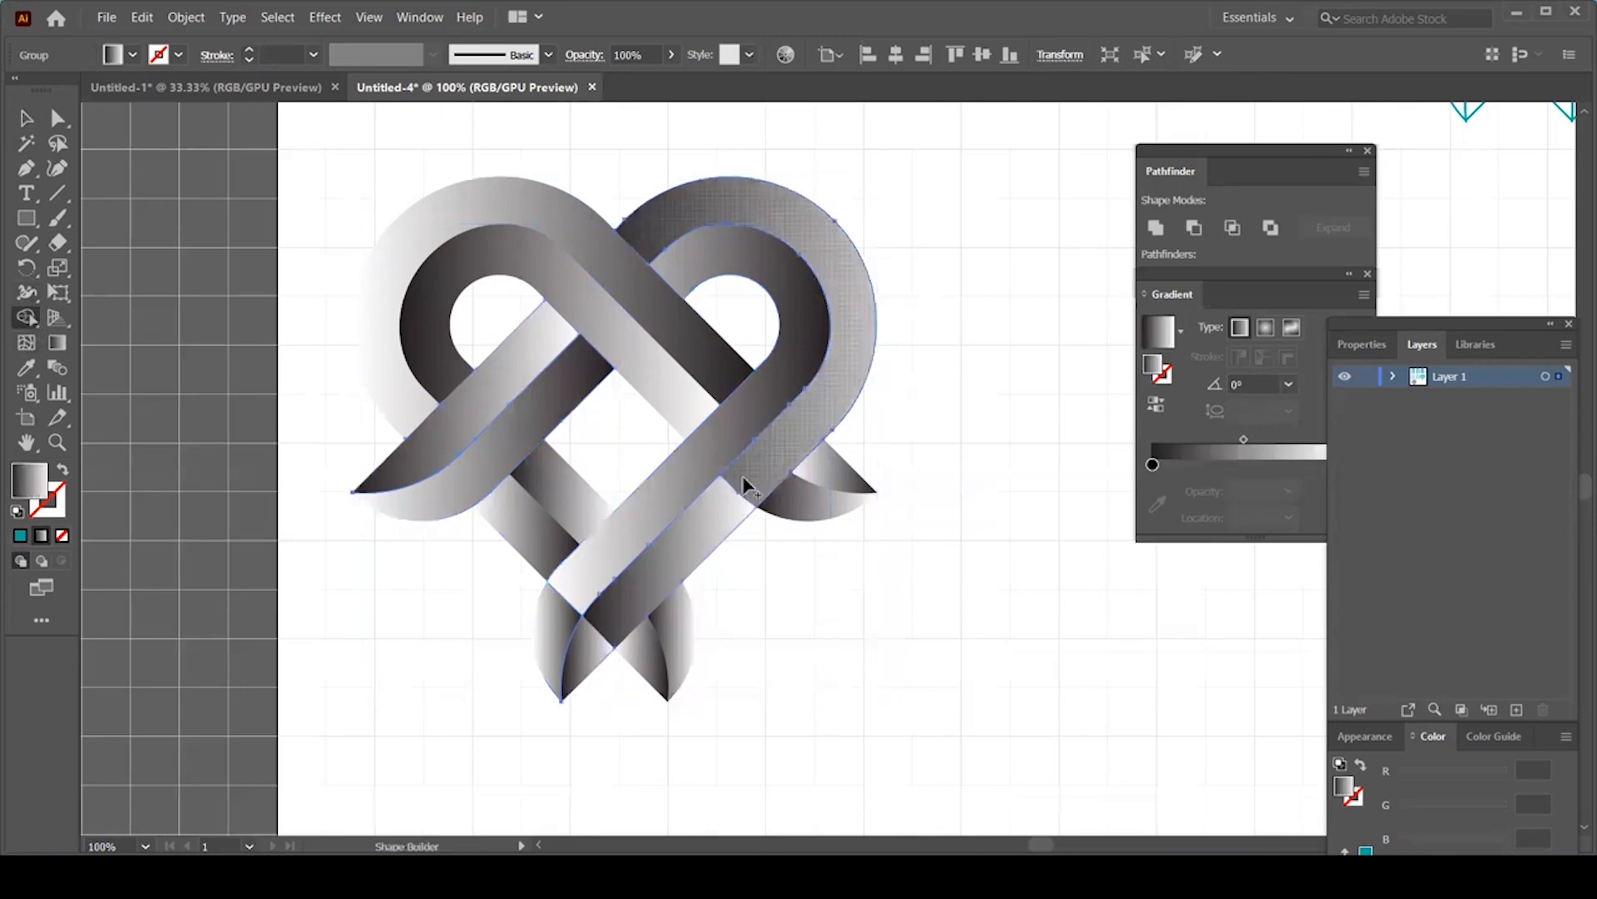
pyautogui.click(697, 534)
pyautogui.moveTo(603, 645); pyautogui.dragTo(574, 593)
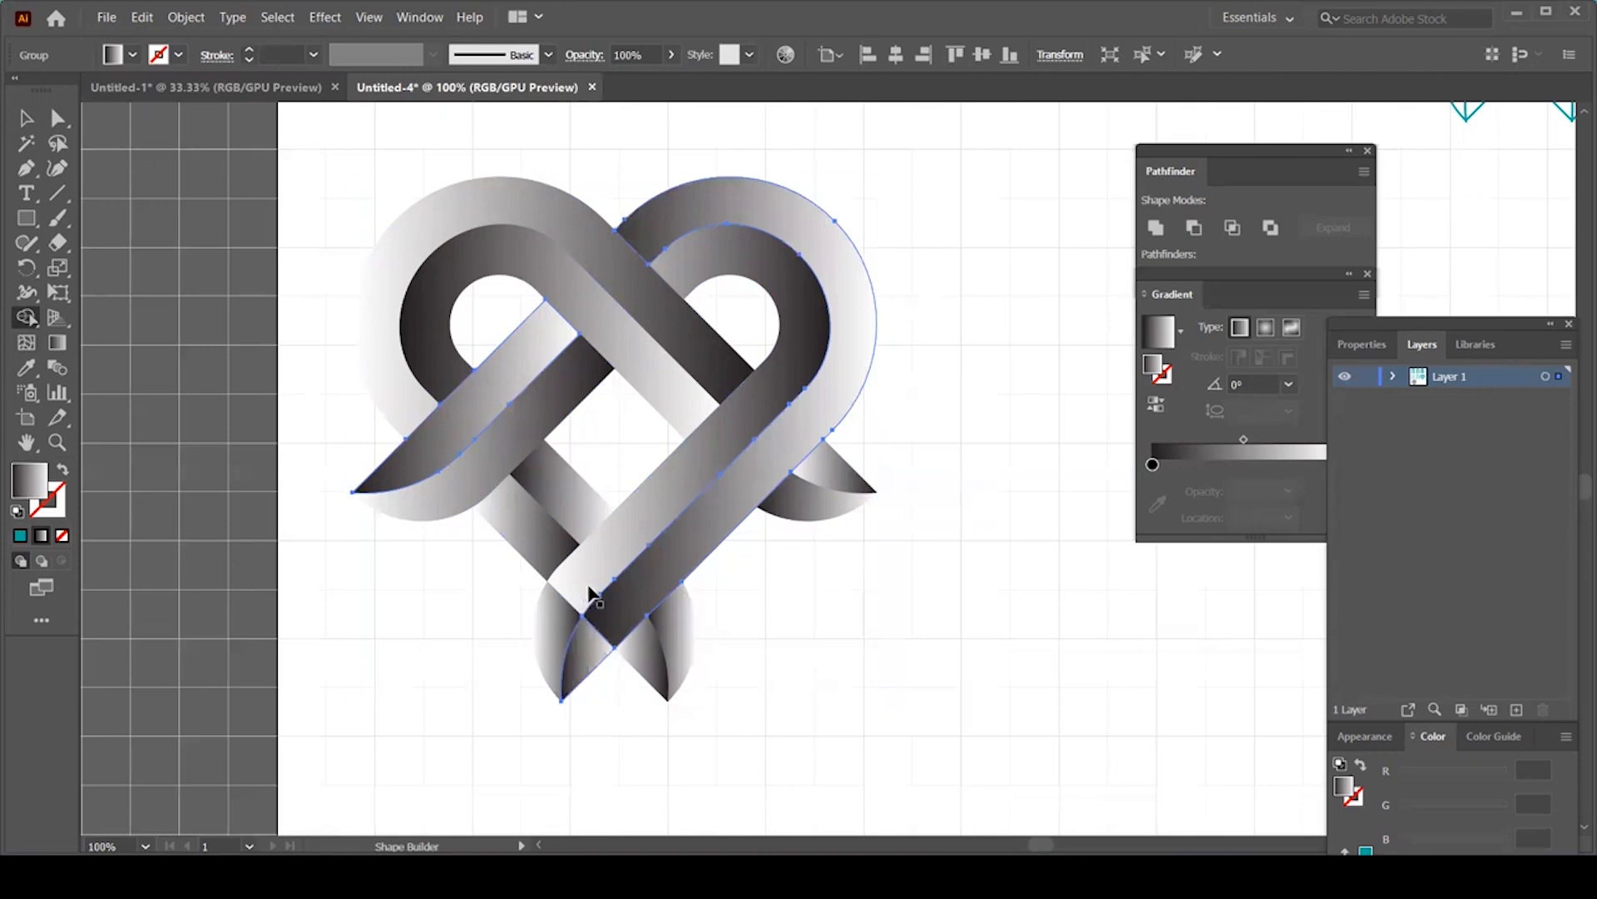
# Step: Merge the bottom-left petal into the inner band and join the outer band pieces
pyautogui.press('v')
pyautogui.click(590, 588)
pyautogui.hotkey('shift', 'm')
pyautogui.moveTo(578, 601); pyautogui.dragTo(560, 625)
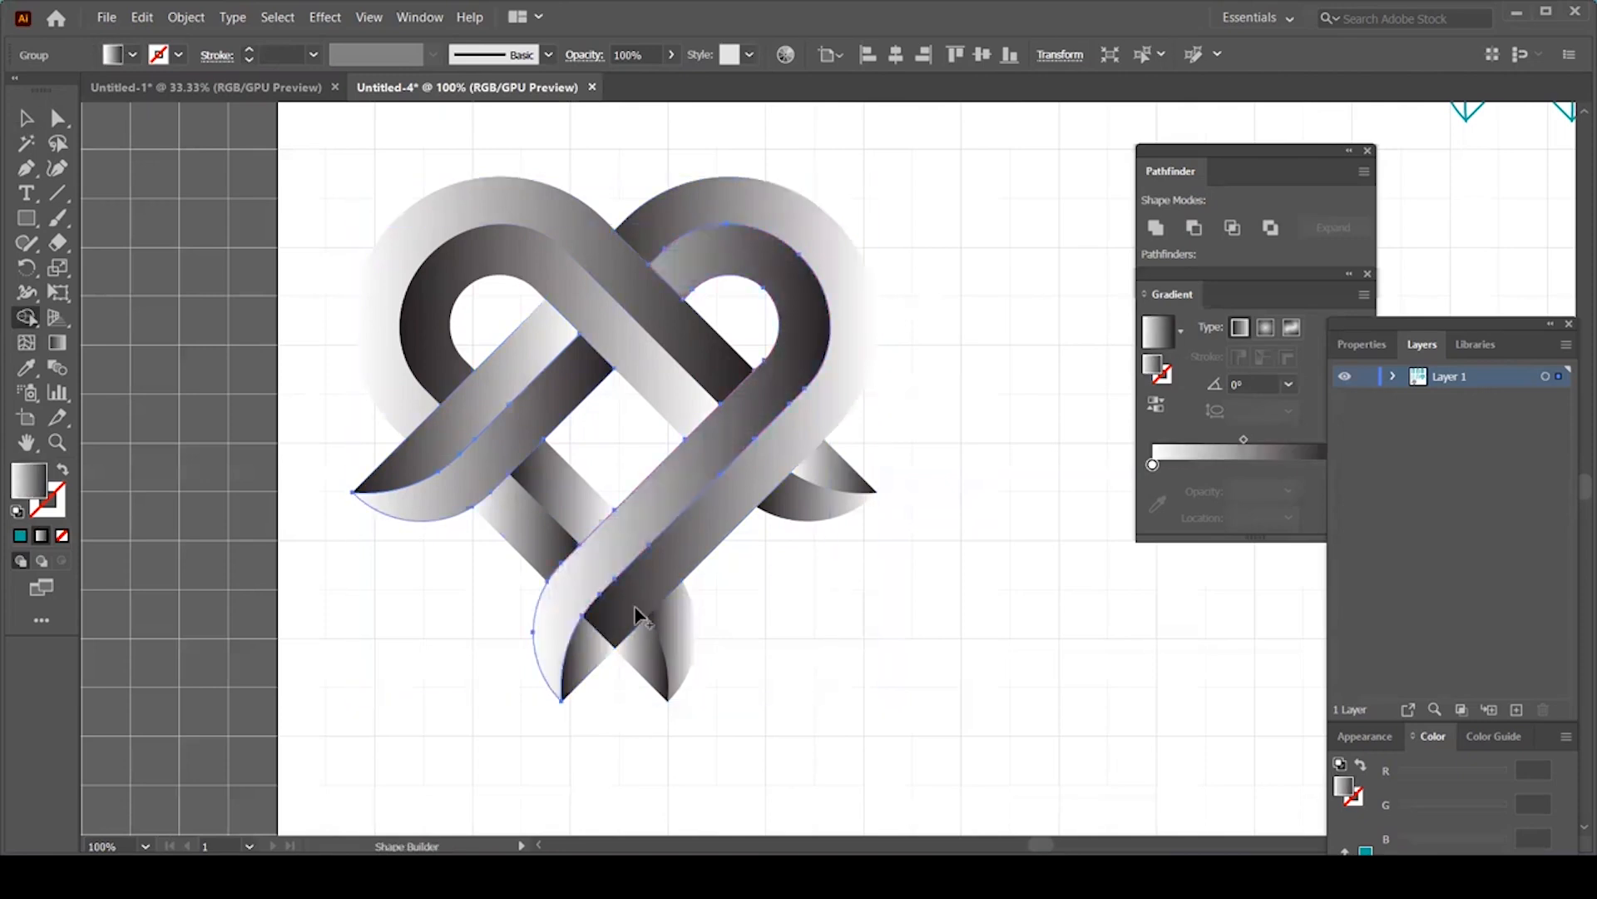
pyautogui.press('v')
pyautogui.click(637, 609)
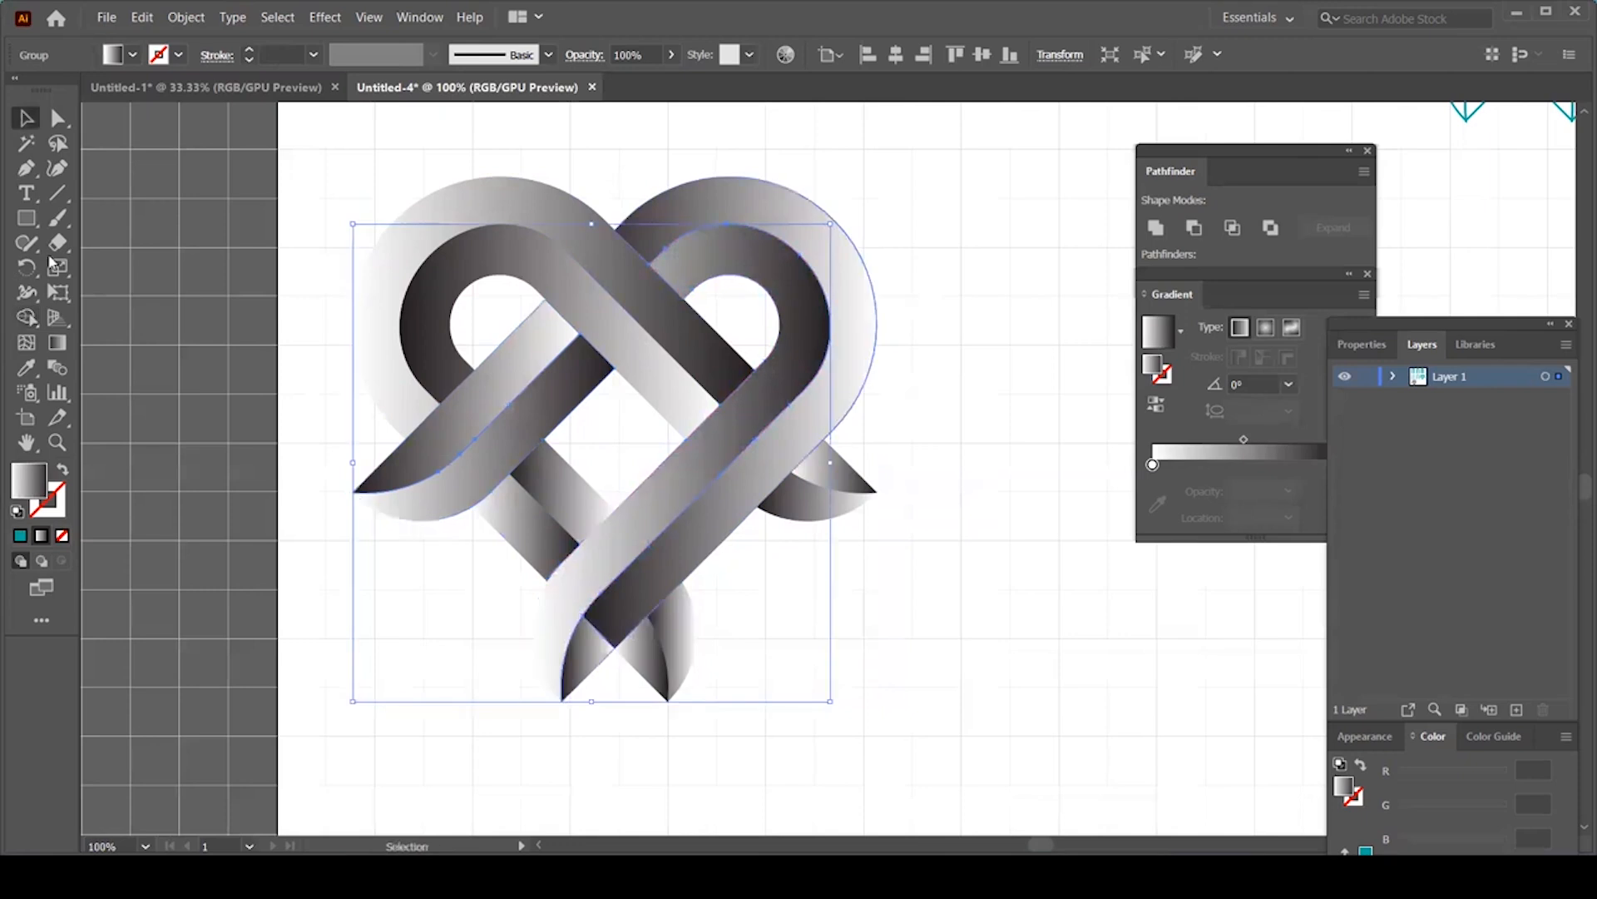
pyautogui.click(32, 317)
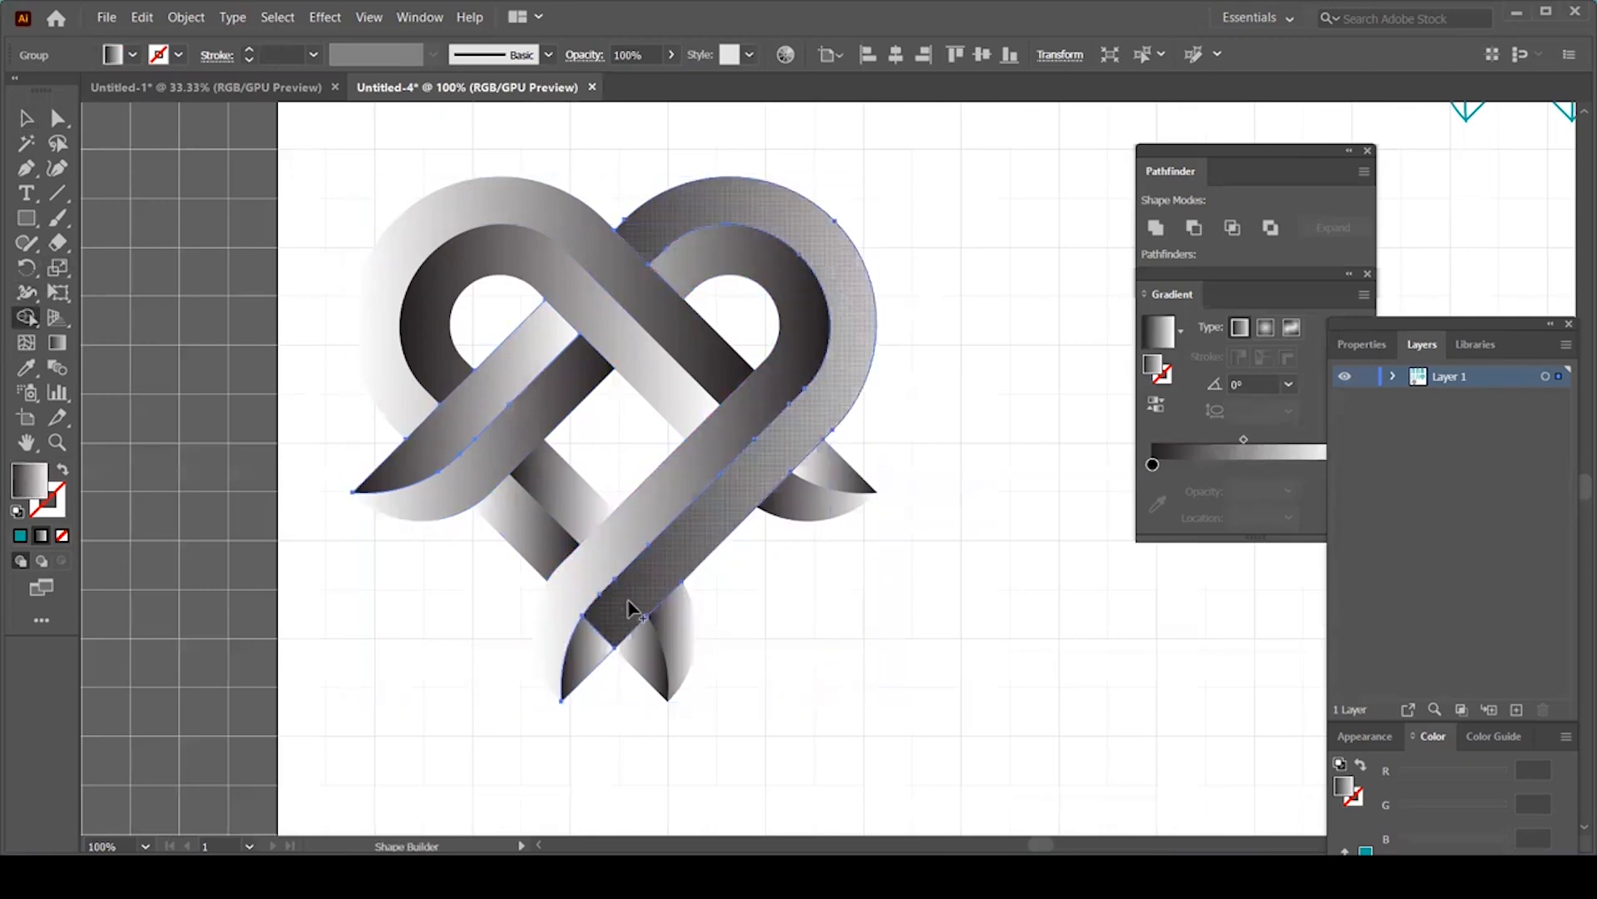
pyautogui.click(582, 657)
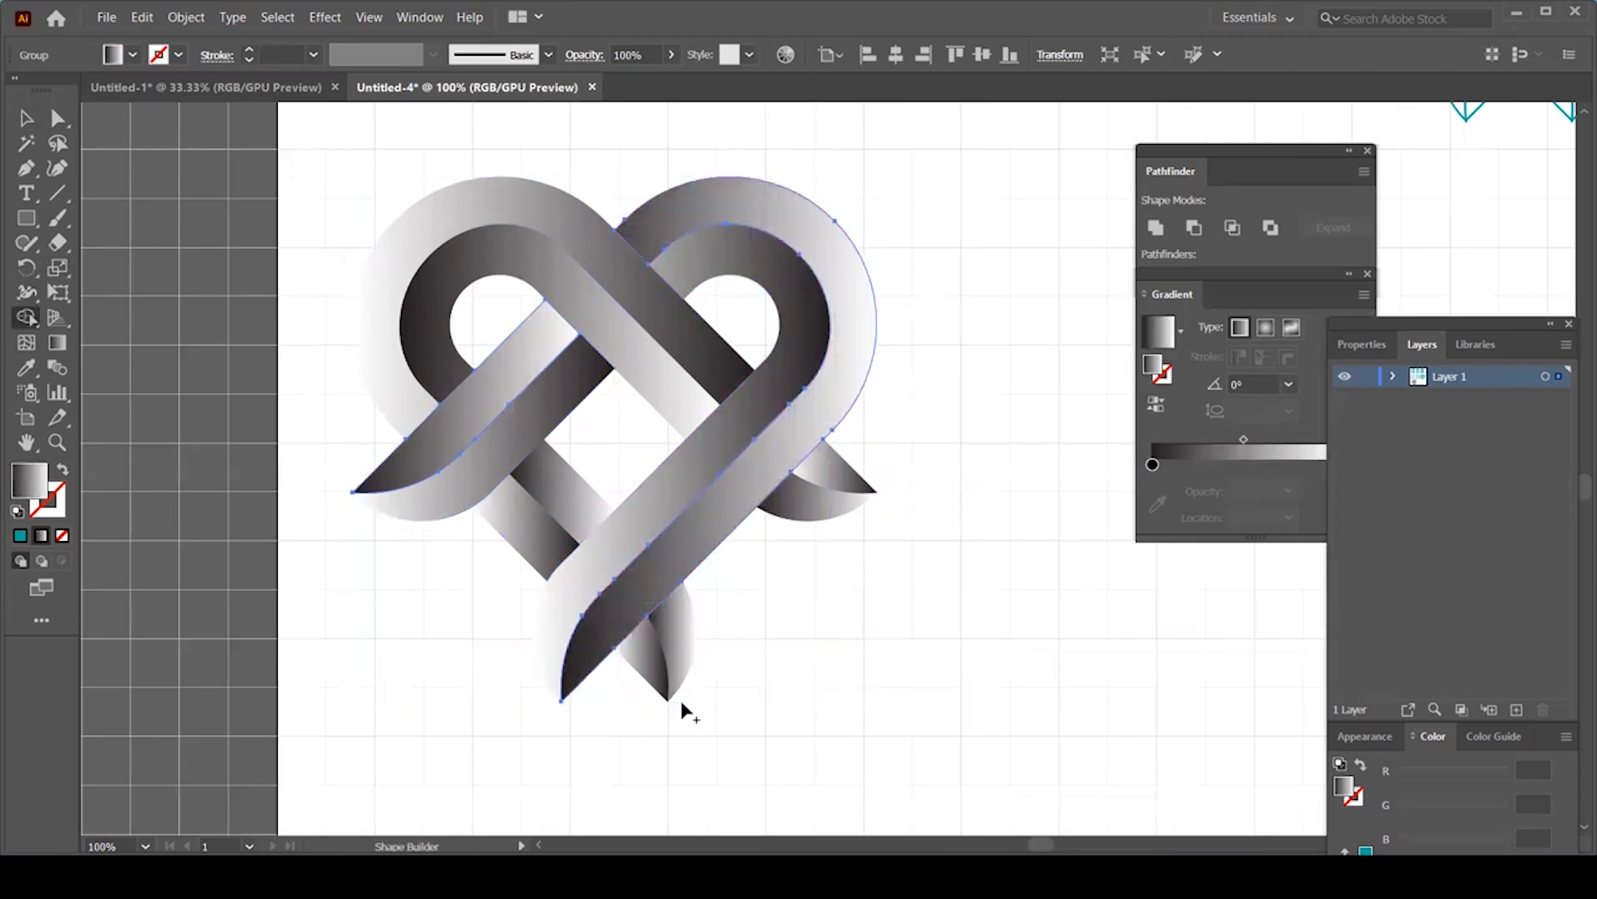
pyautogui.hotkey('ctrl', '-')
# Step: Draw a square over the heart, send it to the back and fill it teal
pyautogui.press('m')
pyautogui.moveTo(632, 275); pyautogui.dragTo(1043, 664)
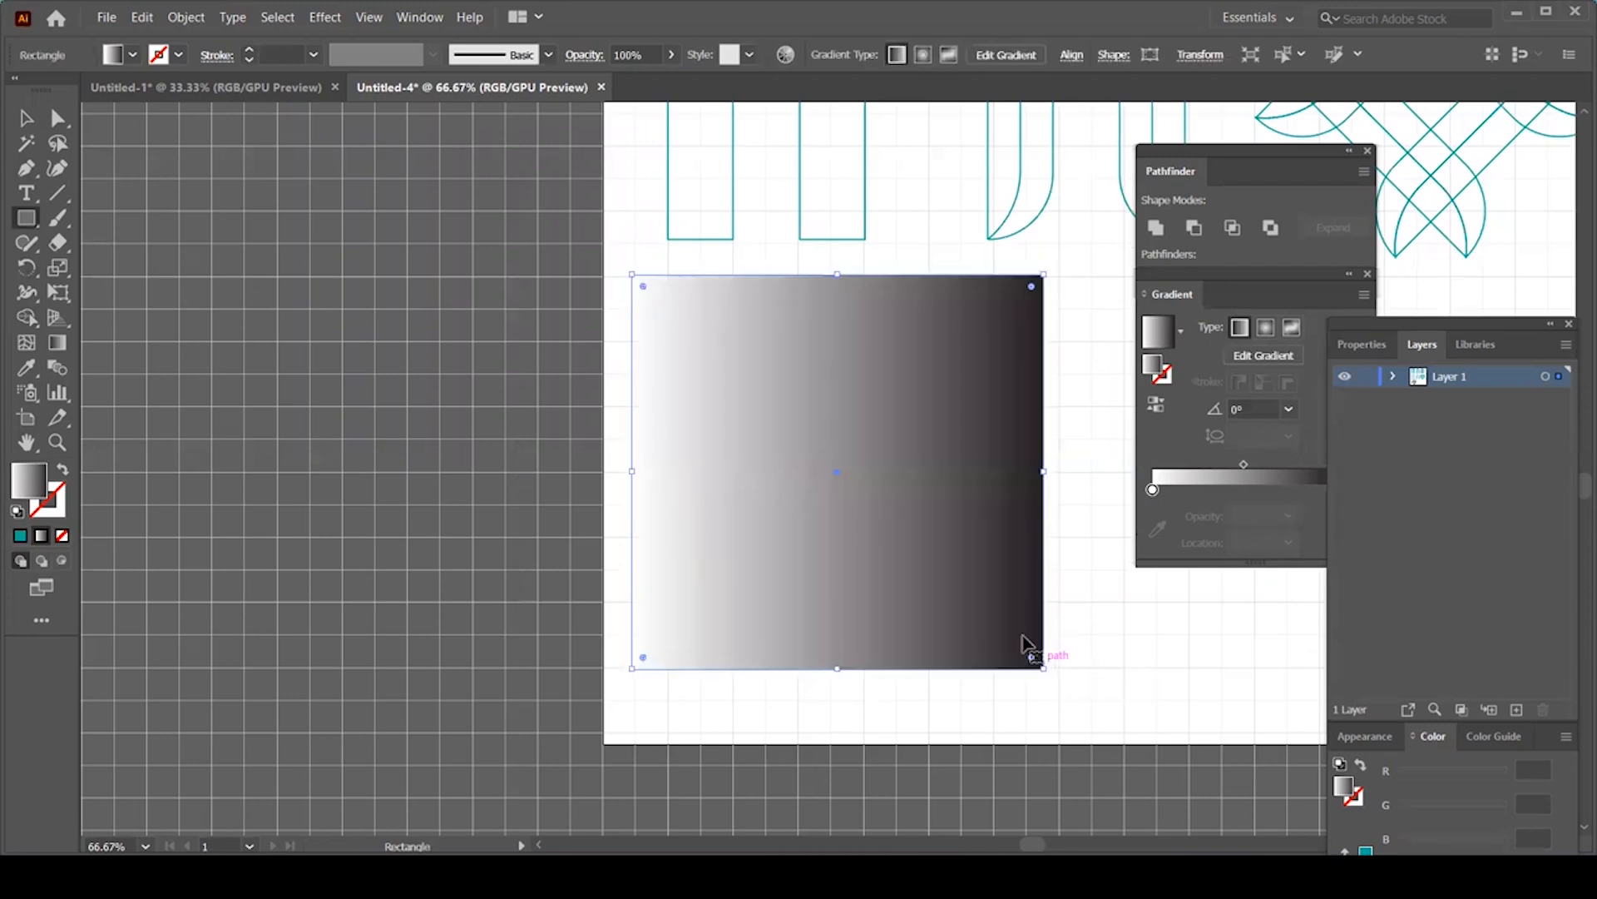
pyautogui.hotkey('ctrl', 'shift', '[')
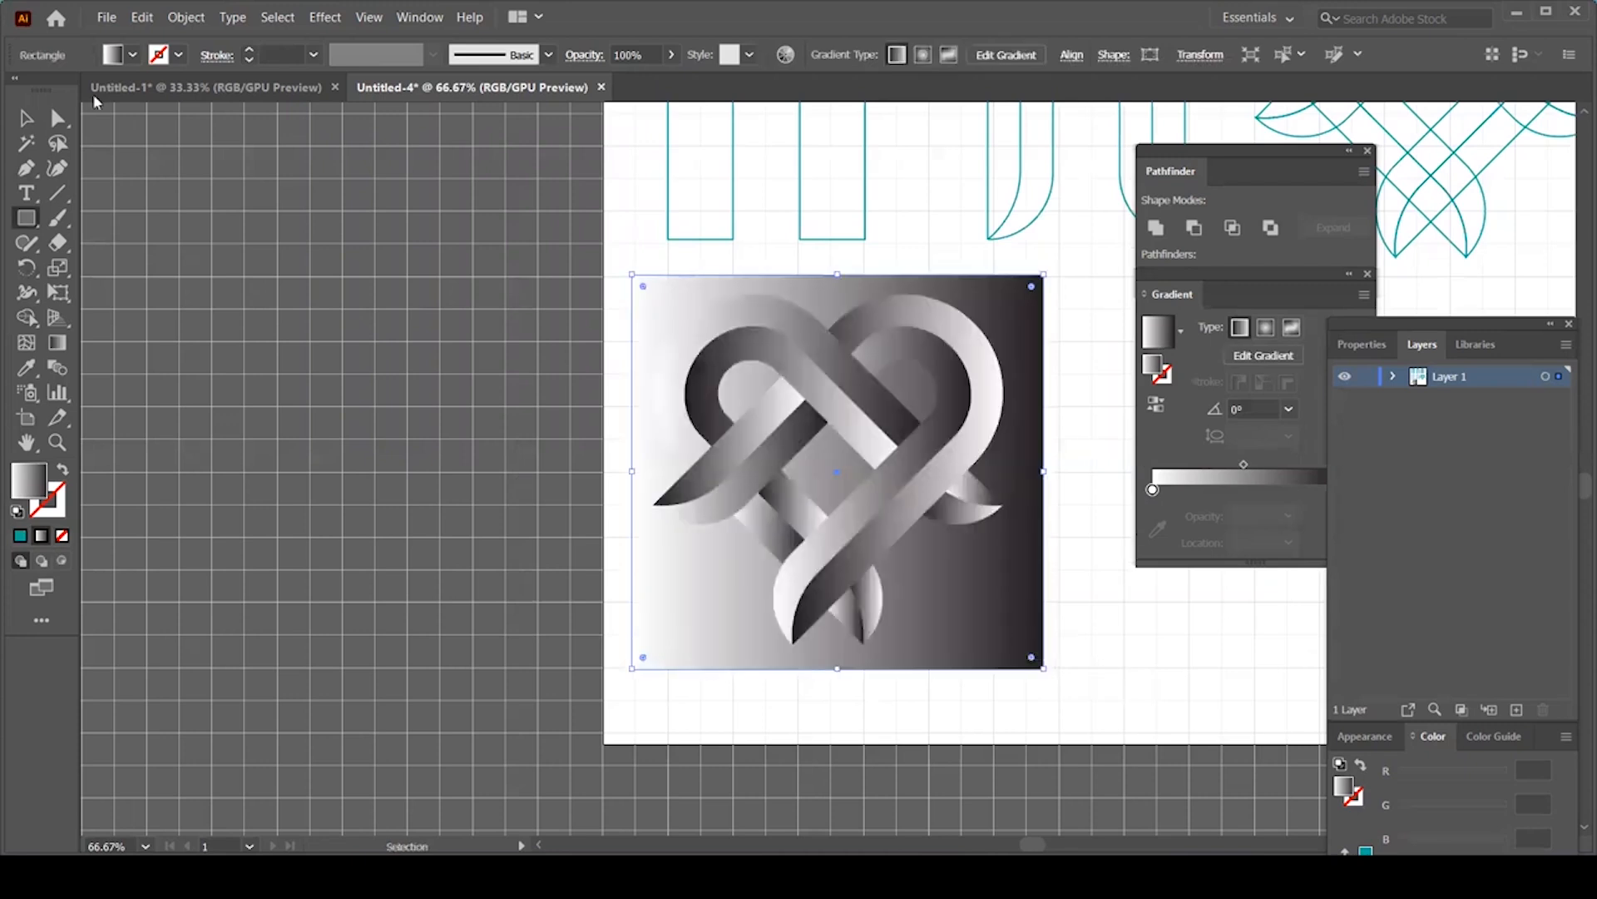
pyautogui.click(132, 59)
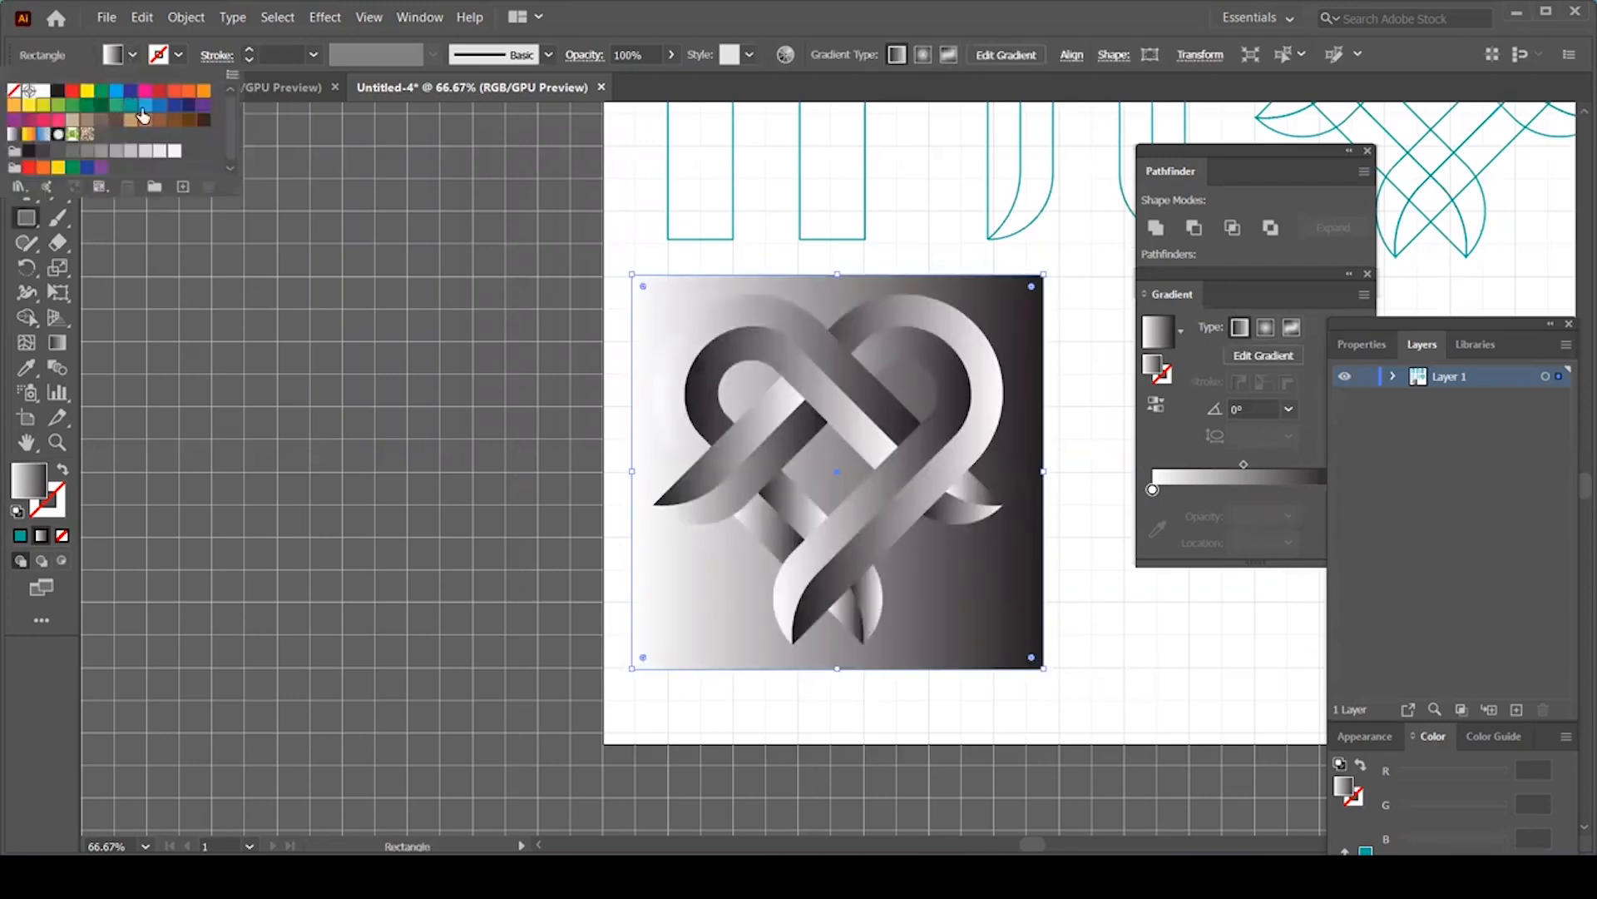
pyautogui.click(131, 106)
# Step: Pan and zoom around to inspect the logo on its teal square
pyautogui.moveTo(814, 437); pyautogui.dragTo(641, 443)
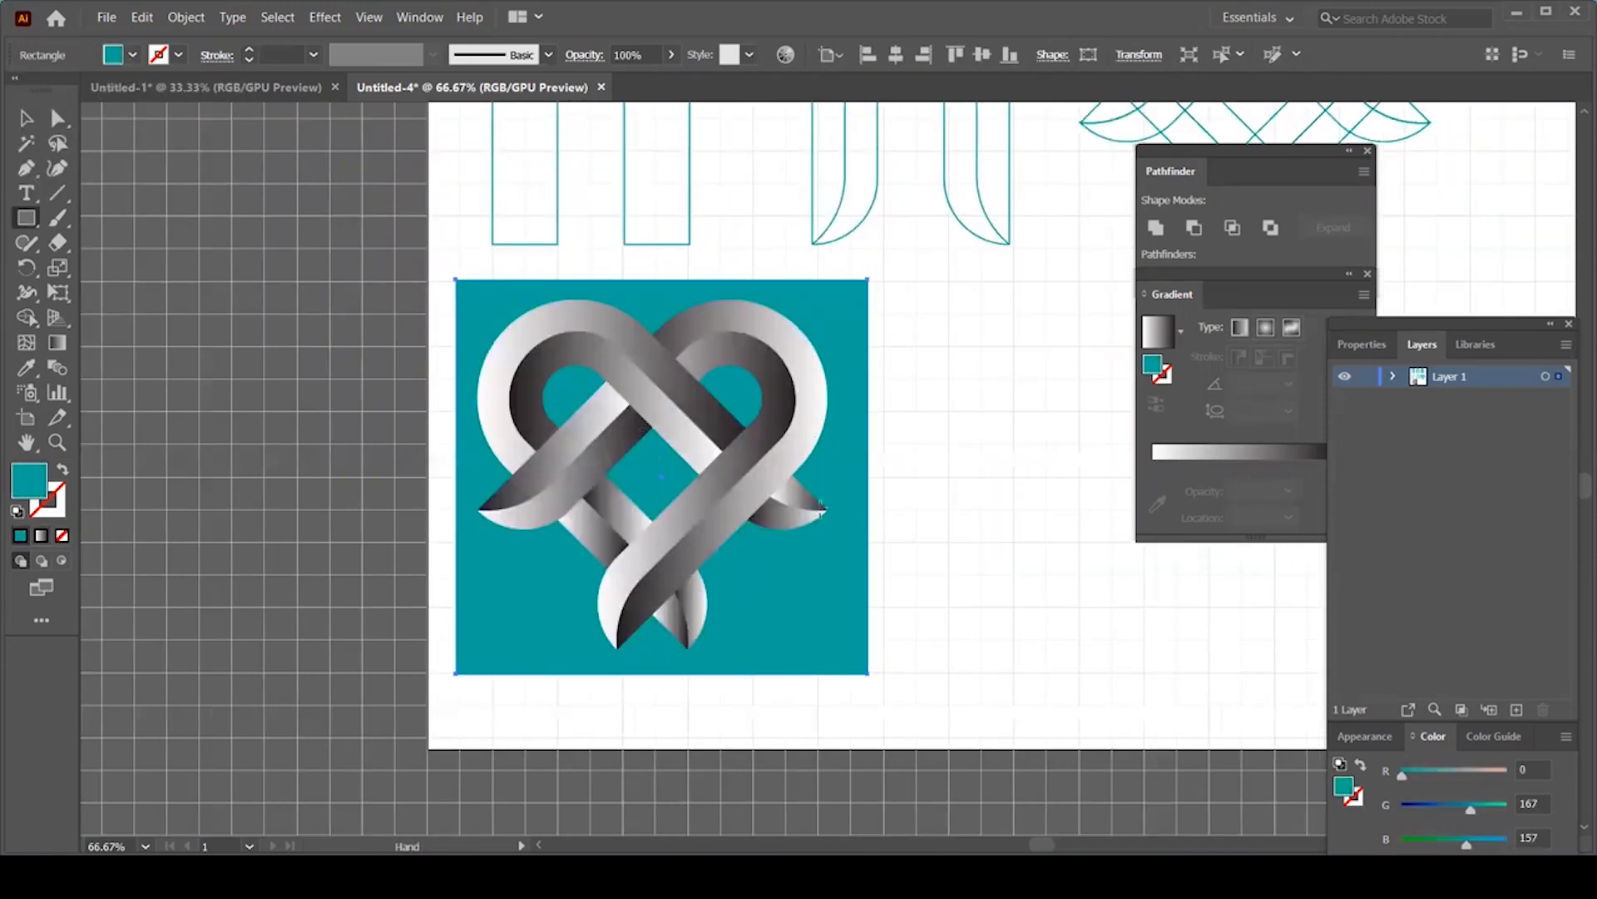
pyautogui.hotkey('ctrl', '=')
pyautogui.hotkey('ctrl', '=')
pyautogui.hotkey('ctrl', '=')
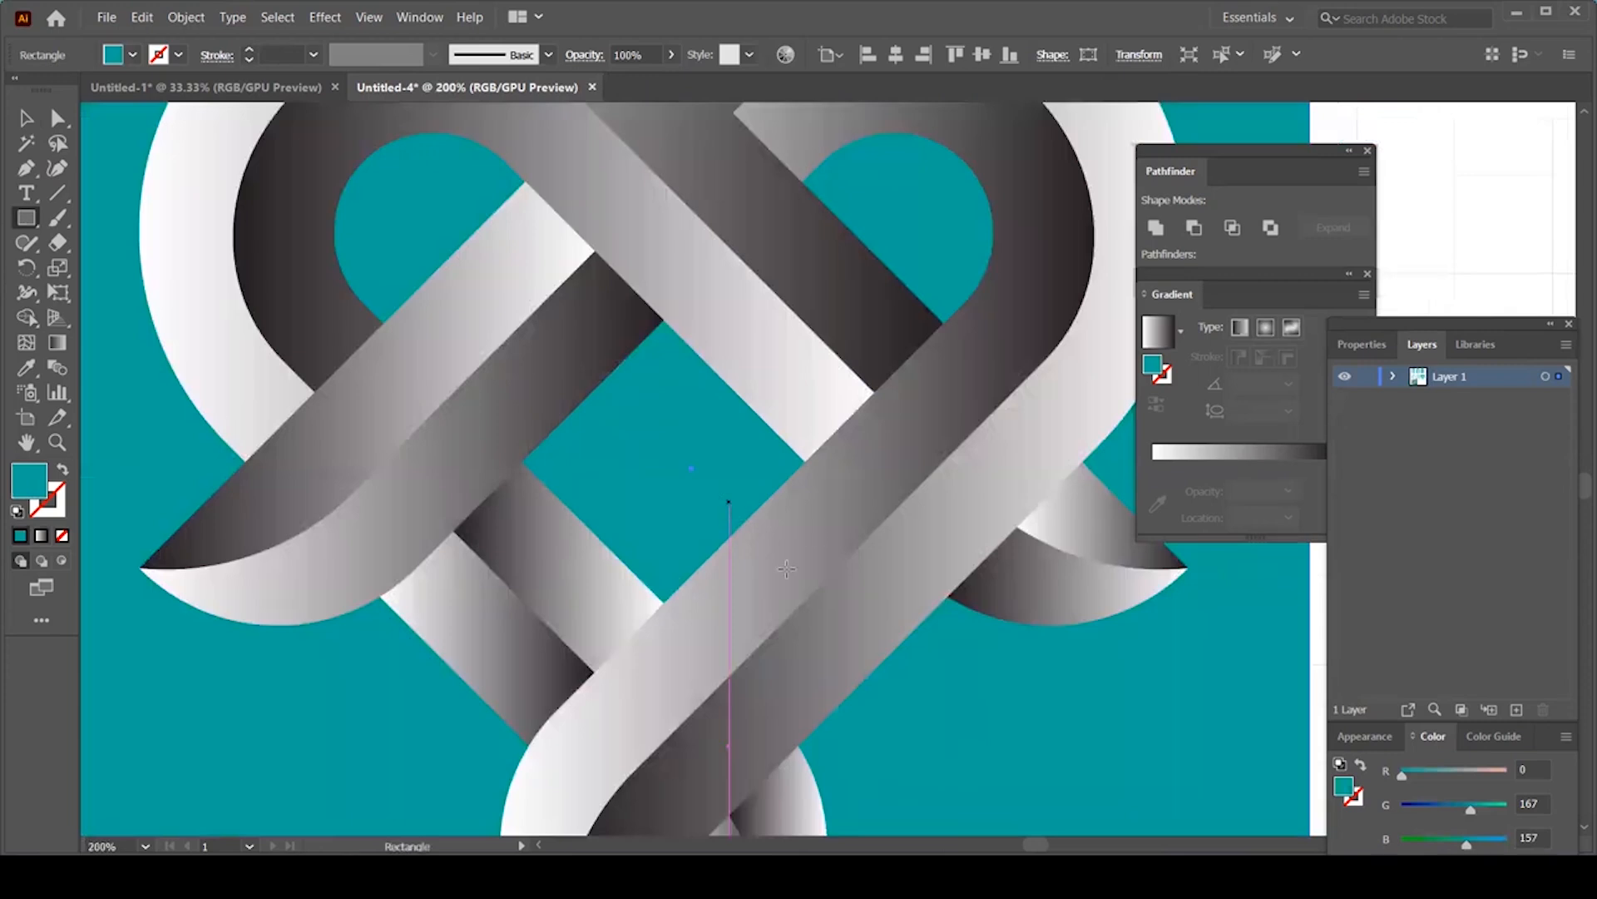
pyautogui.hotkey('ctrl', '-')
pyautogui.hotkey('ctrl', '-')
pyautogui.moveTo(678, 529); pyautogui.dragTo(625, 511)
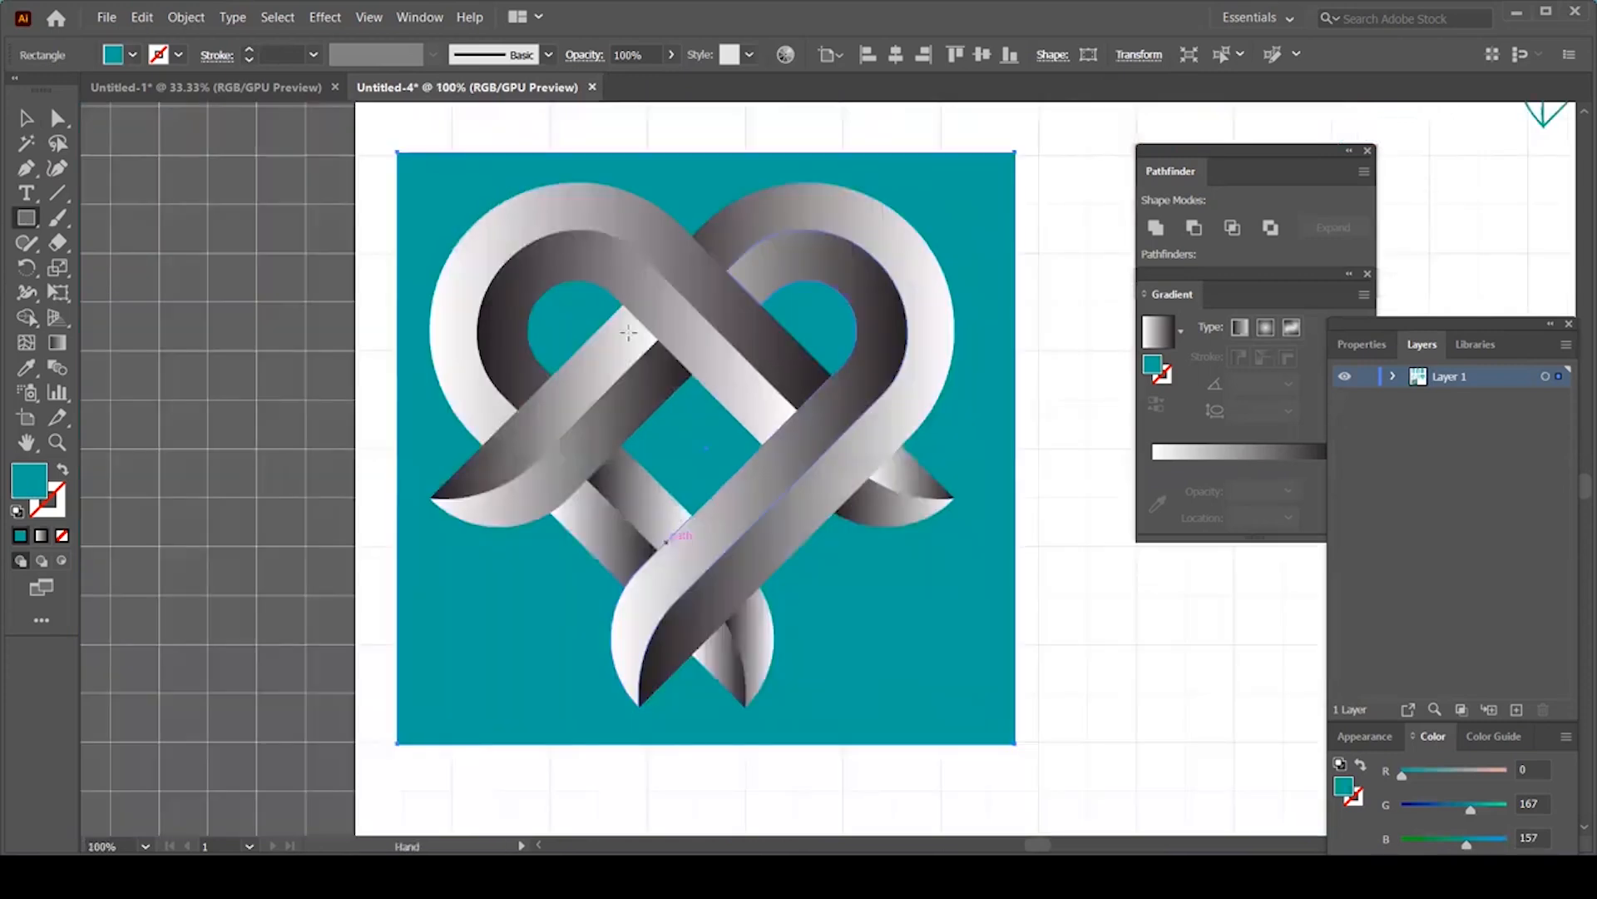
pyautogui.press('v')
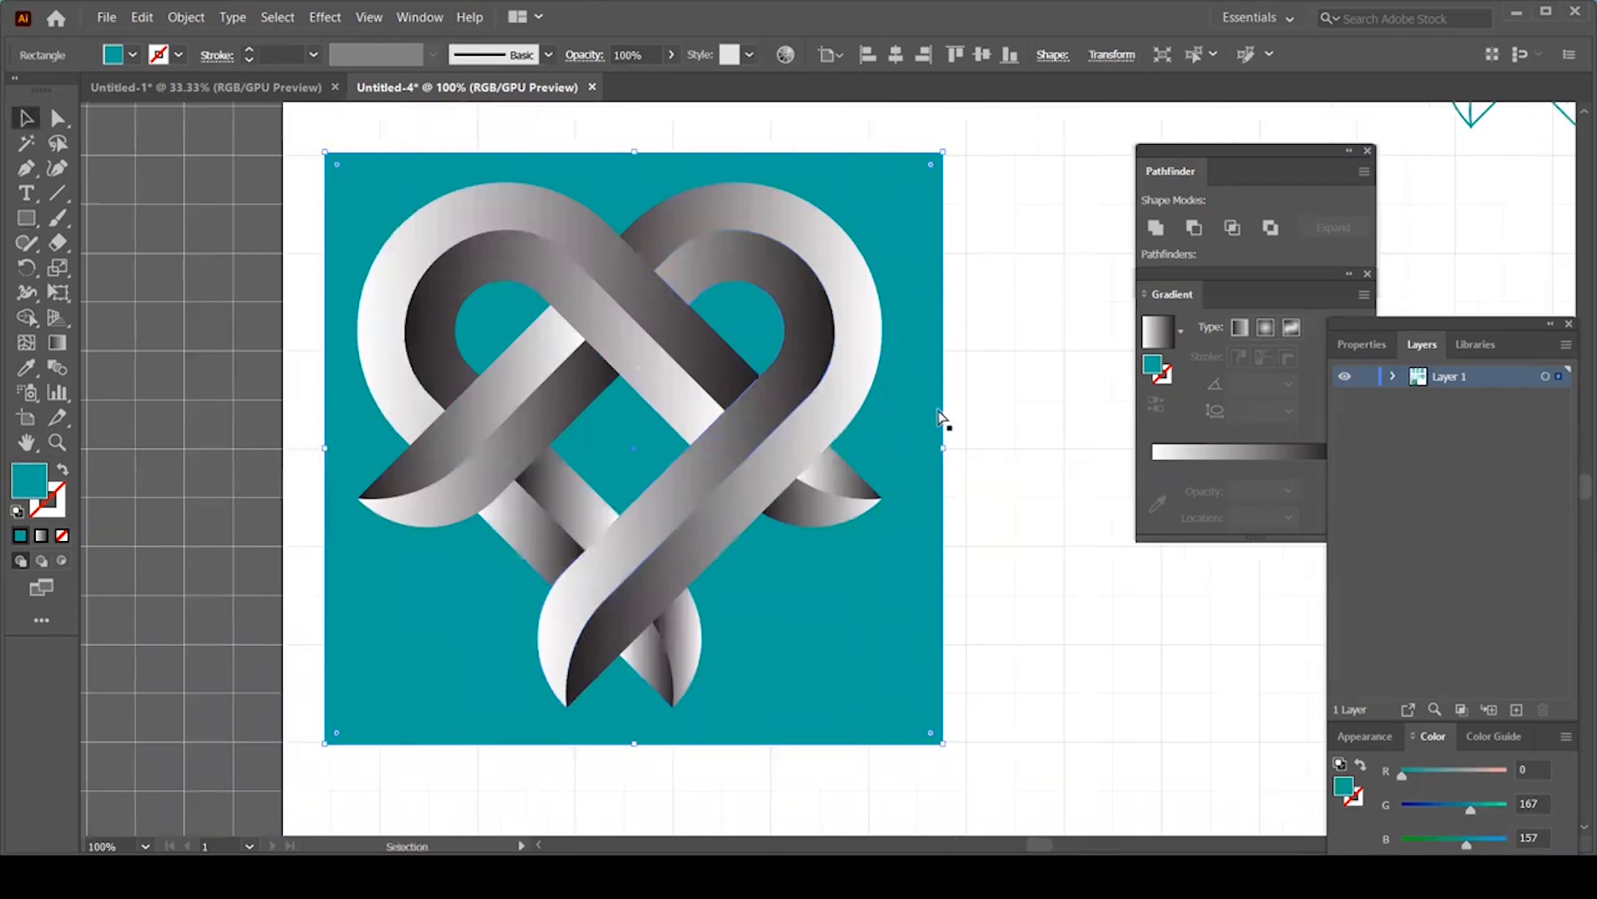
pyautogui.hotkey('ctrl', '-')
pyautogui.hotkey('ctrl', '-')
pyautogui.hotkey('ctrl', '-')
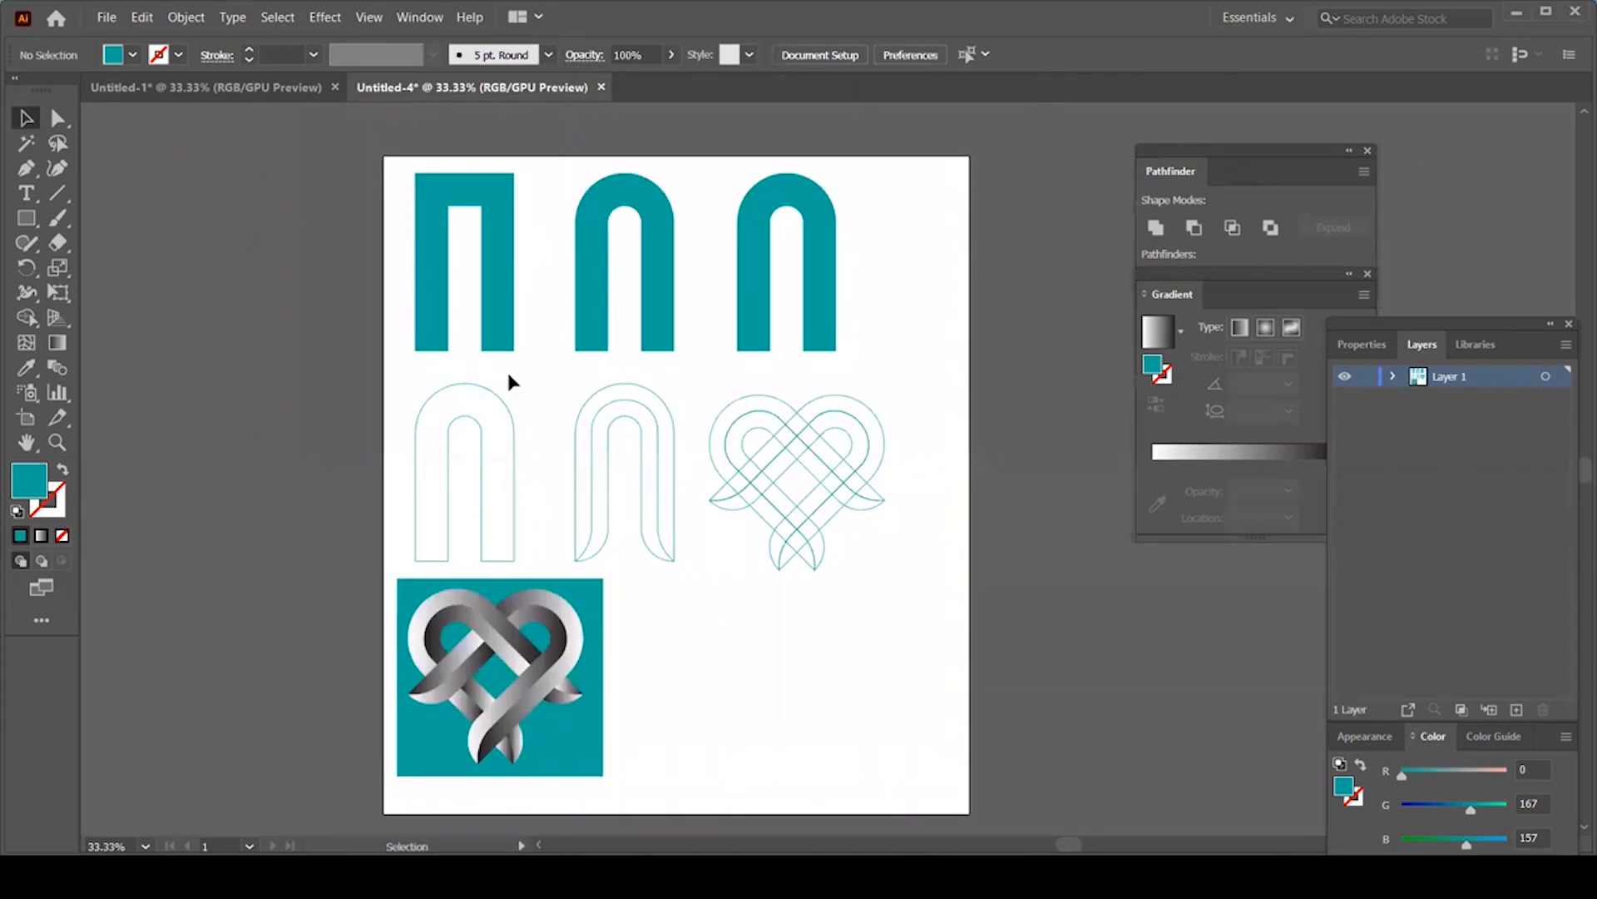
# Step: Delete the top two rows of construction arches from the artboard
pyautogui.click(804, 318)
pyautogui.click(498, 453)
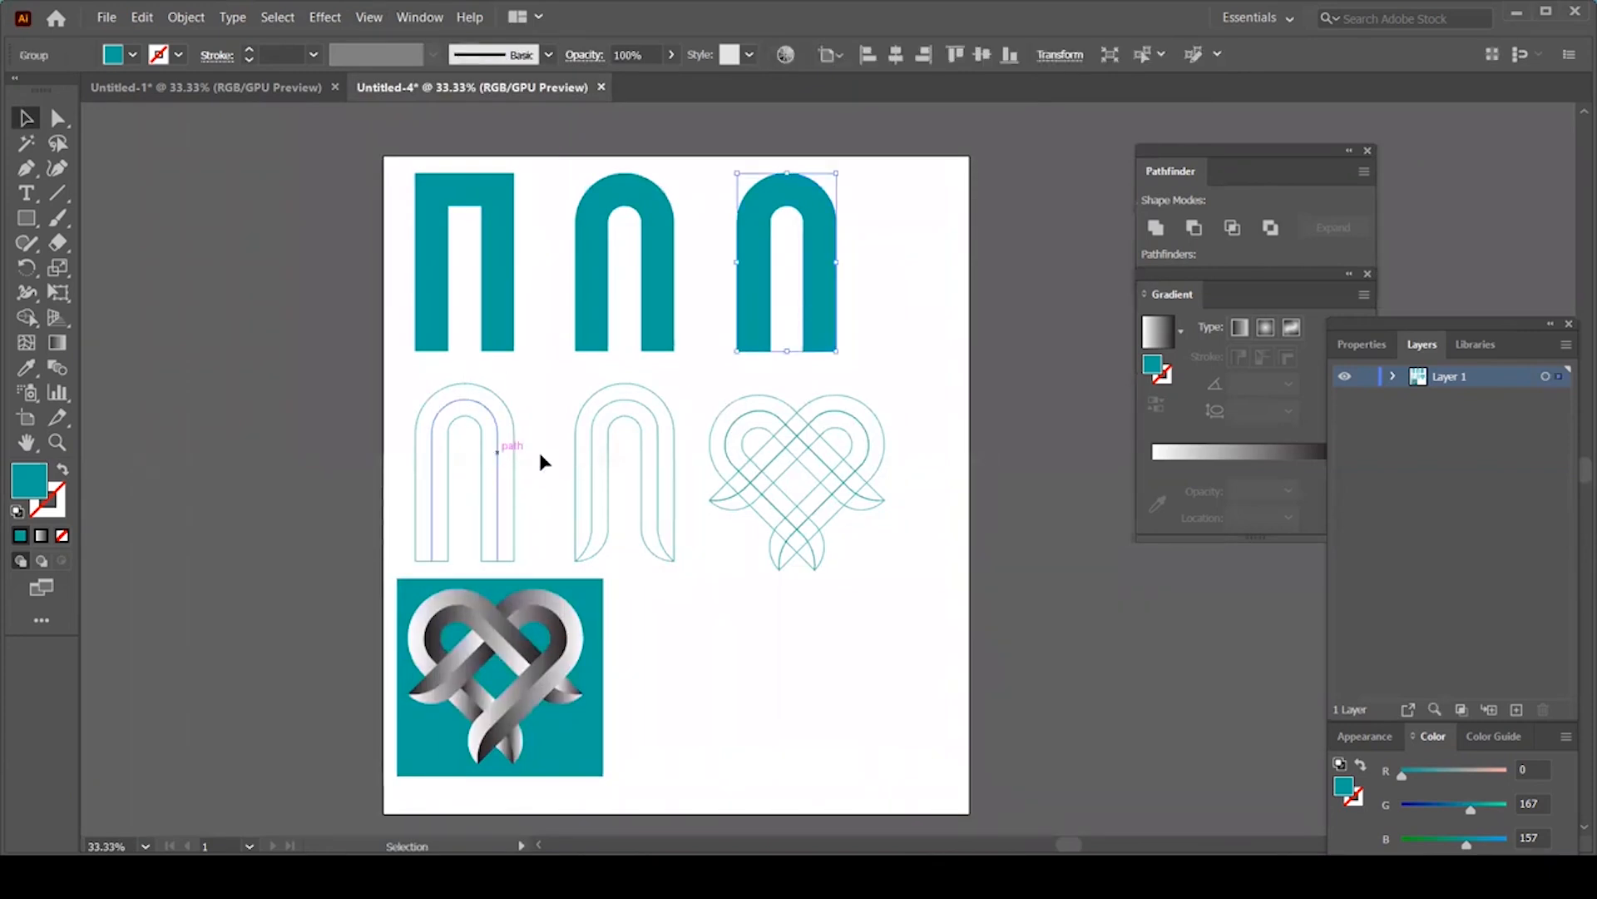
pyautogui.moveTo(575, 455); pyautogui.dragTo(583, 455)
pyautogui.click(562, 633)
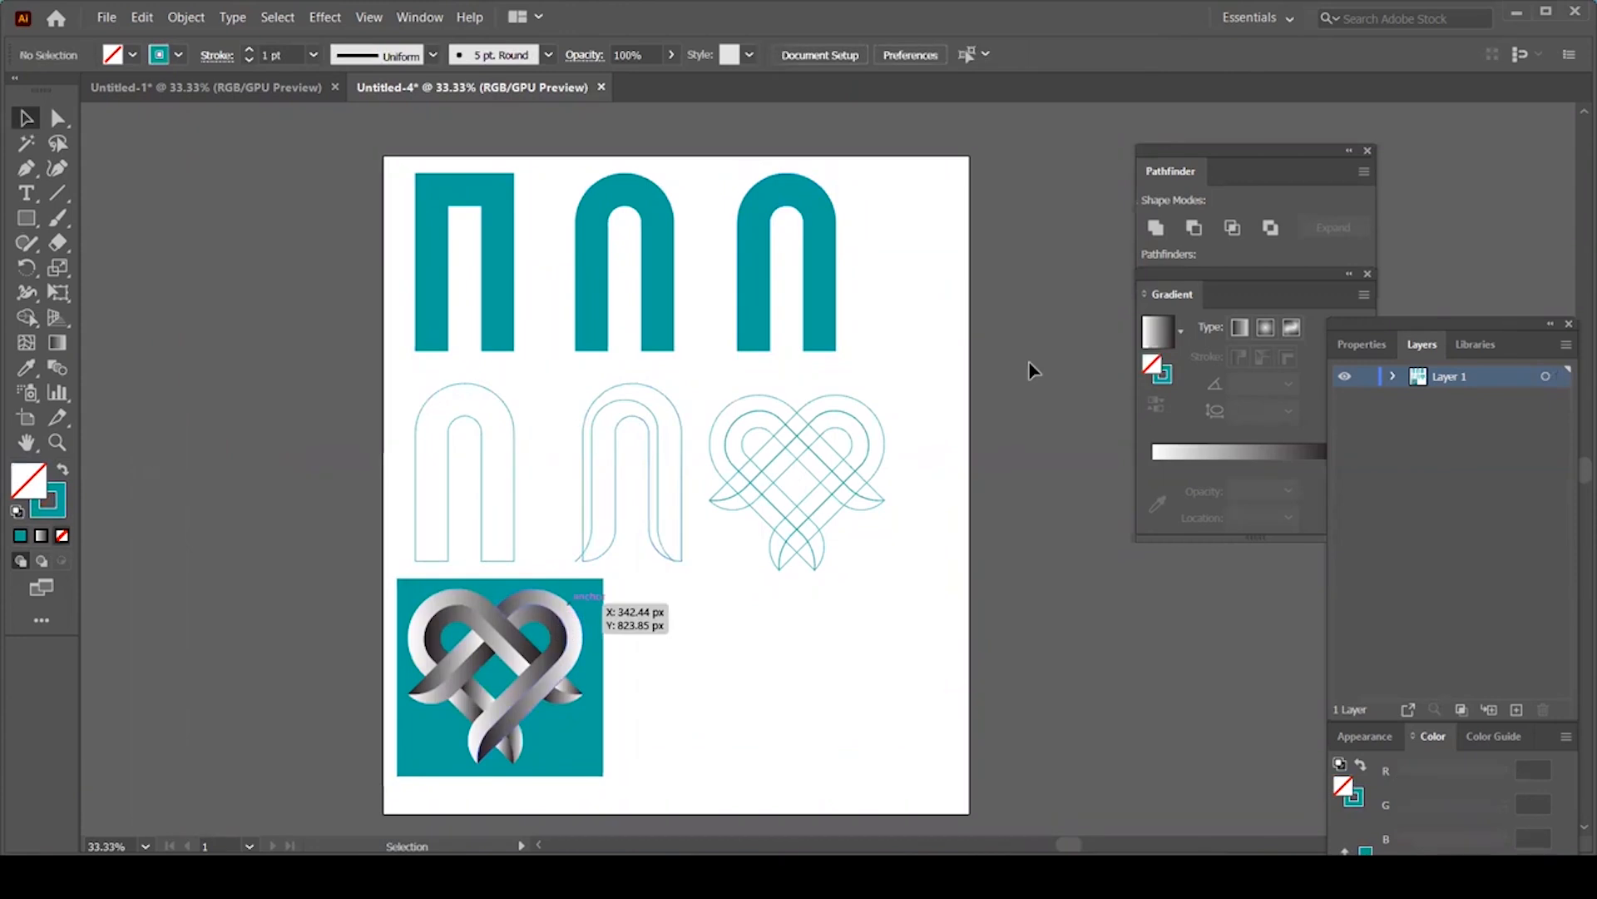
pyautogui.moveTo(935, 200); pyautogui.dragTo(380, 495)
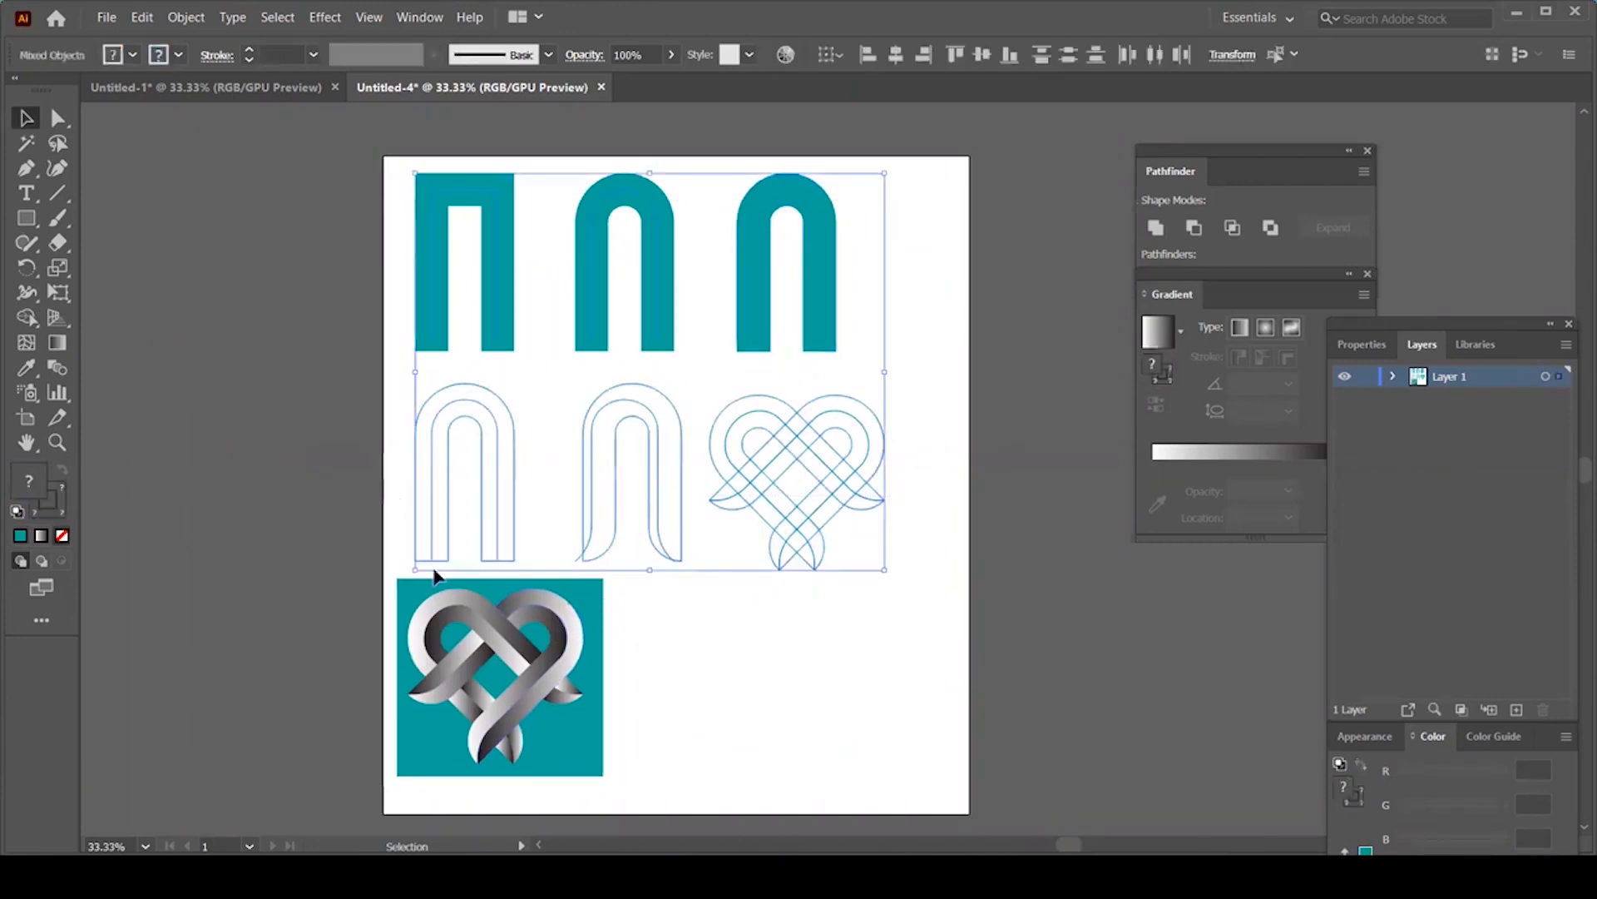
pyautogui.press('Delete')
# Step: Select the teal heart logo and move it up the artboard
pyautogui.moveTo(736, 833); pyautogui.dragTo(343, 521)
pyautogui.moveTo(603, 774); pyautogui.dragTo(727, 484)
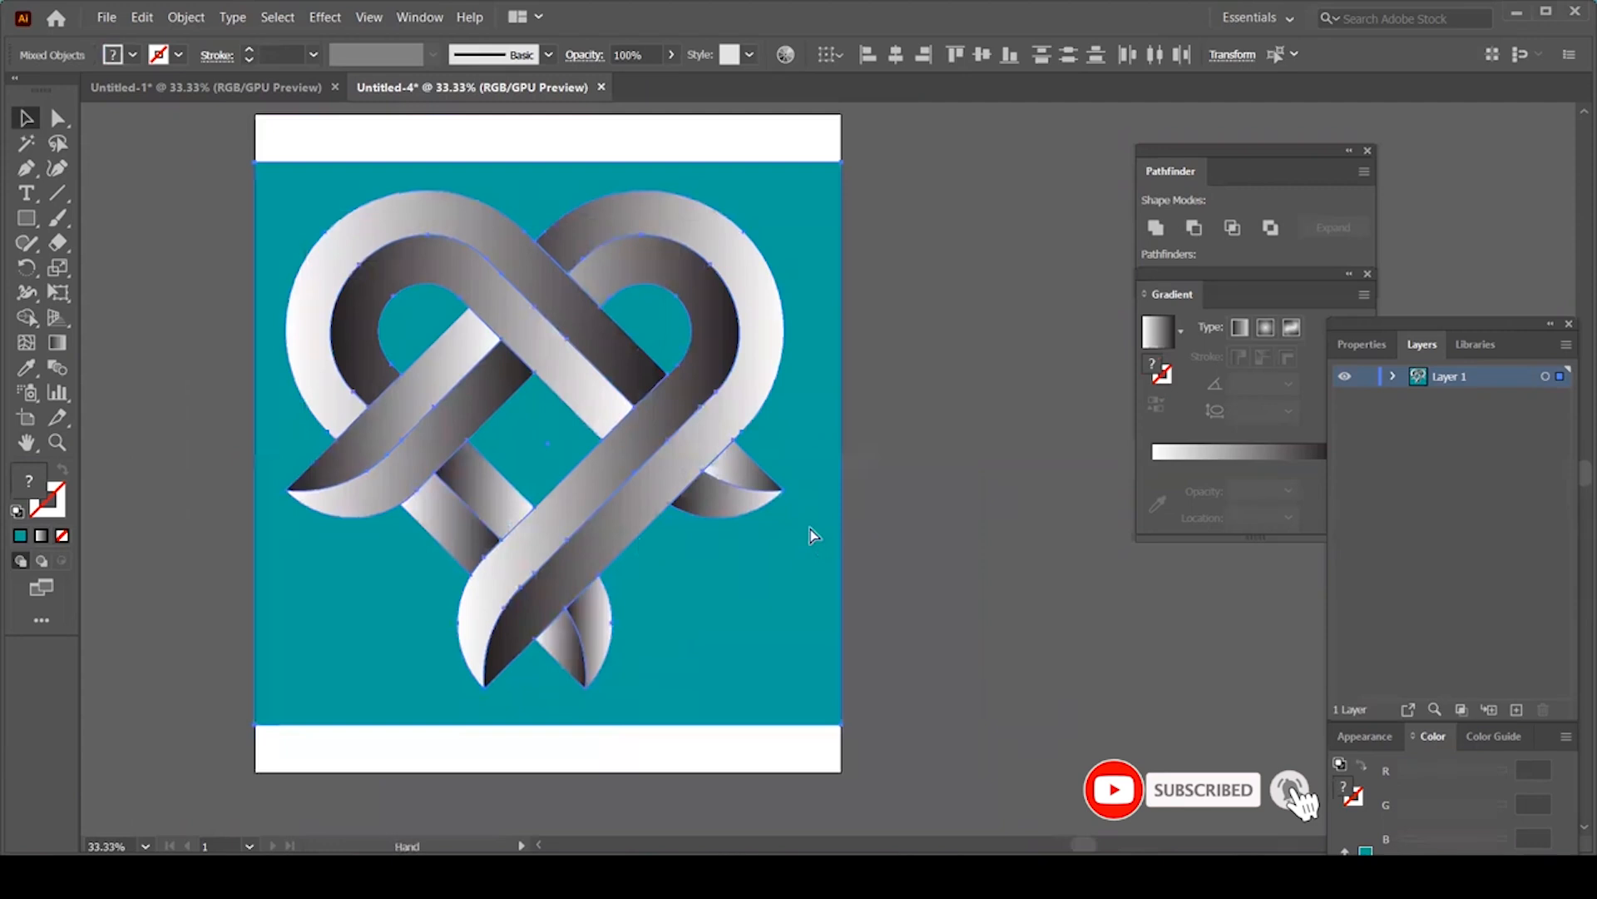
pyautogui.click(811, 529)
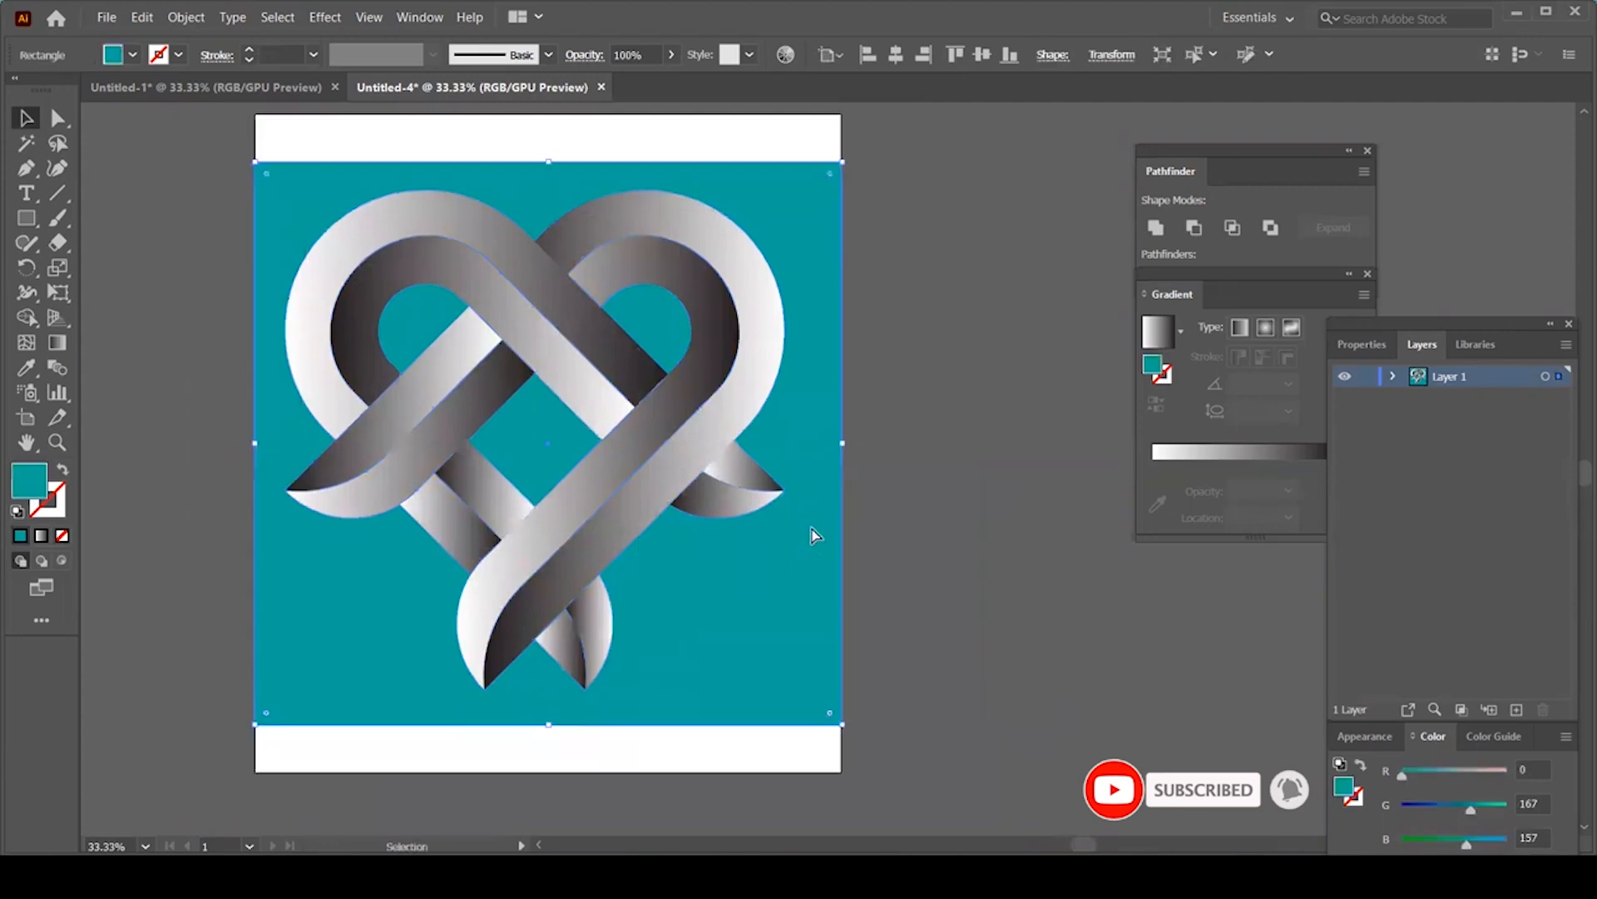
pyautogui.hotkey('ctrl', '2')
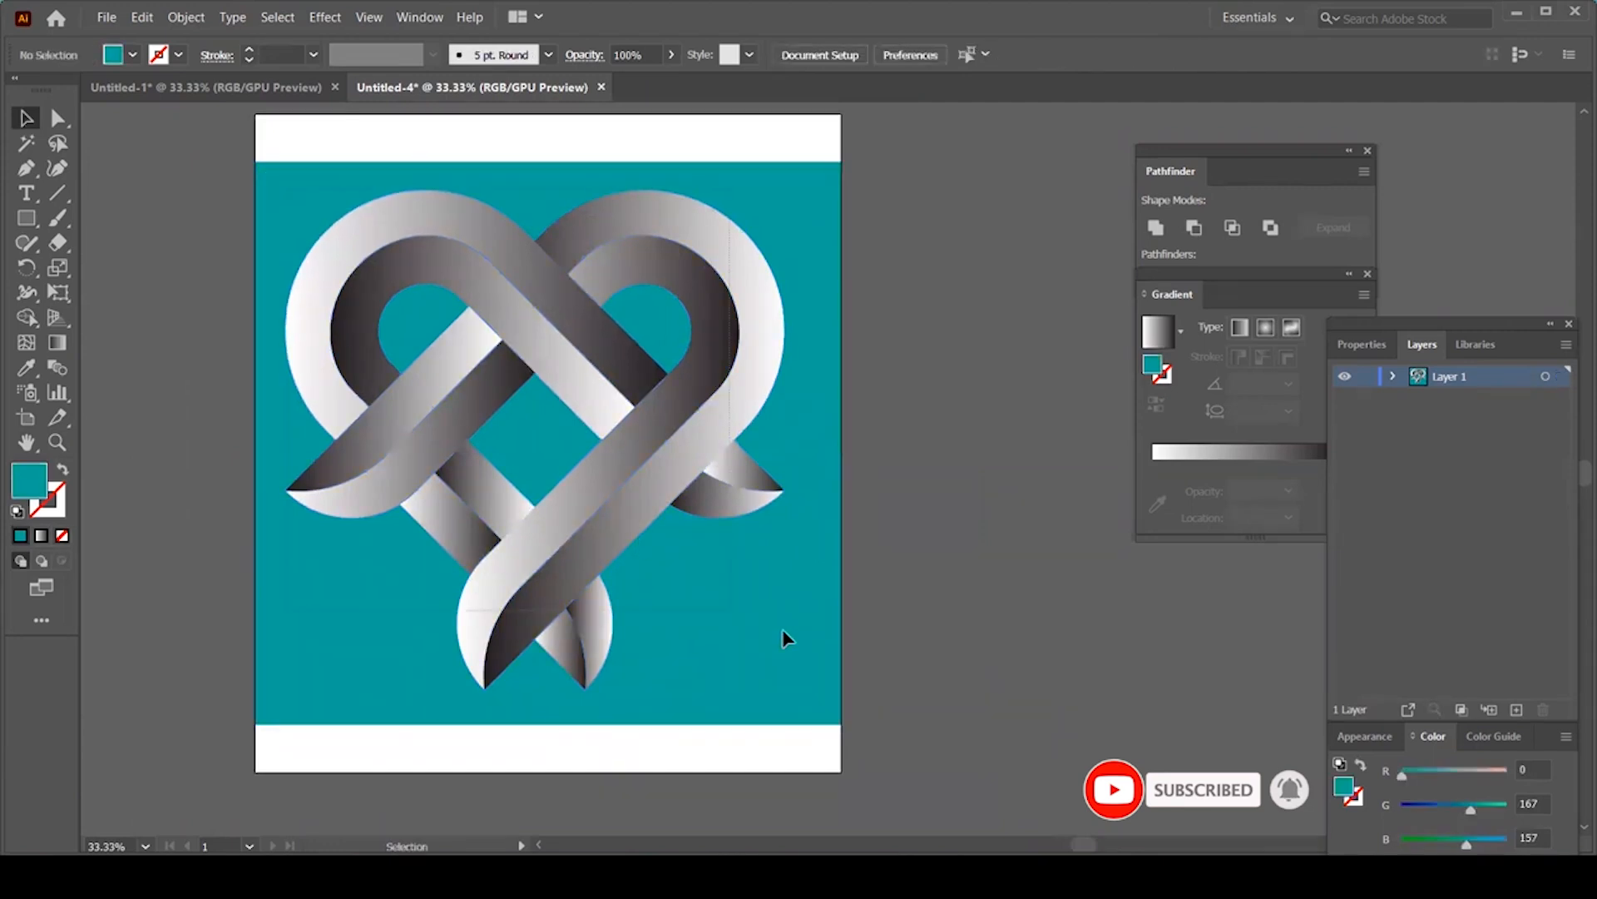